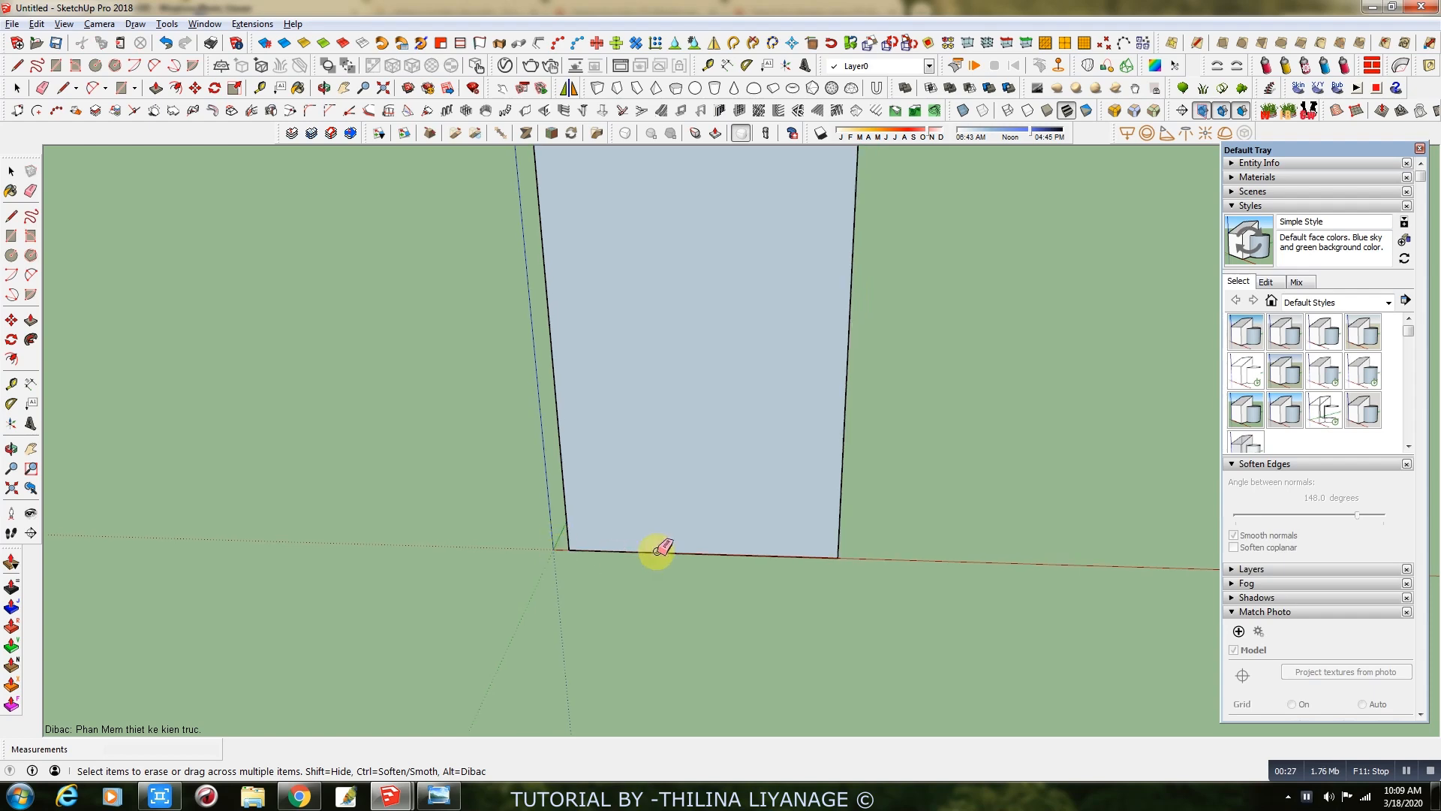
Push/Pull the upright rectangular face by 2 inches to make a thin panel.
{"action": "left_click", "coordinate": [155, 89]}
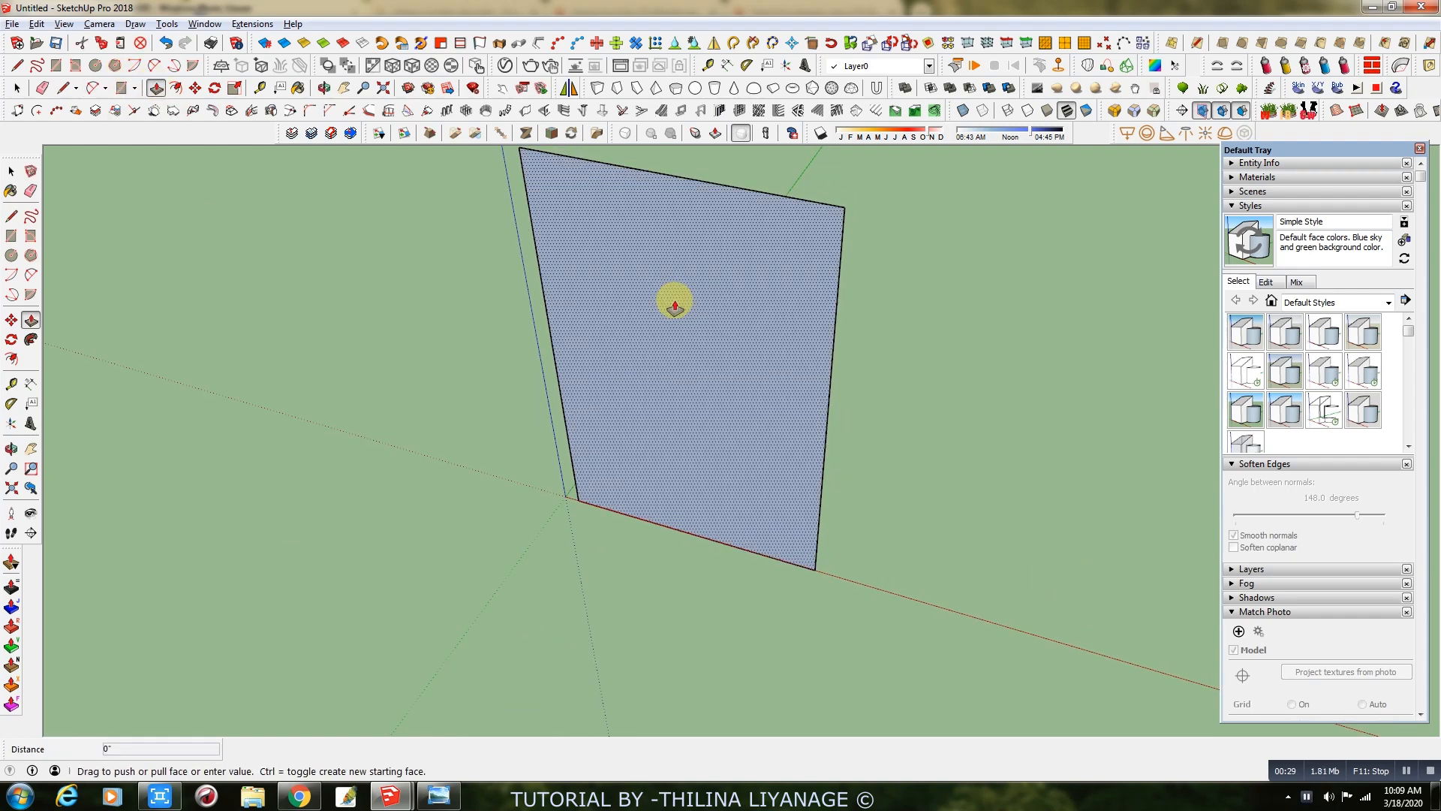
{"action": "left_click_drag", "start_coordinate": [672, 307], "coordinate": [666, 311]}
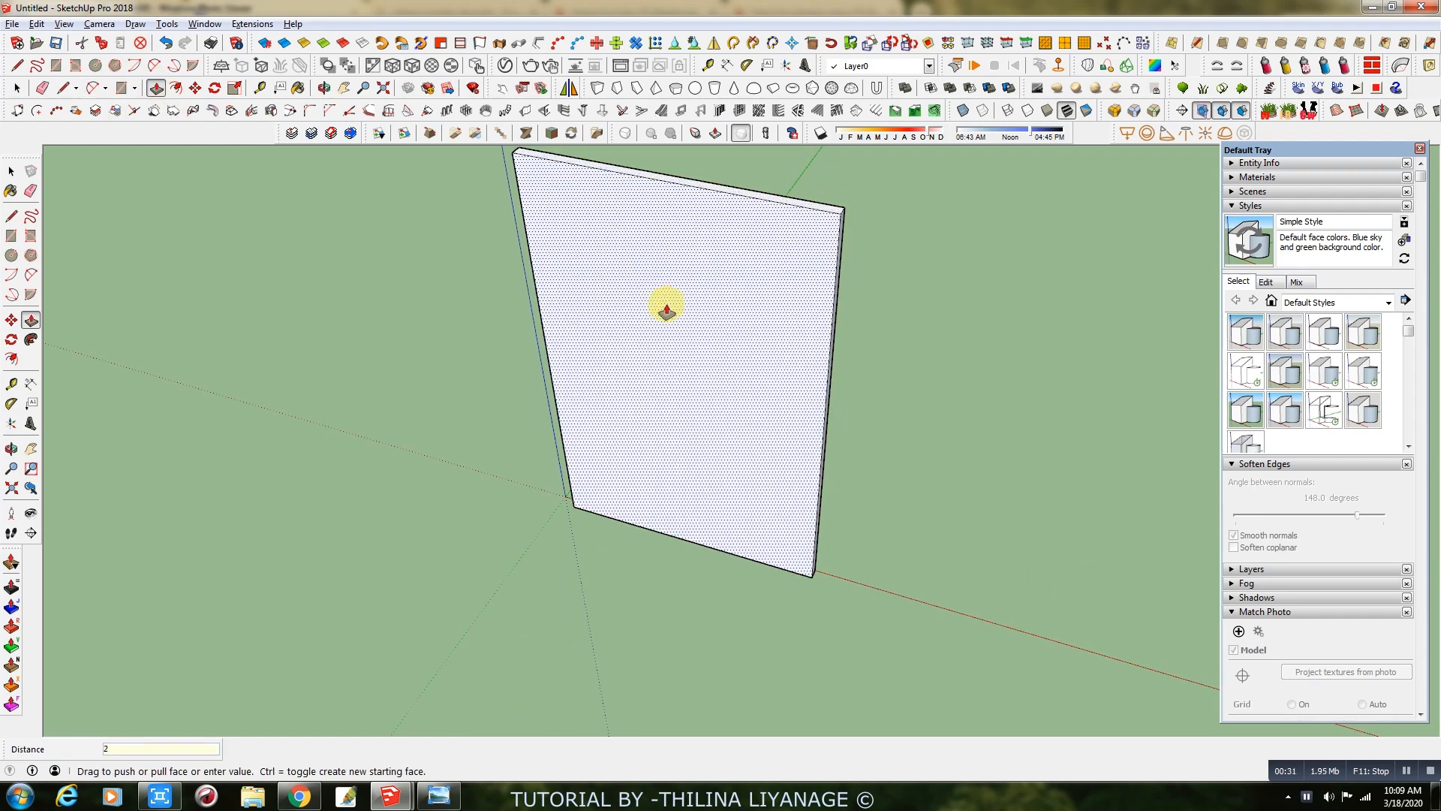
{"action": "type", "text": "2"}
{"action": "key", "text": "Return"}
Select the entire panel and turn it into a group.
{"action": "middle_click_drag", "start_coordinate": [657, 321], "coordinate": [583, 418]}
{"action": "key", "text": "space"}
{"action": "scroll", "coordinate": [583, 418], "scroll_direction": "down", "scroll_amount": 3}
{"action": "left_click_drag", "start_coordinate": [498, 252], "coordinate": [835, 561]}
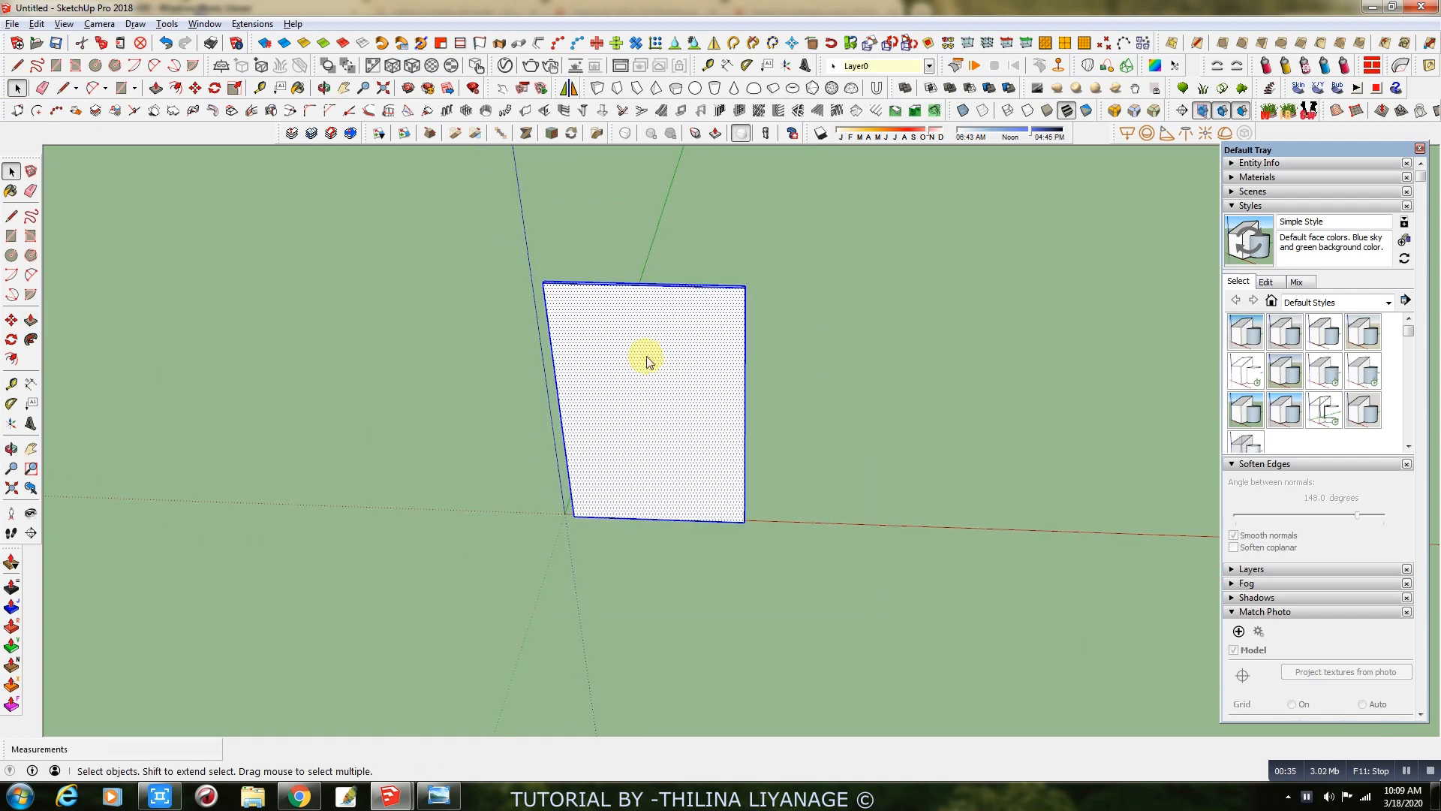
{"action": "right_click", "coordinate": [647, 357]}
{"action": "left_click", "coordinate": [705, 144]}
Try slicing the grouped panel with Slicer along X using 2-inch spacing, 1-inch thickness and flattening on, and undo it.
{"action": "scroll", "coordinate": [683, 377], "scroll_direction": "up", "scroll_amount": 2}
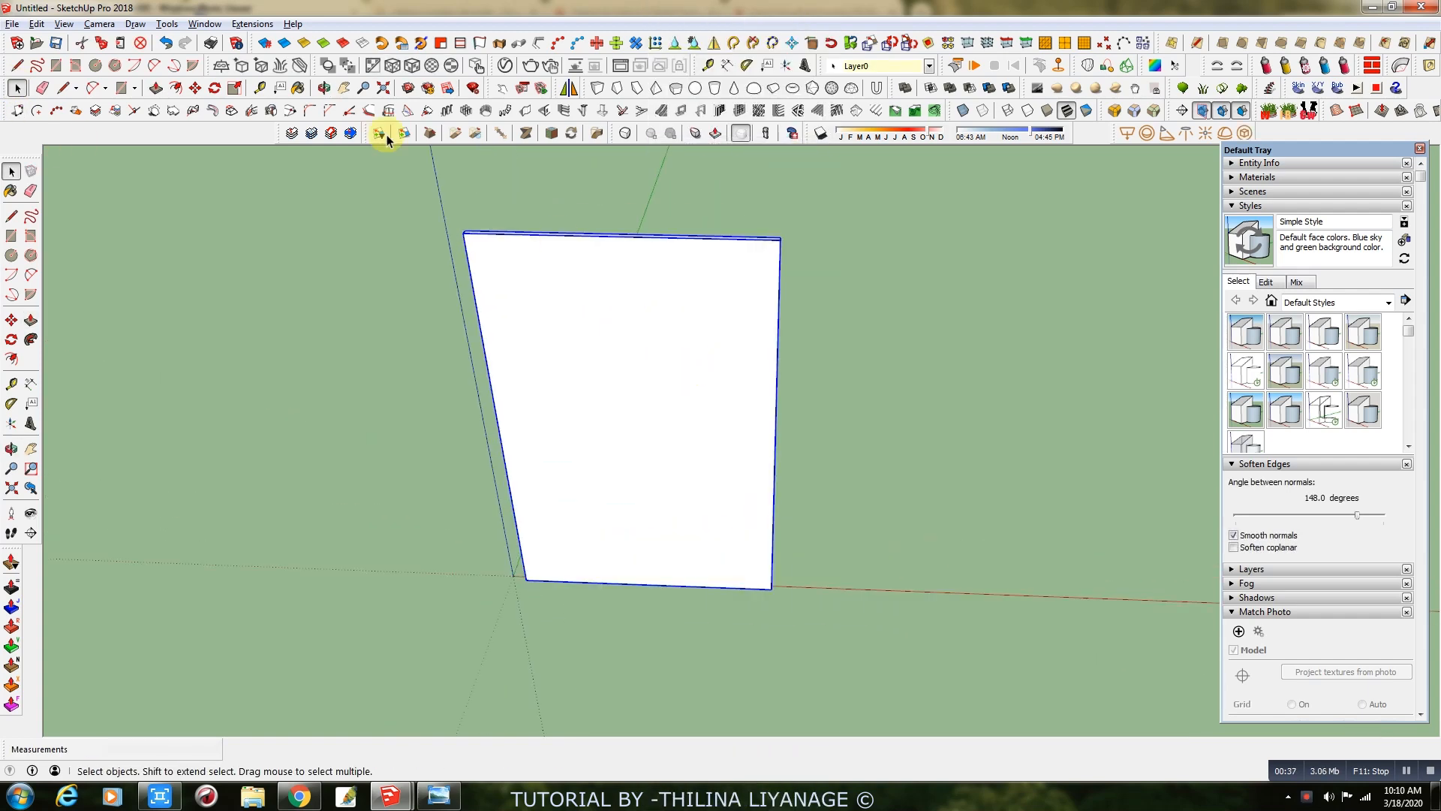
{"action": "left_click", "coordinate": [292, 135]}
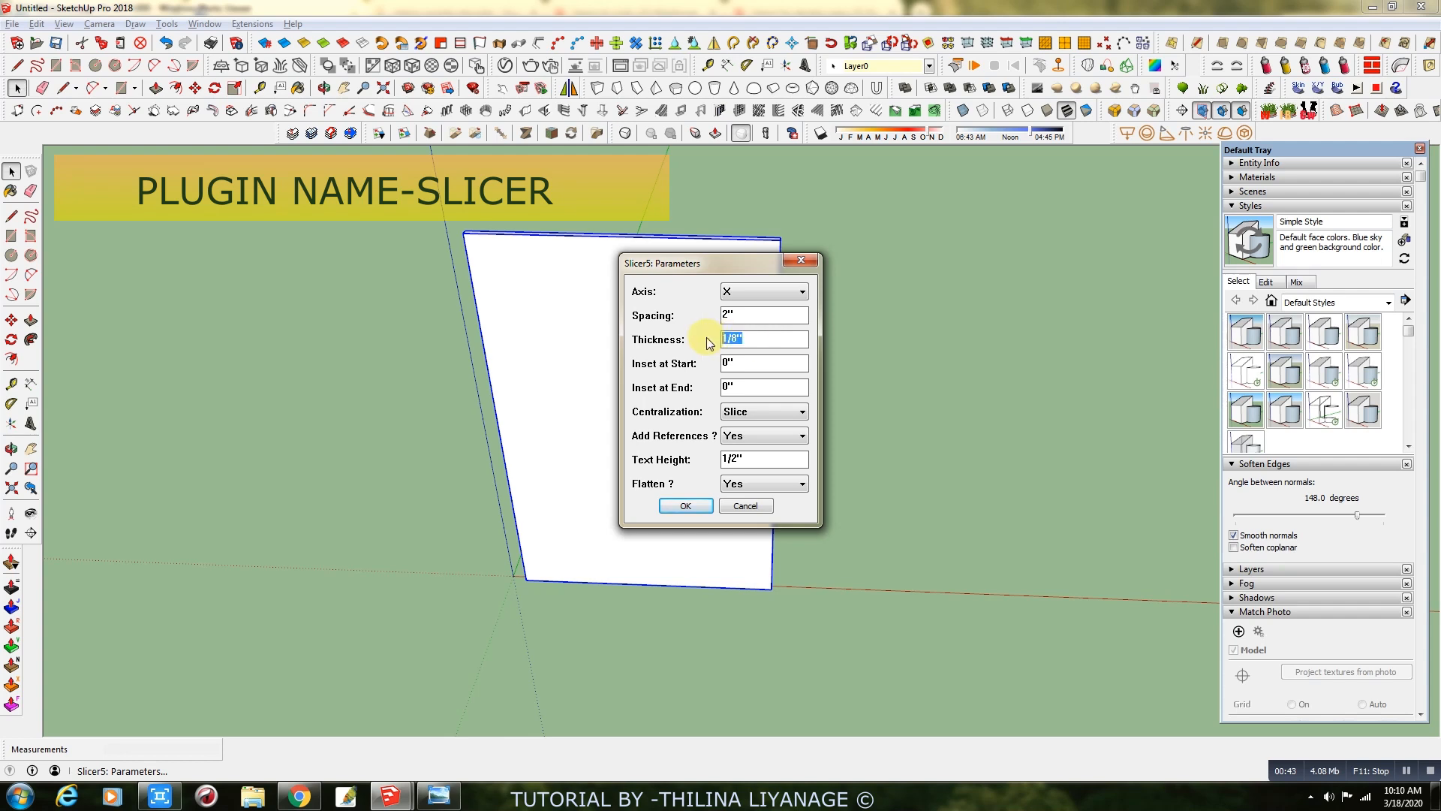
{"action": "type", "text": "1"}
{"action": "left_click", "coordinate": [686, 506]}
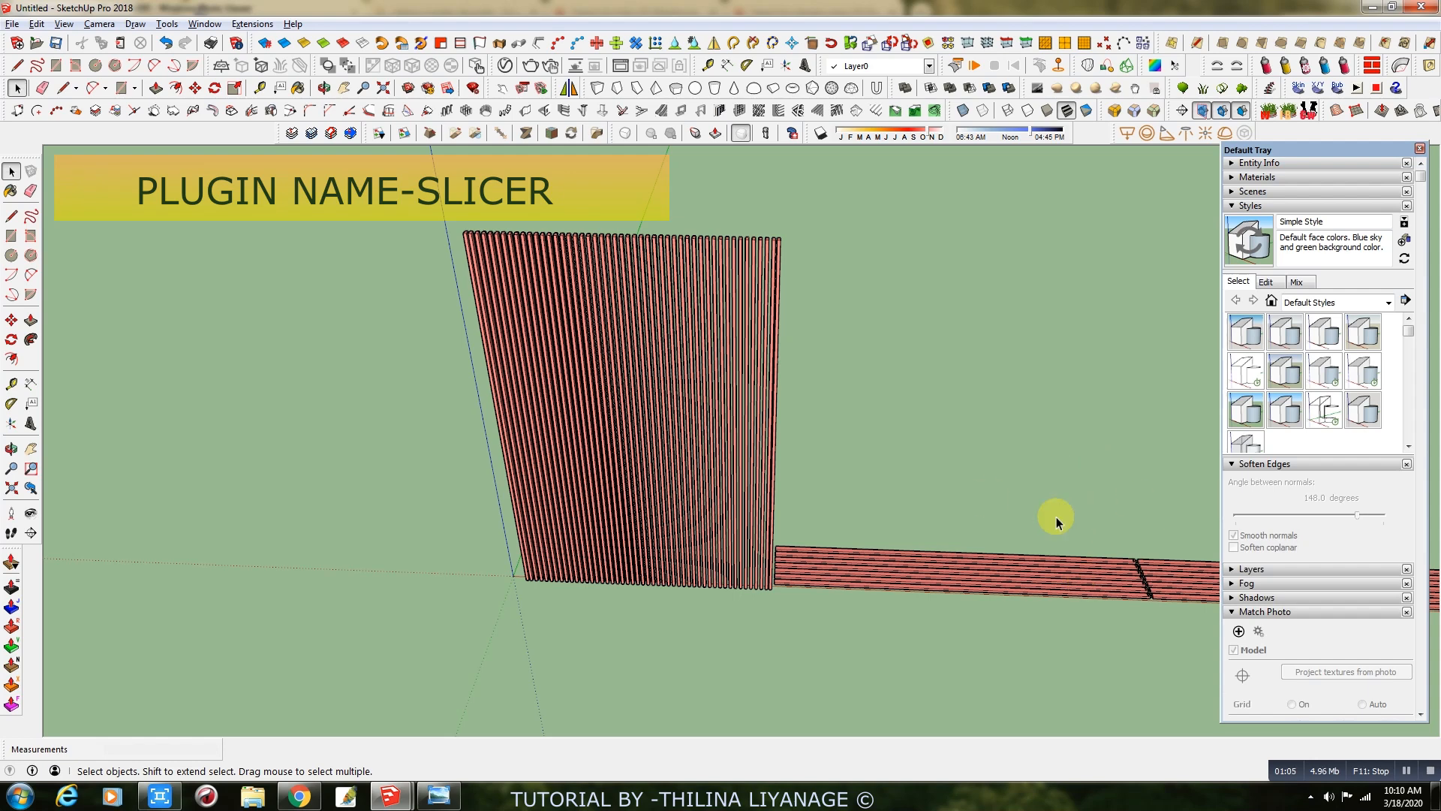
{"action": "key", "text": "ctrl+z"}
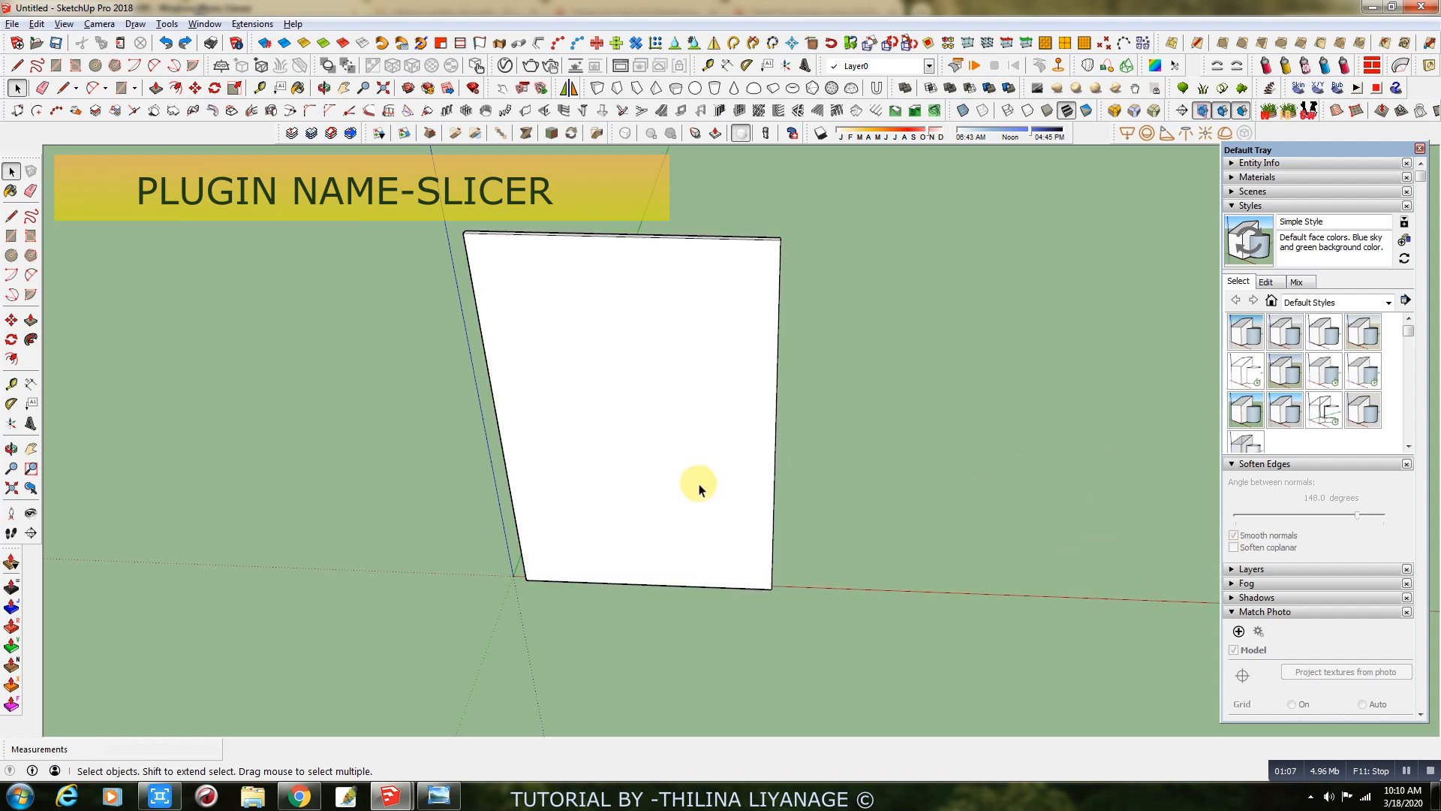
Slice the panel group with Slicer along X using 2-inch spacing, 1-inch thickness and Flatten set to No.
{"action": "left_click", "coordinate": [617, 344]}
{"action": "left_click", "coordinate": [292, 132]}
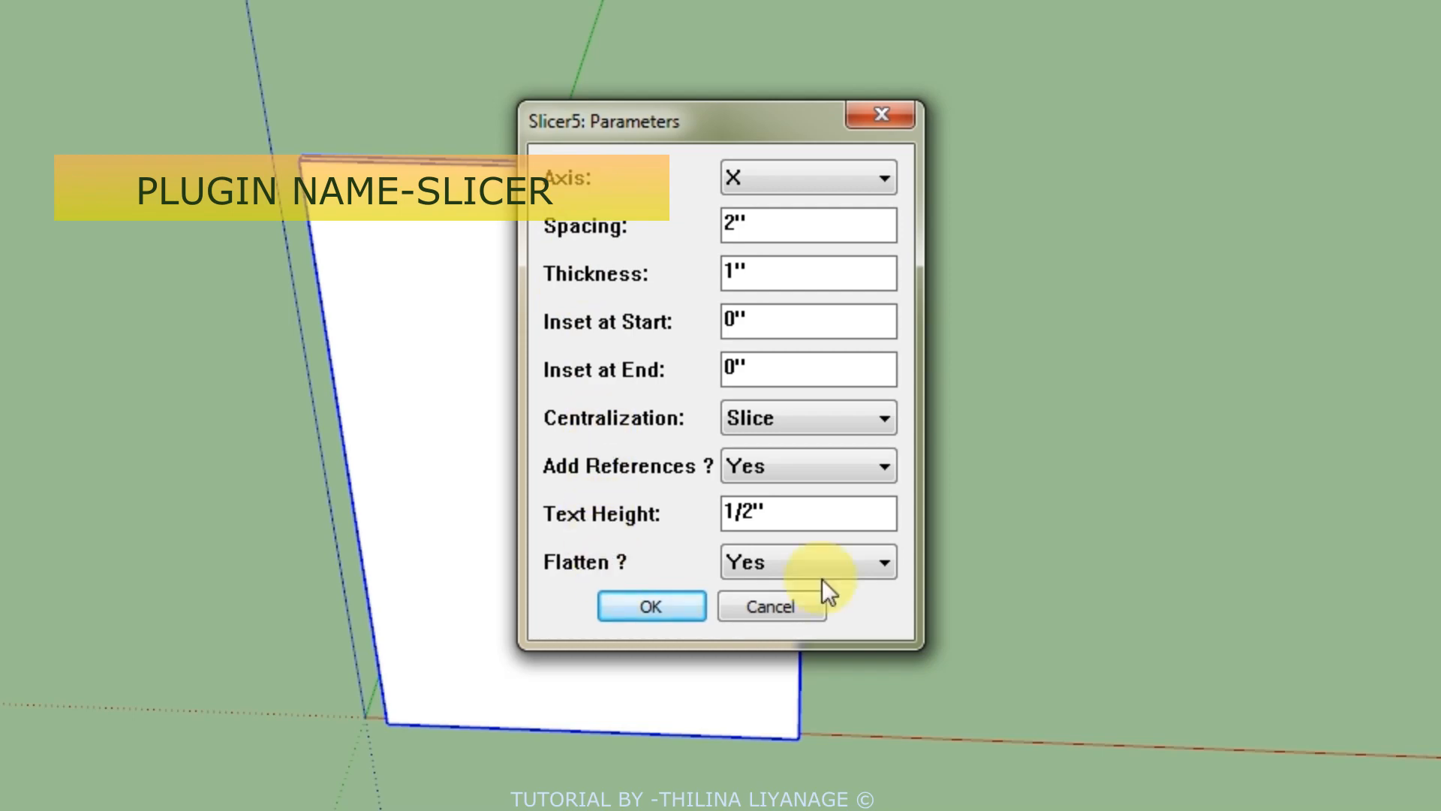
{"action": "left_click", "coordinate": [772, 610]}
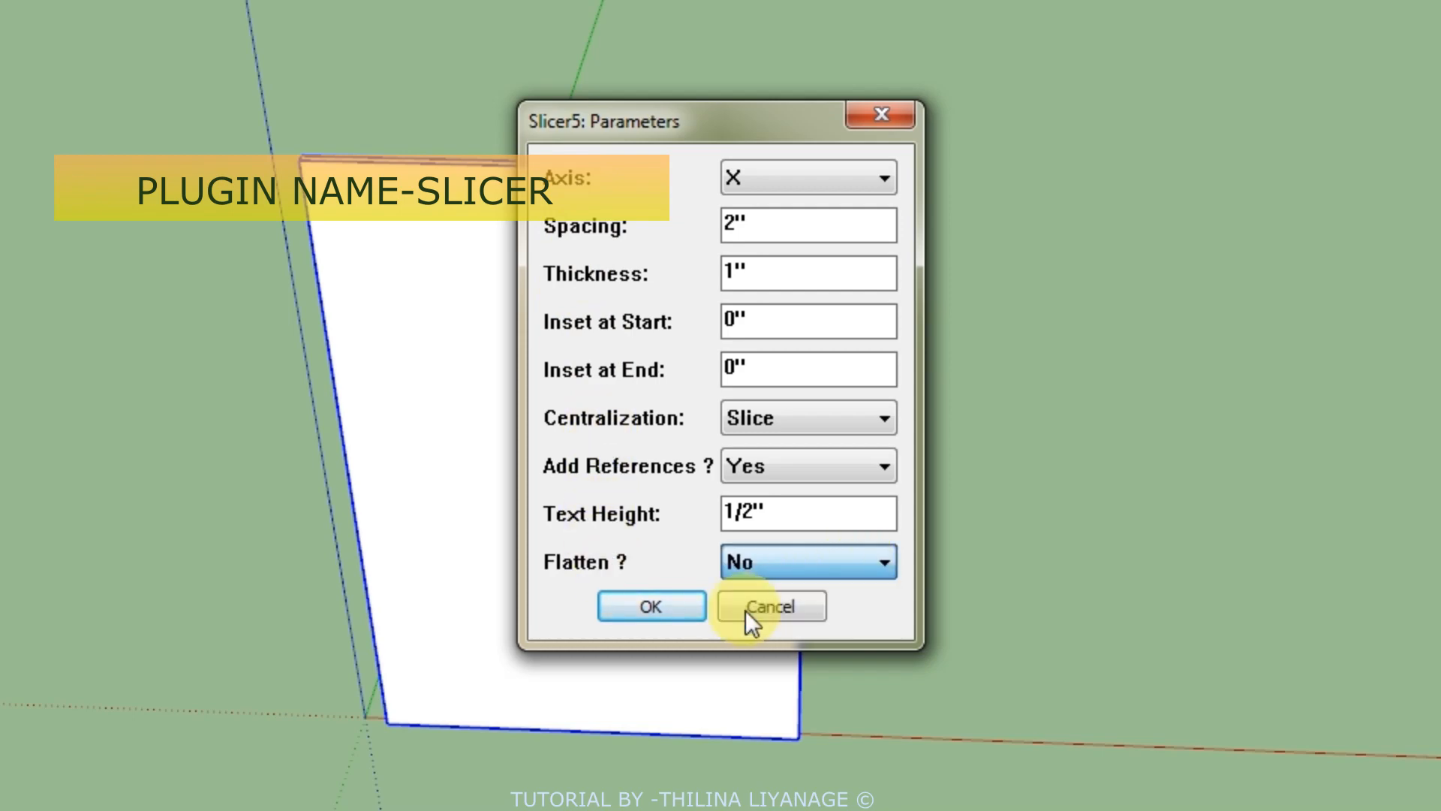
{"action": "left_click", "coordinate": [659, 614]}
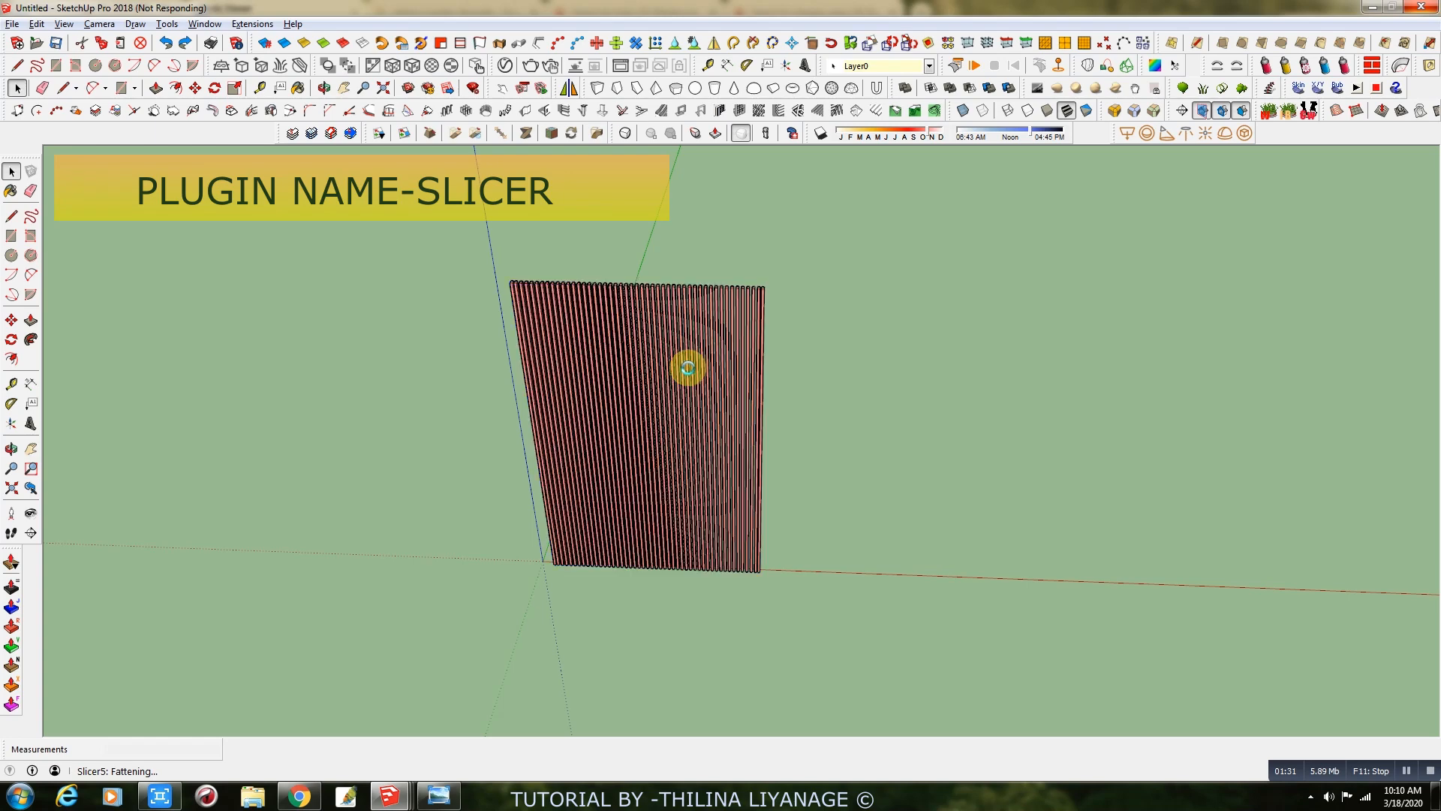
Copy the slatted panel 8 feet along the red axis so the copy sits against the original's edge.
{"action": "mouse_move", "coordinate": [708, 450]}
{"action": "middle_mouse_down"}
{"action": "mouse_move", "coordinate": [768, 254]}
{"action": "mouse_move", "coordinate": [733, 263]}
{"action": "mouse_move", "coordinate": [695, 447]}
{"action": "middle_mouse_up"}
{"action": "left_click", "coordinate": [672, 394]}
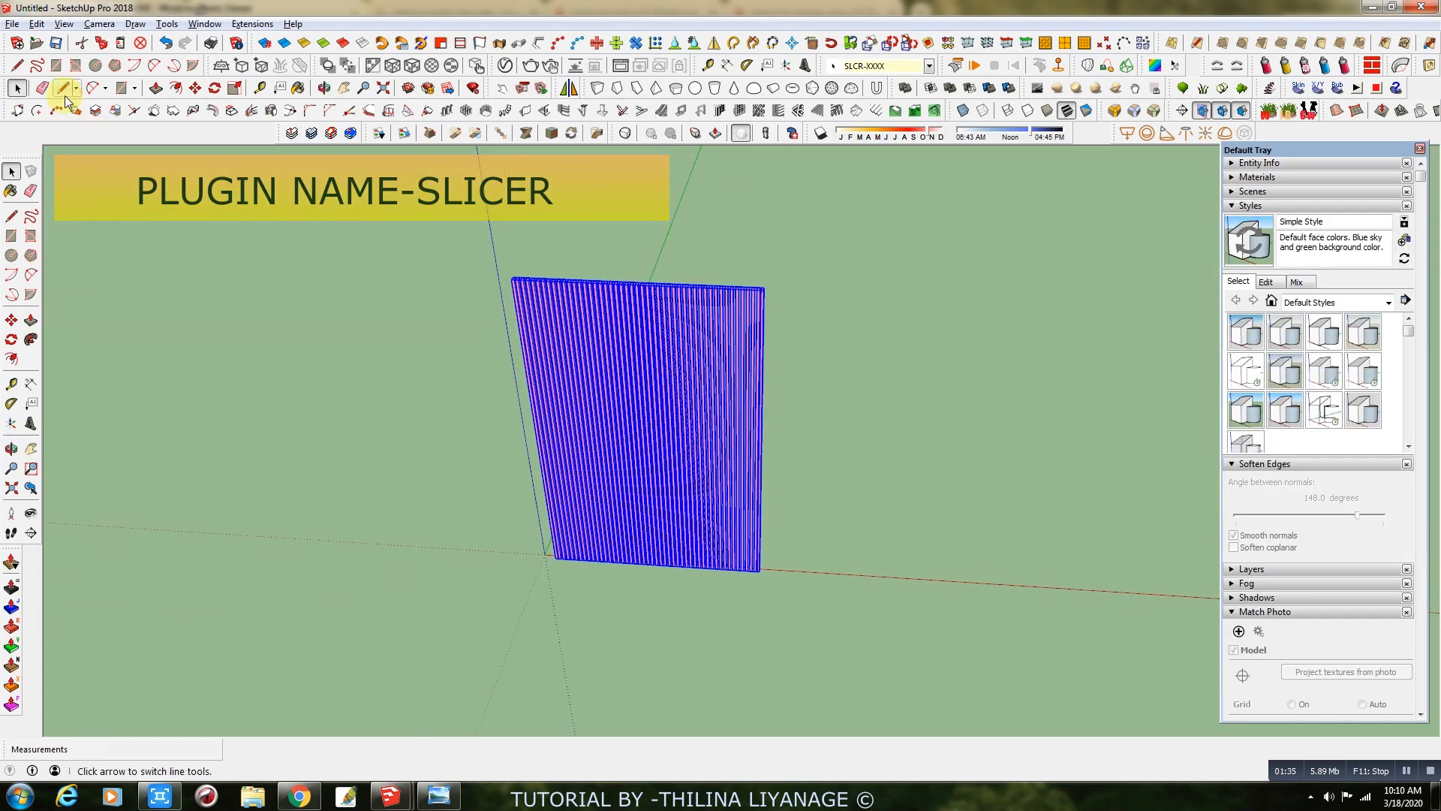
{"action": "left_click", "coordinate": [194, 87]}
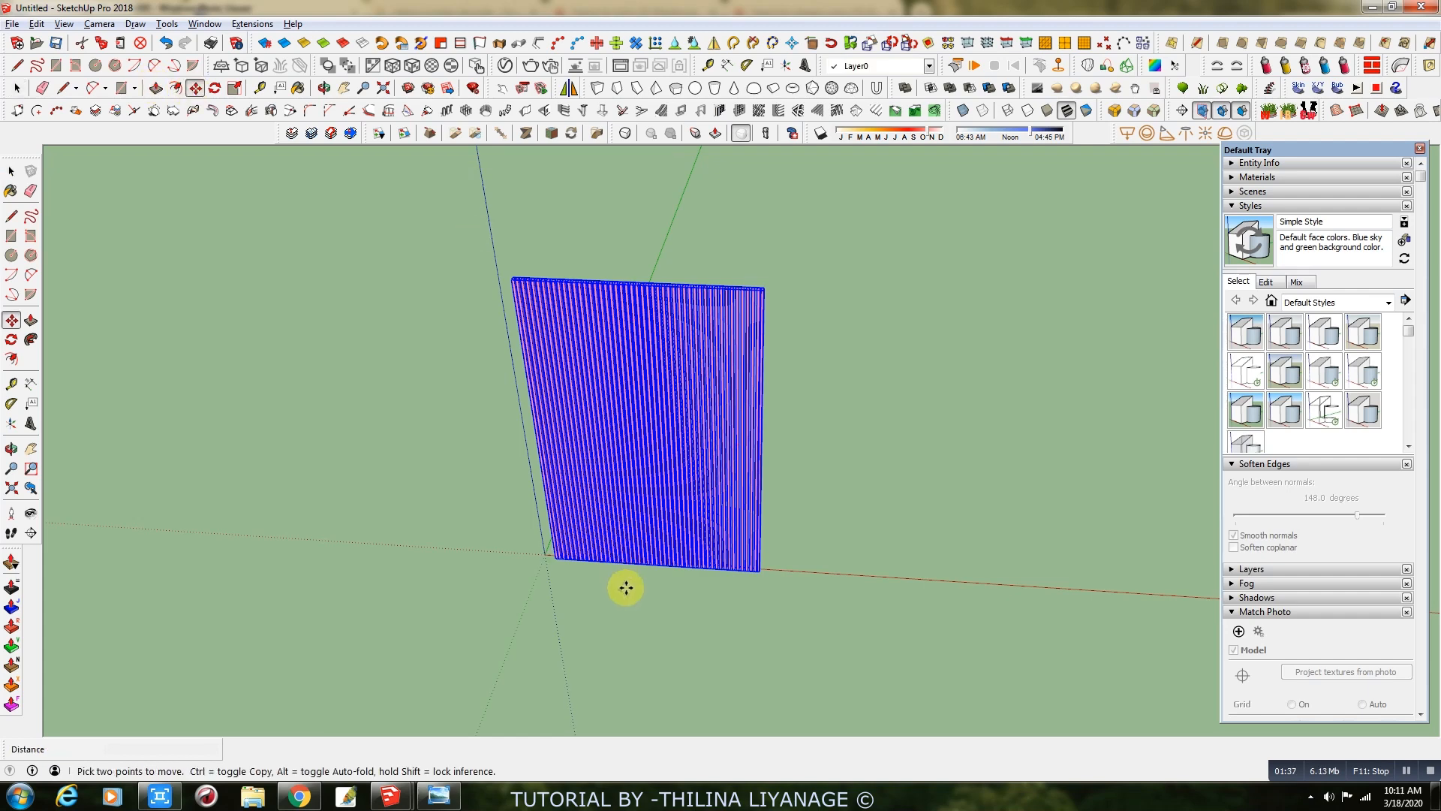
{"action": "scroll", "coordinate": [548, 570], "scroll_direction": "up", "scroll_amount": 5}
{"action": "left_click", "coordinate": [520, 540]}
{"action": "key", "text": "ctrl"}
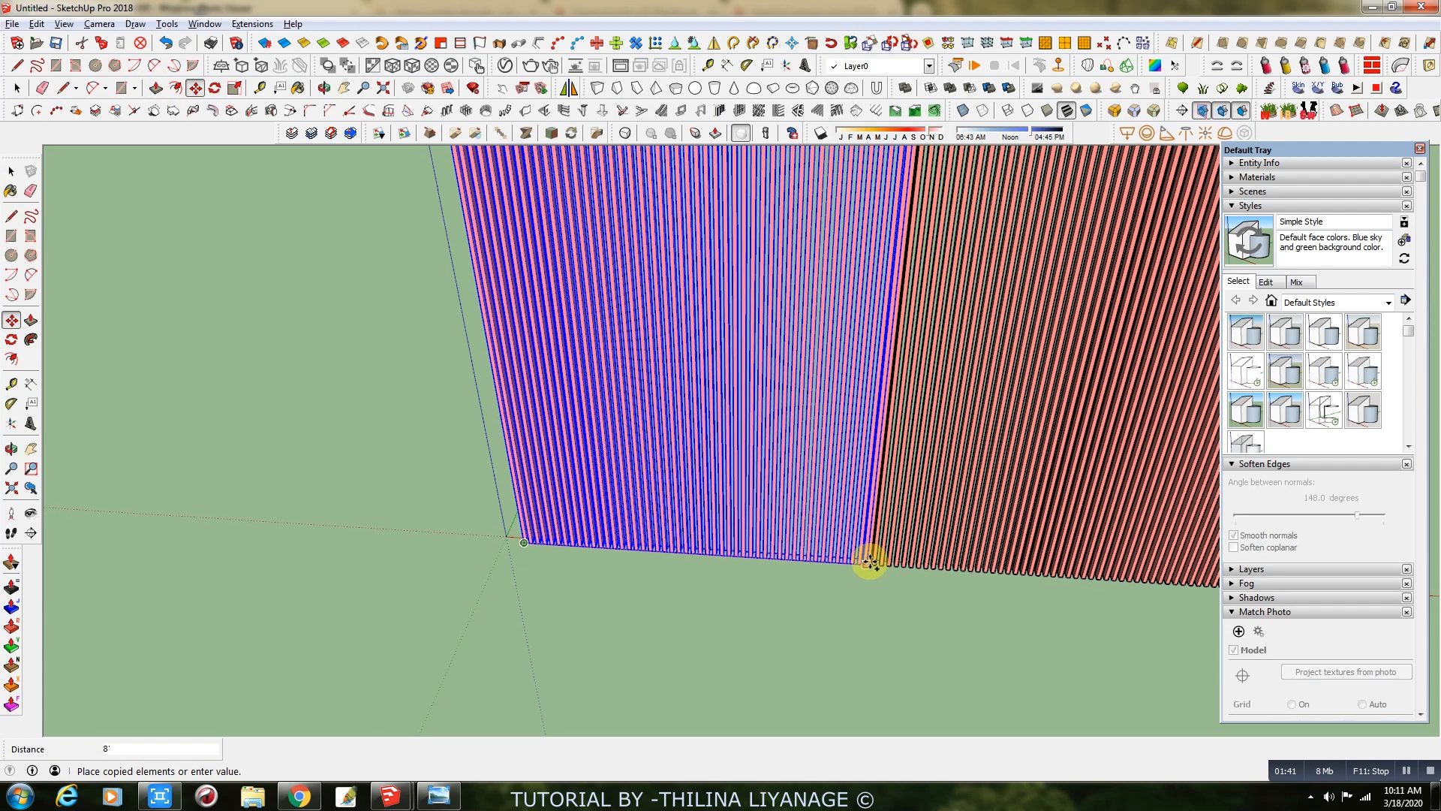
{"action": "left_click", "coordinate": [869, 563]}
{"action": "scroll", "coordinate": [608, 556], "scroll_direction": "down", "scroll_amount": 3}
{"action": "scroll", "coordinate": [835, 583], "scroll_direction": "up", "scroll_amount": 4}
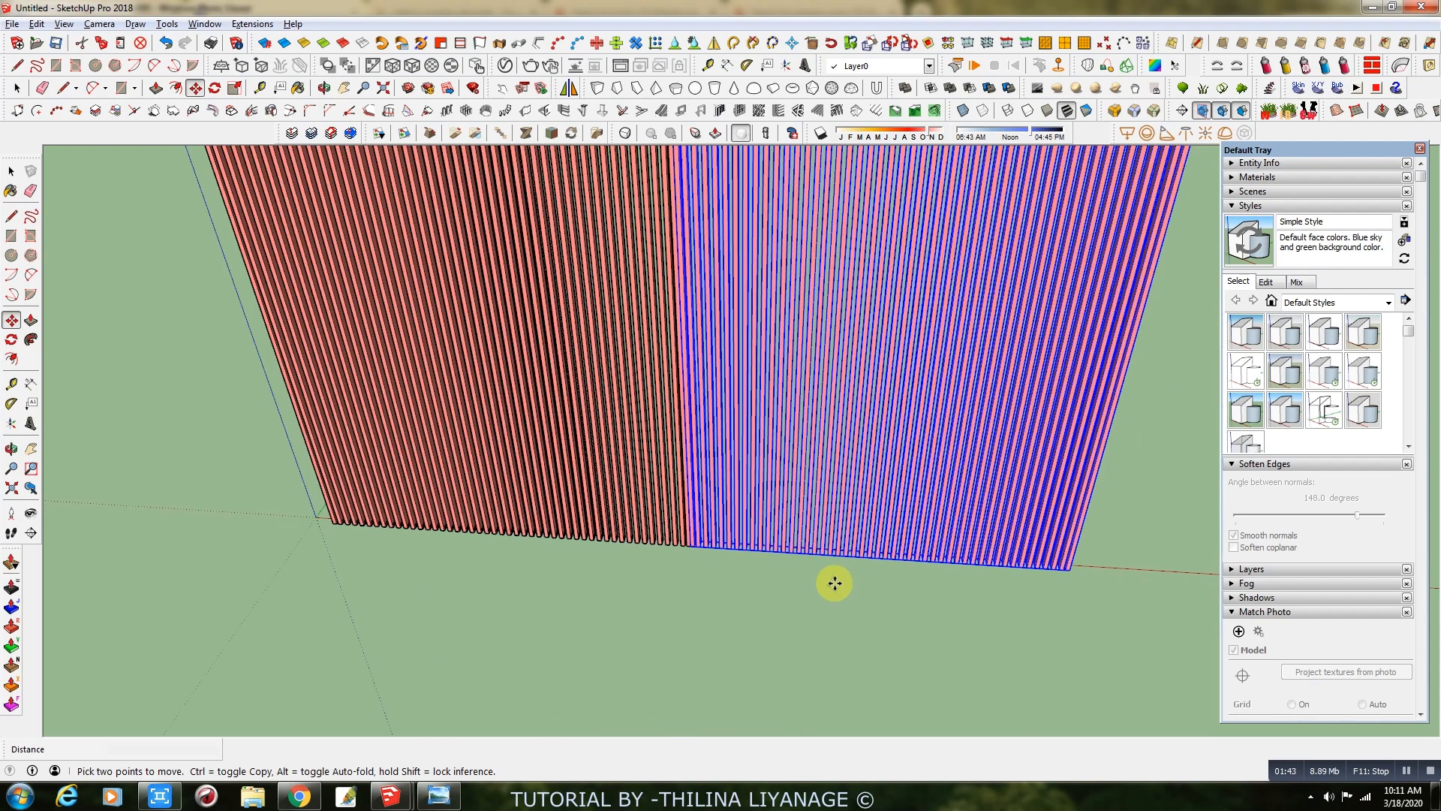
Copy the second slatted panel a further 8 feet along the red axis to add a third panel.
{"action": "scroll", "coordinate": [675, 560], "scroll_direction": "up", "scroll_amount": 2}
{"action": "left_click", "coordinate": [694, 542]}
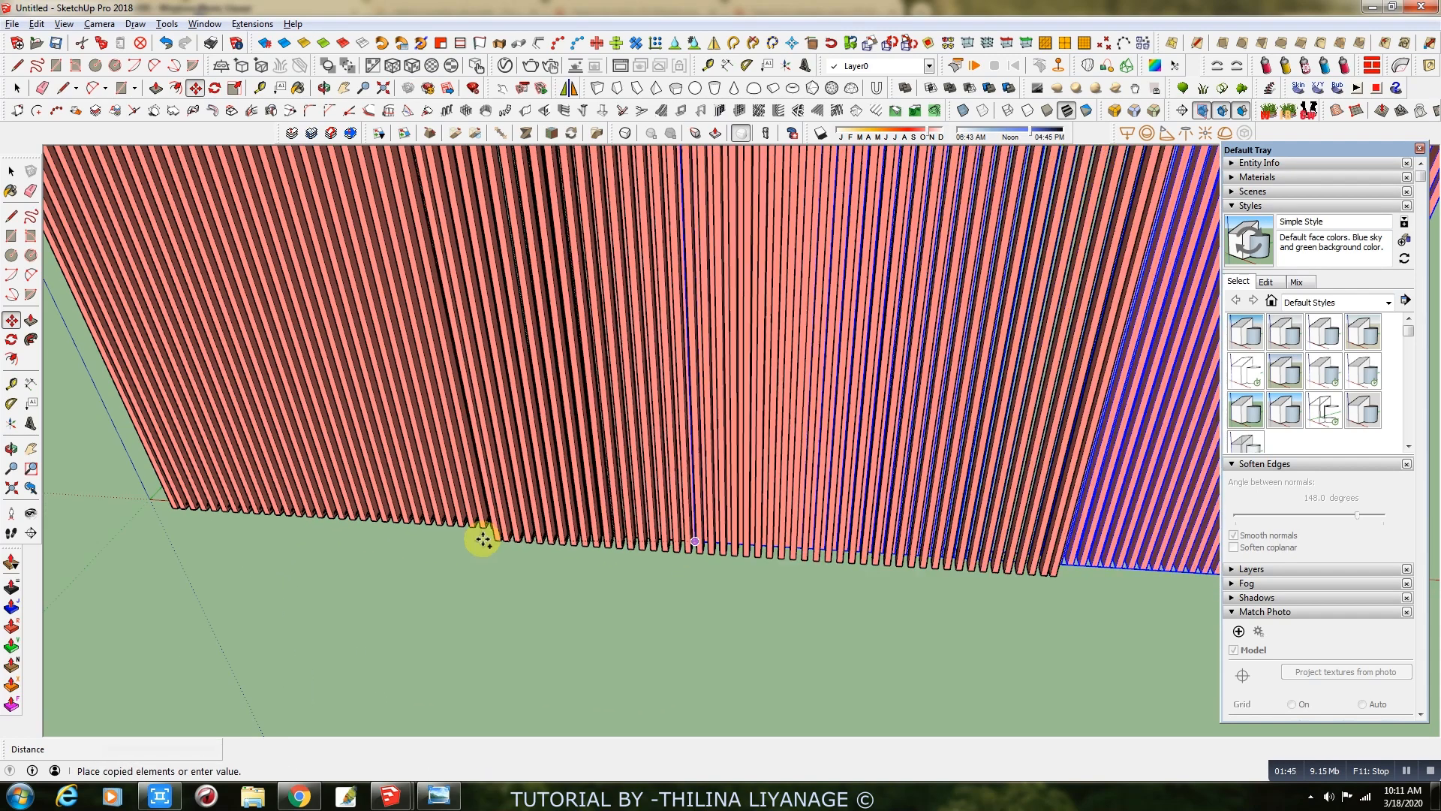
{"action": "scroll", "coordinate": [485, 541], "scroll_direction": "down", "scroll_amount": 2}
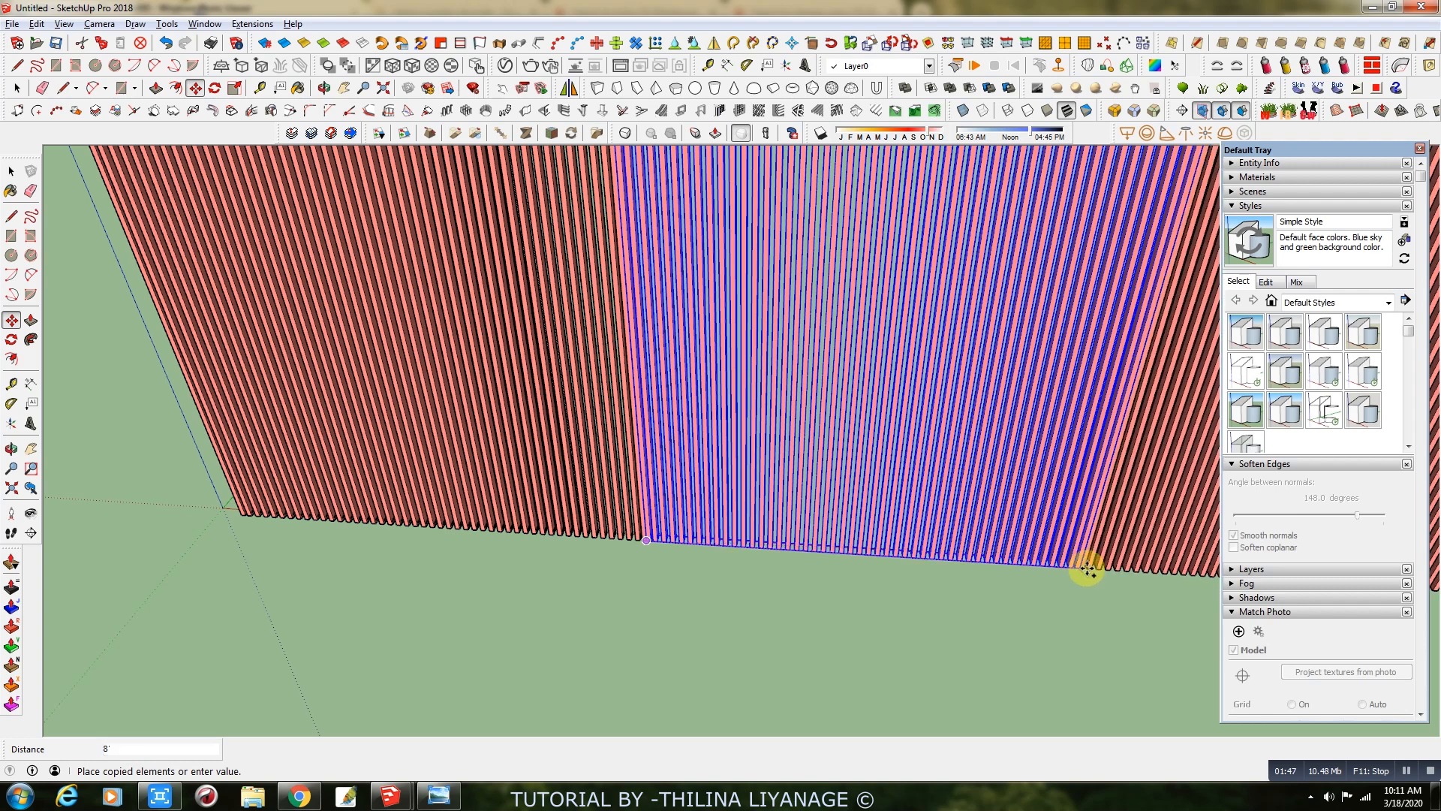
{"action": "scroll", "coordinate": [652, 488], "scroll_direction": "down", "scroll_amount": 6}
Select all the slatted panels and combine them into one group.
{"action": "middle_click_drag", "start_coordinate": [653, 488], "coordinate": [399, 334]}
{"action": "key", "text": "space"}
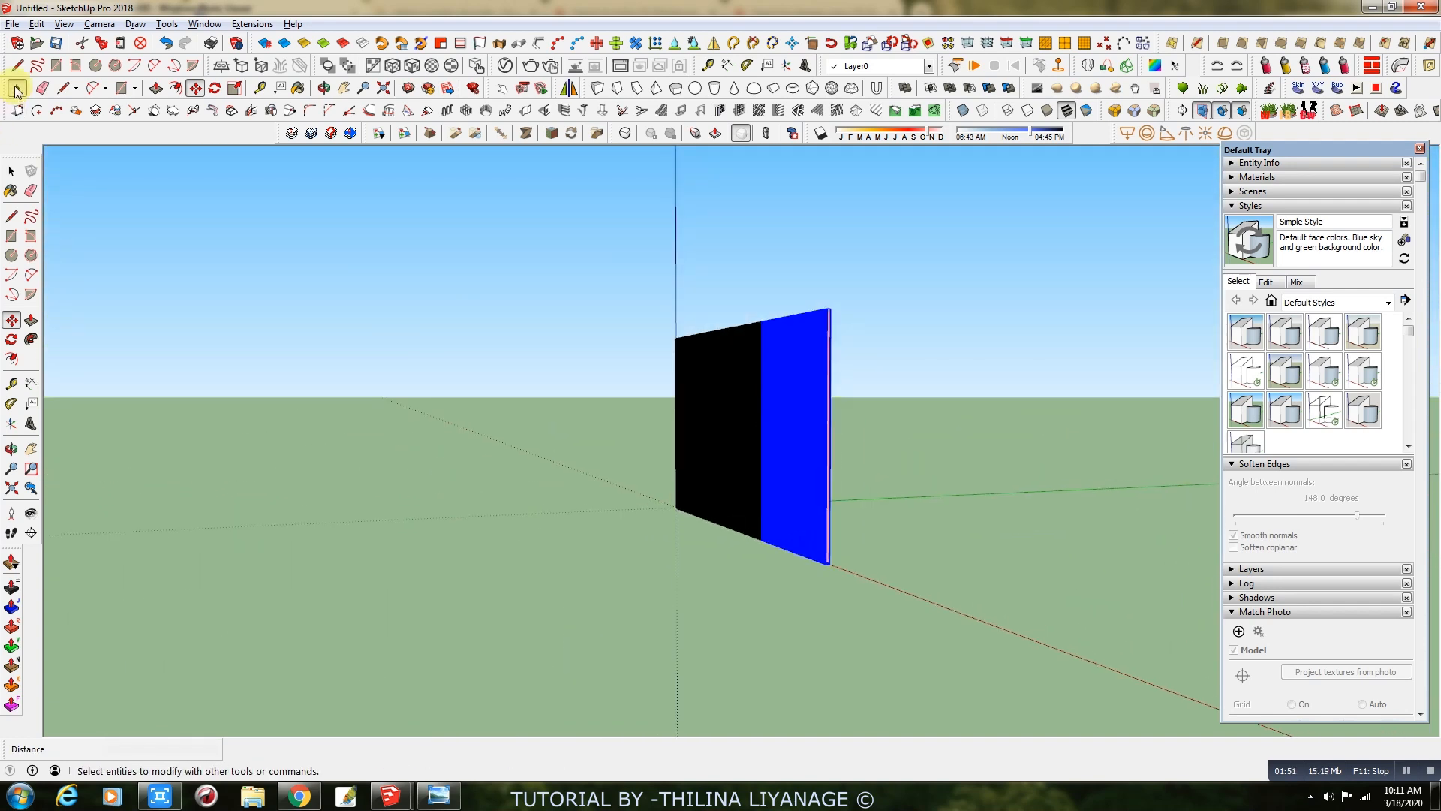
{"action": "left_click_drag", "start_coordinate": [618, 435], "coordinate": [609, 433]}
{"action": "right_click", "coordinate": [755, 373]}
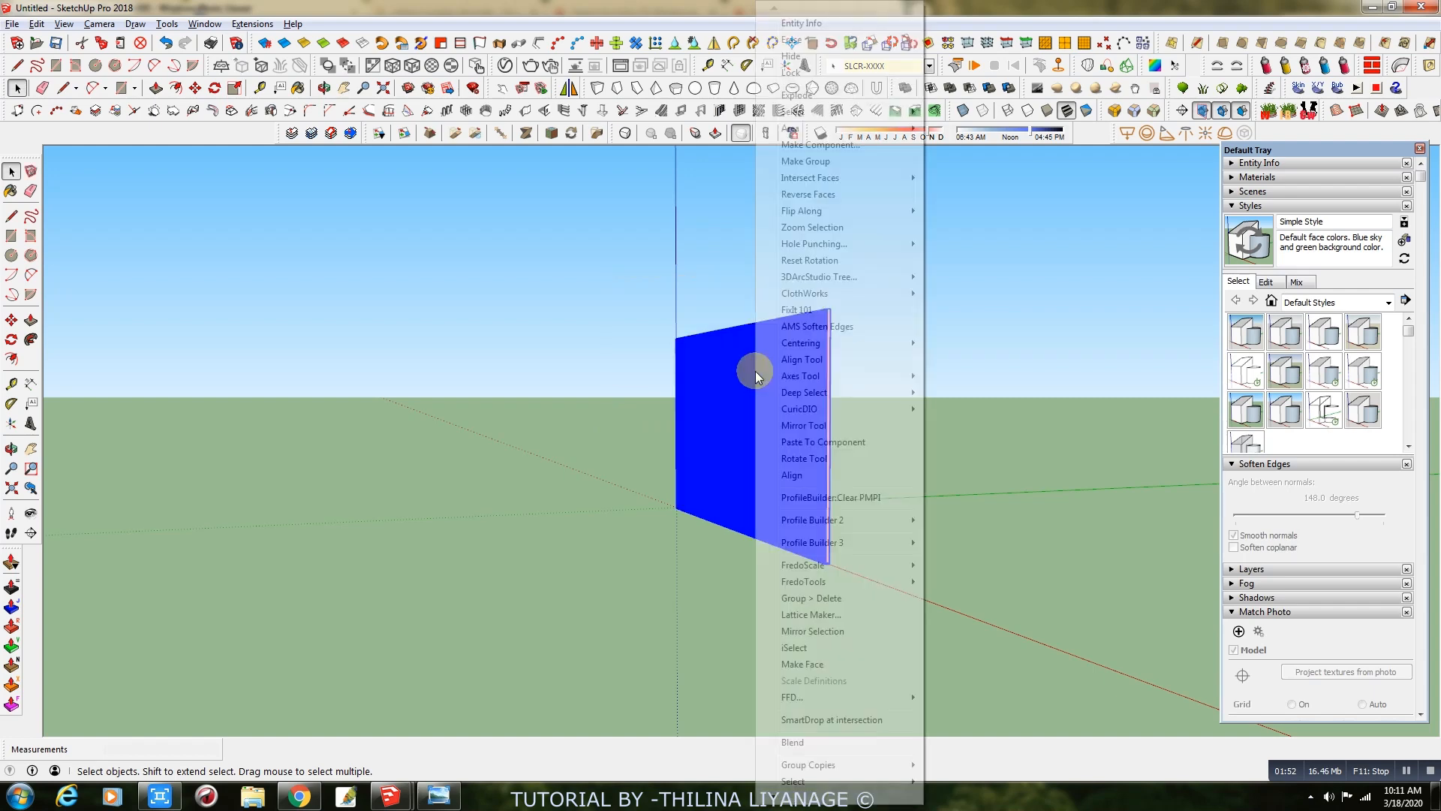
{"action": "left_click", "coordinate": [828, 161]}
Rotate a copy of the slatted wall 90 degrees about its top edge to form a horizontal ceiling.
{"action": "left_click", "coordinate": [215, 88]}
{"action": "middle_click_drag", "start_coordinate": [829, 379], "coordinate": [733, 305]}
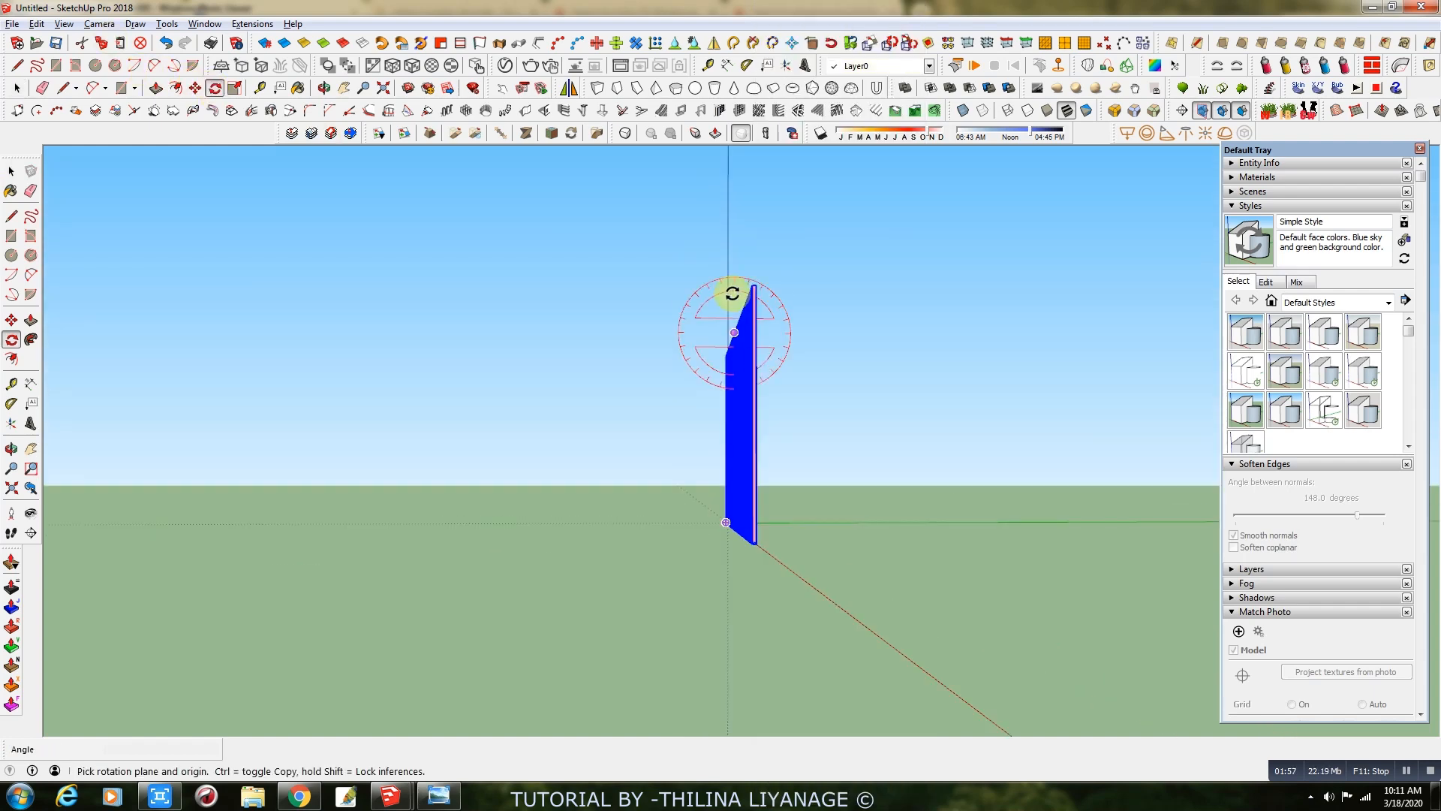
{"action": "left_click", "coordinate": [754, 285]}
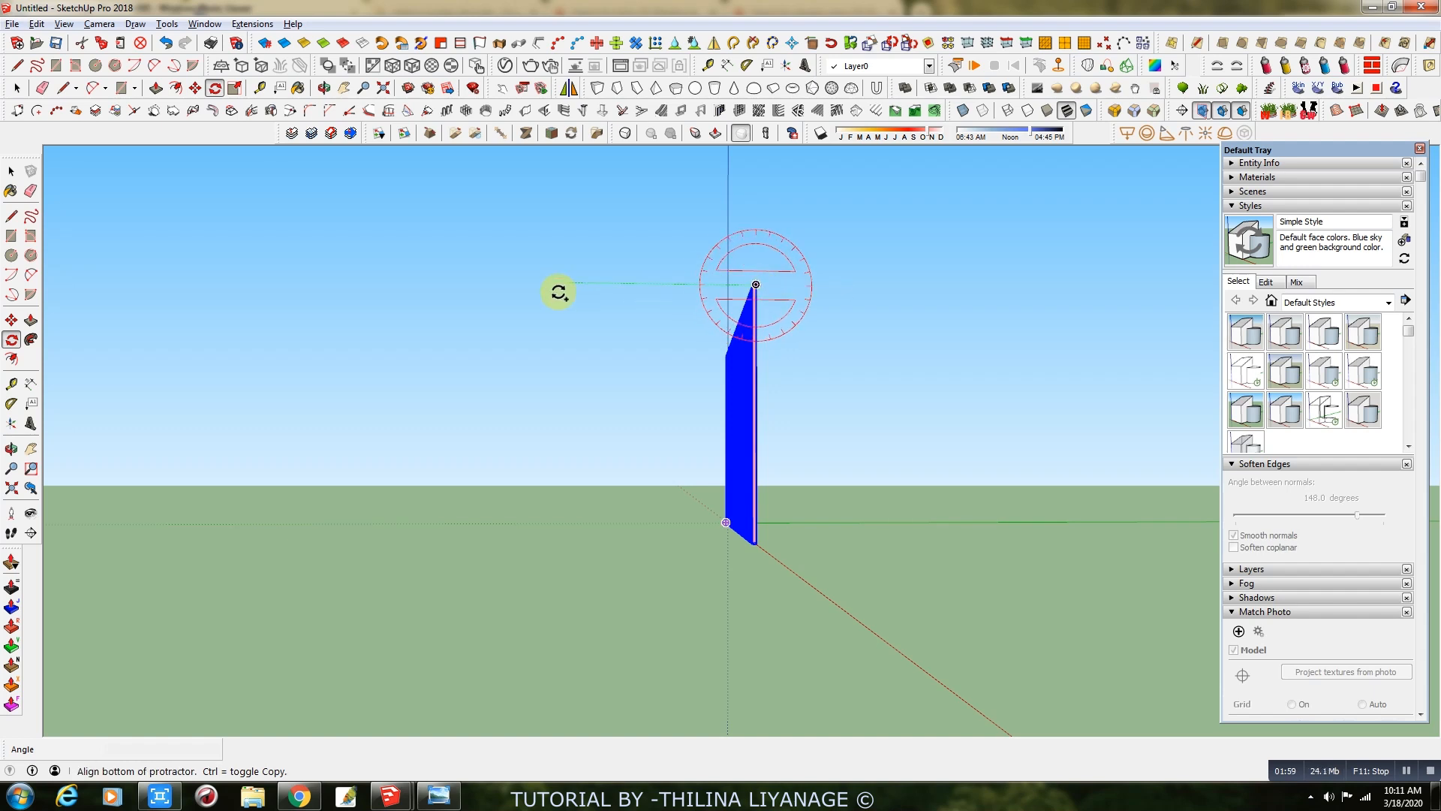
{"action": "left_click", "coordinate": [757, 542]}
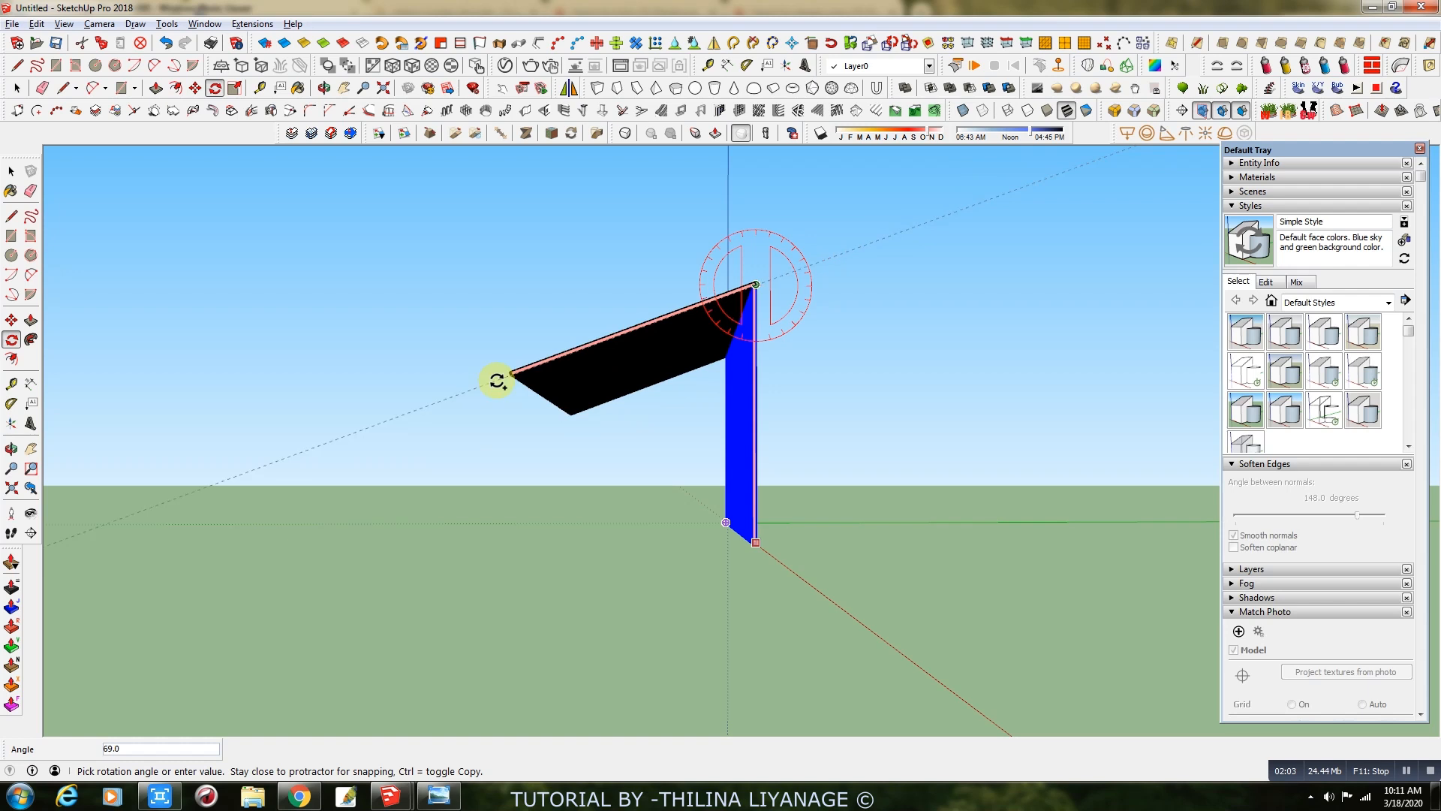
{"action": "left_click", "coordinate": [497, 380]}
Copy the horizontal slatted ceiling about 12 feet outward along its length to extend it.
{"action": "key", "text": "m"}
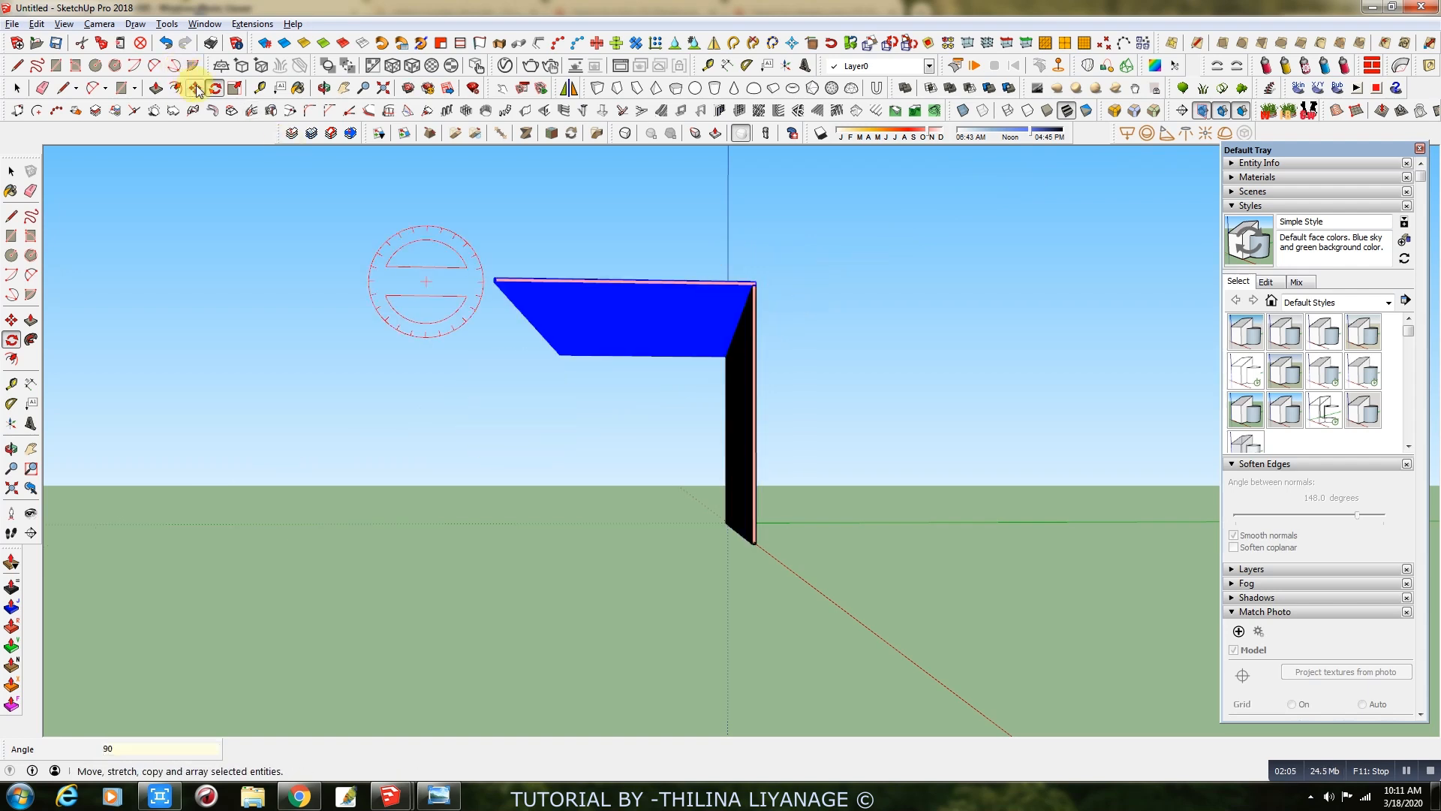
{"action": "left_click", "coordinate": [756, 283]}
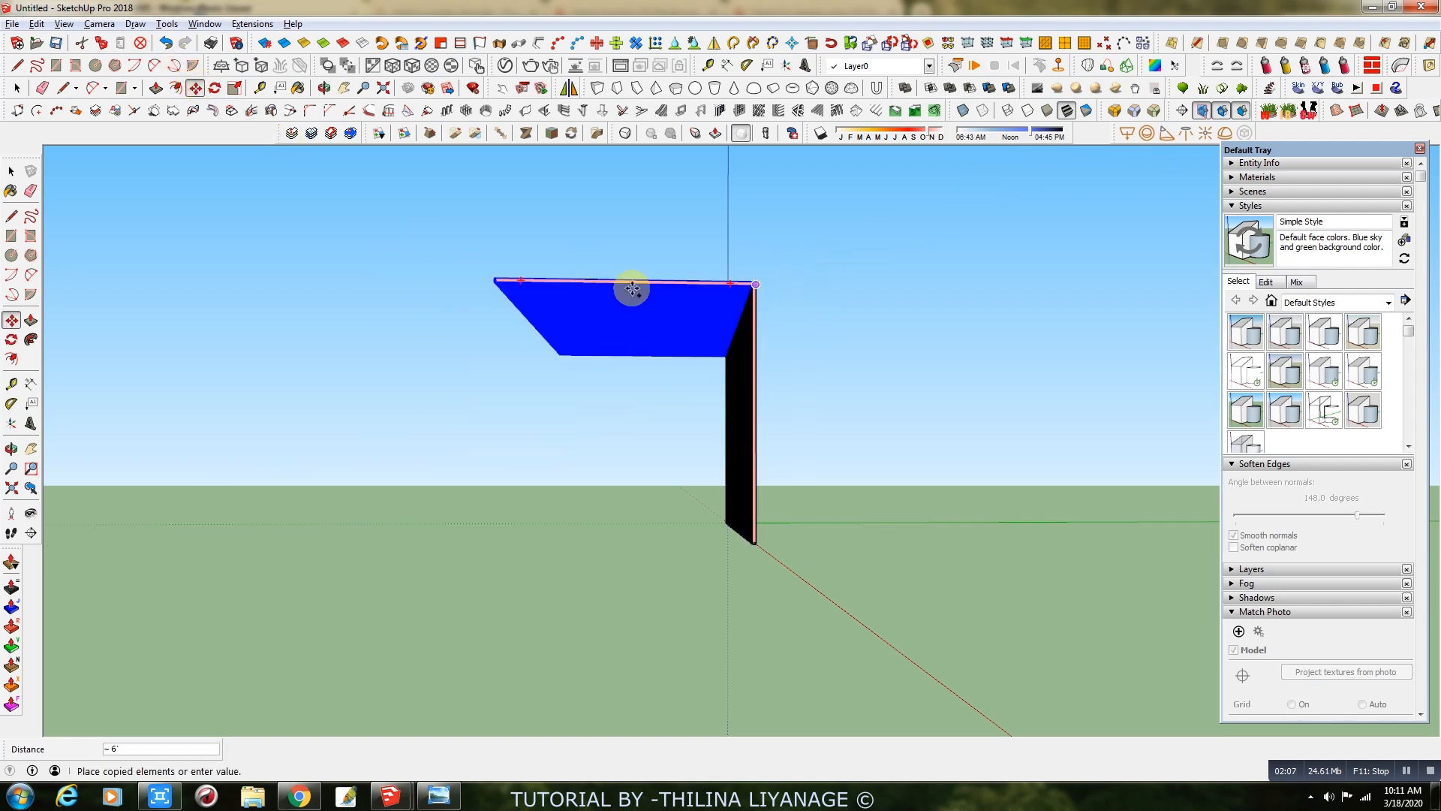
{"action": "key", "text": "ctrl"}
{"action": "type", "text": "12'"}
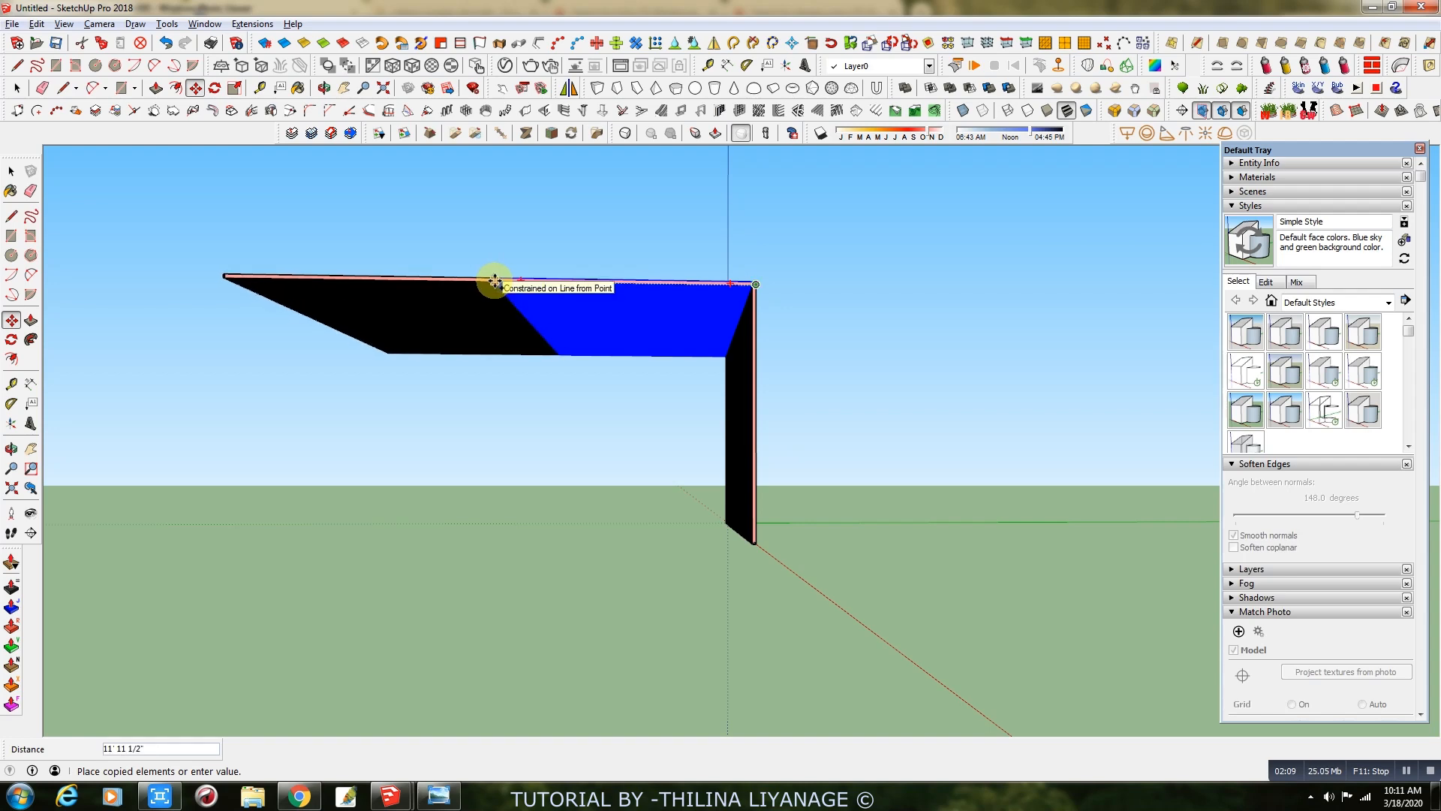
{"action": "left_click", "coordinate": [495, 280]}
Move the copied ceiling section about 1/8 inch to align its end with the first section.
{"action": "scroll", "coordinate": [491, 276], "scroll_direction": "up", "scroll_amount": 5}
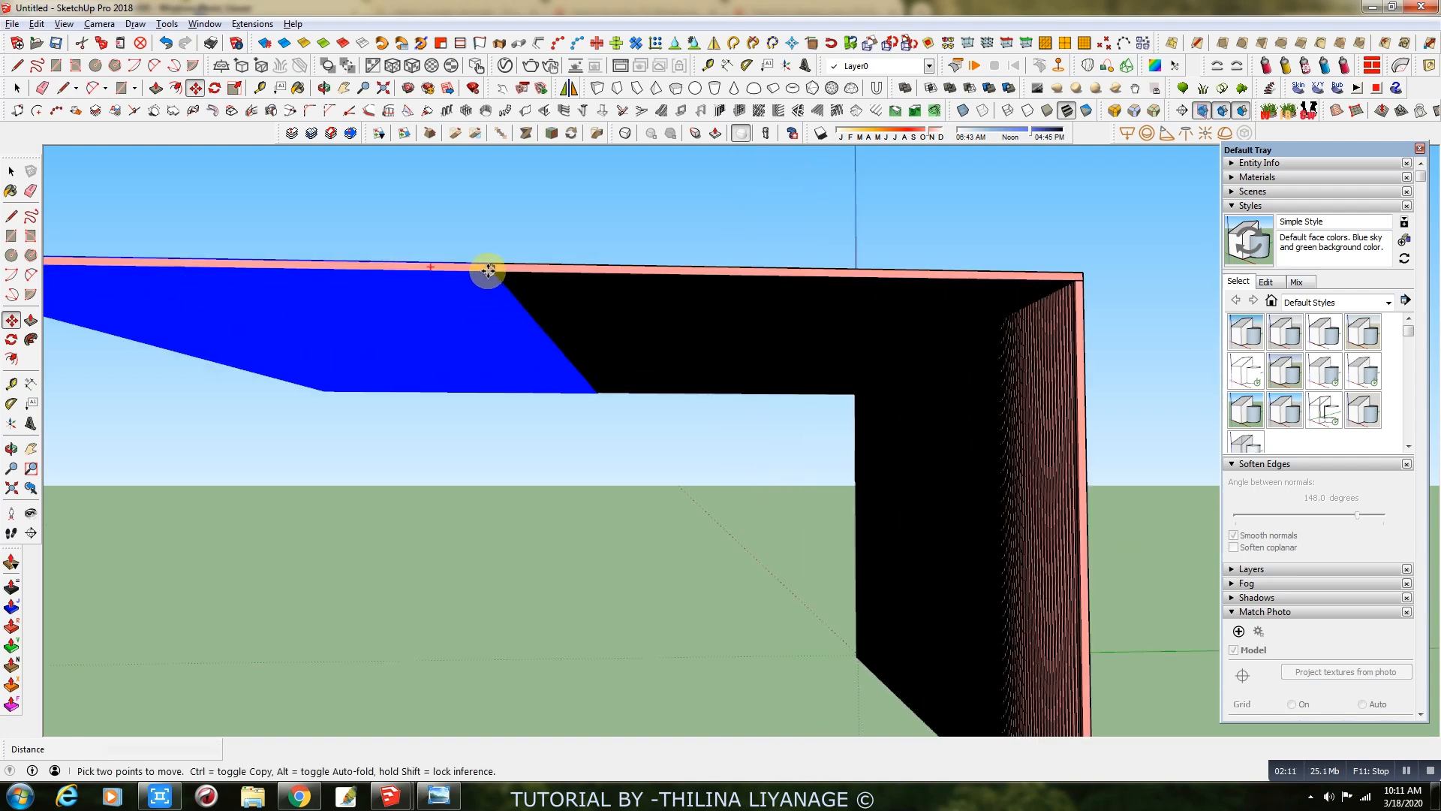
{"action": "scroll", "coordinate": [488, 270], "scroll_direction": "up", "scroll_amount": 3}
{"action": "mouse_move", "coordinate": [484, 269]}
{"action": "middle_mouse_down"}
{"action": "mouse_move", "coordinate": [503, 340]}
{"action": "mouse_move", "coordinate": [478, 259]}
{"action": "middle_mouse_up"}
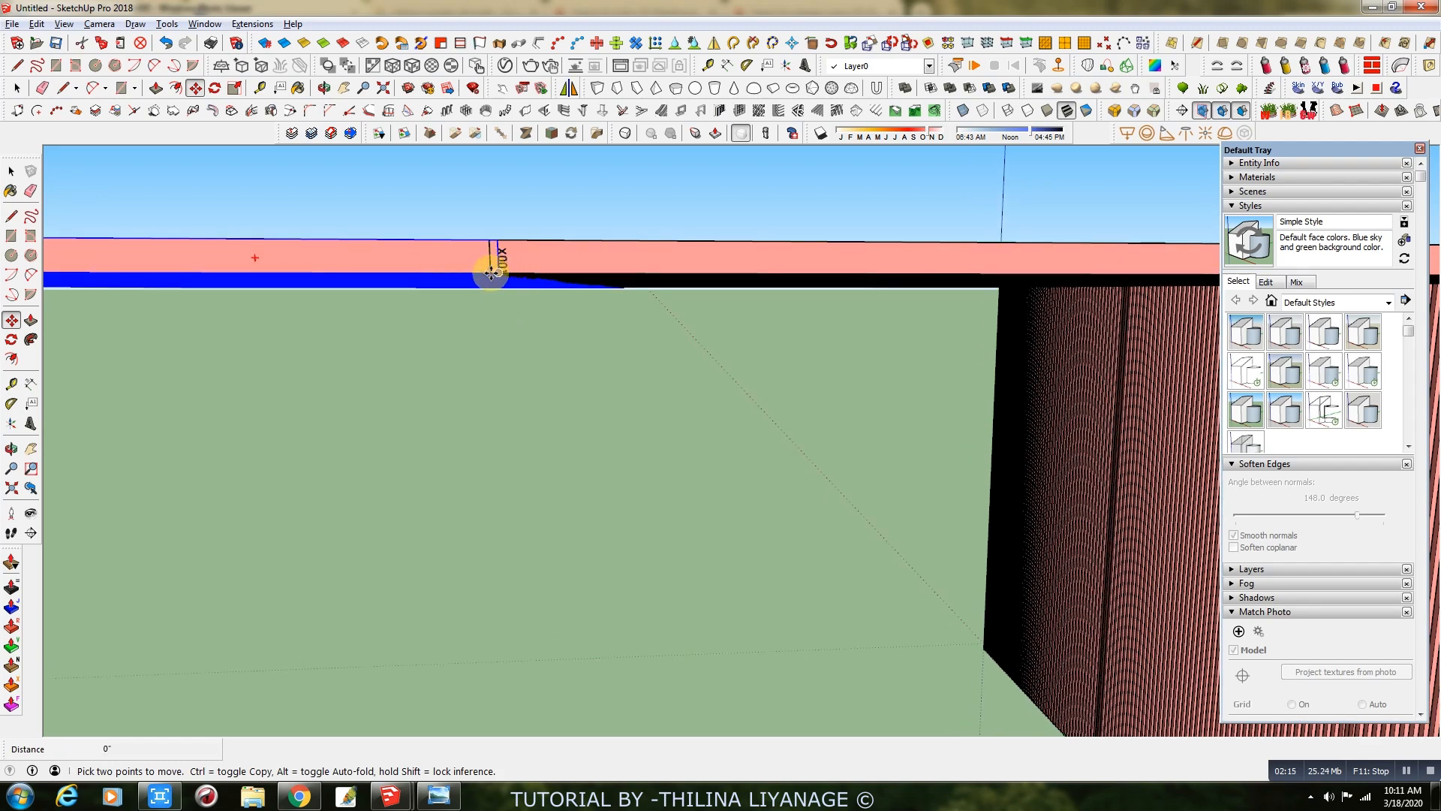
{"action": "left_click", "coordinate": [492, 275]}
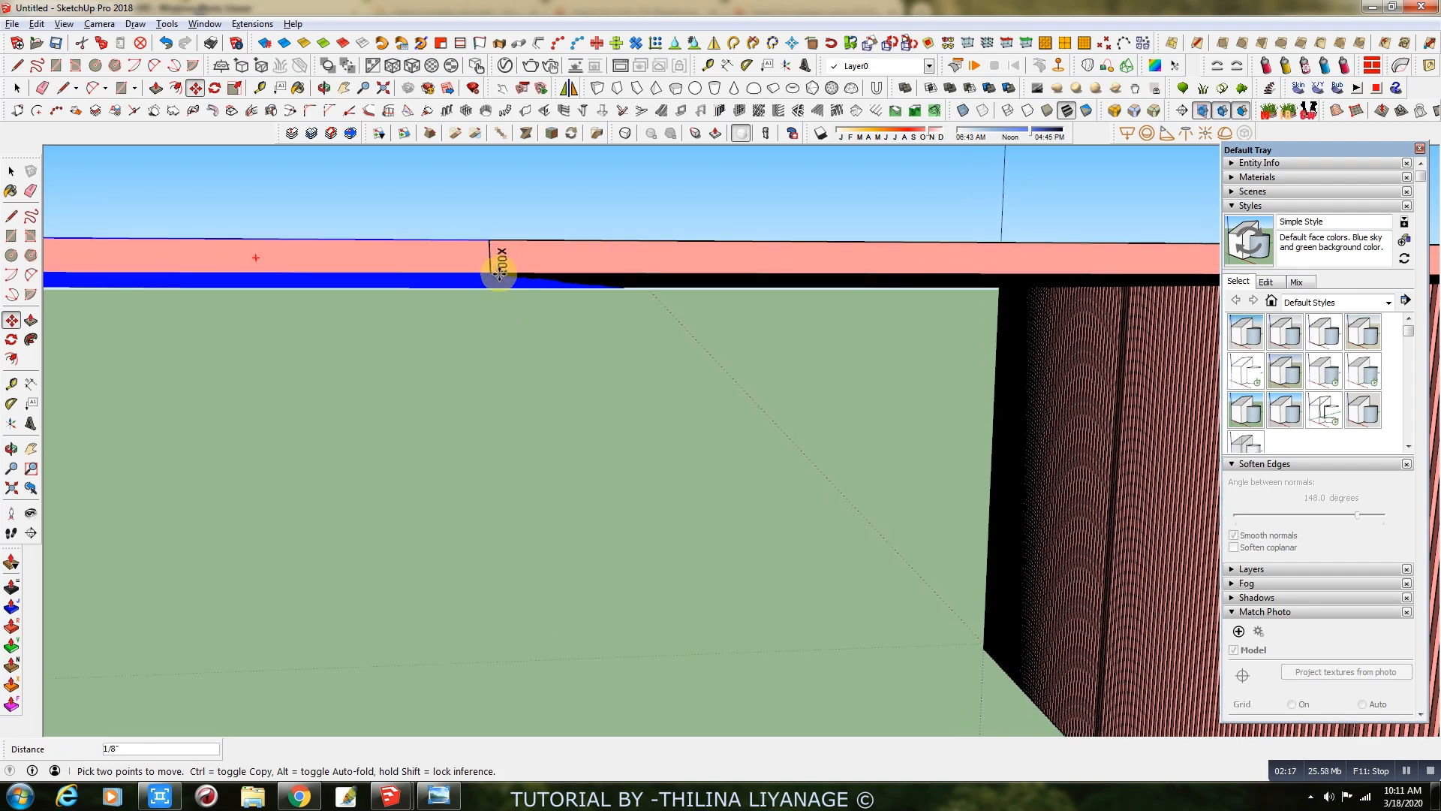
Rotate a copy of the slatted back wall 90 degrees horizontally about a point near the origin to form a side wall.
{"action": "scroll", "coordinate": [593, 390], "scroll_direction": "down", "scroll_amount": 3}
{"action": "middle_click_drag", "start_coordinate": [601, 412], "coordinate": [702, 331]}
{"action": "scroll", "coordinate": [811, 421], "scroll_direction": "down", "scroll_amount": 2}
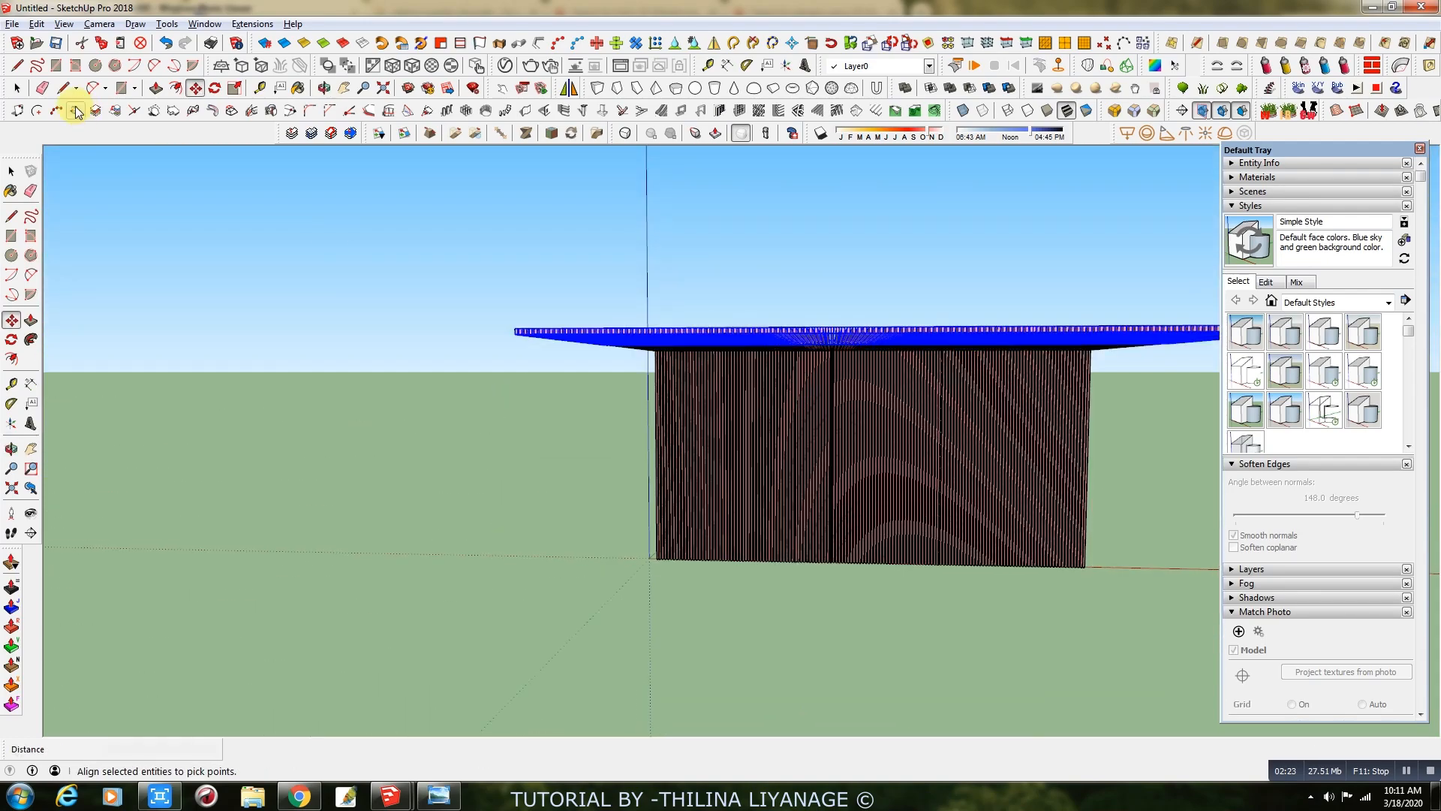
{"action": "key", "text": "space"}
{"action": "left_click", "coordinate": [862, 488]}
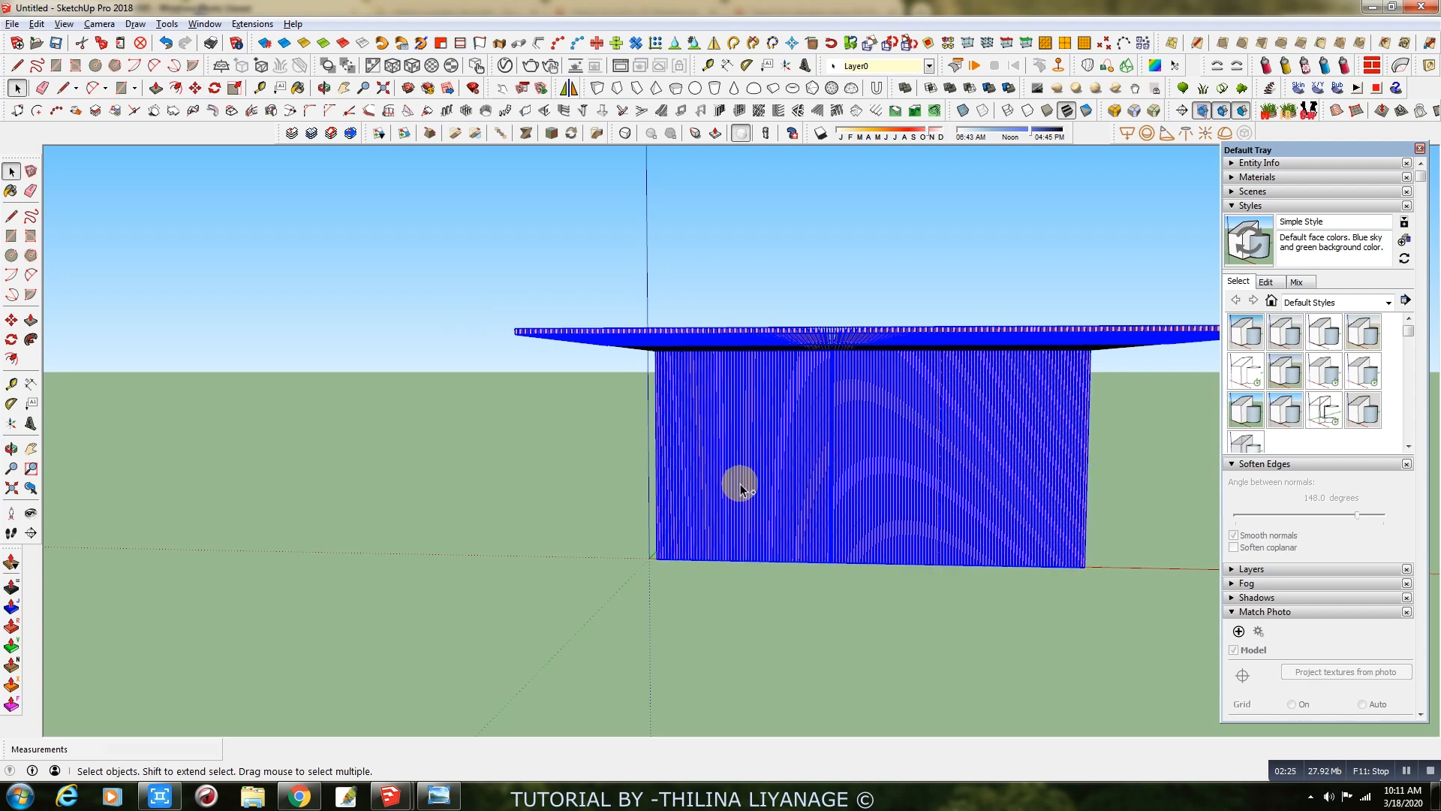
{"action": "left_click", "coordinate": [840, 478]}
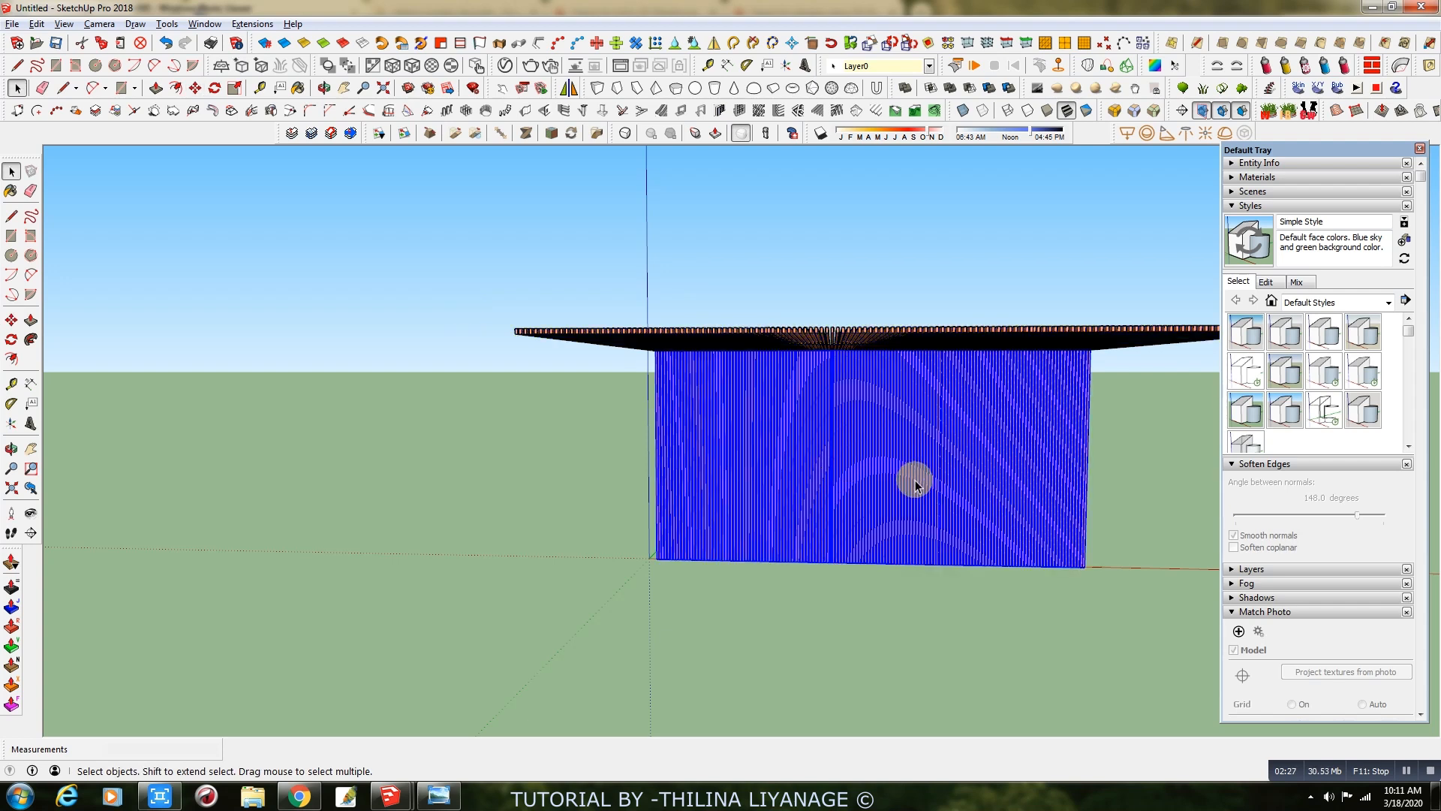
{"action": "left_click", "coordinate": [214, 88]}
{"action": "middle_click_drag", "start_coordinate": [740, 647], "coordinate": [596, 566]}
{"action": "left_click", "coordinate": [531, 542]}
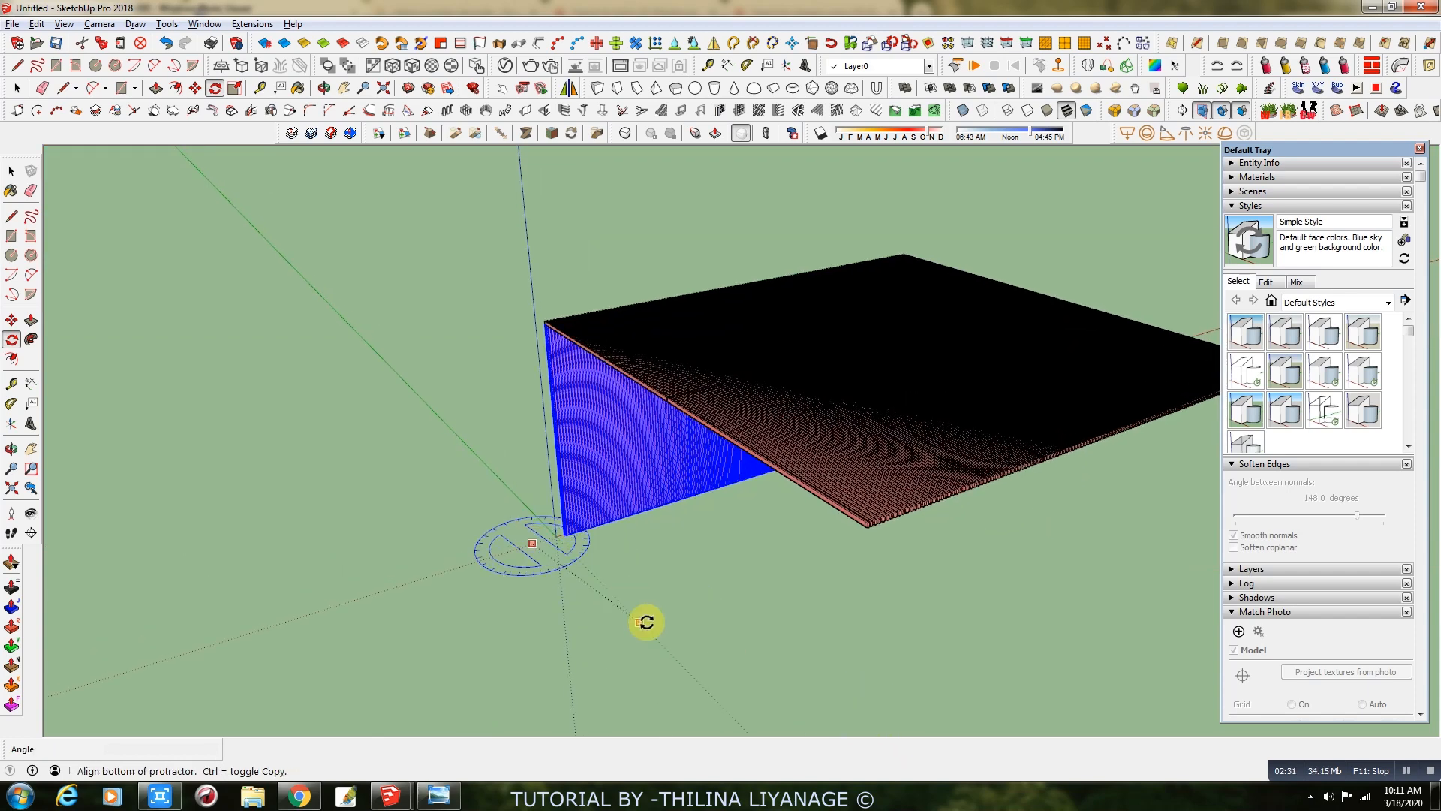
{"action": "left_click", "coordinate": [630, 637]}
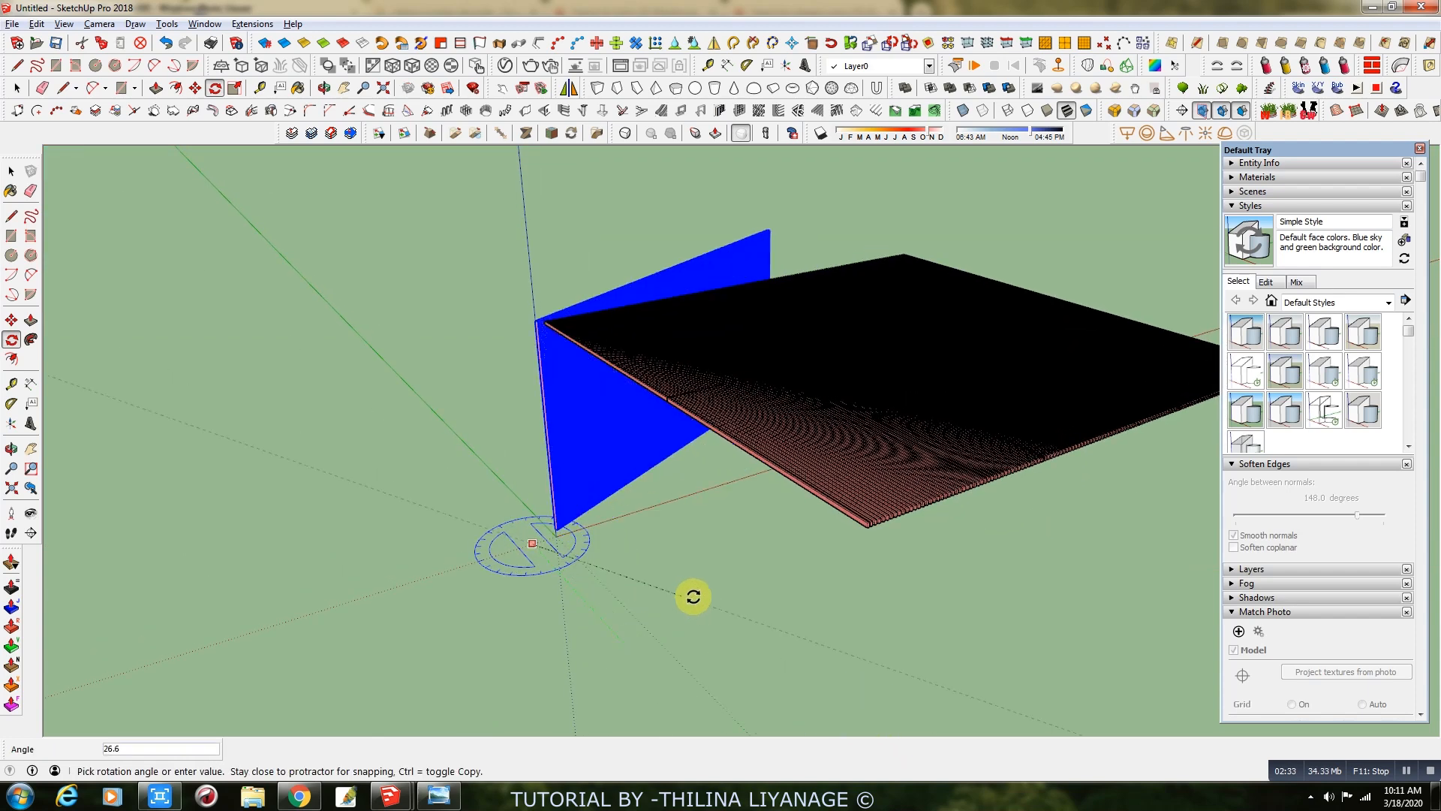
{"action": "type", "text": "90"}
{"action": "key", "text": "Return"}
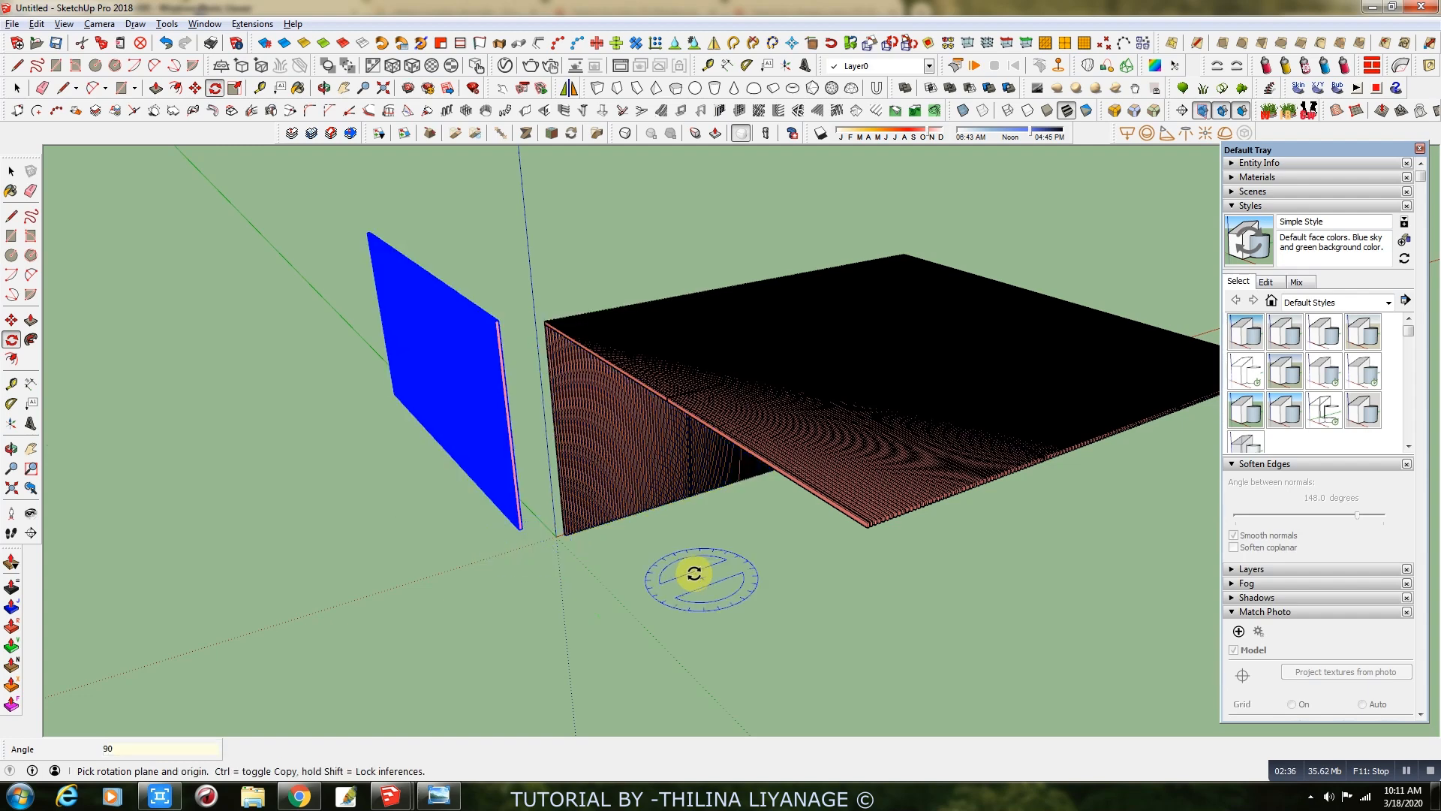
Move the slatted side wall by its far bottom corner to the origin so it joins the end of the back wall.
{"action": "left_click", "coordinate": [195, 89]}
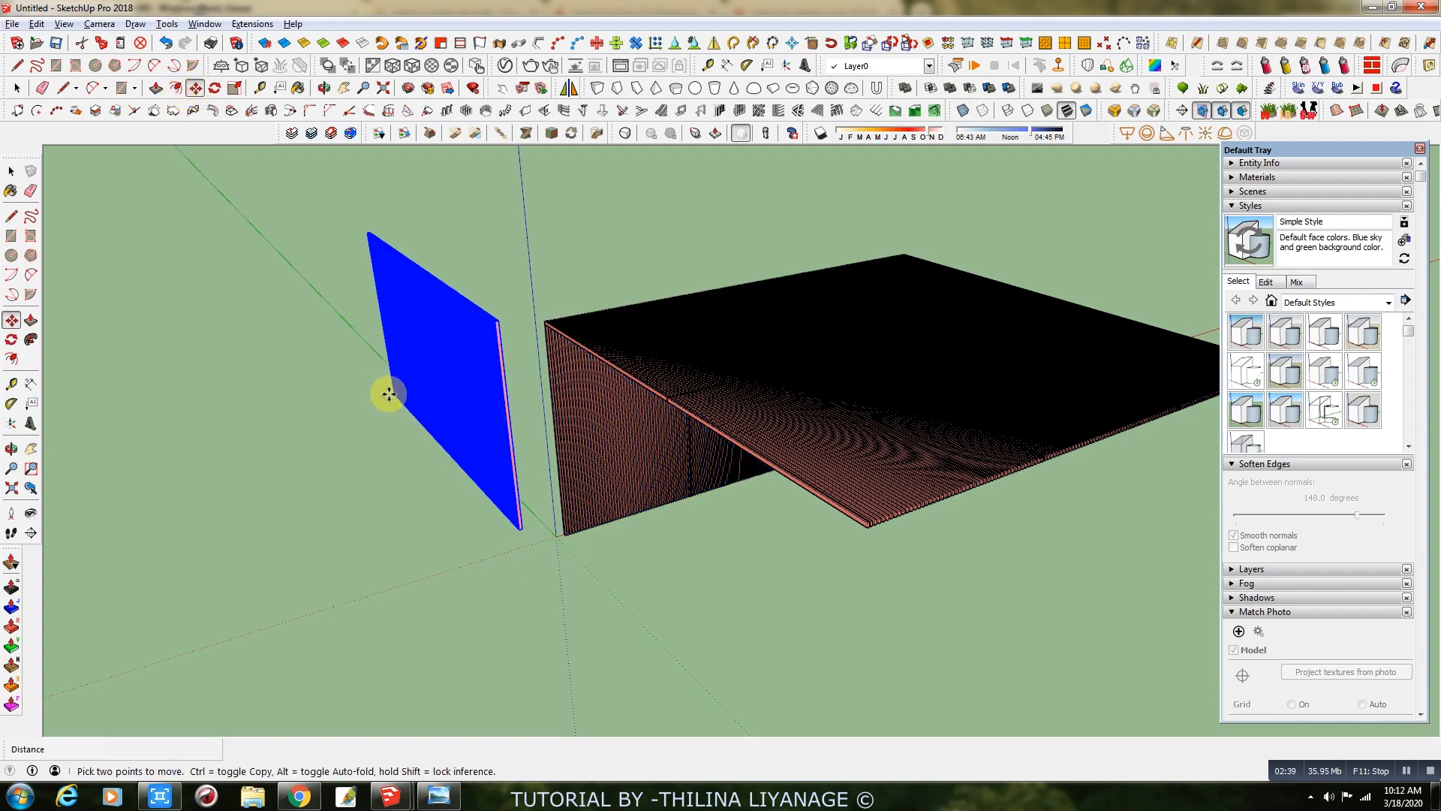
{"action": "middle_click_drag", "start_coordinate": [345, 441], "coordinate": [961, 406]}
{"action": "scroll", "coordinate": [959, 405], "scroll_direction": "down", "scroll_amount": 1}
{"action": "scroll", "coordinate": [526, 604], "scroll_direction": "down", "scroll_amount": 2}
{"action": "middle_click_drag", "start_coordinate": [521, 605], "coordinate": [1071, 530]}
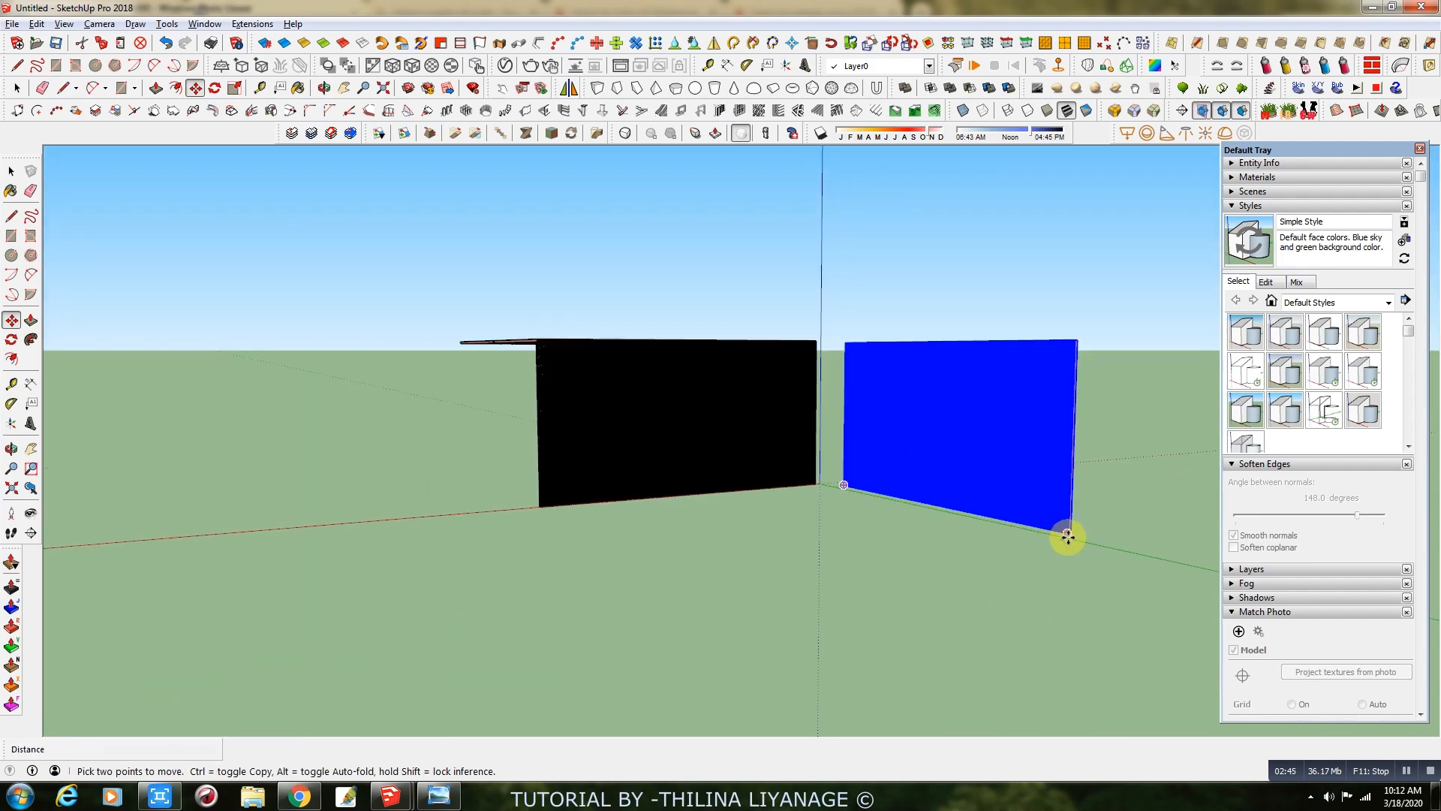
{"action": "left_click", "coordinate": [1068, 535]}
{"action": "left_click", "coordinate": [818, 486]}
{"action": "mouse_move", "coordinate": [418, 515]}
{"action": "middle_mouse_down"}
{"action": "mouse_move", "coordinate": [943, 476]}
{"action": "mouse_move", "coordinate": [796, 462]}
{"action": "mouse_move", "coordinate": [551, 502]}
{"action": "mouse_move", "coordinate": [923, 437]}
{"action": "mouse_move", "coordinate": [907, 373]}
{"action": "mouse_move", "coordinate": [898, 383]}
{"action": "middle_mouse_up"}
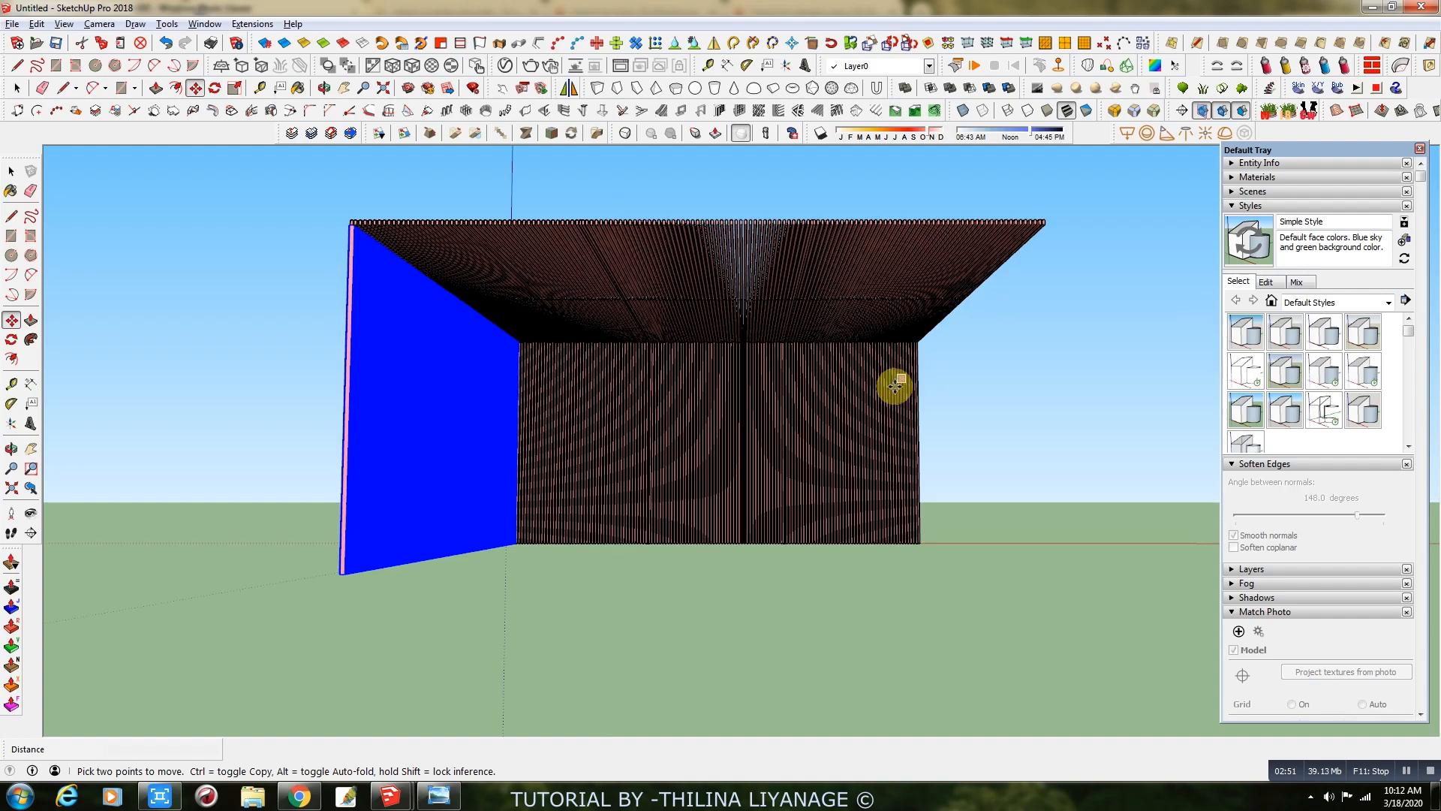
Copy the back wall and both ceiling sections about 23' 8" along the red axis to double the structure's length.
{"action": "scroll", "coordinate": [899, 383], "scroll_direction": "up", "scroll_amount": 5}
{"action": "left_click", "coordinate": [343, 88]}
{"action": "left_click_drag", "start_coordinate": [490, 379], "coordinate": [654, 398]}
{"action": "scroll", "coordinate": [823, 528], "scroll_direction": "up", "scroll_amount": 3}
{"action": "middle_click_drag", "start_coordinate": [789, 529], "coordinate": [748, 525]}
{"action": "scroll", "coordinate": [513, 467], "scroll_direction": "down", "scroll_amount": 3}
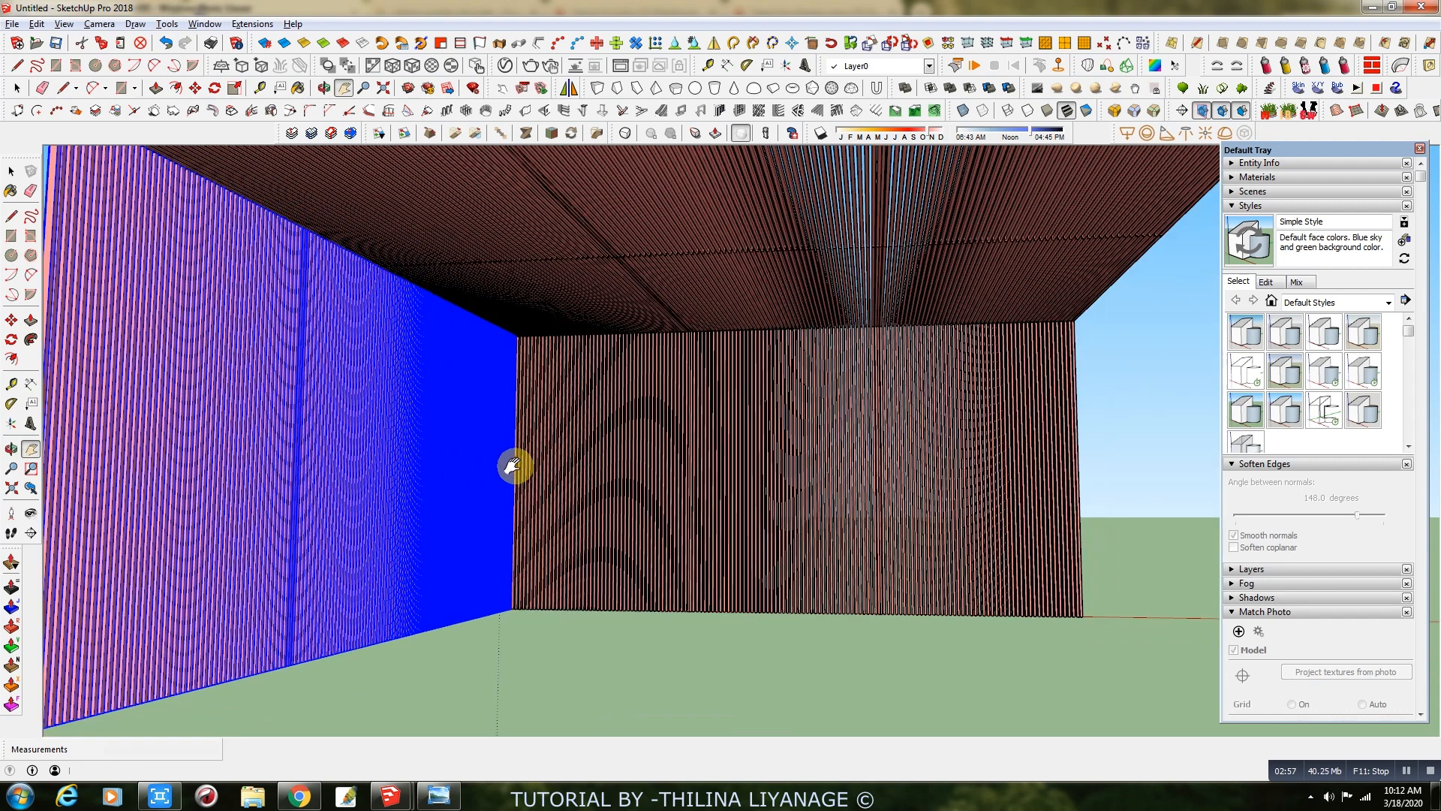
{"action": "scroll", "coordinate": [513, 466], "scroll_direction": "down", "scroll_amount": 3}
{"action": "left_click", "coordinate": [16, 88]}
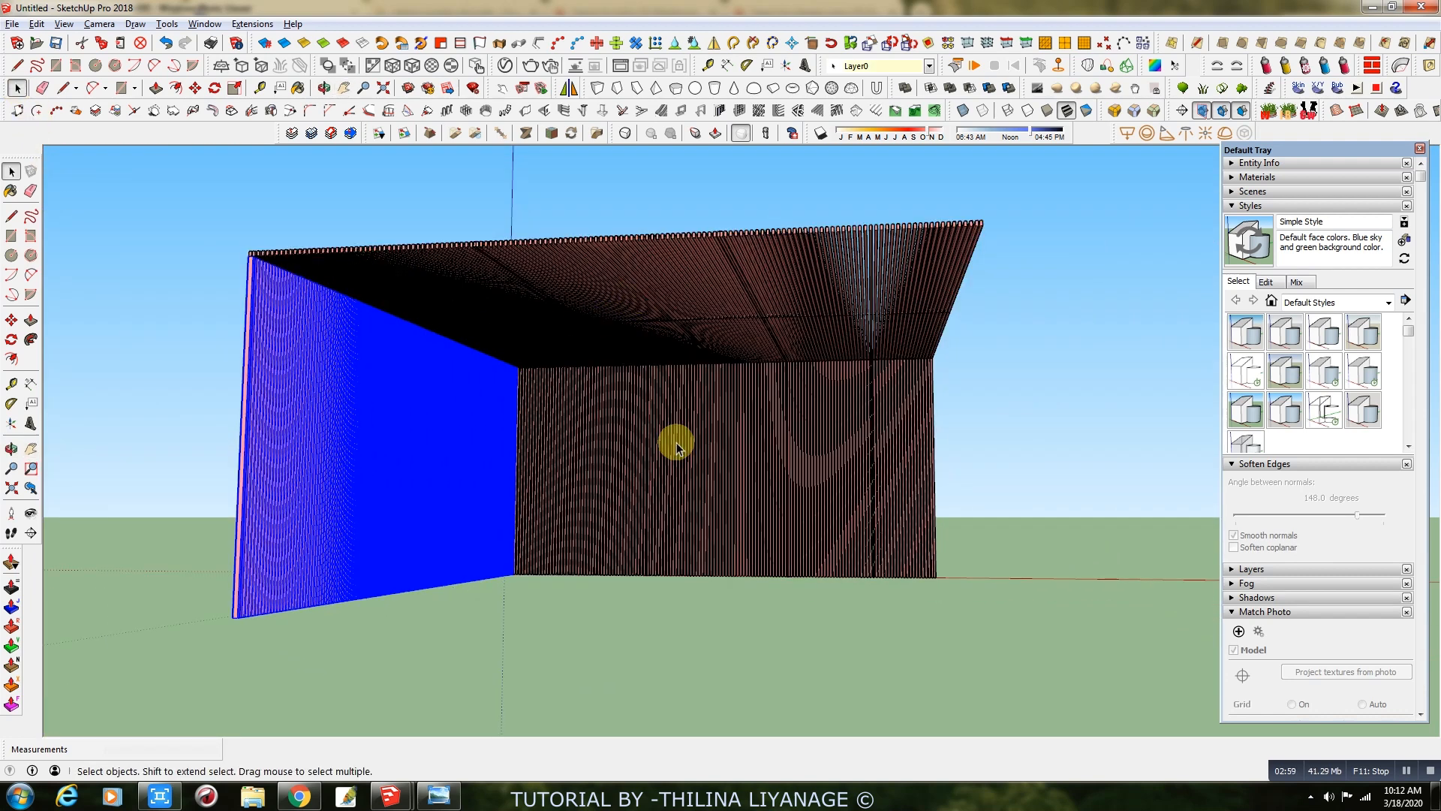
{"action": "left_click", "coordinate": [682, 471], "text": "shift"}
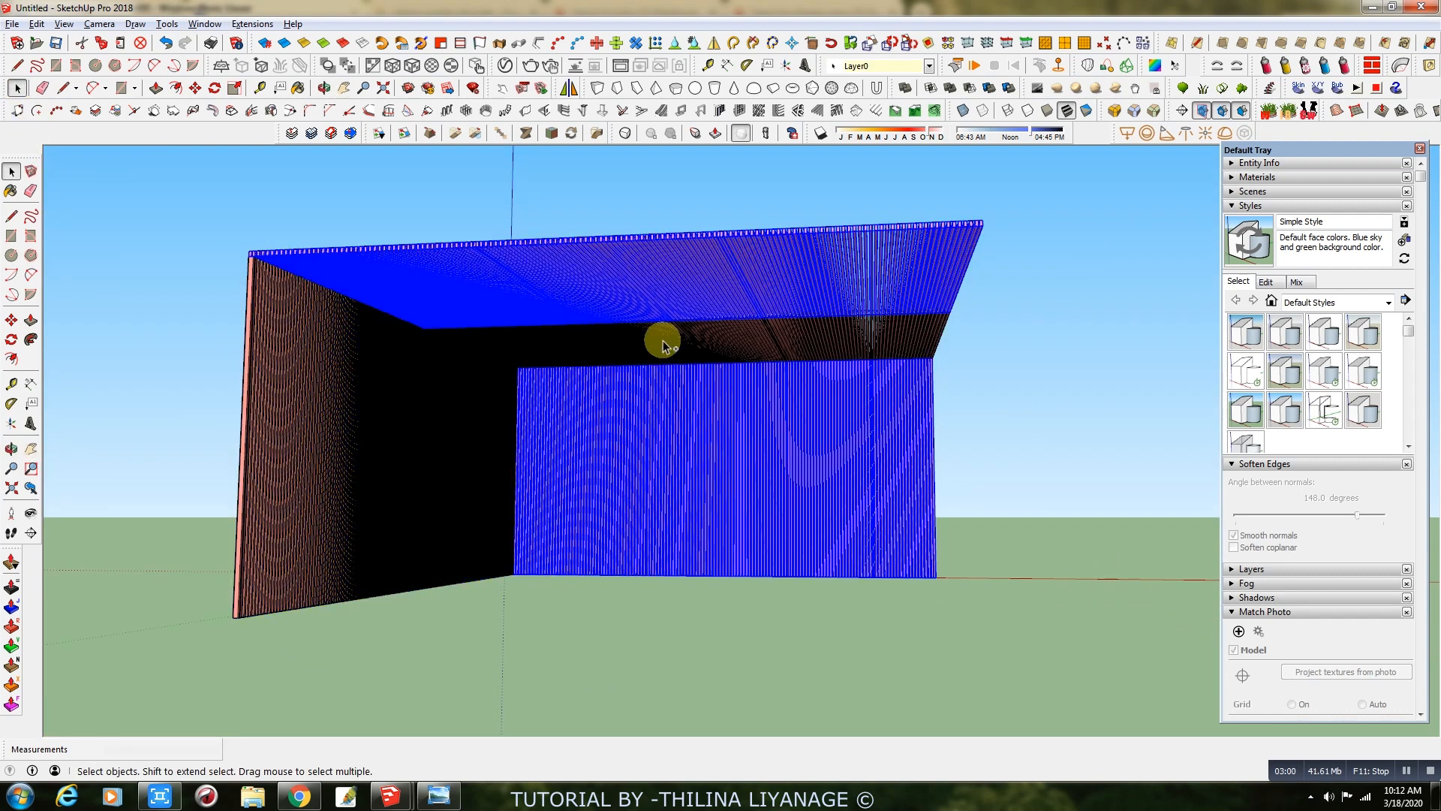
{"action": "left_click", "coordinate": [860, 344], "text": "shift"}
{"action": "left_click", "coordinate": [195, 88]}
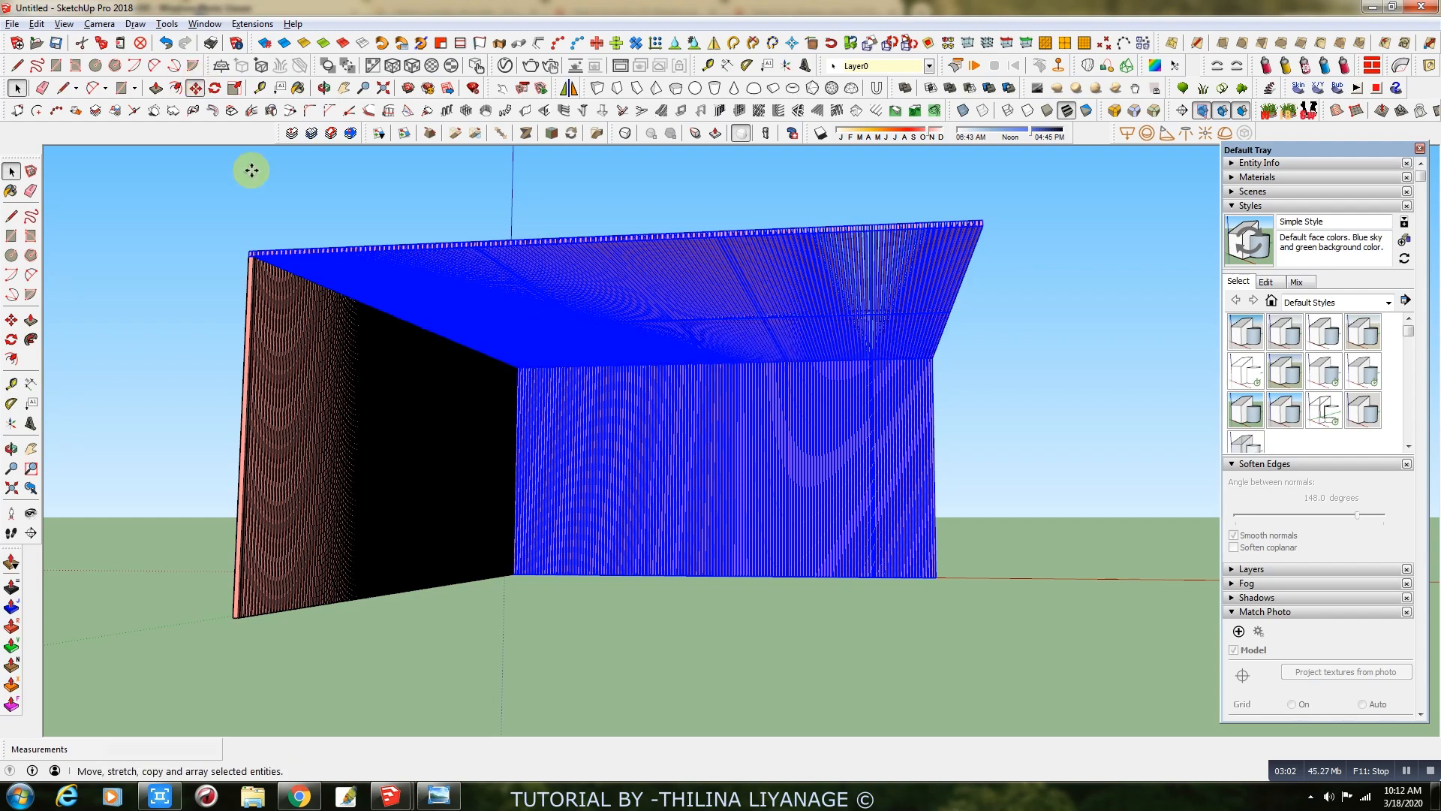
{"action": "left_click", "coordinate": [540, 593]}
{"action": "key", "text": "ctrl"}
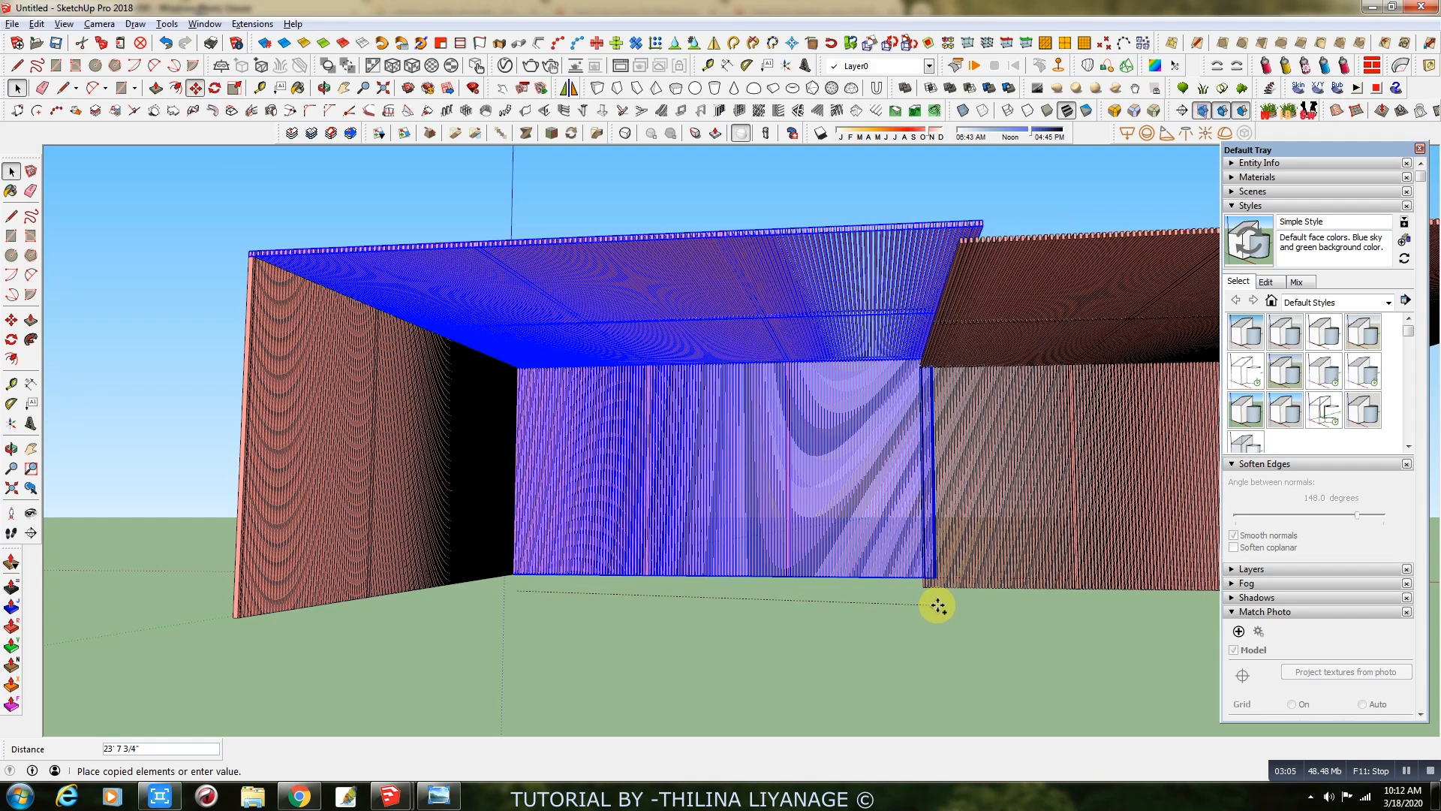
{"action": "left_click", "coordinate": [943, 597]}
{"action": "middle_click_drag", "start_coordinate": [942, 595], "coordinate": [635, 675]}
Select all slatted walls and ceiling sections and make them into one group.
{"action": "key", "text": "r"}
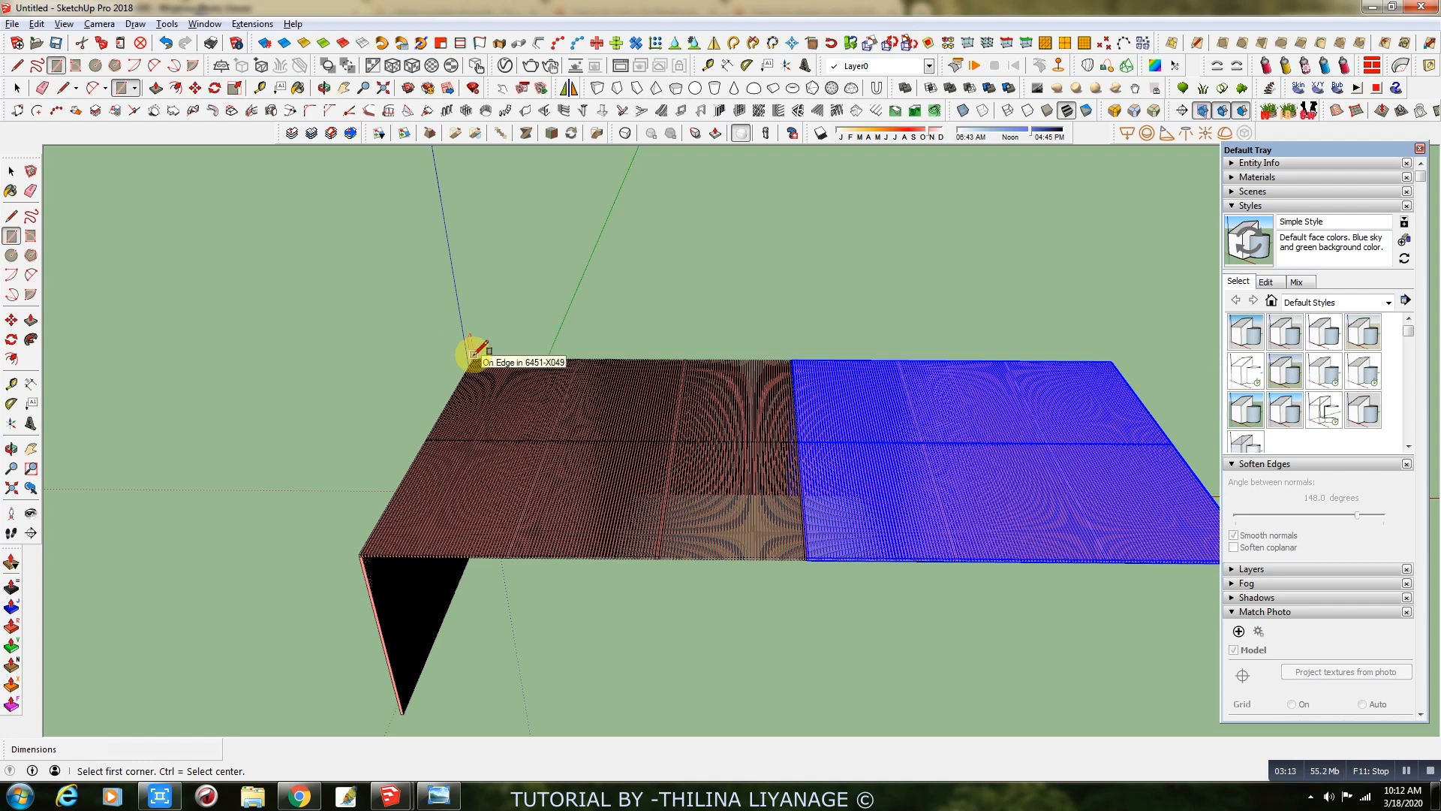
{"action": "left_click", "coordinate": [16, 87]}
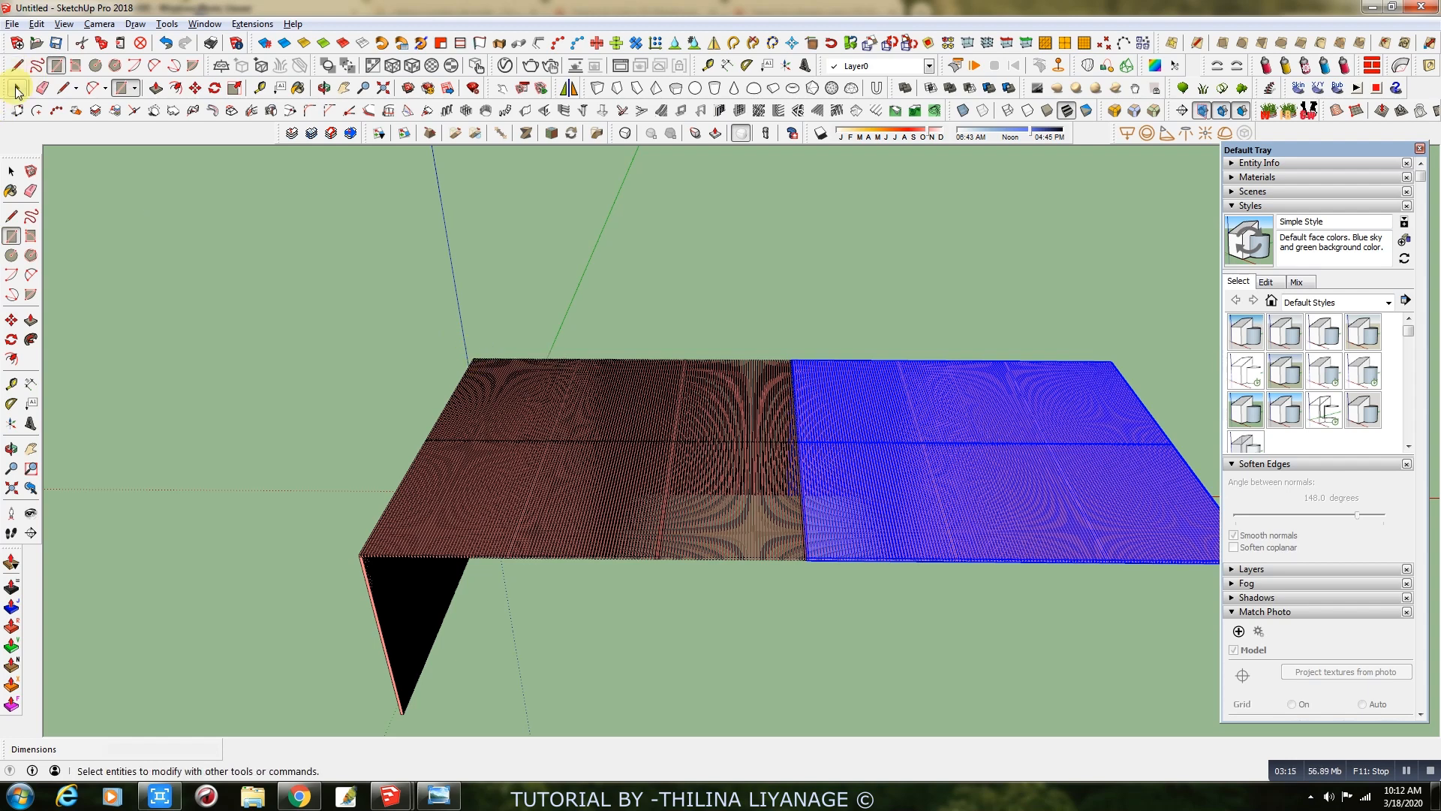
{"action": "scroll", "coordinate": [459, 358], "scroll_direction": "down", "scroll_amount": 2}
{"action": "left_click_drag", "start_coordinate": [238, 257], "coordinate": [1173, 703]}
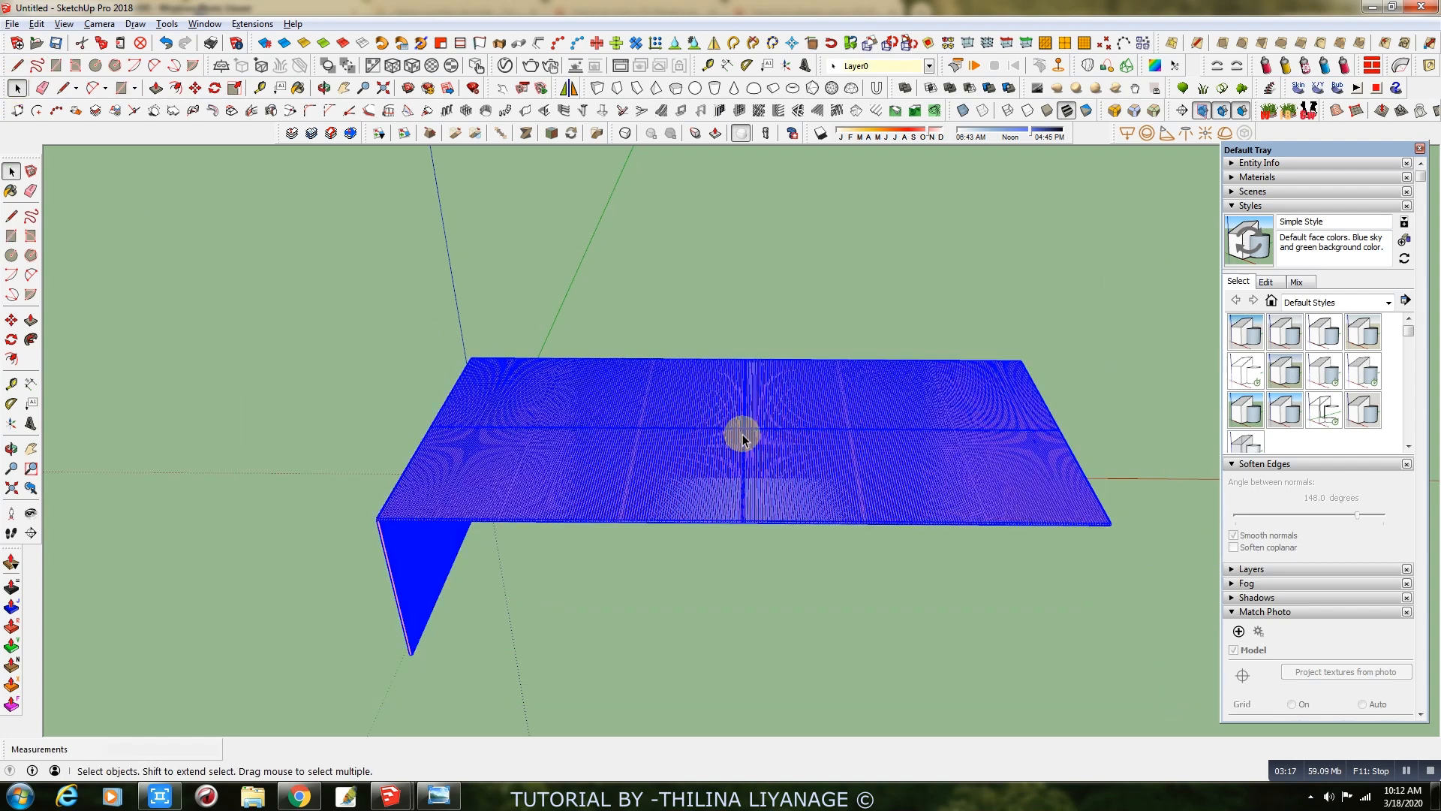
{"action": "right_click", "coordinate": [724, 451]}
{"action": "left_click", "coordinate": [781, 160]}
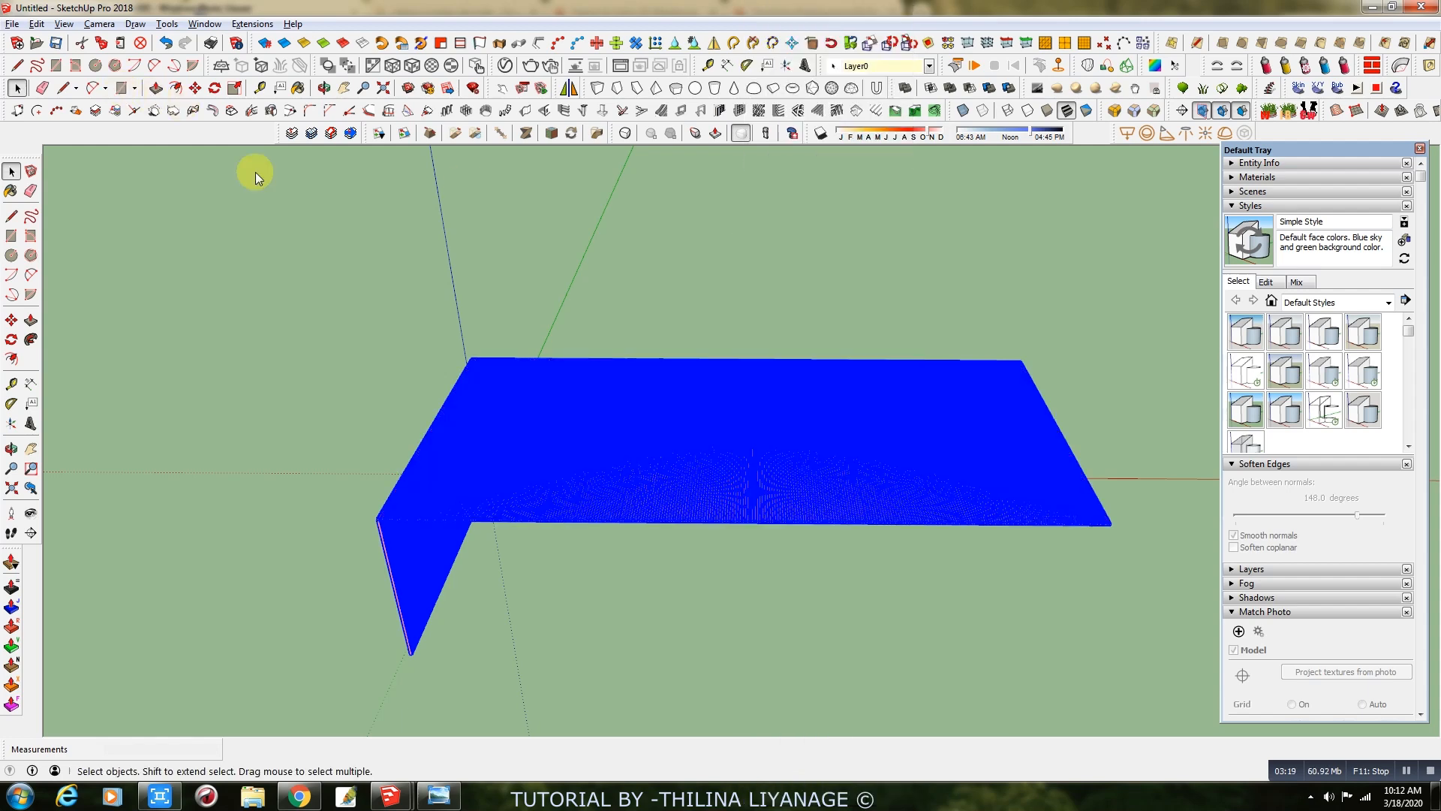
Draw a rectangle about 47' 5" by 23' 11 1/2" covering the top of the slatted ceiling.
{"action": "key", "text": "r"}
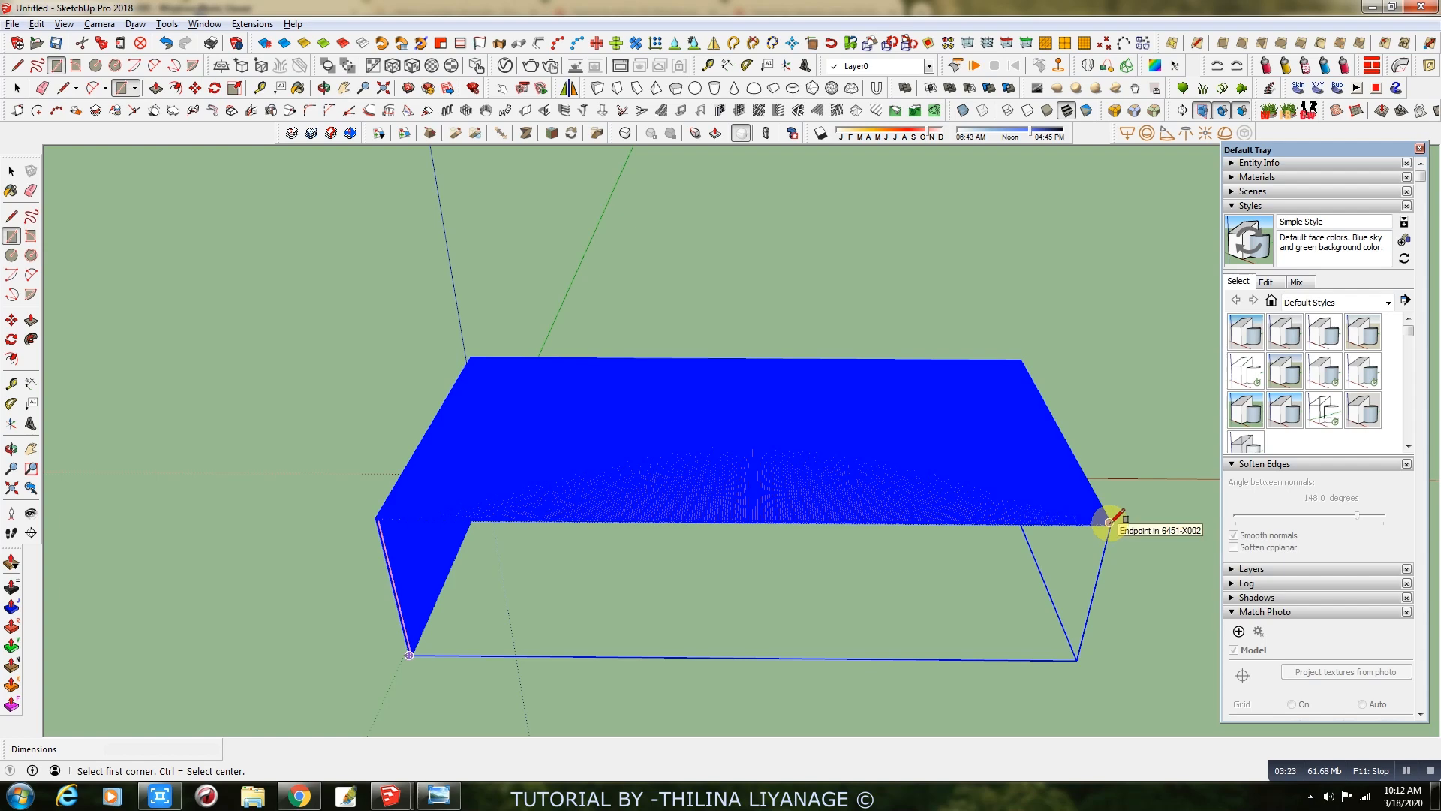
{"action": "left_click", "coordinate": [475, 352]}
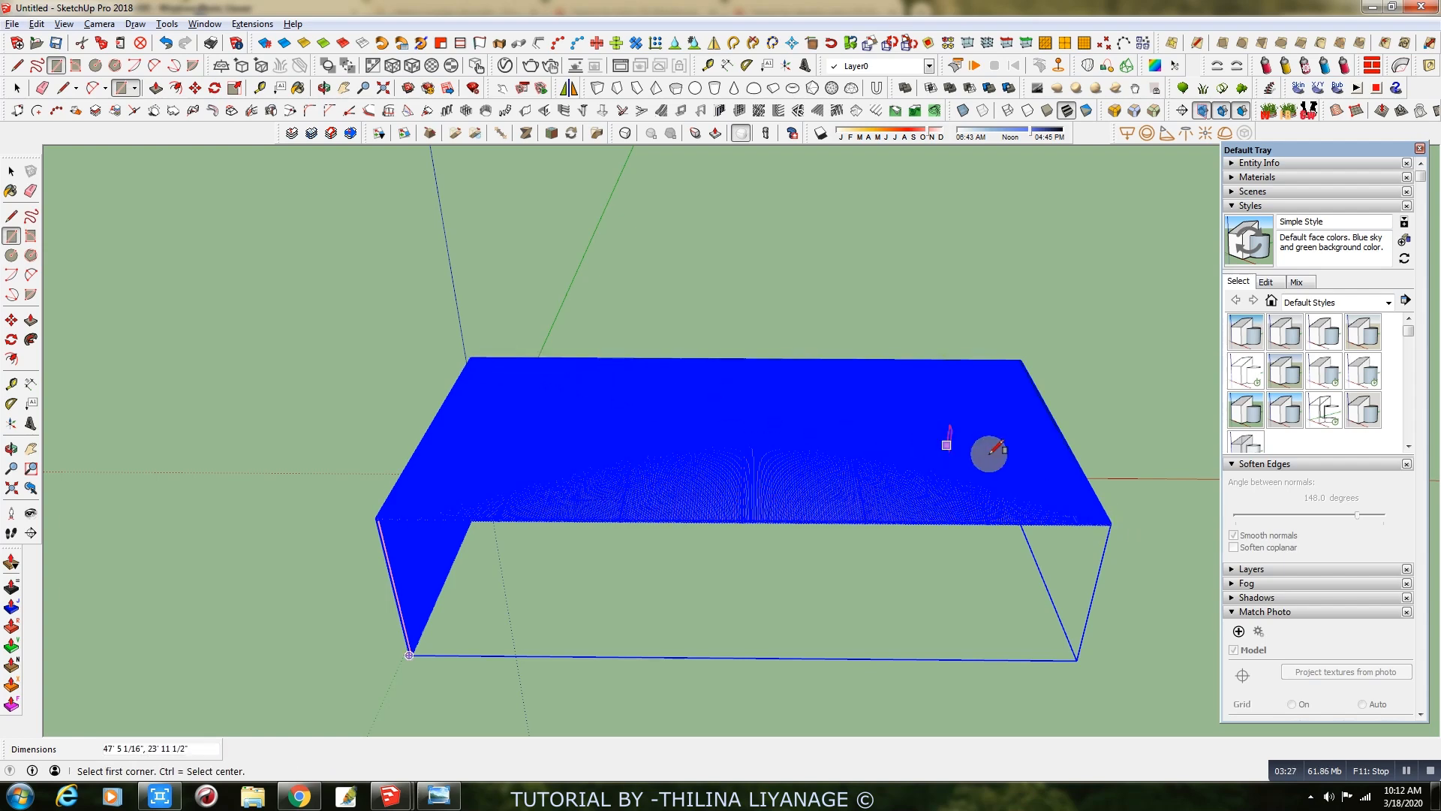
{"action": "scroll", "coordinate": [1058, 486], "scroll_direction": "up", "scroll_amount": 3}
{"action": "middle_click_drag", "start_coordinate": [1109, 564], "coordinate": [987, 518]}
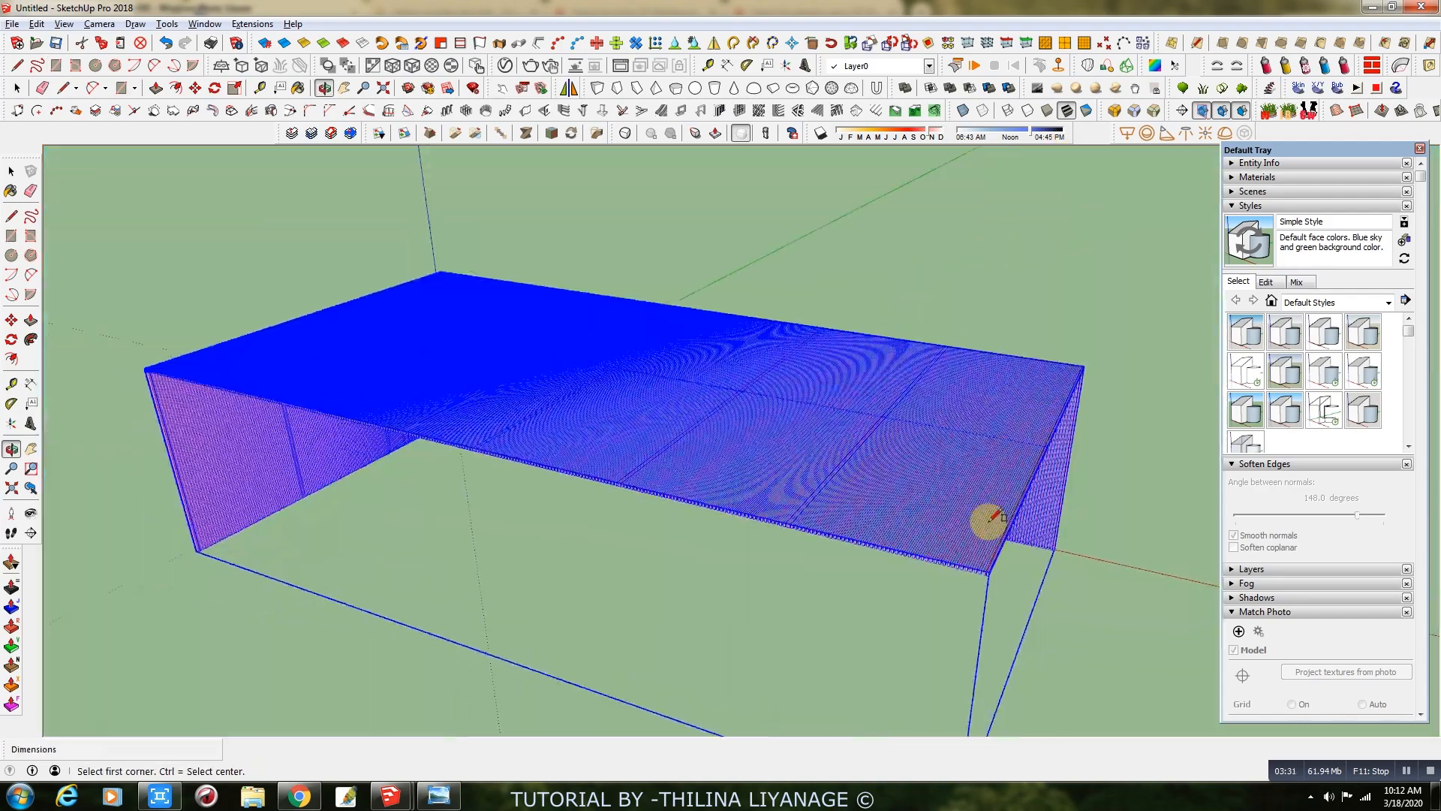
{"action": "scroll", "coordinate": [1000, 550], "scroll_direction": "up", "scroll_amount": 5}
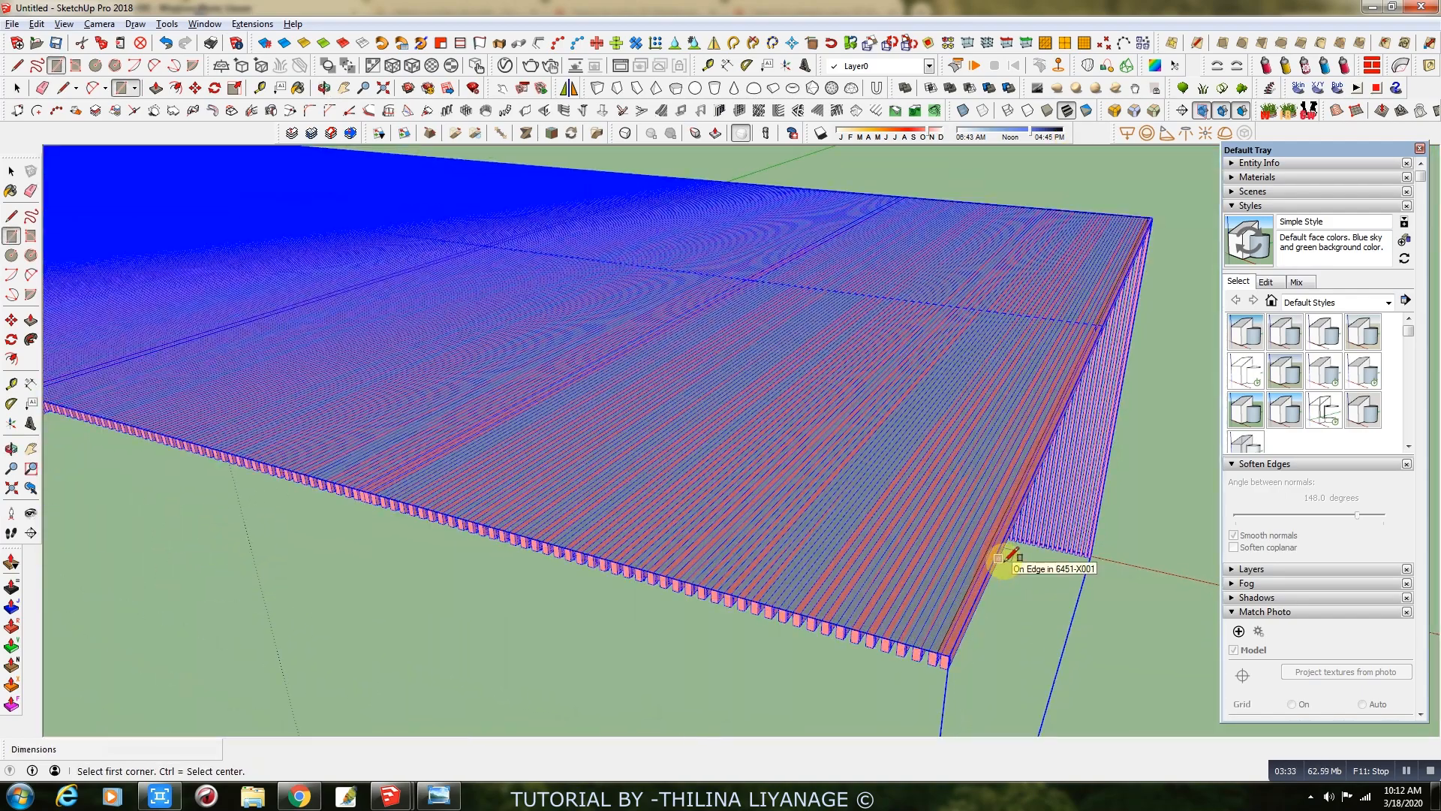
{"action": "middle_click_drag", "start_coordinate": [997, 563], "coordinate": [623, 518]}
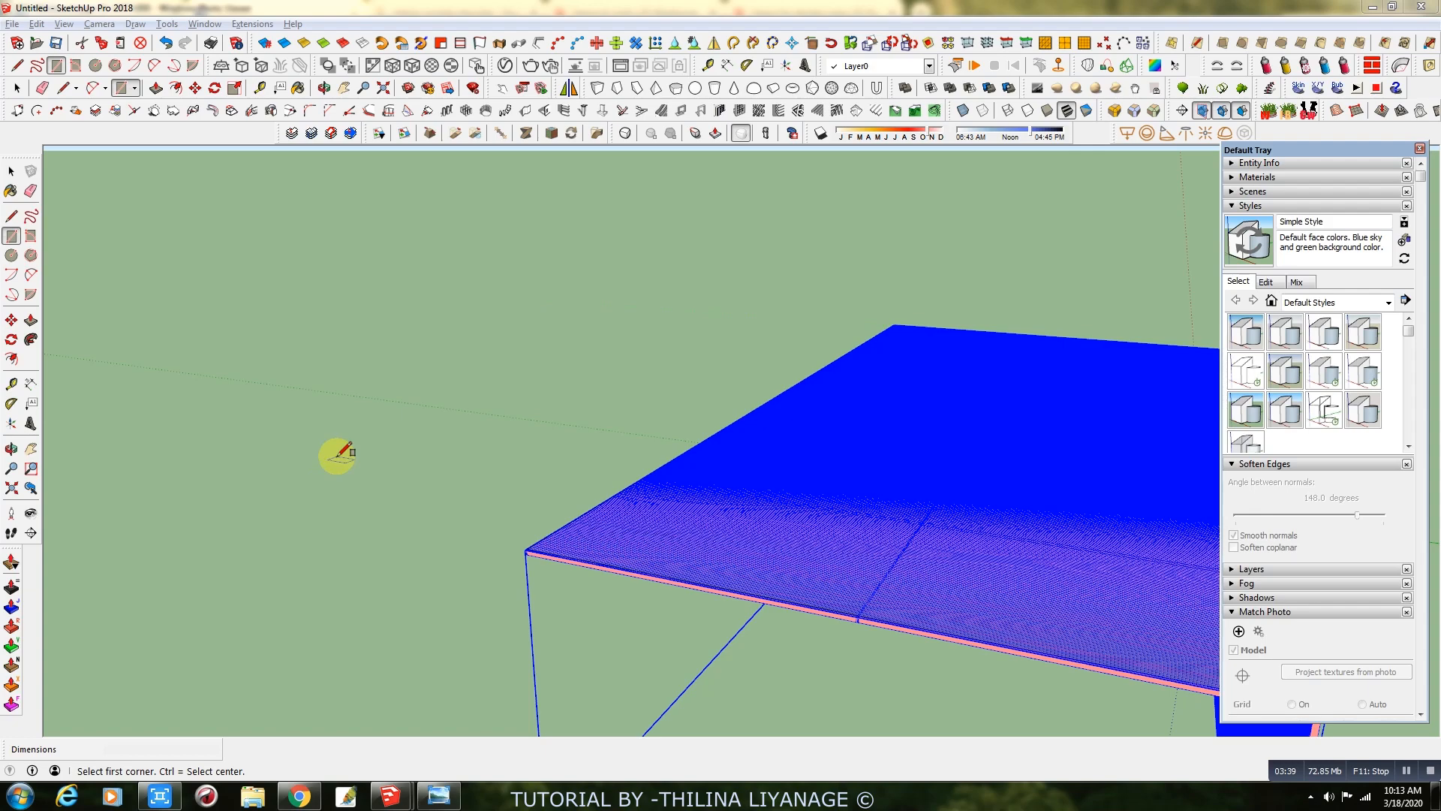
Push/Pull the rectangle on top of the ceiling upward about 2 7/16" to form a solid roof slab.
{"action": "left_click", "coordinate": [156, 88]}
{"action": "scroll", "coordinate": [747, 582], "scroll_direction": "up", "scroll_amount": 2}
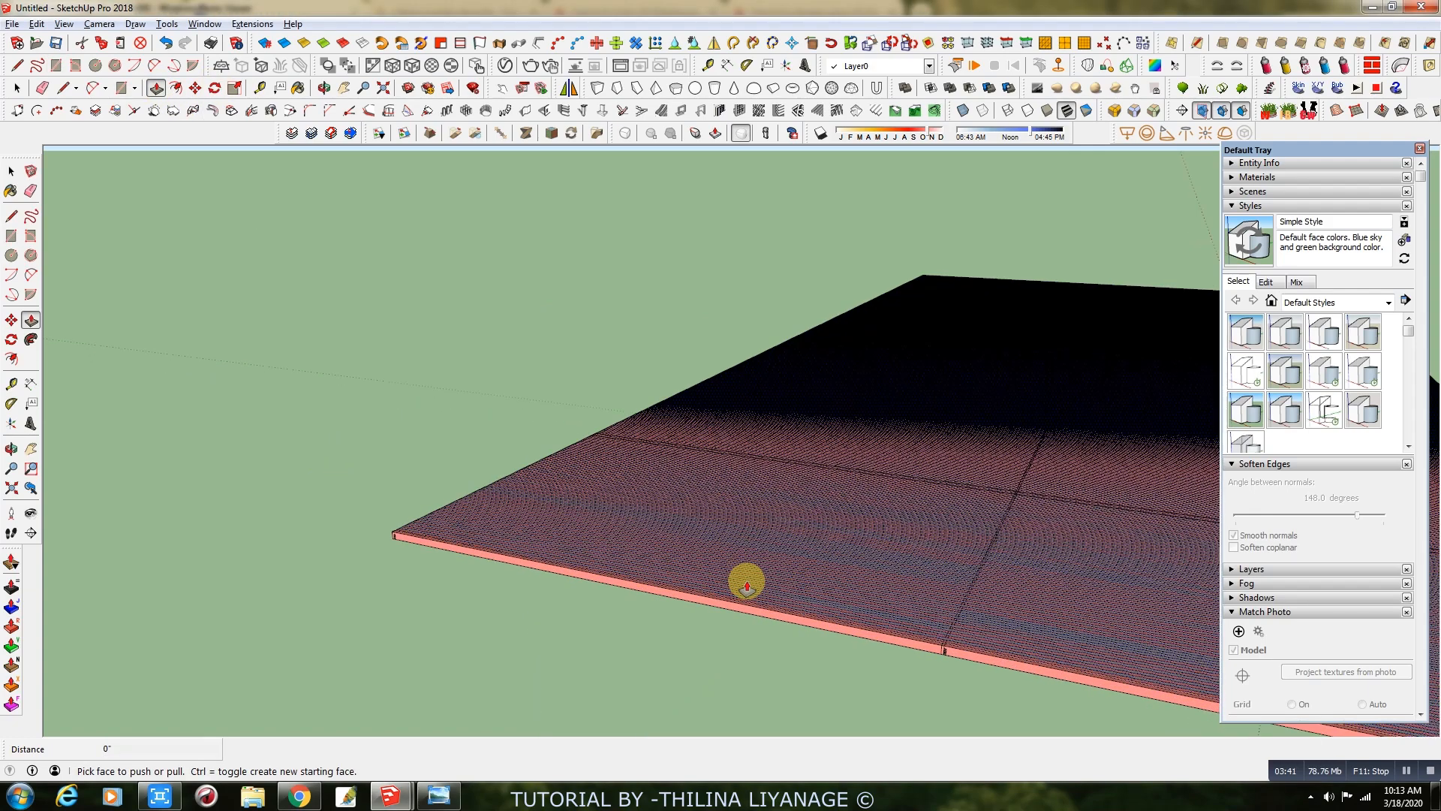
{"action": "left_click", "coordinate": [747, 583]}
{"action": "left_click", "coordinate": [676, 585]}
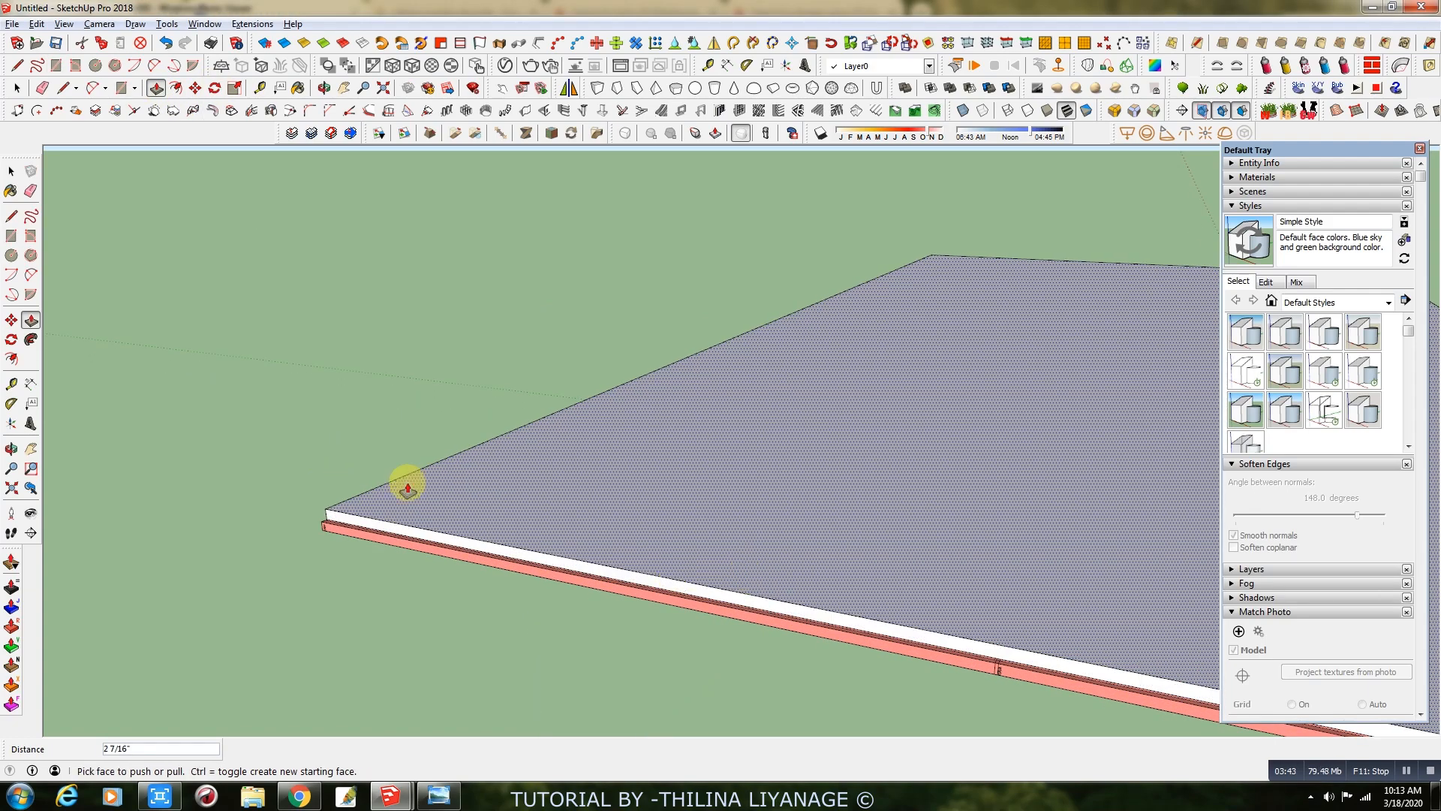
{"action": "scroll", "coordinate": [424, 488], "scroll_direction": "down", "scroll_amount": 1}
{"action": "middle_click_drag", "start_coordinate": [424, 489], "coordinate": [450, 573]}
{"action": "scroll", "coordinate": [890, 422], "scroll_direction": "down", "scroll_amount": 5}
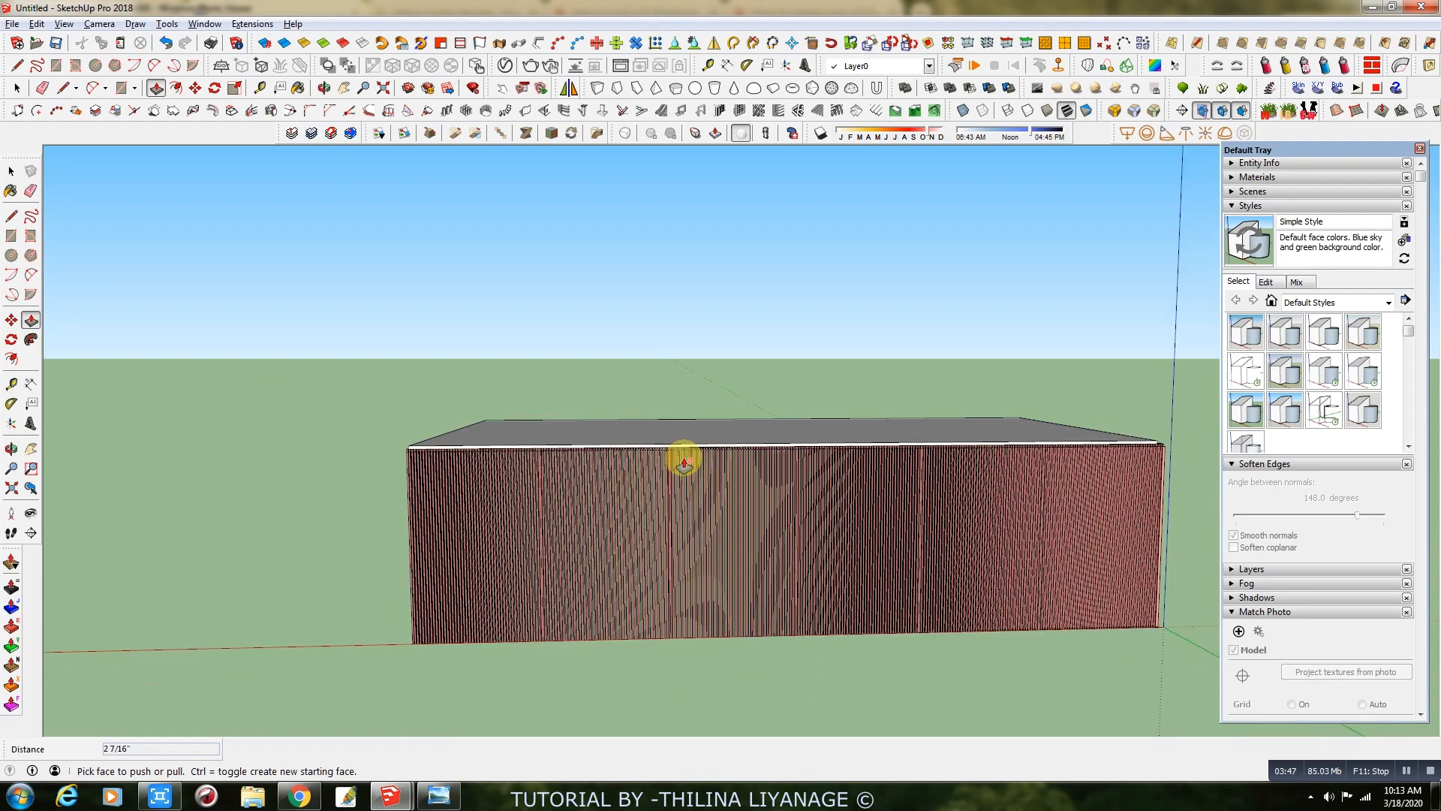
Draw a rectangle covering the full outer face of the slatted back wall, corner to corner.
{"action": "left_click", "coordinate": [121, 88]}
{"action": "scroll", "coordinate": [968, 511], "scroll_direction": "up", "scroll_amount": 5}
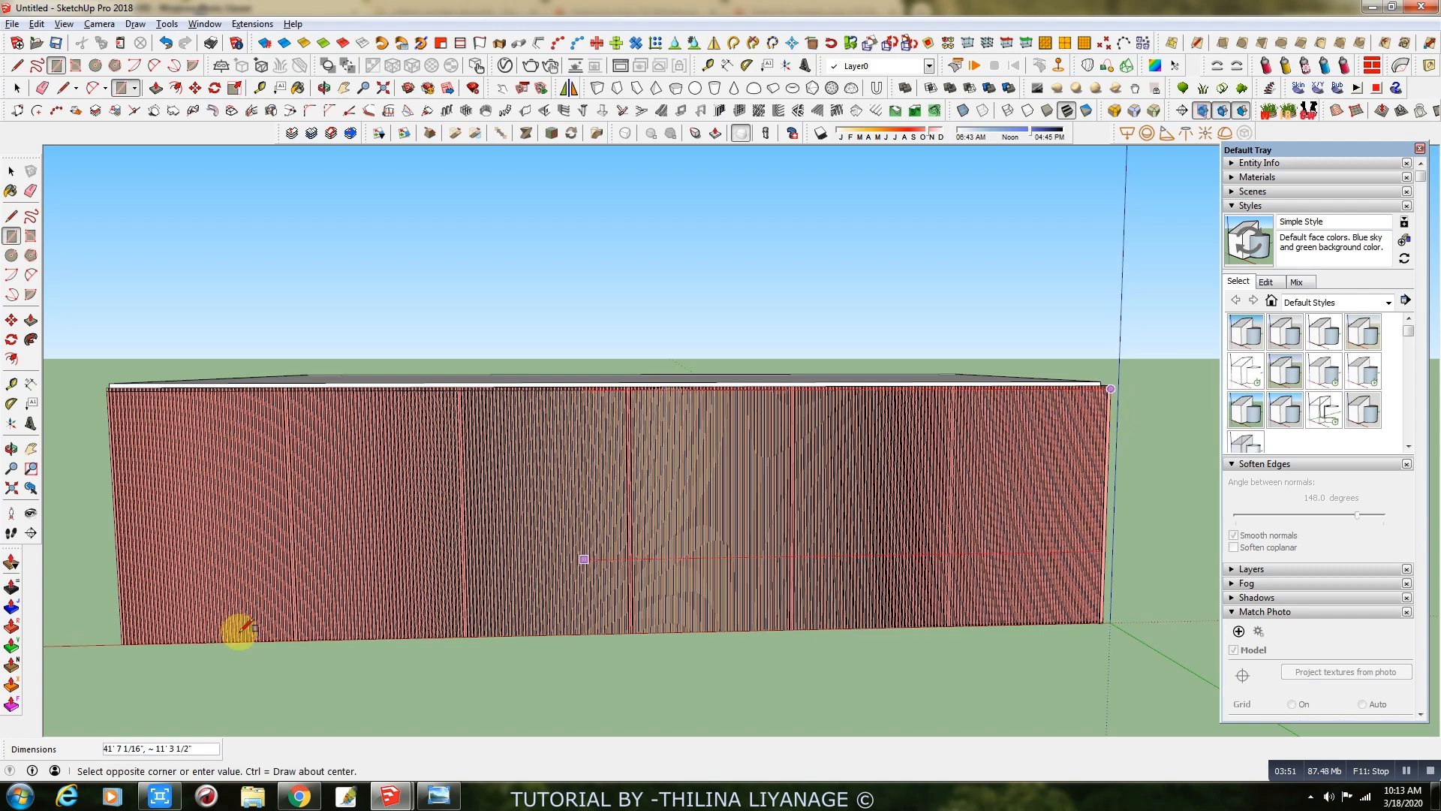
{"action": "left_click", "coordinate": [122, 640]}
{"action": "middle_click_drag", "start_coordinate": [330, 528], "coordinate": [808, 488]}
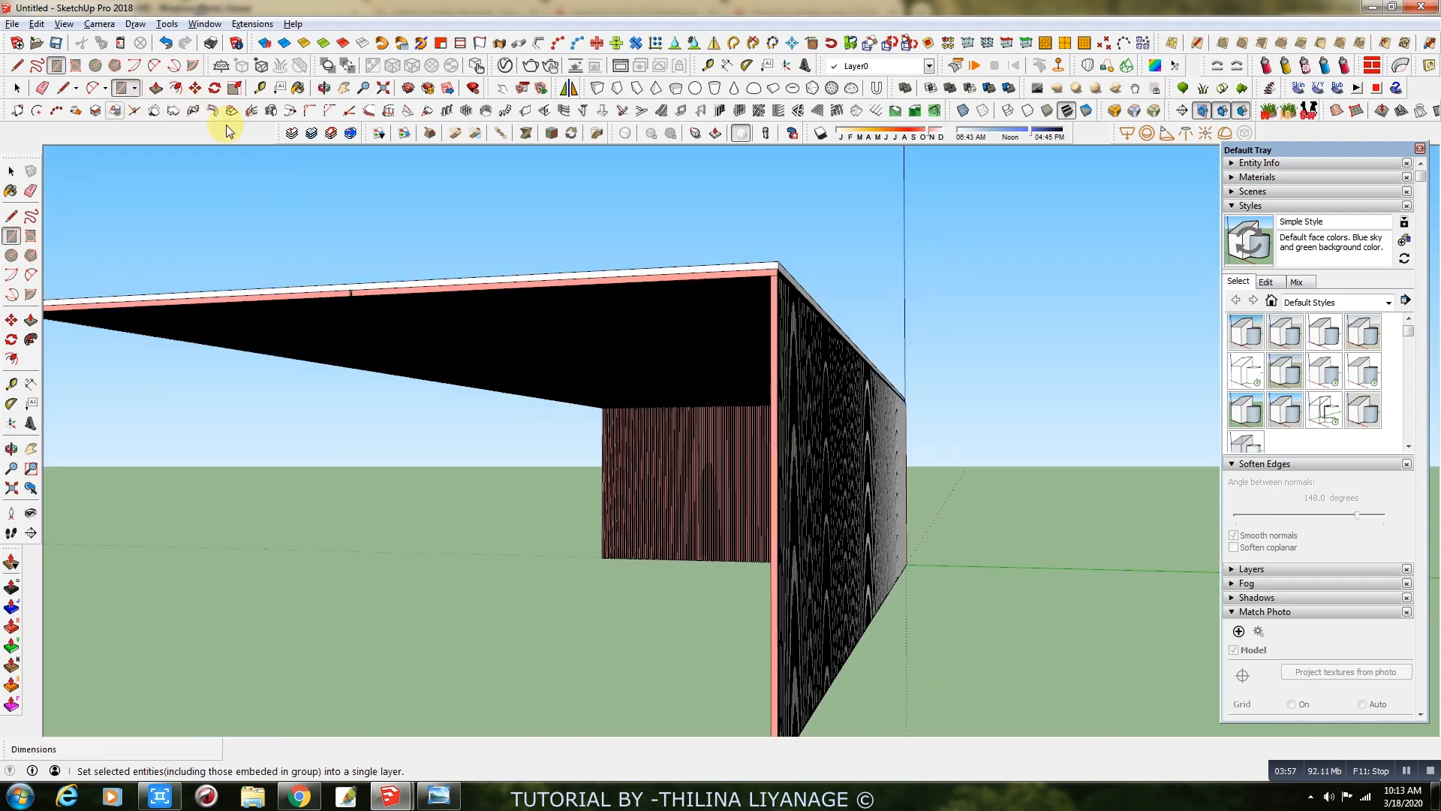
Push/Pull the rectangle behind the back wall outward about 2 11/16" to form a solid backing panel.
{"action": "left_click", "coordinate": [155, 88]}
{"action": "left_click", "coordinate": [808, 499]}
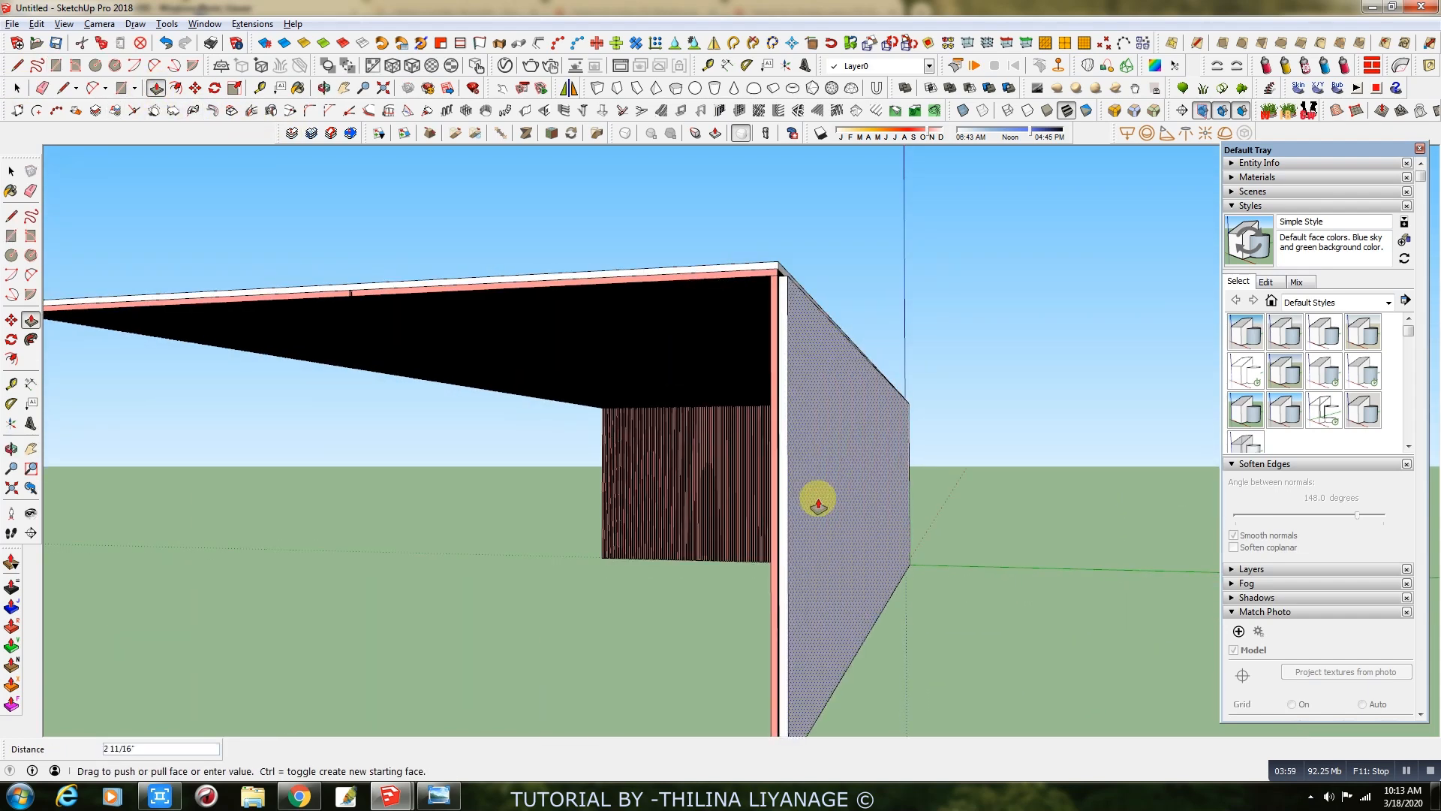
{"action": "left_click", "coordinate": [717, 458]}
Frame the slatted interior facing the back wall and create a scene of this view, saving the style changes as a new style.
{"action": "middle_click_drag", "start_coordinate": [744, 474], "coordinate": [759, 482]}
{"action": "scroll", "coordinate": [756, 483], "scroll_direction": "down", "scroll_amount": 3}
{"action": "scroll", "coordinate": [475, 590], "scroll_direction": "down", "scroll_amount": 2}
{"action": "middle_click_drag", "start_coordinate": [505, 590], "coordinate": [943, 531]}
{"action": "scroll", "coordinate": [943, 531], "scroll_direction": "up", "scroll_amount": 2}
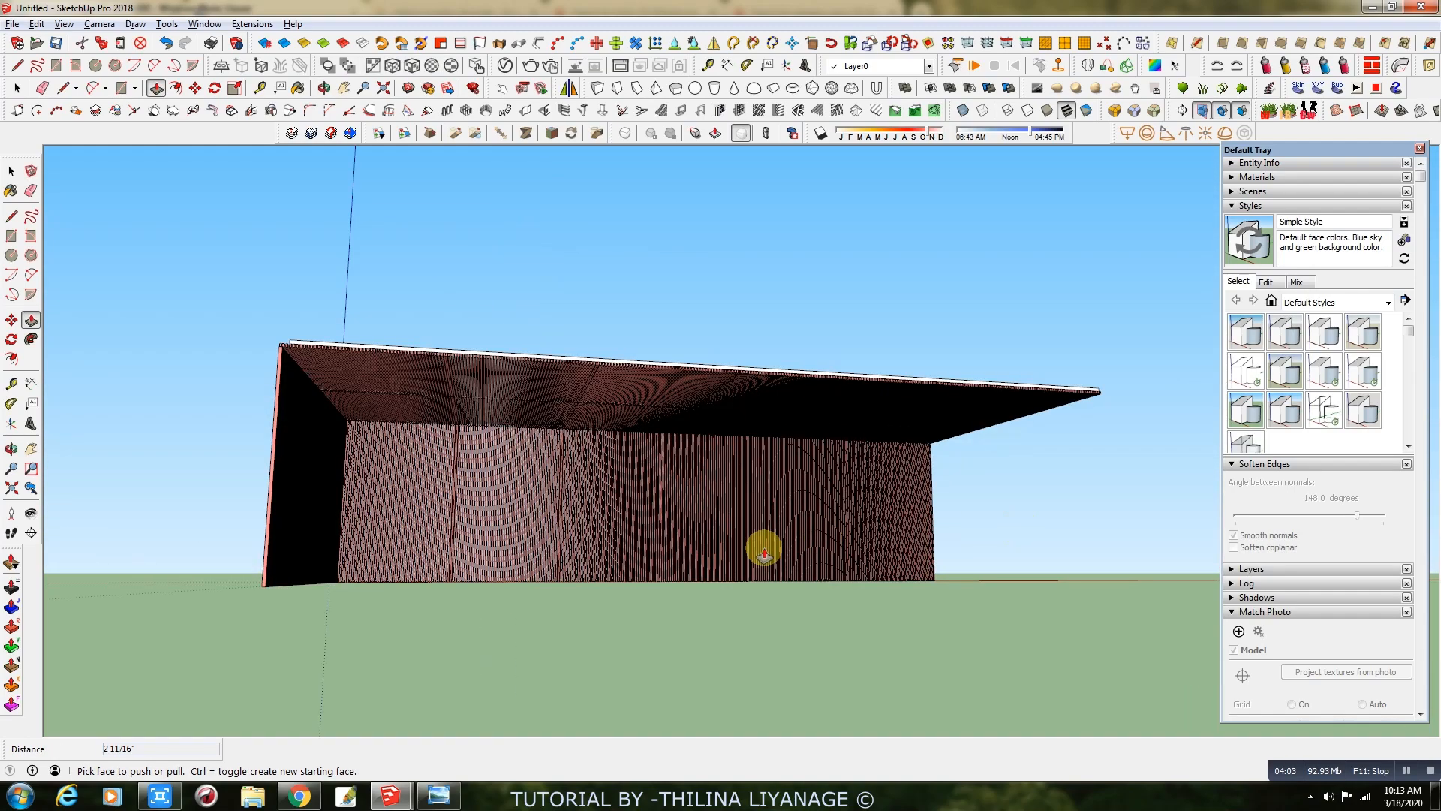
{"action": "scroll", "coordinate": [670, 560], "scroll_direction": "up", "scroll_amount": 3}
{"action": "middle_click_drag", "start_coordinate": [670, 561], "coordinate": [537, 615]}
{"action": "key", "text": "p"}
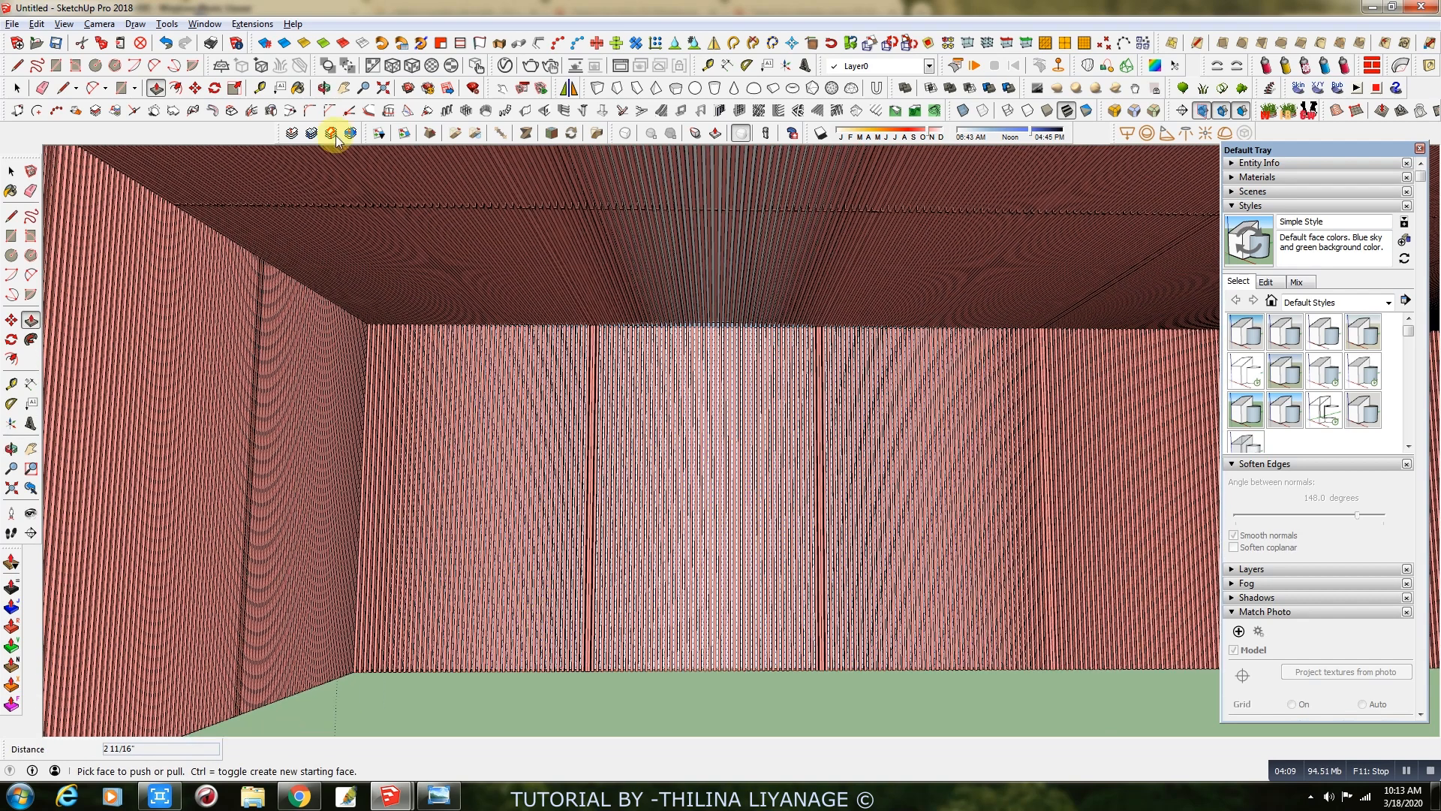
{"action": "left_click", "coordinate": [344, 88]}
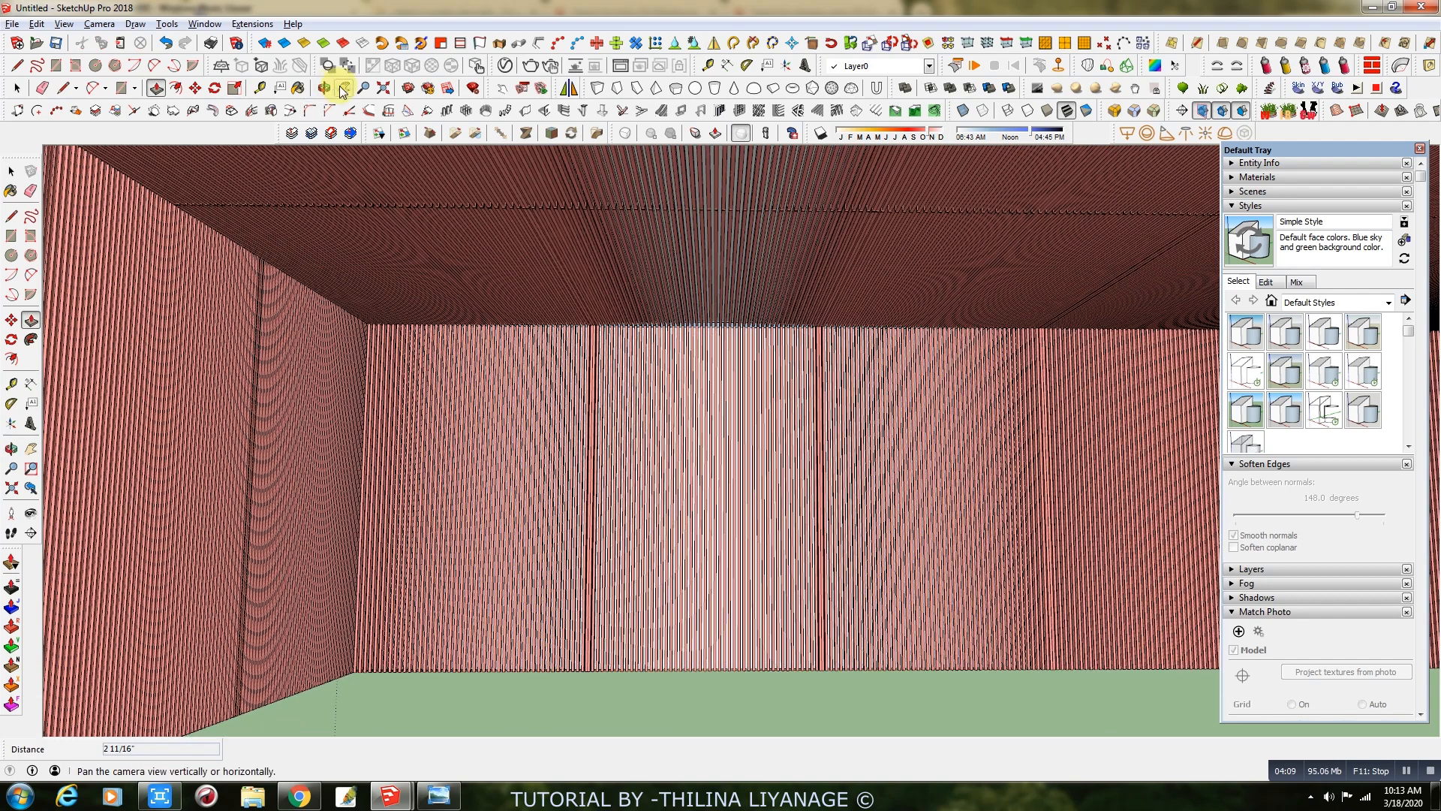
{"action": "left_click_drag", "start_coordinate": [595, 537], "coordinate": [460, 556]}
{"action": "middle_click_drag", "start_coordinate": [528, 632], "coordinate": [515, 631]}
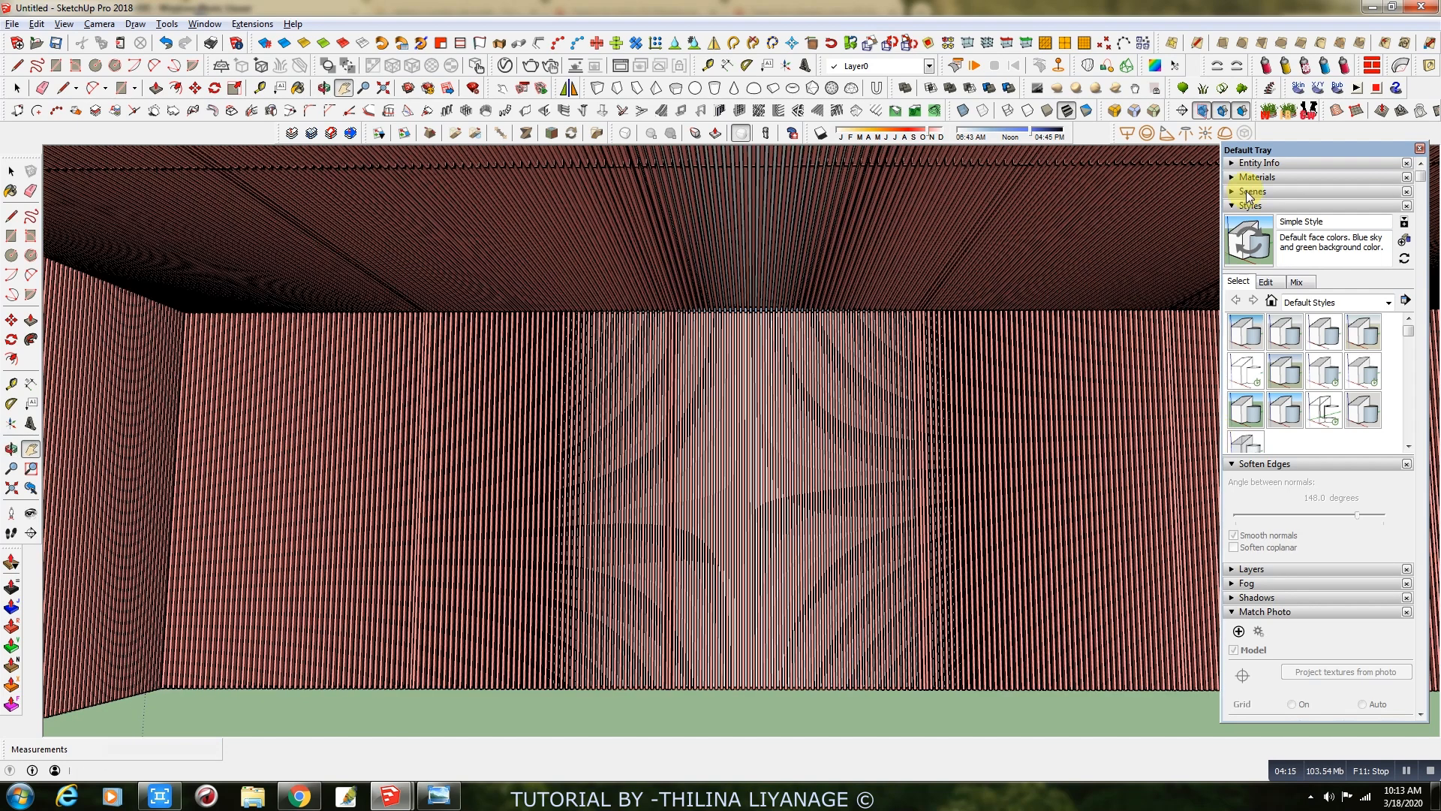
{"action": "left_click", "coordinate": [1253, 191]}
{"action": "left_click", "coordinate": [1250, 209]}
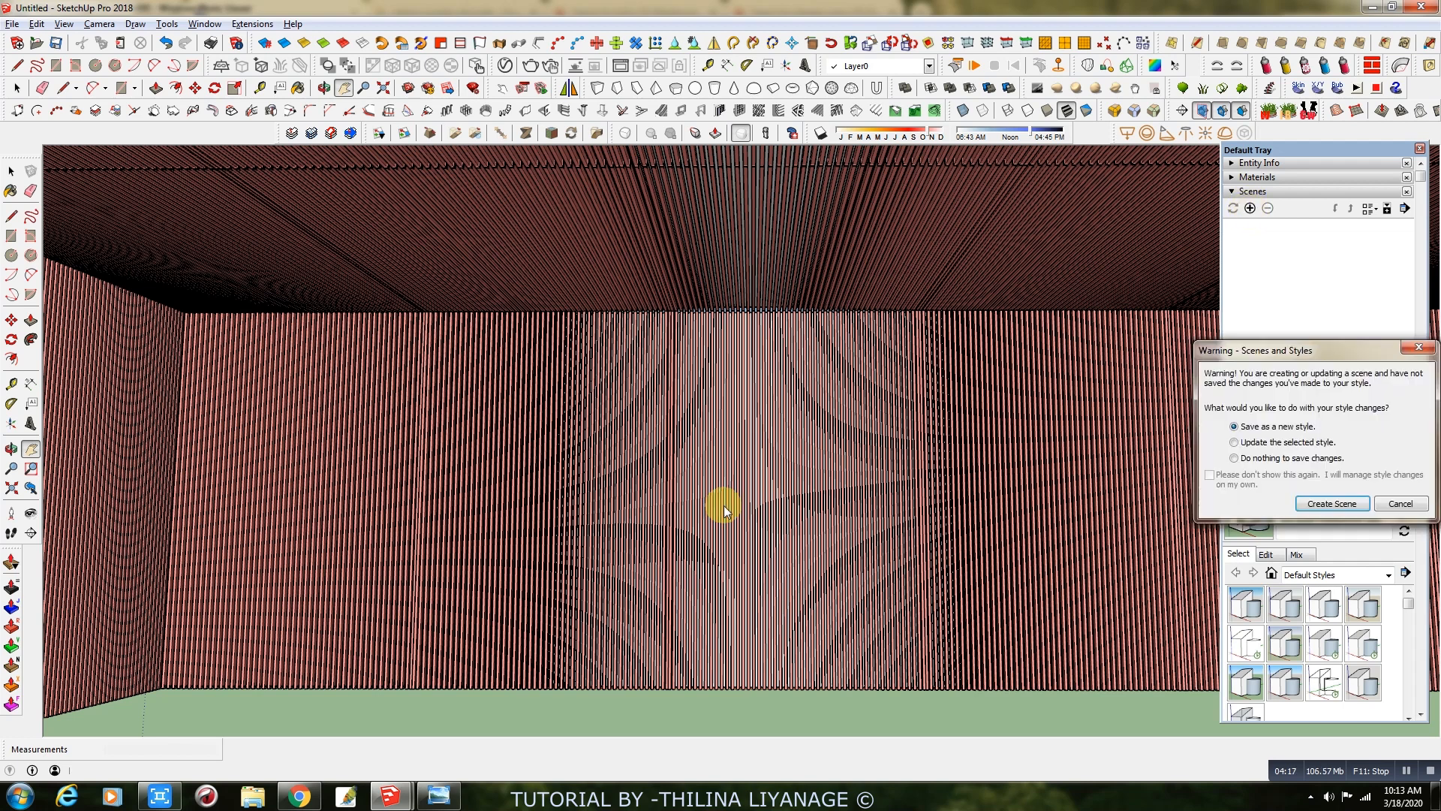
{"action": "left_click", "coordinate": [1313, 504]}
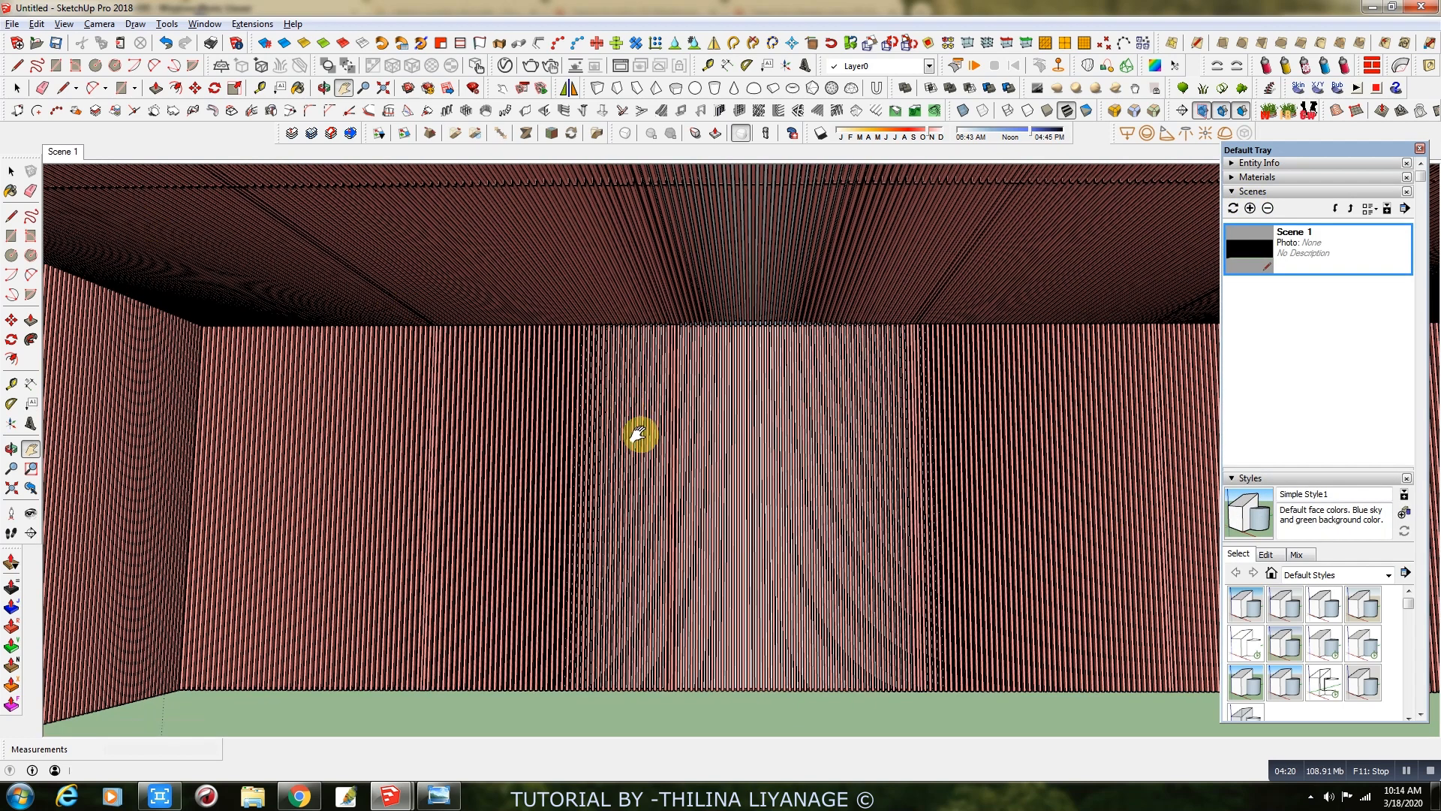
Try to paint the slatted group with the light grey swatch next to white in the Colors material library.
{"action": "left_click_drag", "start_coordinate": [634, 517], "coordinate": [584, 365]}
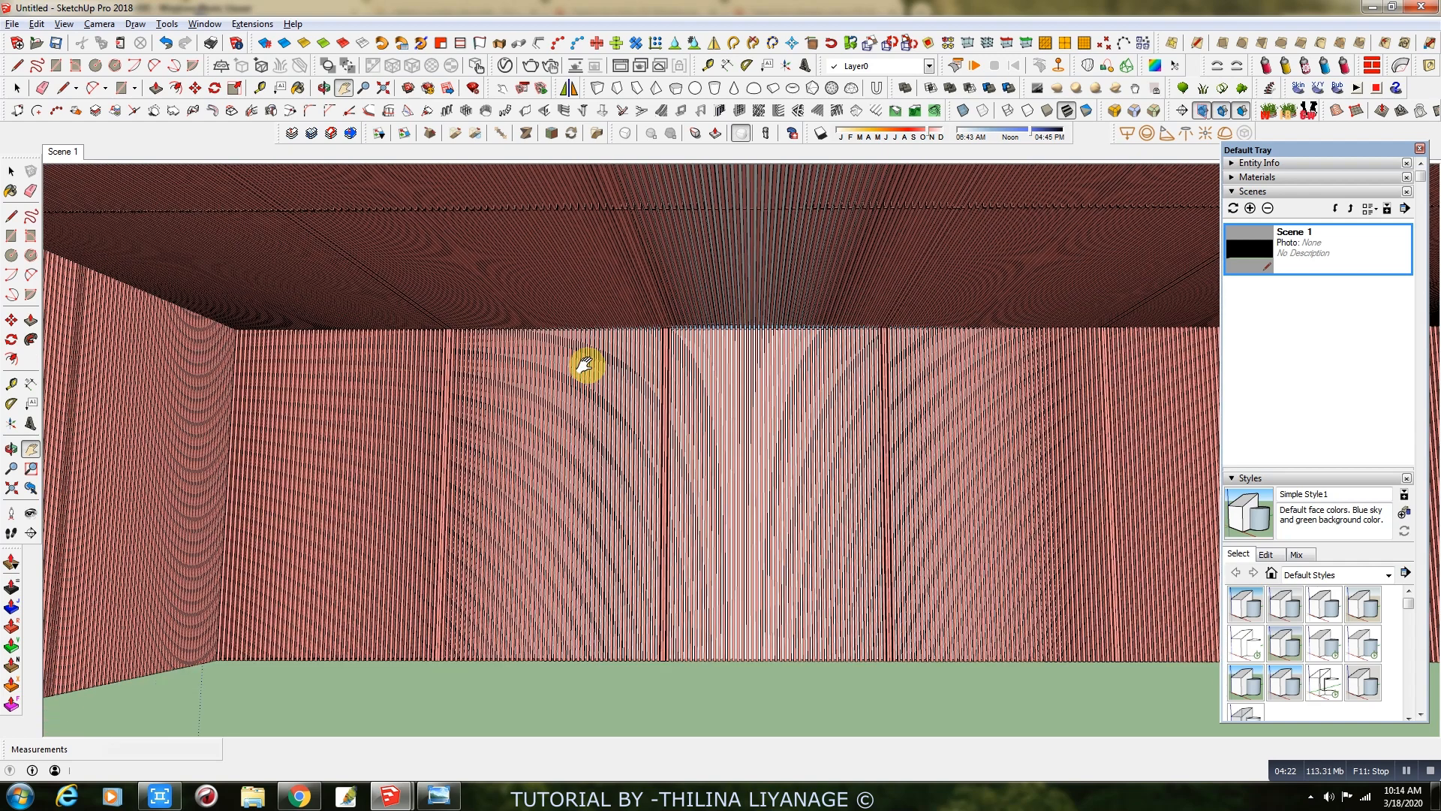
{"action": "scroll", "coordinate": [585, 365], "scroll_direction": "down", "scroll_amount": 2}
{"action": "left_click", "coordinate": [1257, 178]}
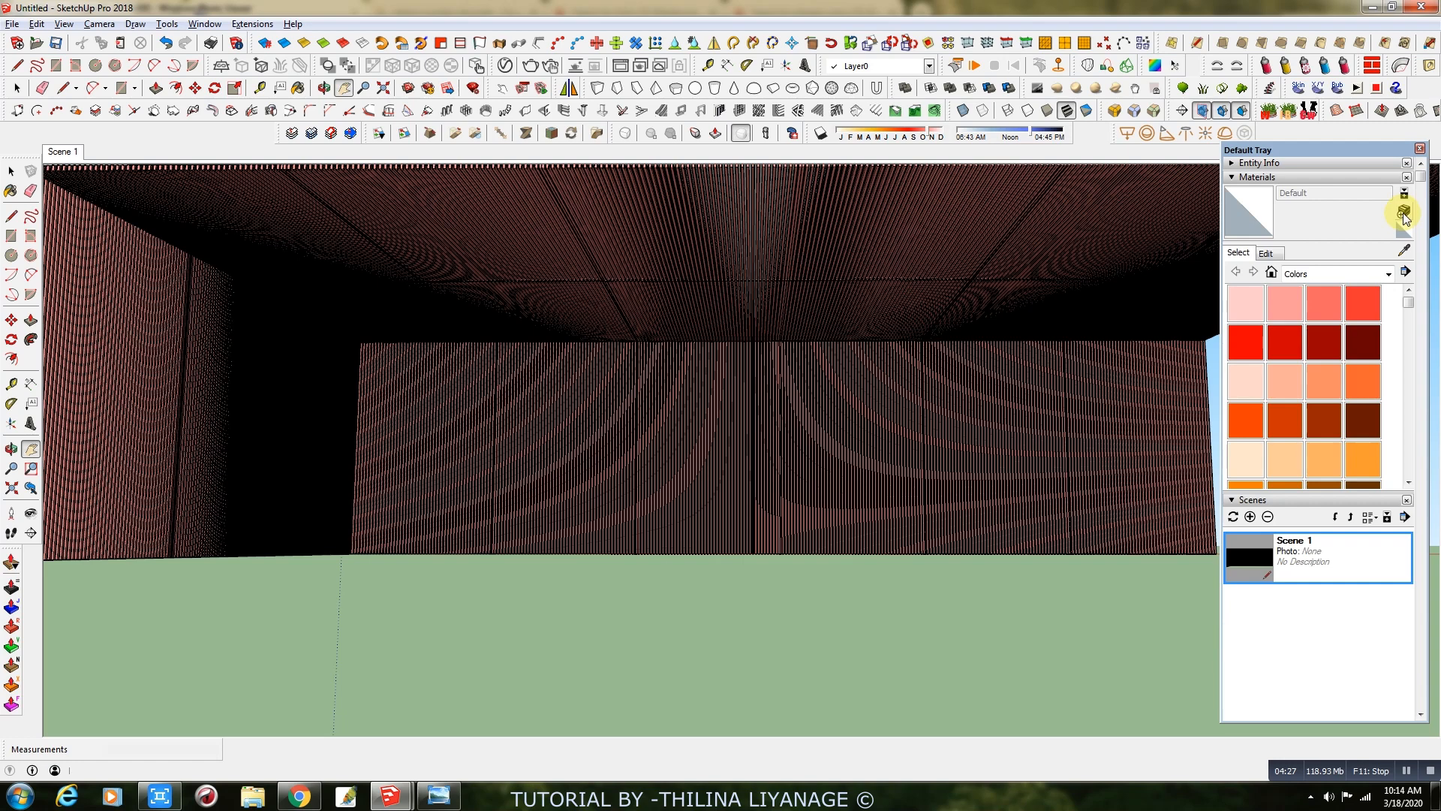
{"action": "scroll", "coordinate": [1406, 380], "scroll_direction": "down", "scroll_amount": 10}
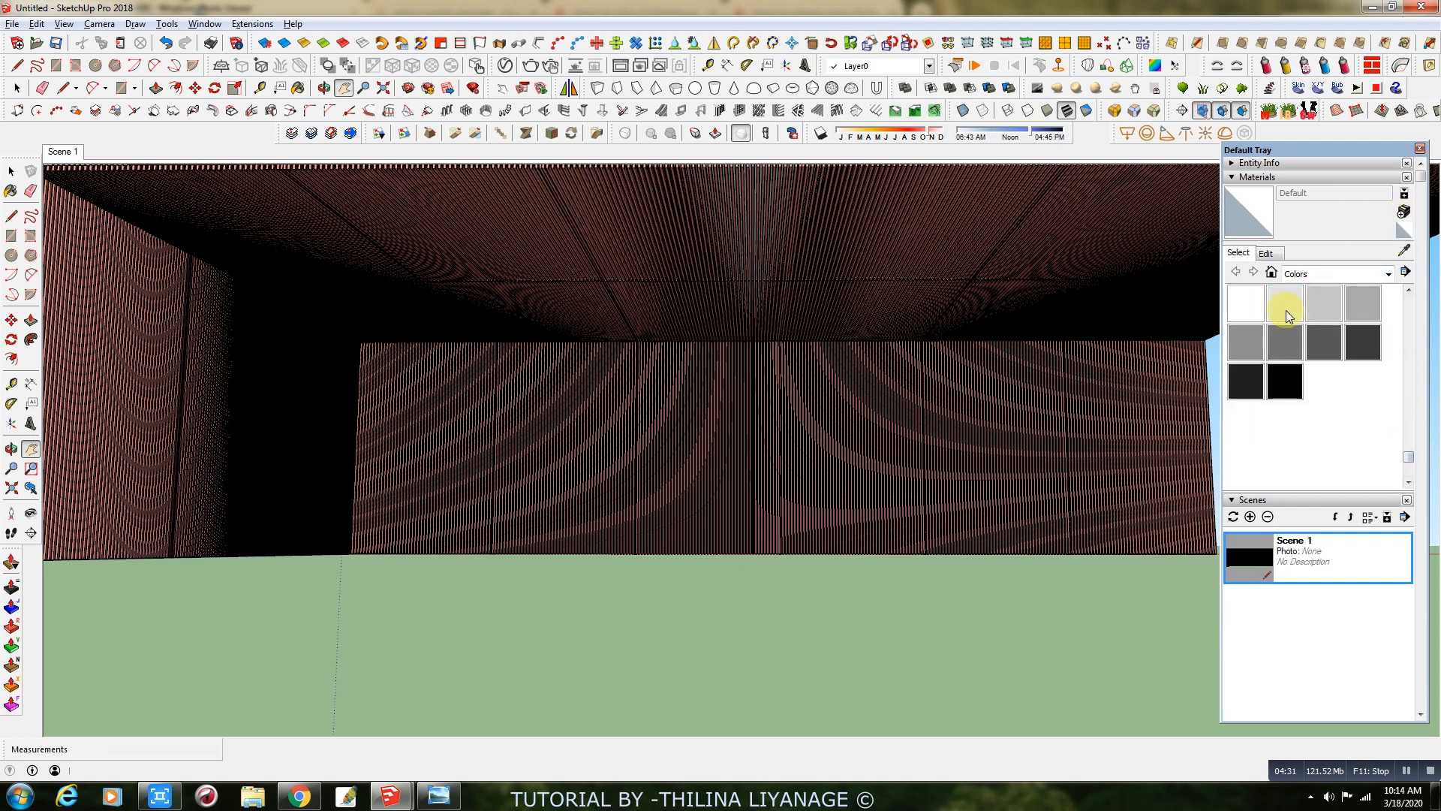
{"action": "left_click", "coordinate": [1287, 311]}
{"action": "left_click", "coordinate": [838, 422]}
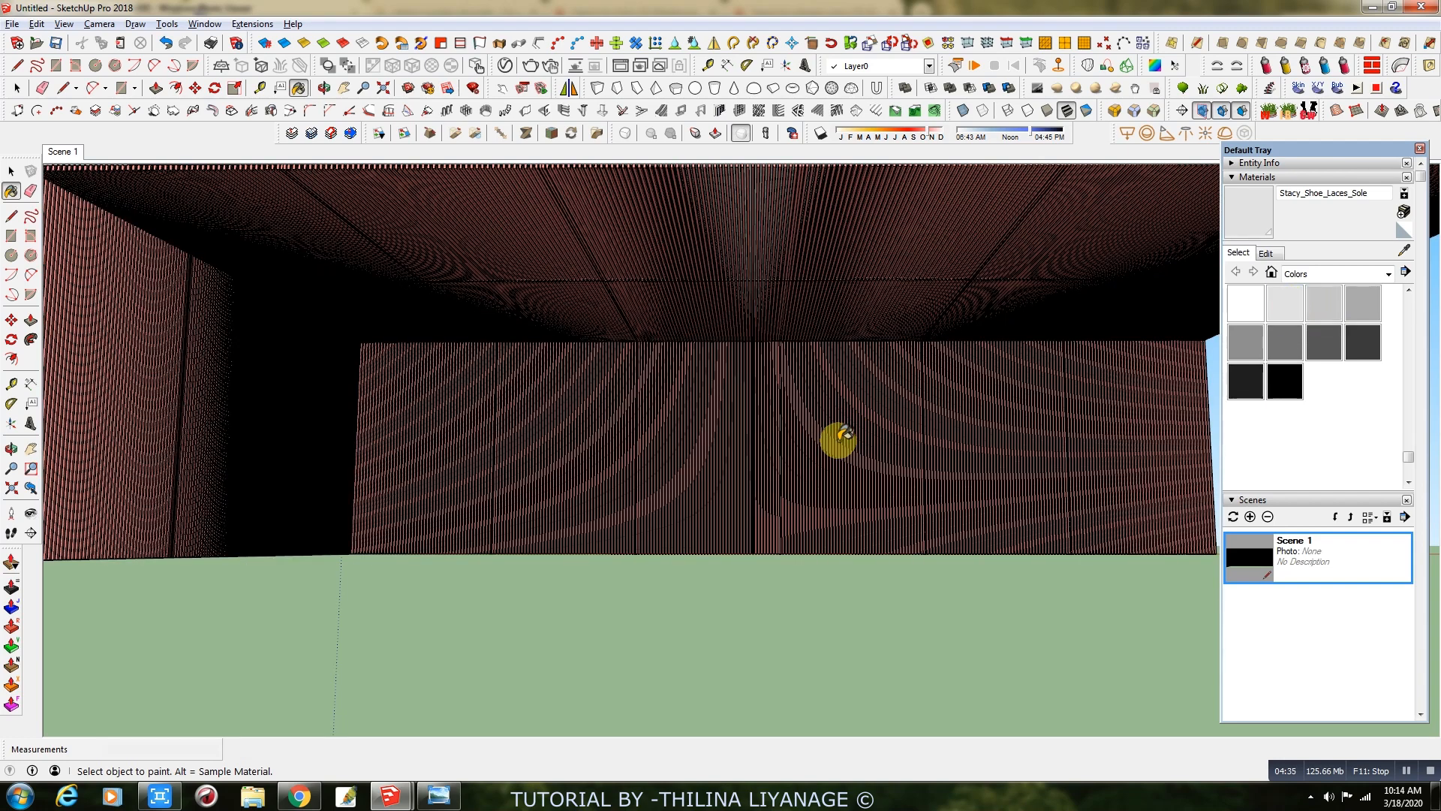
Enter the slatted group, select all its connected slats and try to paint the selection light grey.
{"action": "scroll", "coordinate": [837, 437], "scroll_direction": "up", "scroll_amount": 2}
{"action": "left_click", "coordinate": [12, 171]}
{"action": "scroll", "coordinate": [661, 410], "scroll_direction": "up", "scroll_amount": 5}
{"action": "triple_click", "coordinate": [662, 410]}
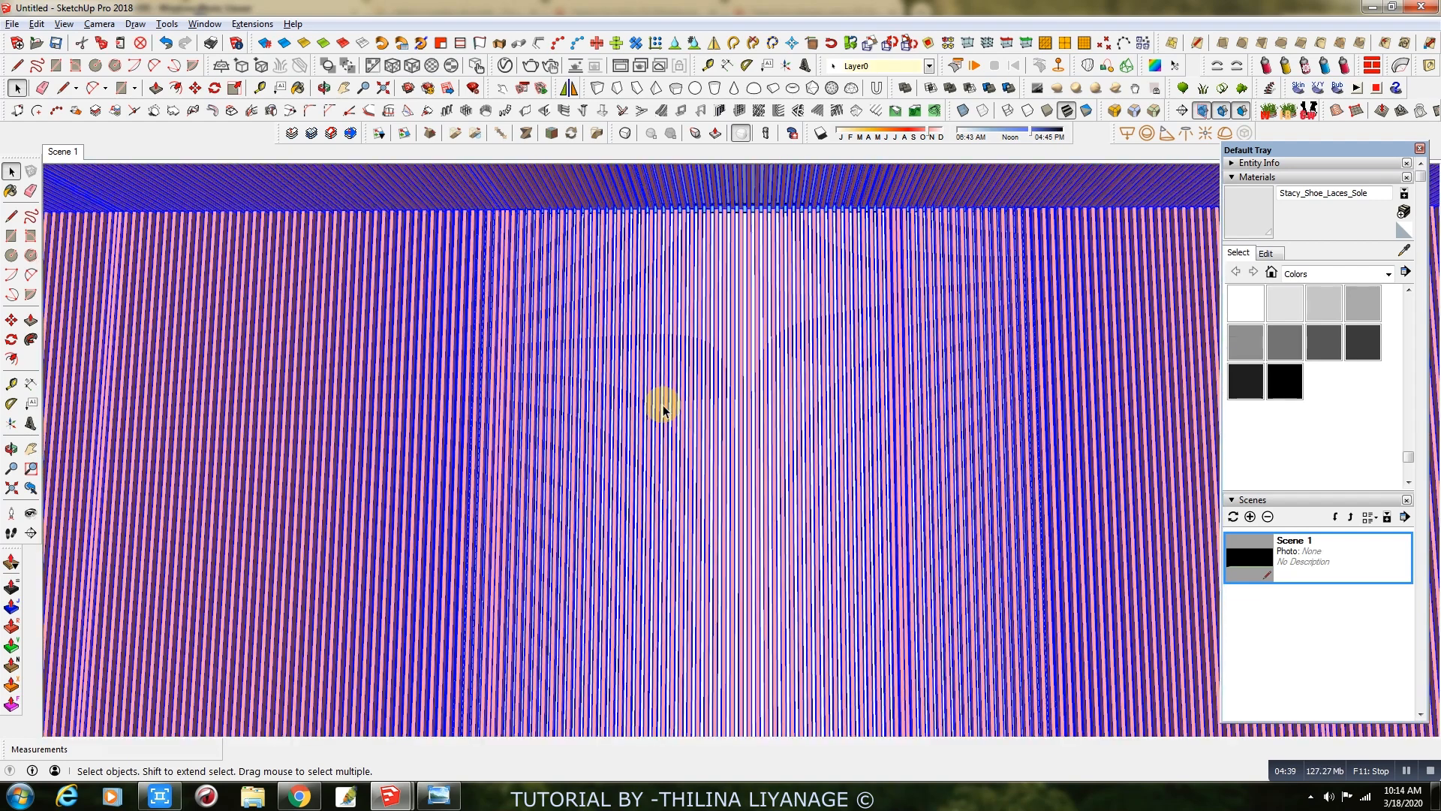
{"action": "left_click", "coordinate": [1300, 302]}
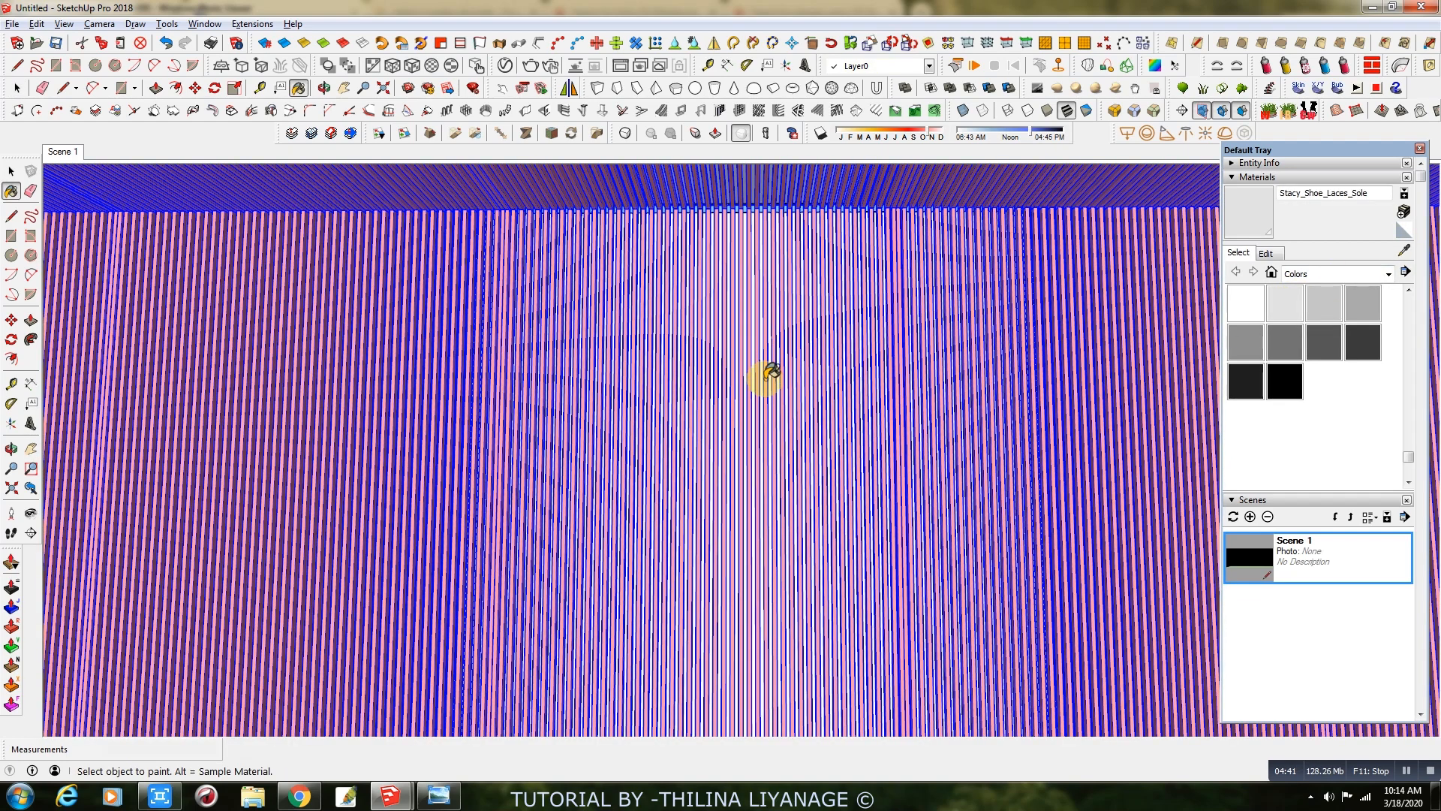
{"action": "scroll", "coordinate": [766, 373], "scroll_direction": "up", "scroll_amount": 5}
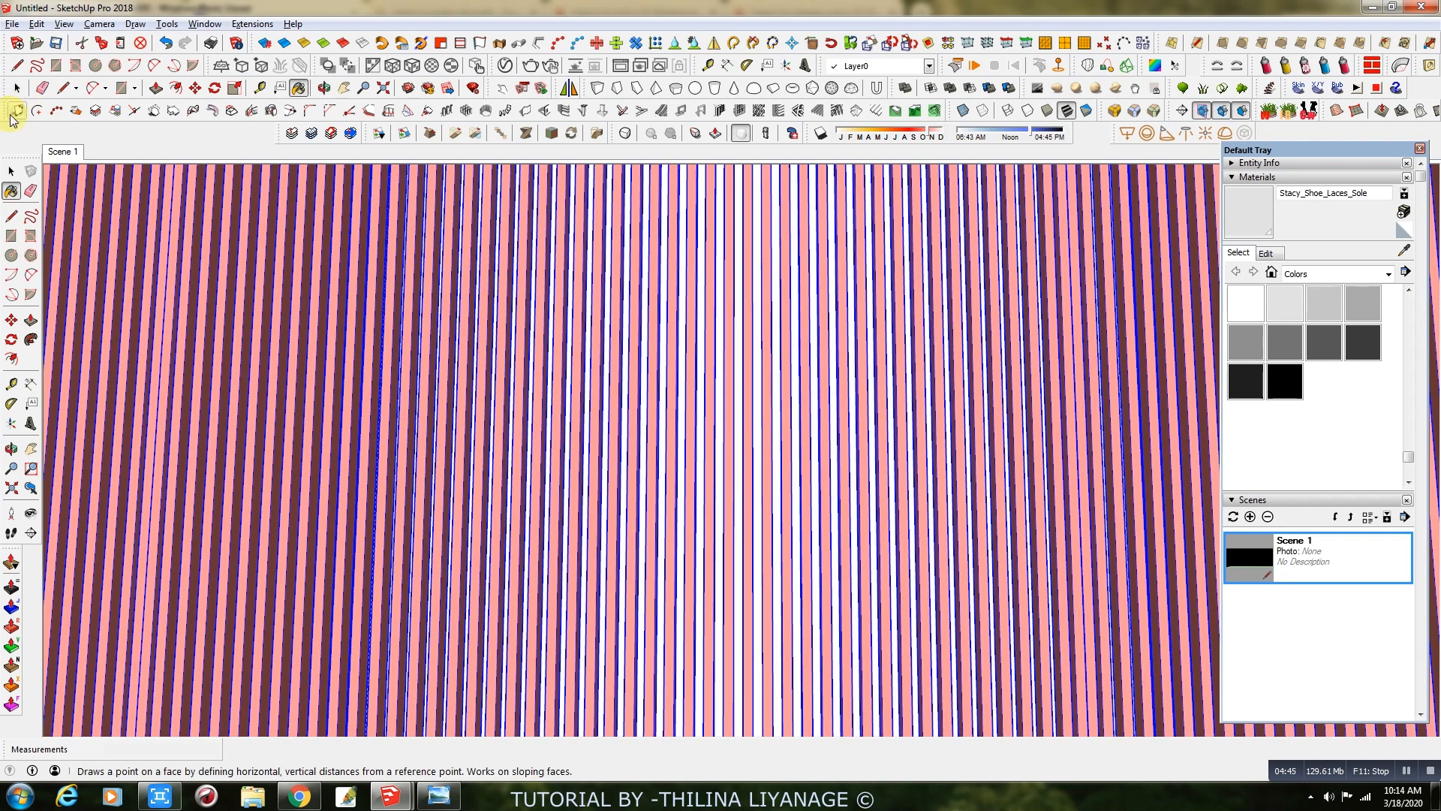
Go one level deeper into the slat geometry and try to paint it white with Color M00.
{"action": "key", "text": "space"}
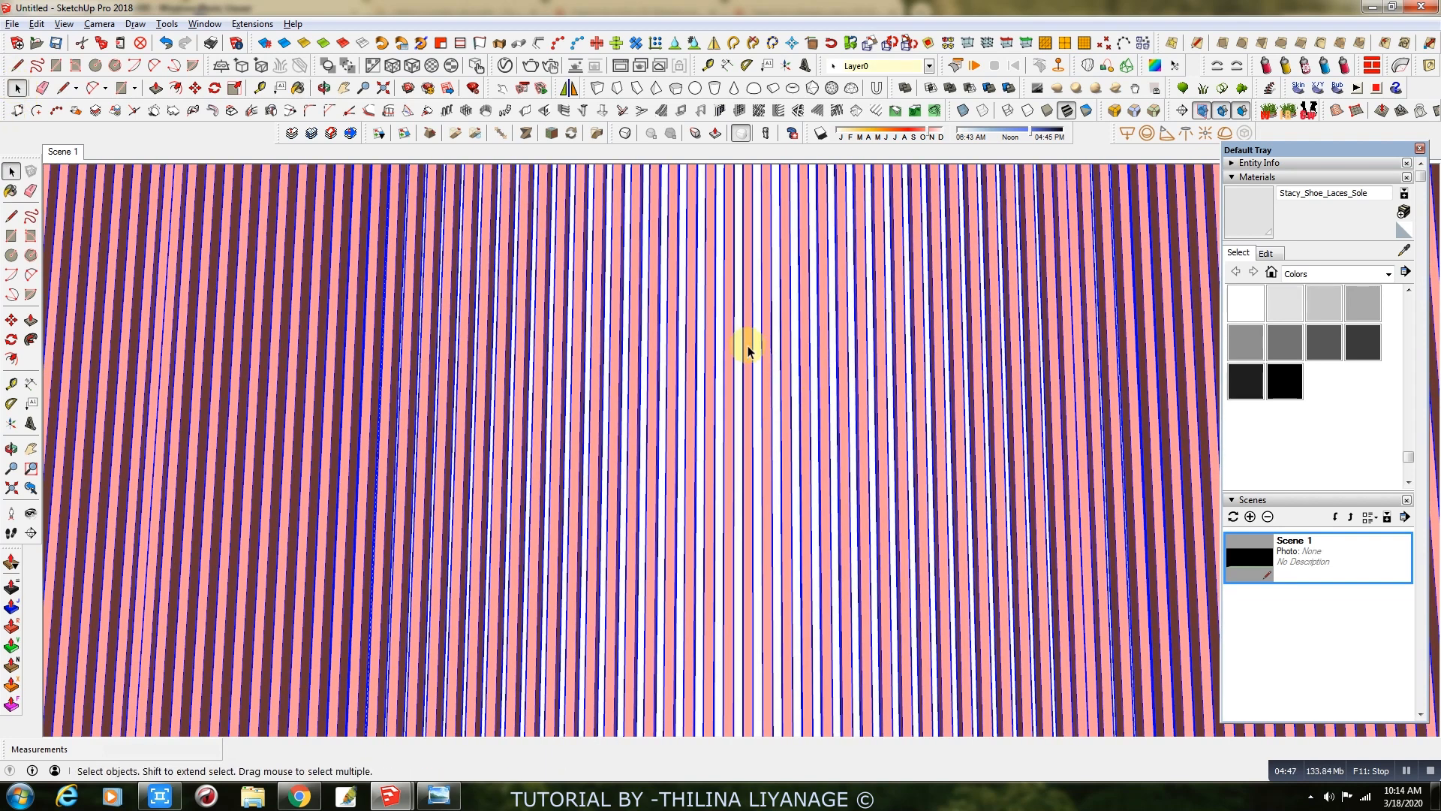
{"action": "left_click", "coordinate": [748, 349]}
{"action": "triple_click", "coordinate": [748, 349]}
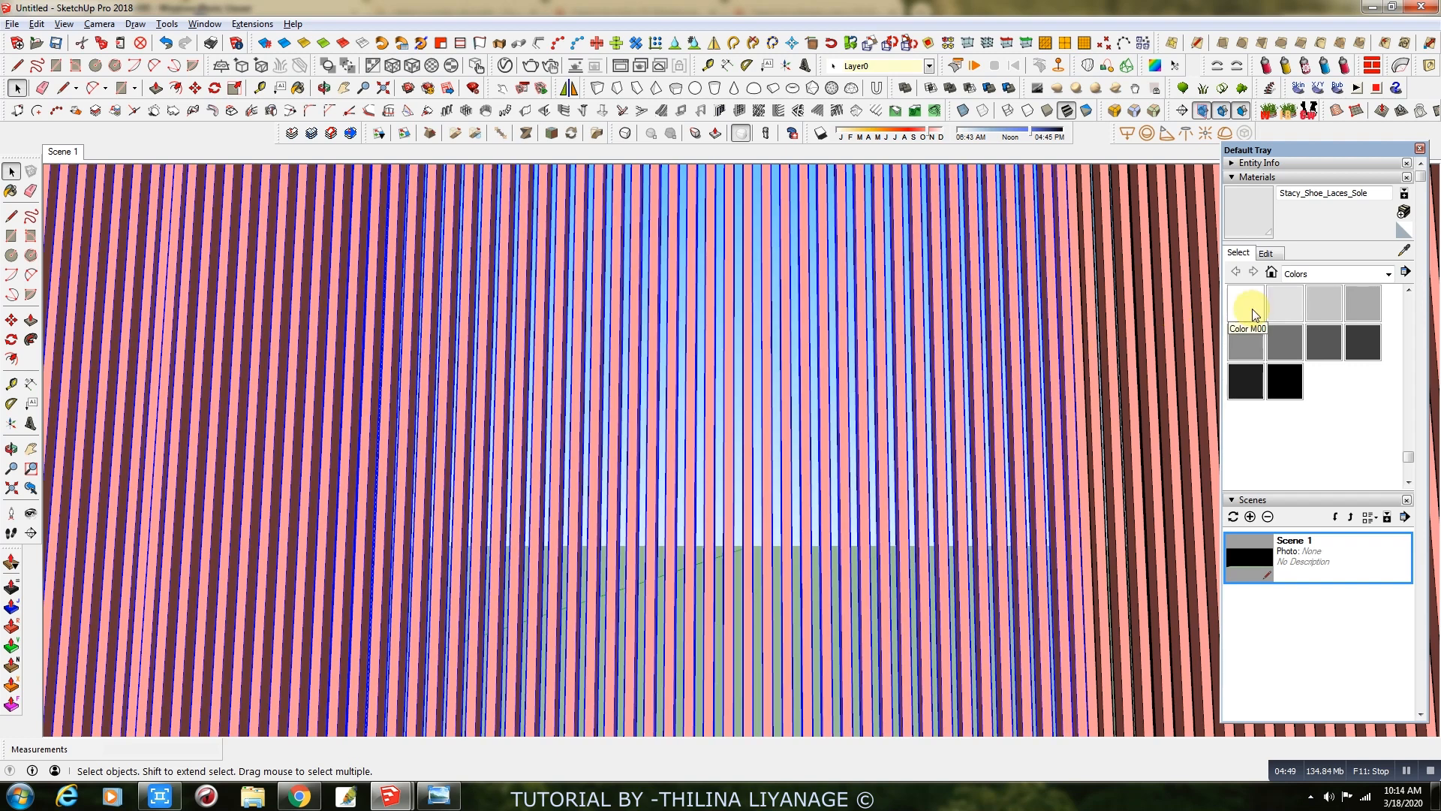
{"action": "left_click", "coordinate": [1253, 314]}
{"action": "left_click", "coordinate": [487, 233]}
{"action": "key", "text": "space"}
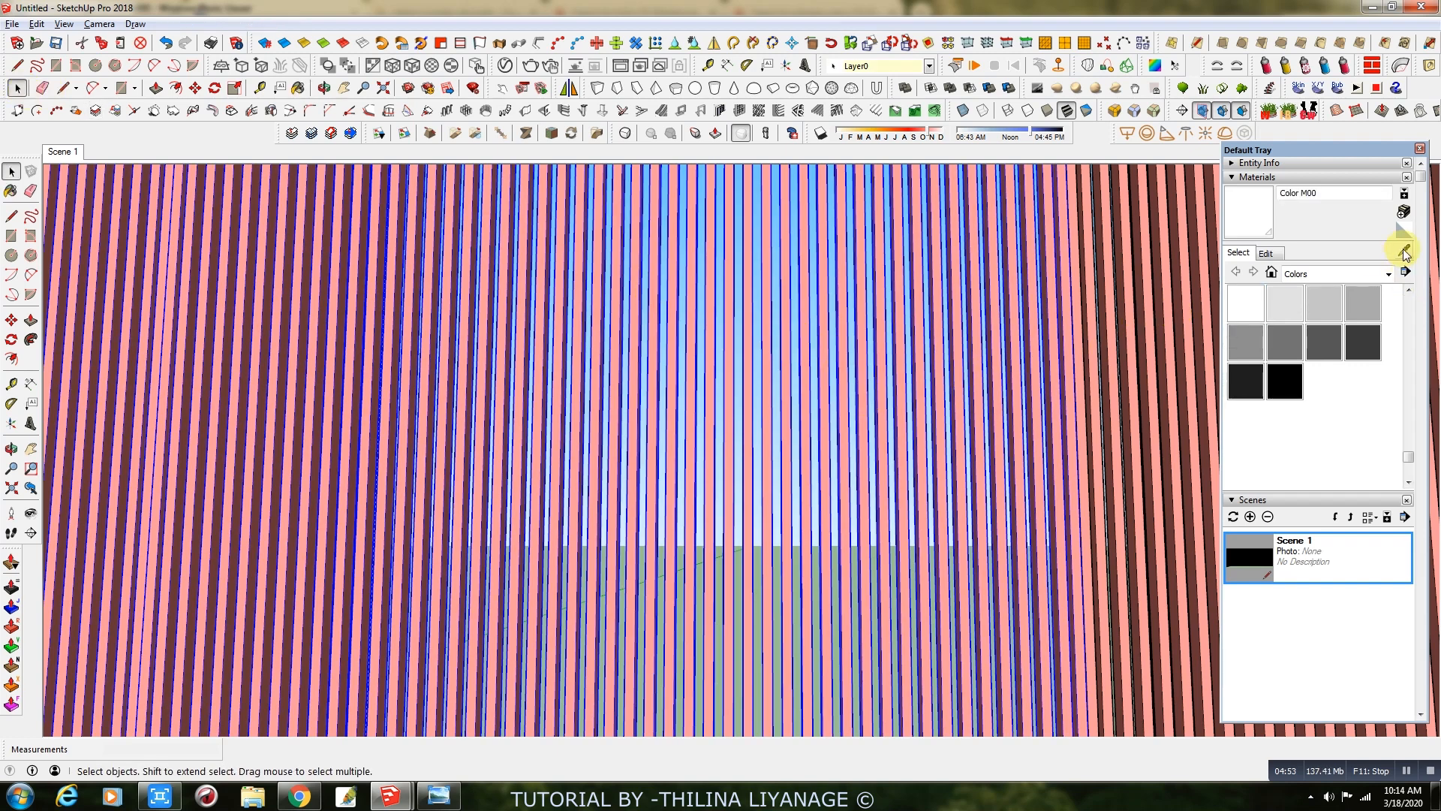
Sample the slats' pink SLCR-XXXX material and recolour it to a very light grey.
{"action": "left_click", "coordinate": [1404, 251]}
{"action": "left_click", "coordinate": [902, 403]}
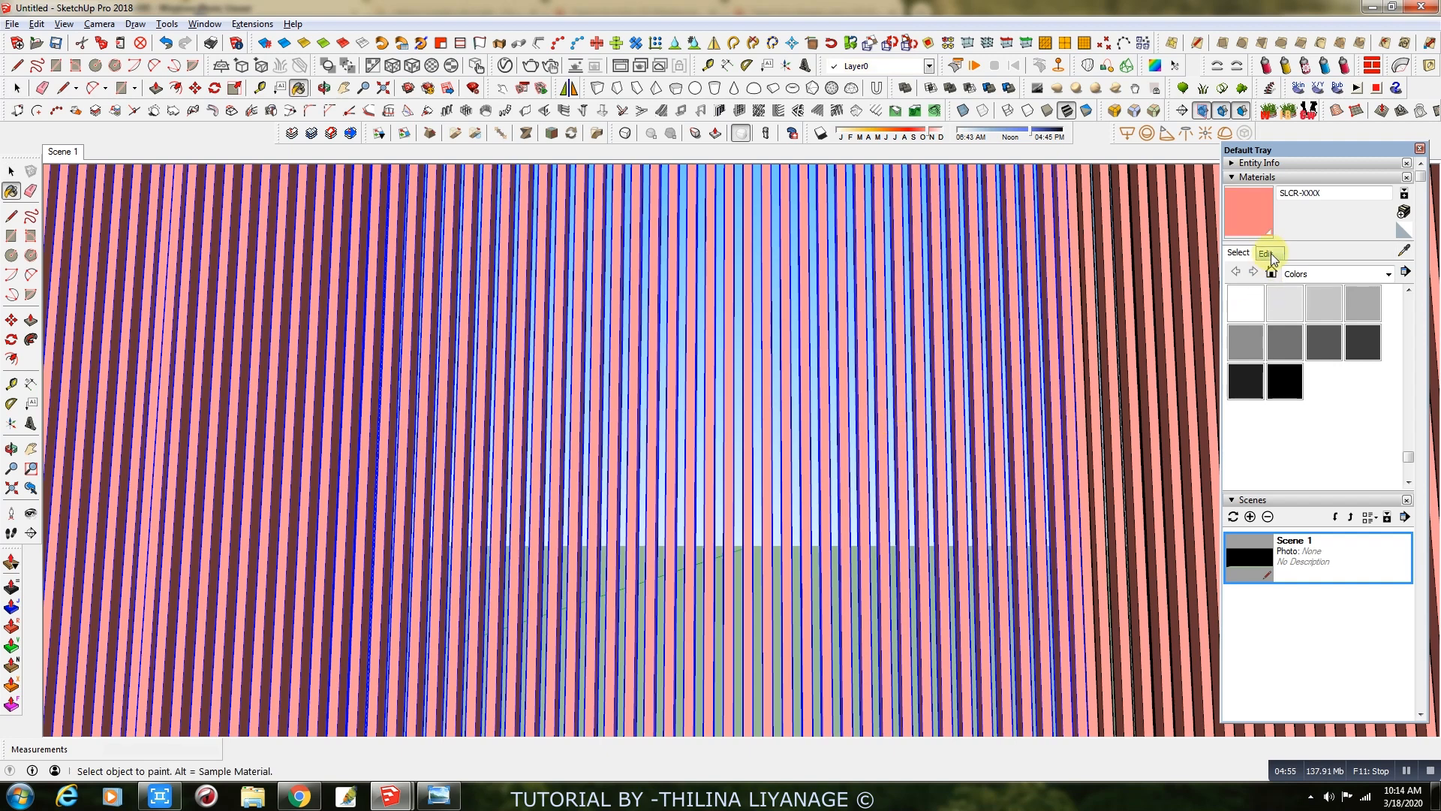
{"action": "left_click", "coordinate": [1266, 253]}
{"action": "left_click", "coordinate": [1263, 329]}
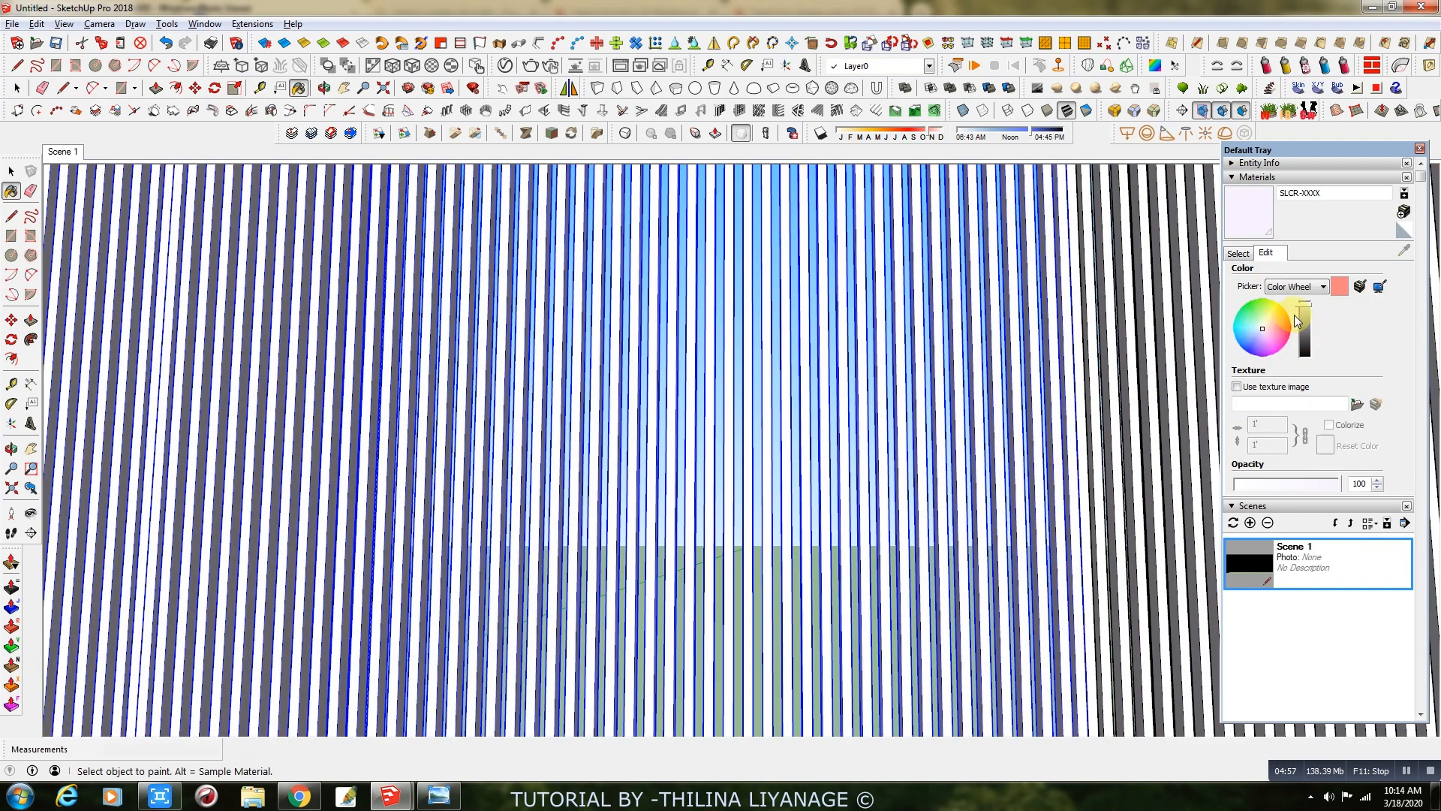
{"action": "left_click_drag", "start_coordinate": [1305, 304], "coordinate": [1306, 307]}
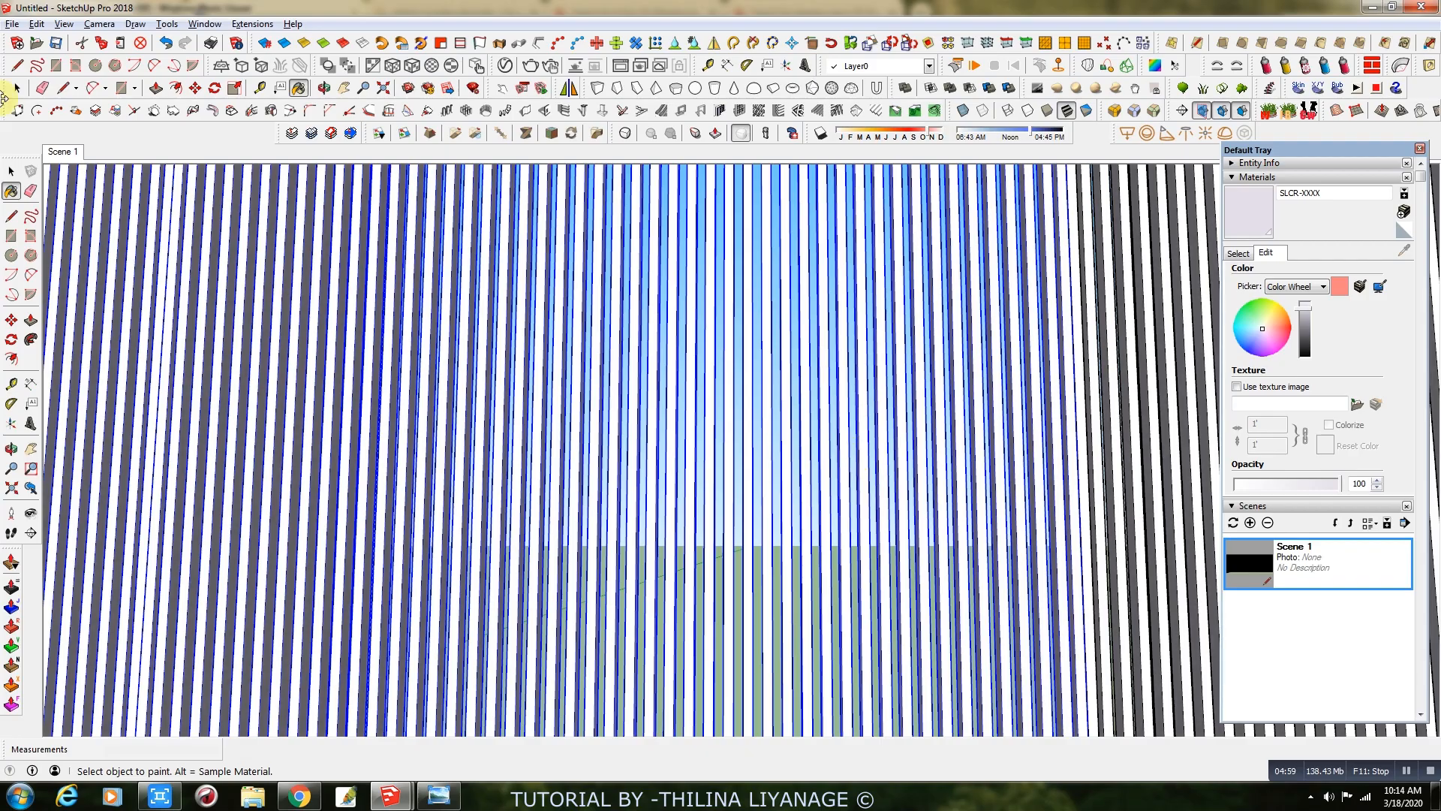
{"action": "left_click", "coordinate": [16, 89]}
Draw a floor rectangle from the back wall's lower corner across the open footprint of the room.
{"action": "scroll", "coordinate": [735, 556], "scroll_direction": "down", "scroll_amount": 8}
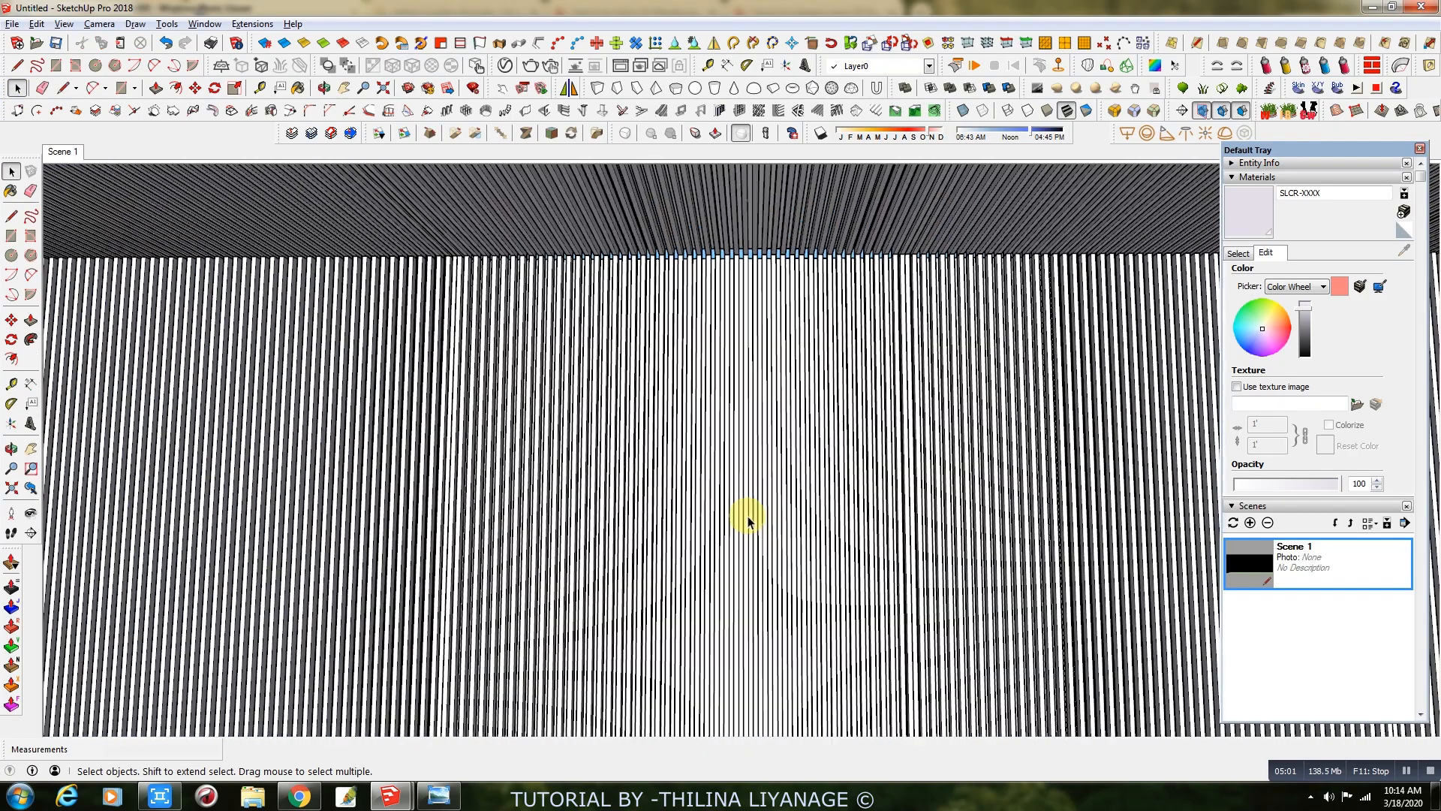
{"action": "scroll", "coordinate": [750, 461], "scroll_direction": "down", "scroll_amount": 10}
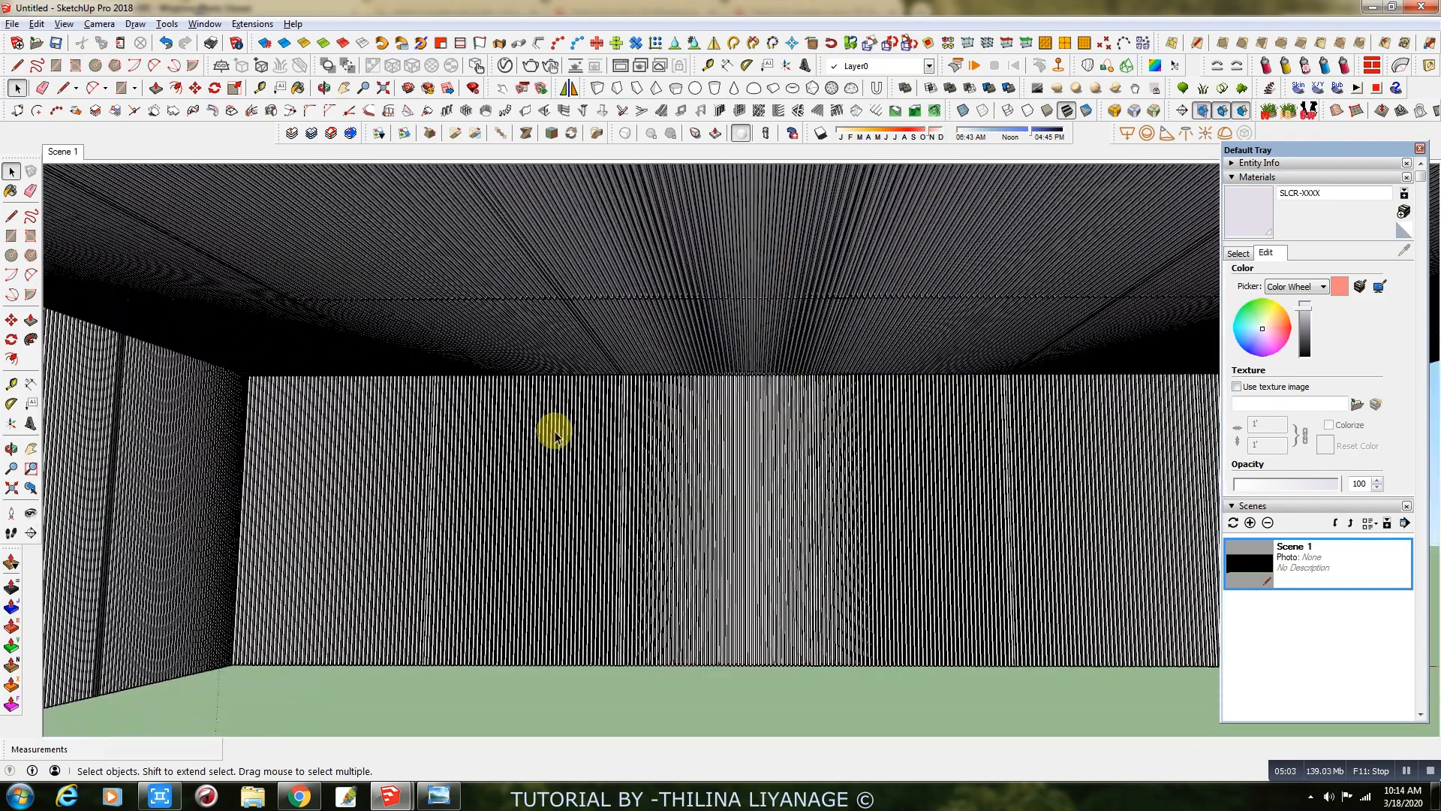
{"action": "scroll", "coordinate": [554, 433], "scroll_direction": "down", "scroll_amount": 10}
{"action": "middle_click_drag", "start_coordinate": [733, 412], "coordinate": [673, 631]}
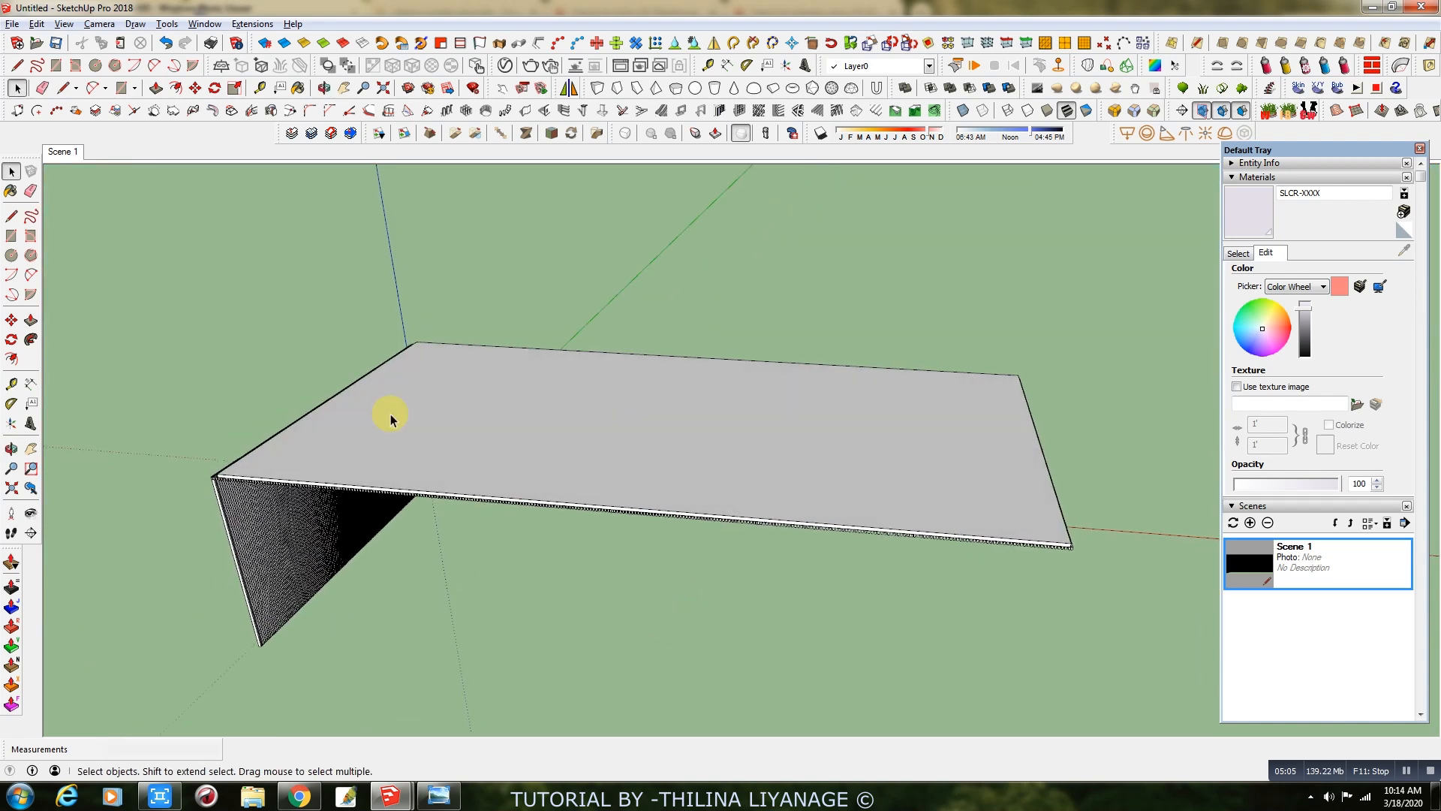
{"action": "left_click", "coordinate": [120, 87]}
{"action": "middle_click_drag", "start_coordinate": [480, 585], "coordinate": [509, 548]}
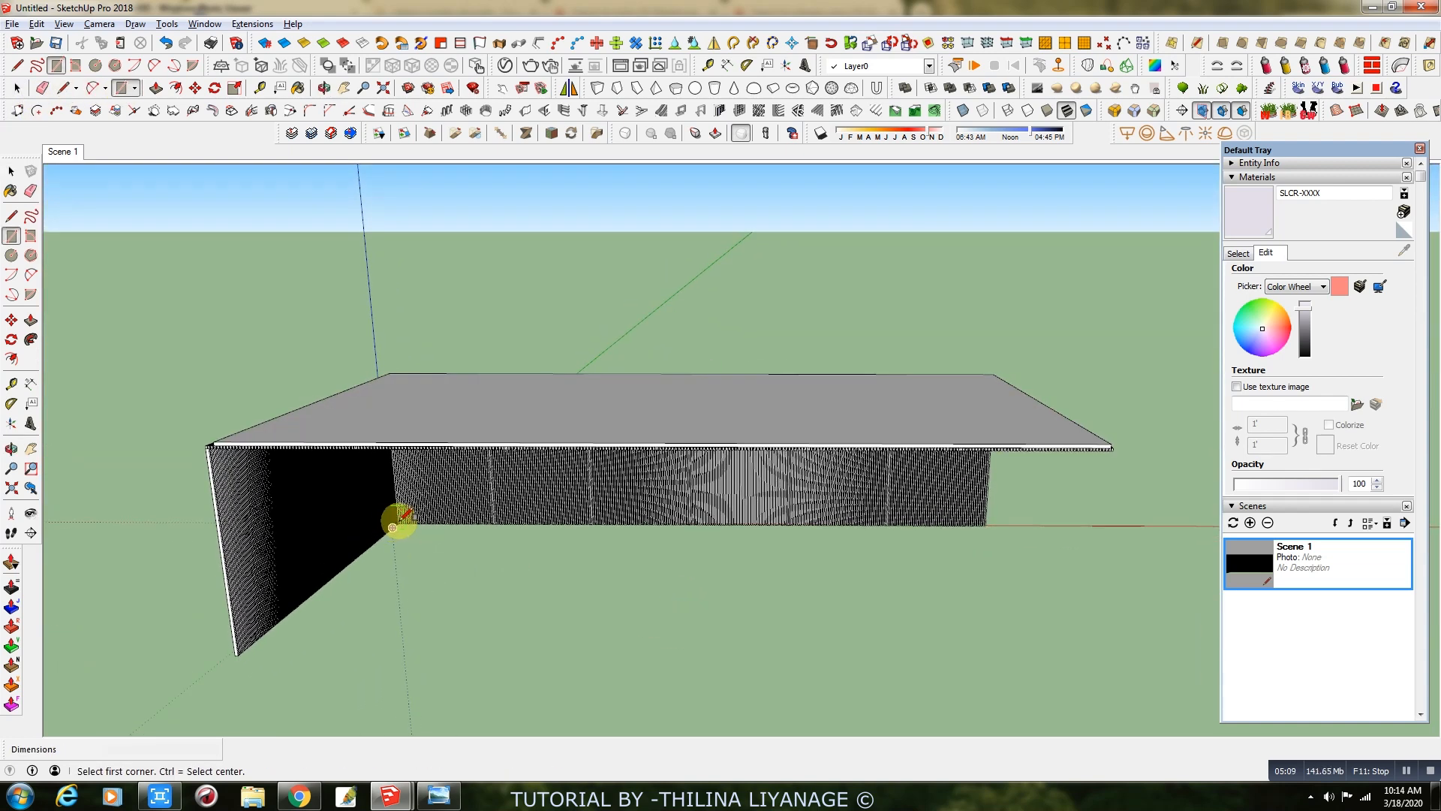
{"action": "mouse_move", "coordinate": [395, 525]}
{"action": "left_mouse_down"}
{"action": "mouse_move", "coordinate": [822, 619]}
{"action": "mouse_move", "coordinate": [965, 674]}
{"action": "mouse_move", "coordinate": [1092, 675]}
{"action": "mouse_move", "coordinate": [1107, 662]}
{"action": "left_mouse_up"}
Push/Pull the floor rectangle into a slab and extend its side edge about 10 5/16" under the side wall.
{"action": "middle_click_drag", "start_coordinate": [1030, 650], "coordinate": [421, 493]}
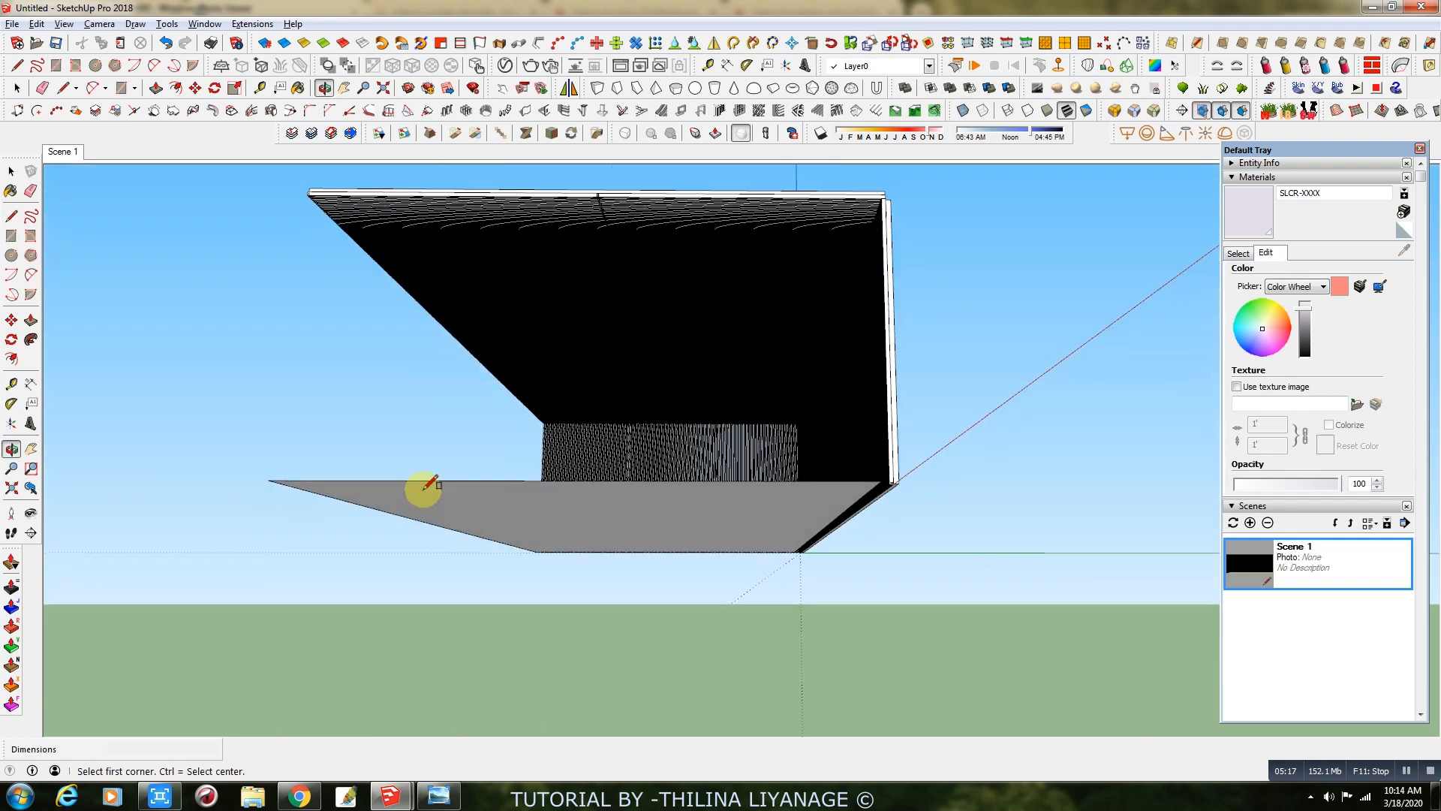
{"action": "left_click", "coordinate": [155, 88]}
{"action": "left_click", "coordinate": [772, 527]}
{"action": "left_click", "coordinate": [772, 536]}
{"action": "scroll", "coordinate": [857, 496], "scroll_direction": "up", "scroll_amount": 2}
{"action": "middle_click_drag", "start_coordinate": [786, 530], "coordinate": [933, 489]}
{"action": "left_click", "coordinate": [934, 487]}
{"action": "left_click", "coordinate": [921, 334]}
{"action": "middle_click_drag", "start_coordinate": [550, 508], "coordinate": [869, 607]}
{"action": "middle_click_drag", "start_coordinate": [621, 668], "coordinate": [9, 319]}
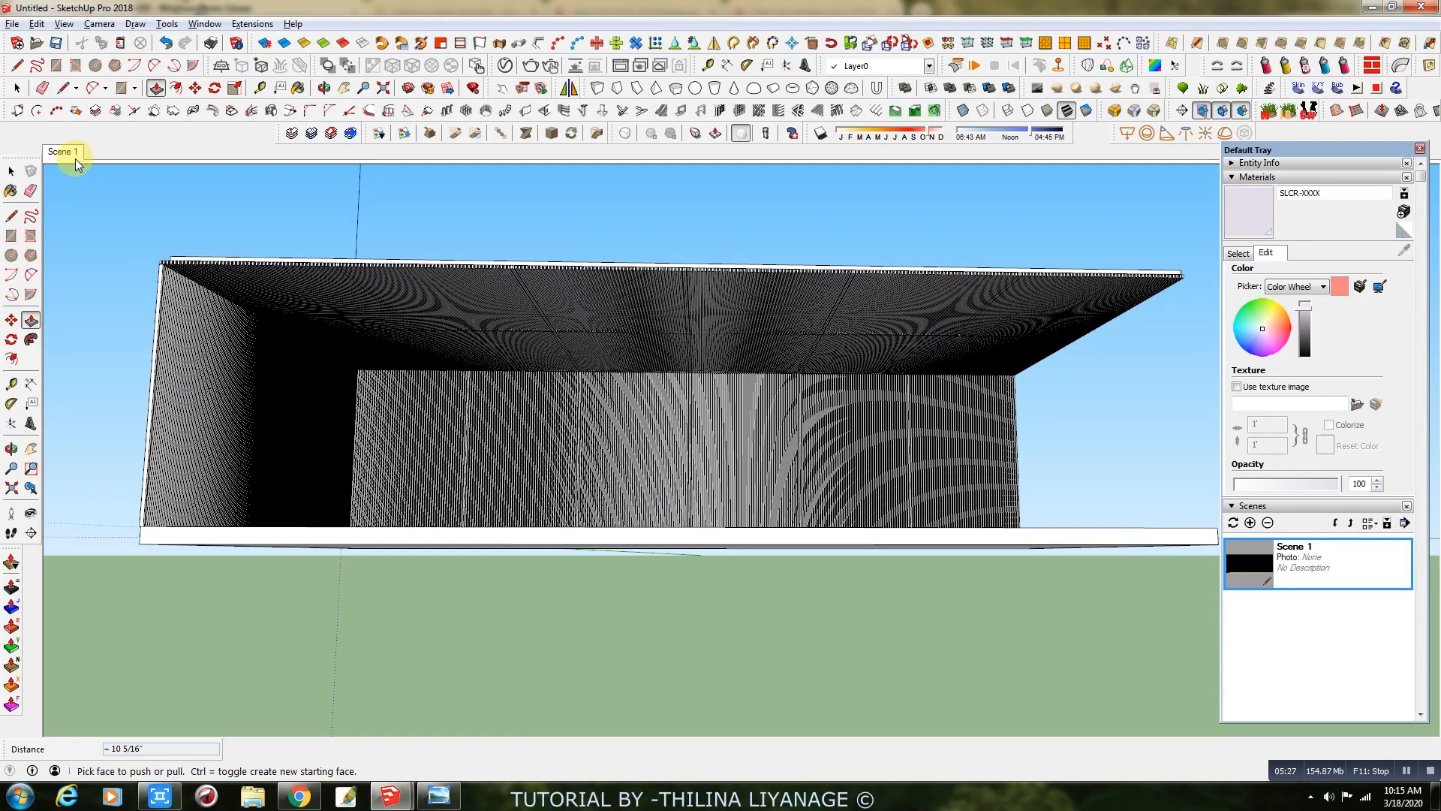
Push/Pull the top edge of the wall's backing panel up about 4 7/16" and adjust it by about 5/16" to meet the ceiling panel.
{"action": "scroll", "coordinate": [70, 277], "scroll_direction": "up", "scroll_amount": 8}
{"action": "scroll", "coordinate": [169, 390], "scroll_direction": "up", "scroll_amount": 3}
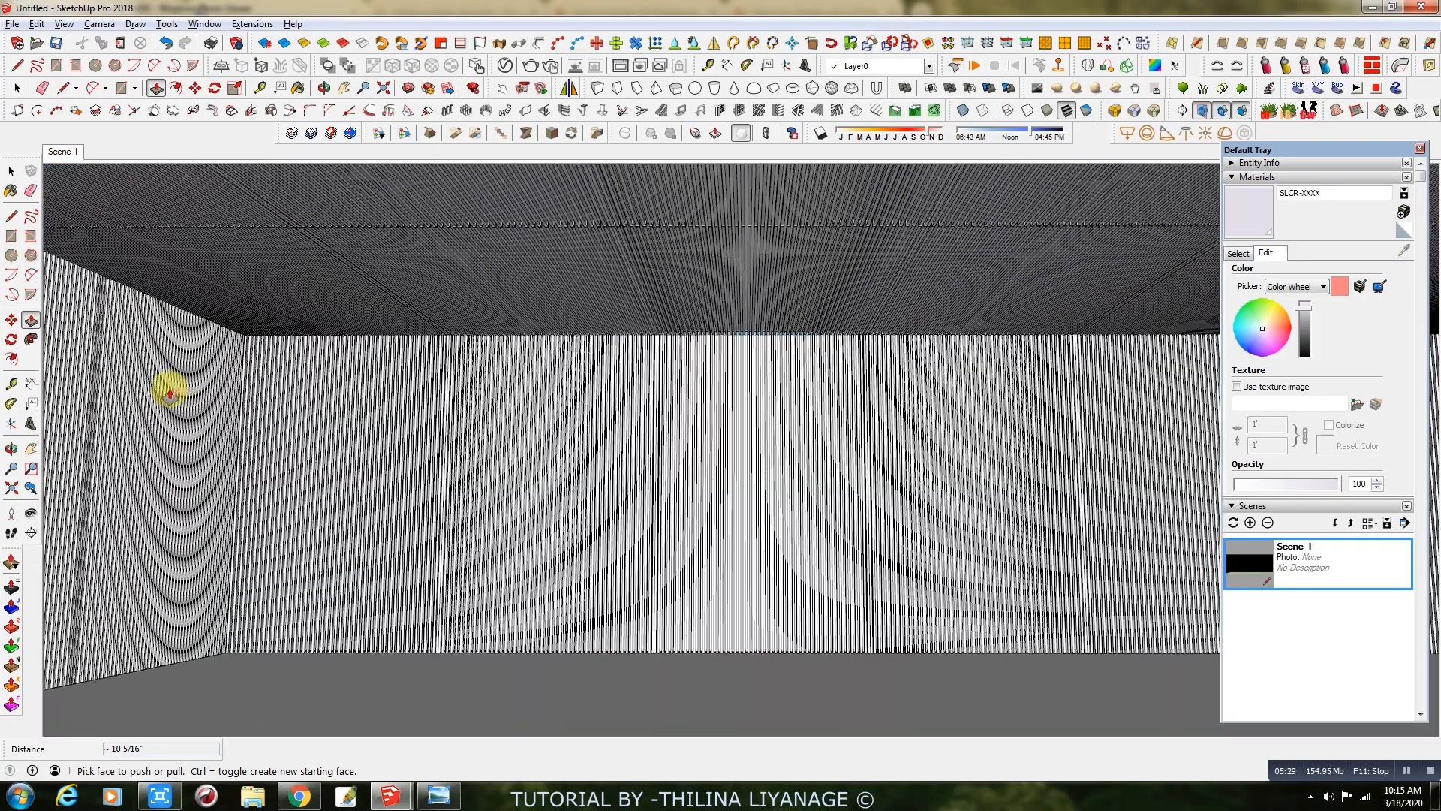
{"action": "middle_click_drag", "start_coordinate": [712, 432], "coordinate": [56, 589]}
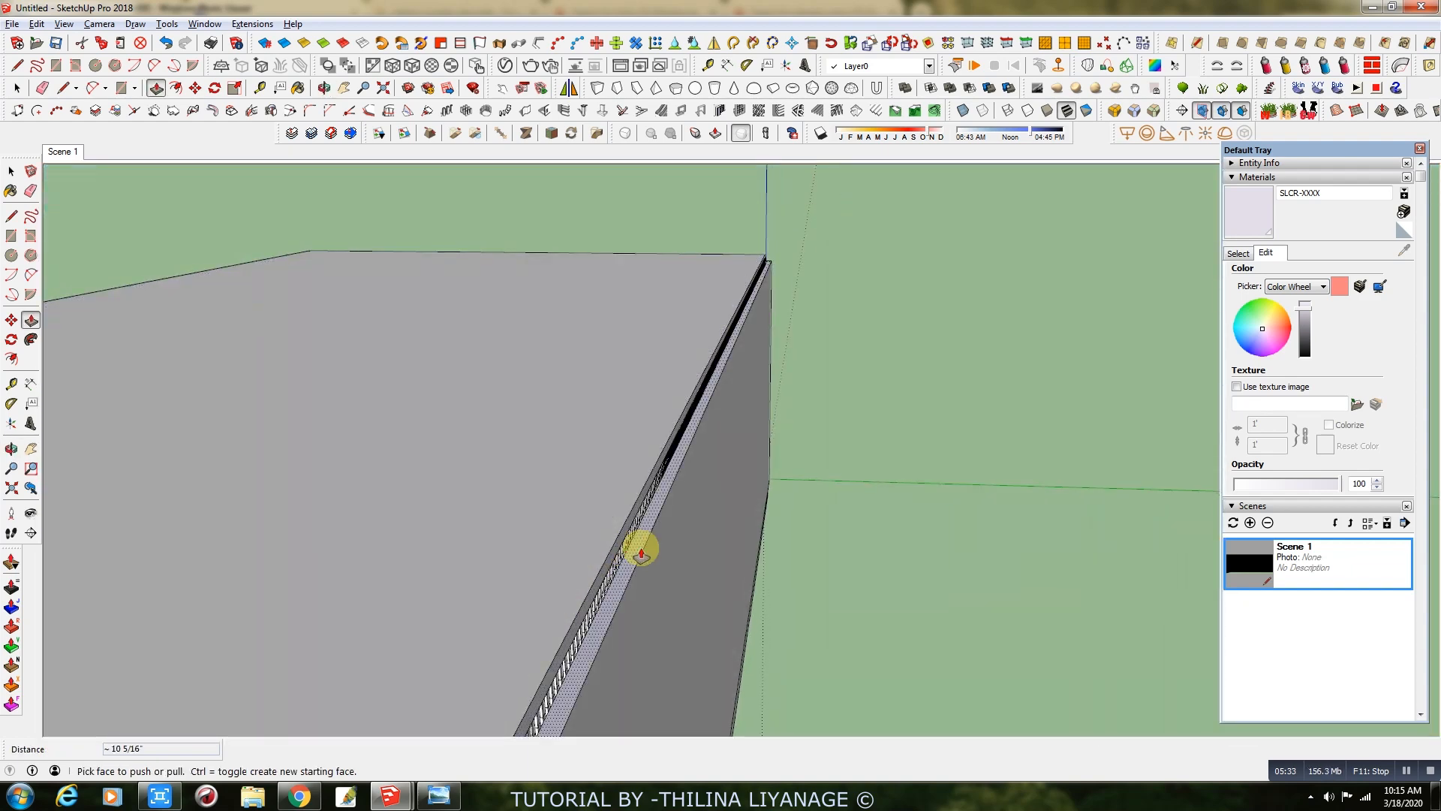
{"action": "left_click", "coordinate": [640, 554]}
{"action": "left_click", "coordinate": [609, 557]}
{"action": "scroll", "coordinate": [598, 587], "scroll_direction": "up", "scroll_amount": 1}
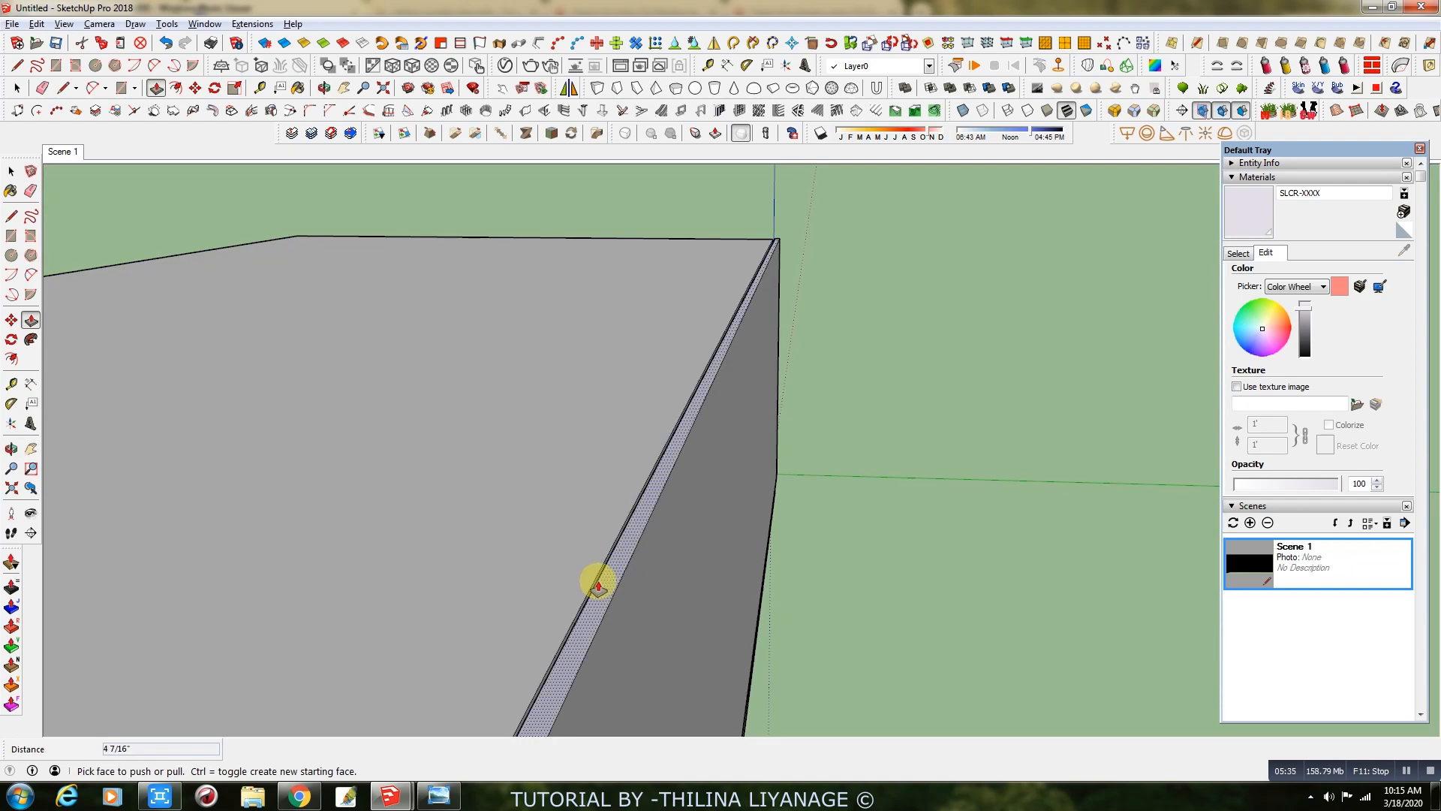
{"action": "left_click", "coordinate": [599, 583]}
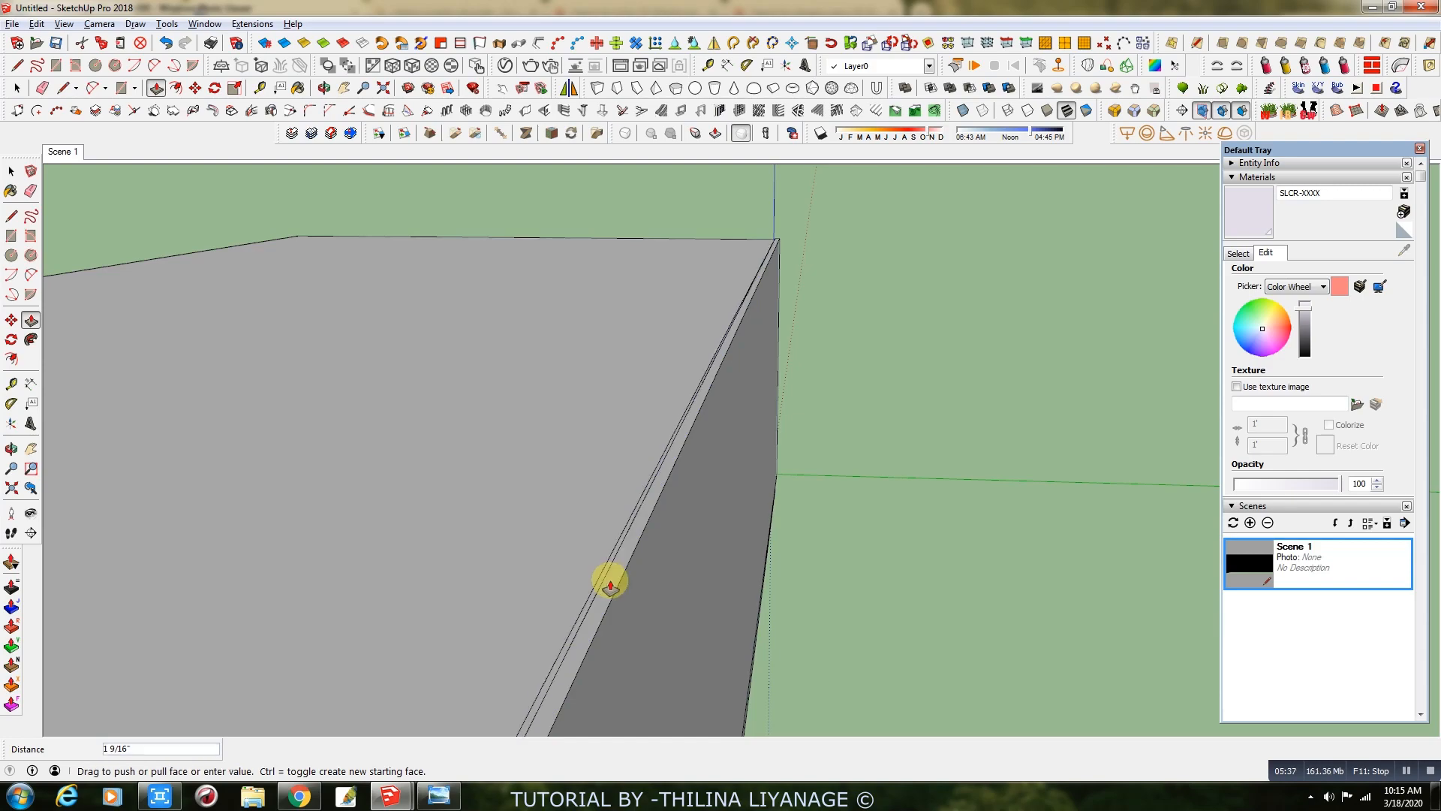
{"action": "left_click", "coordinate": [473, 572]}
{"action": "middle_click_drag", "start_coordinate": [472, 571], "coordinate": [161, 166]}
{"action": "left_click", "coordinate": [81, 156]}
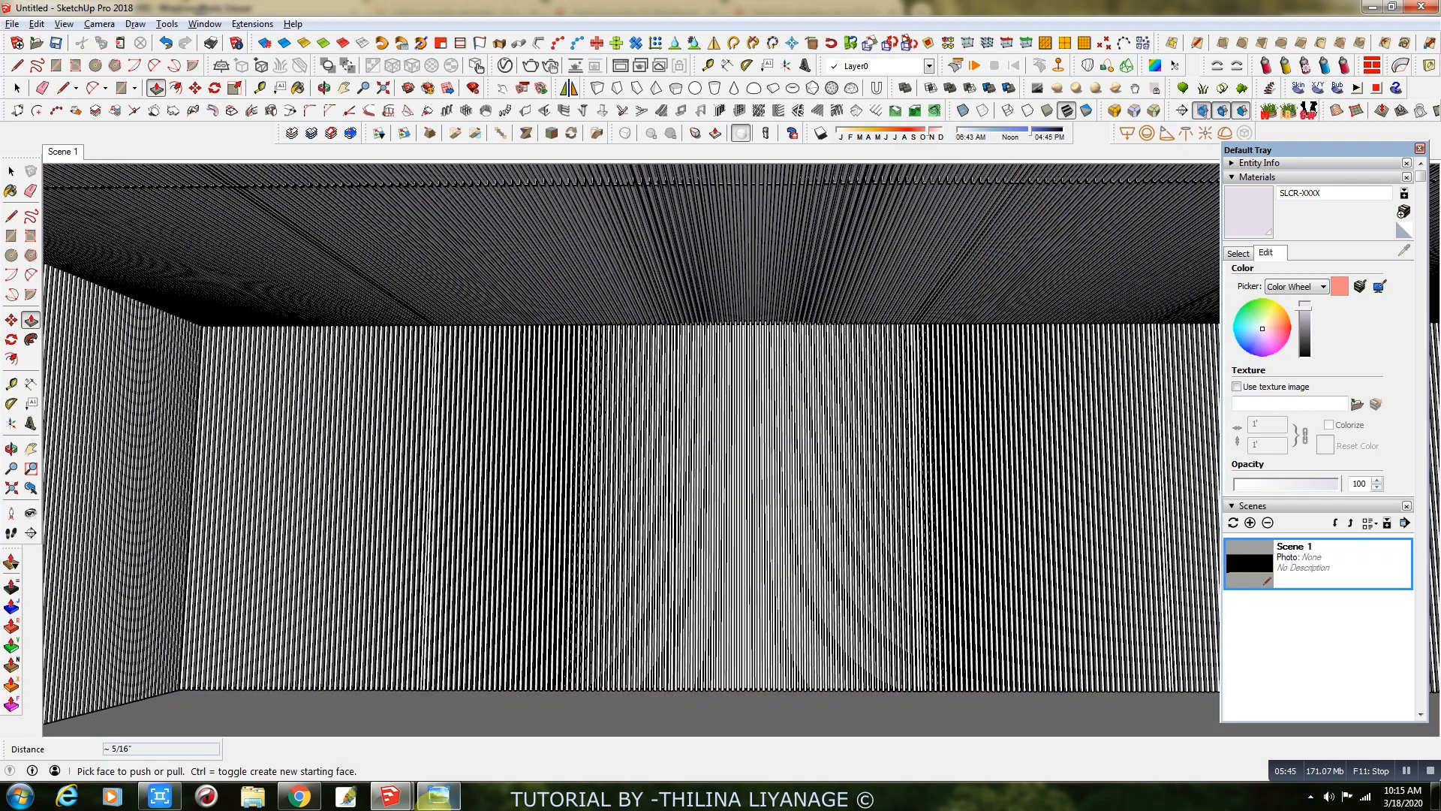
Draw a rectangle about 13' by 10' 9" on the ground beside the room.
{"action": "mouse_move", "coordinate": [425, 805]}
{"action": "mouse_move", "coordinate": [435, 741]}
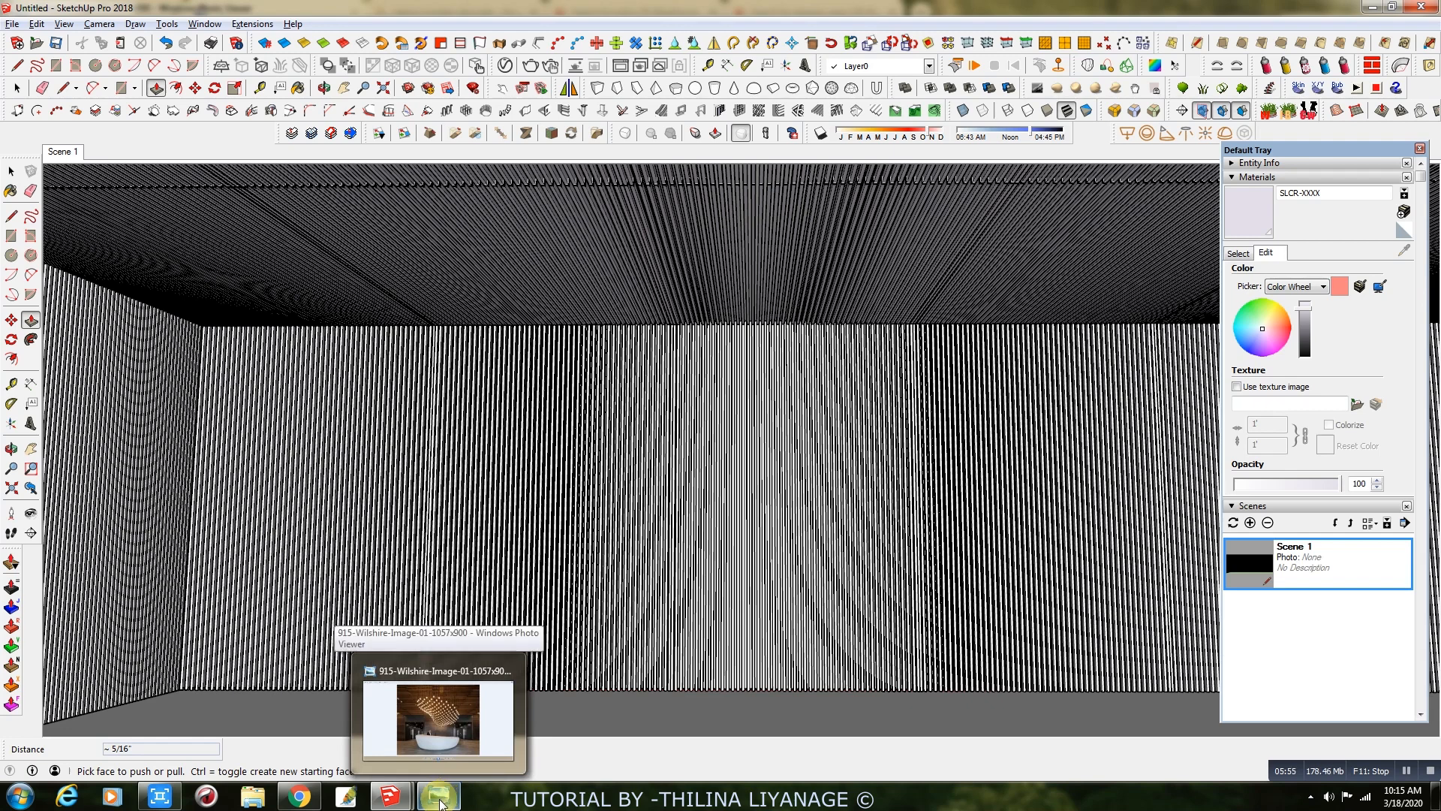
{"action": "middle_click_drag", "start_coordinate": [653, 331], "coordinate": [588, 501]}
{"action": "scroll", "coordinate": [518, 446], "scroll_direction": "down", "scroll_amount": 3}
{"action": "scroll", "coordinate": [608, 286], "scroll_direction": "down", "scroll_amount": 8}
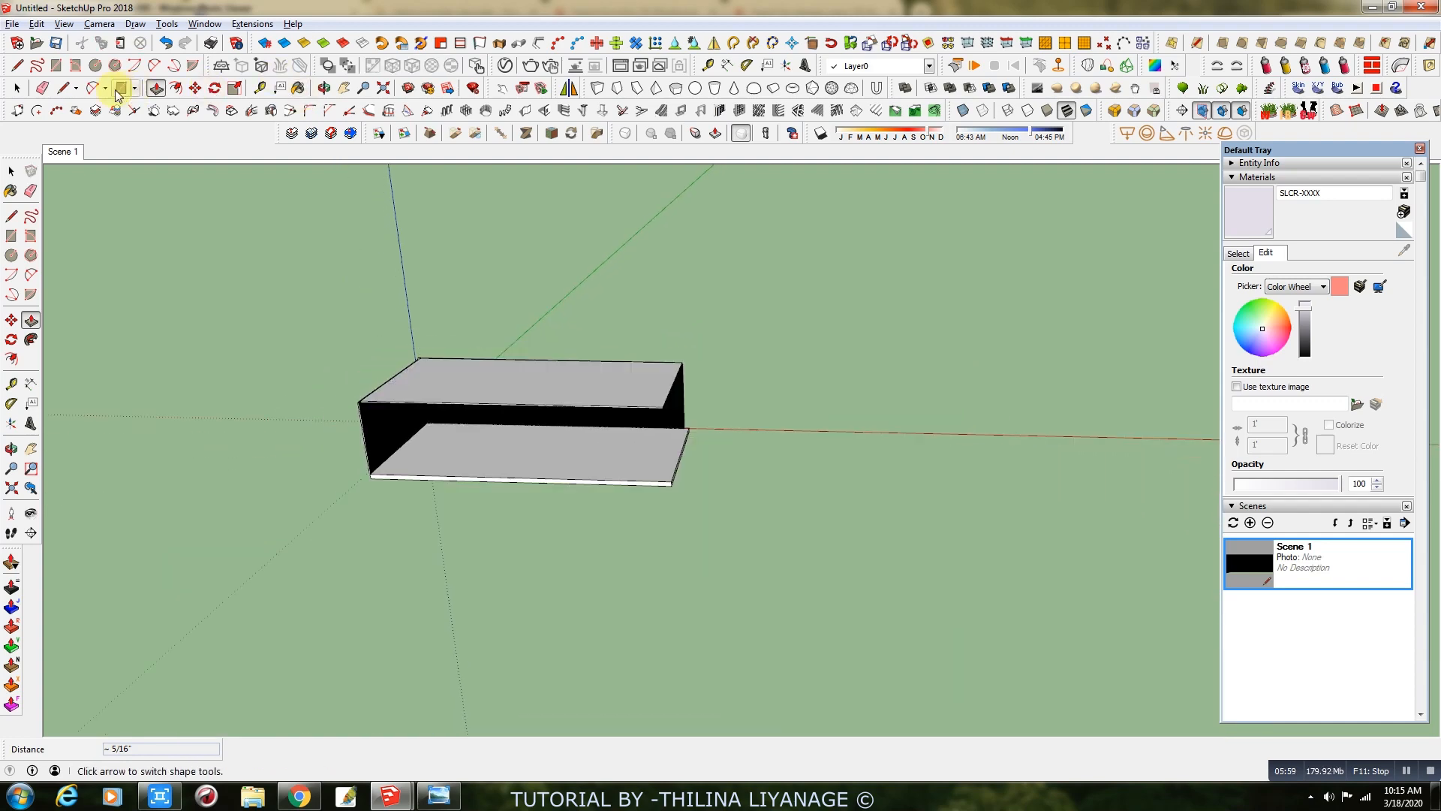
{"action": "left_click", "coordinate": [120, 88]}
{"action": "middle_click_drag", "start_coordinate": [713, 524], "coordinate": [772, 489]}
{"action": "left_click", "coordinate": [772, 484]}
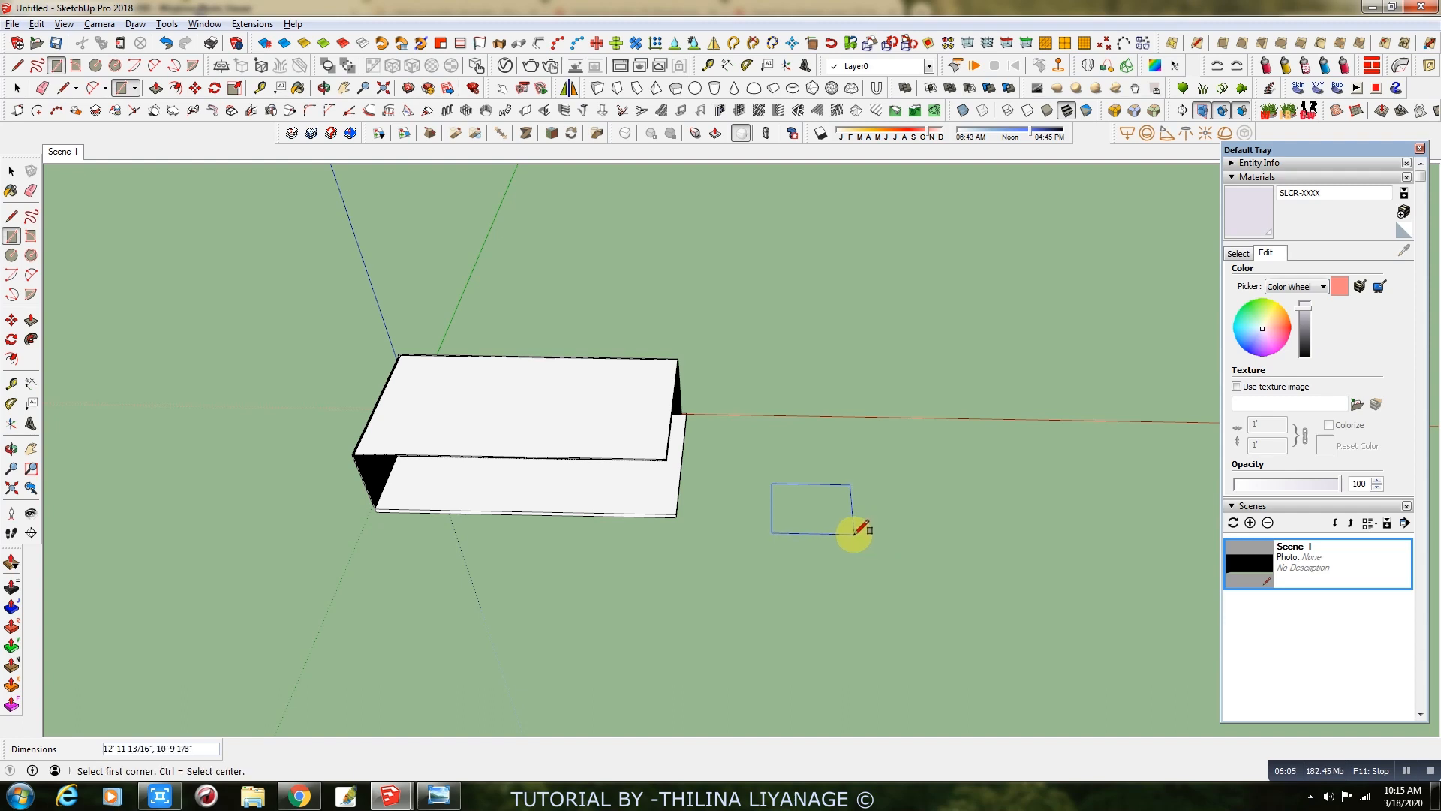
Draw a 2 Point Arc near the rectangle's upper-left corner as the rounded end of a curved profile.
{"action": "scroll", "coordinate": [856, 529], "scroll_direction": "up", "scroll_amount": 5}
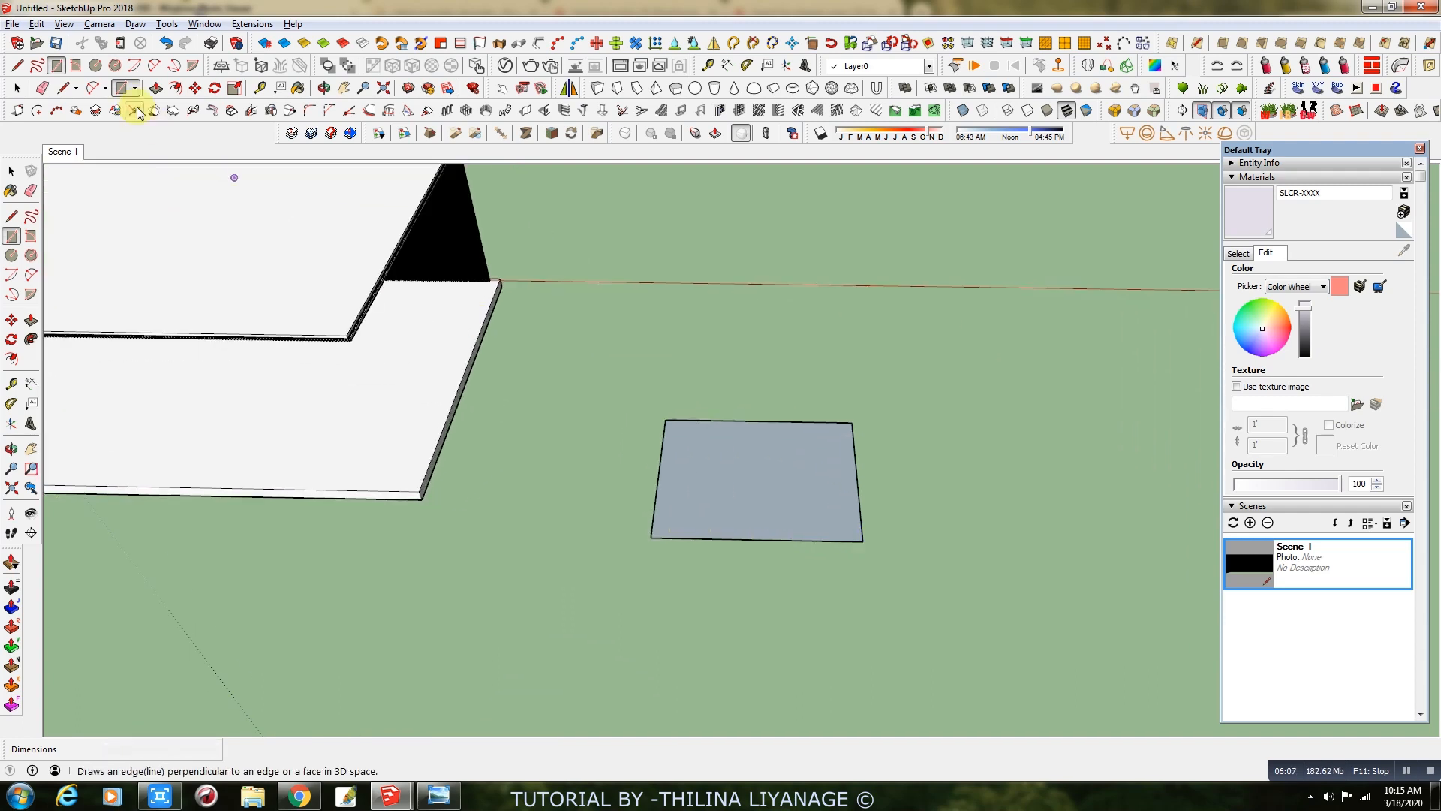
{"action": "left_click", "coordinate": [92, 87]}
{"action": "scroll", "coordinate": [816, 543], "scroll_direction": "up", "scroll_amount": 5}
{"action": "middle_click_drag", "start_coordinate": [704, 507], "coordinate": [664, 385]}
{"action": "left_click", "coordinate": [673, 350]}
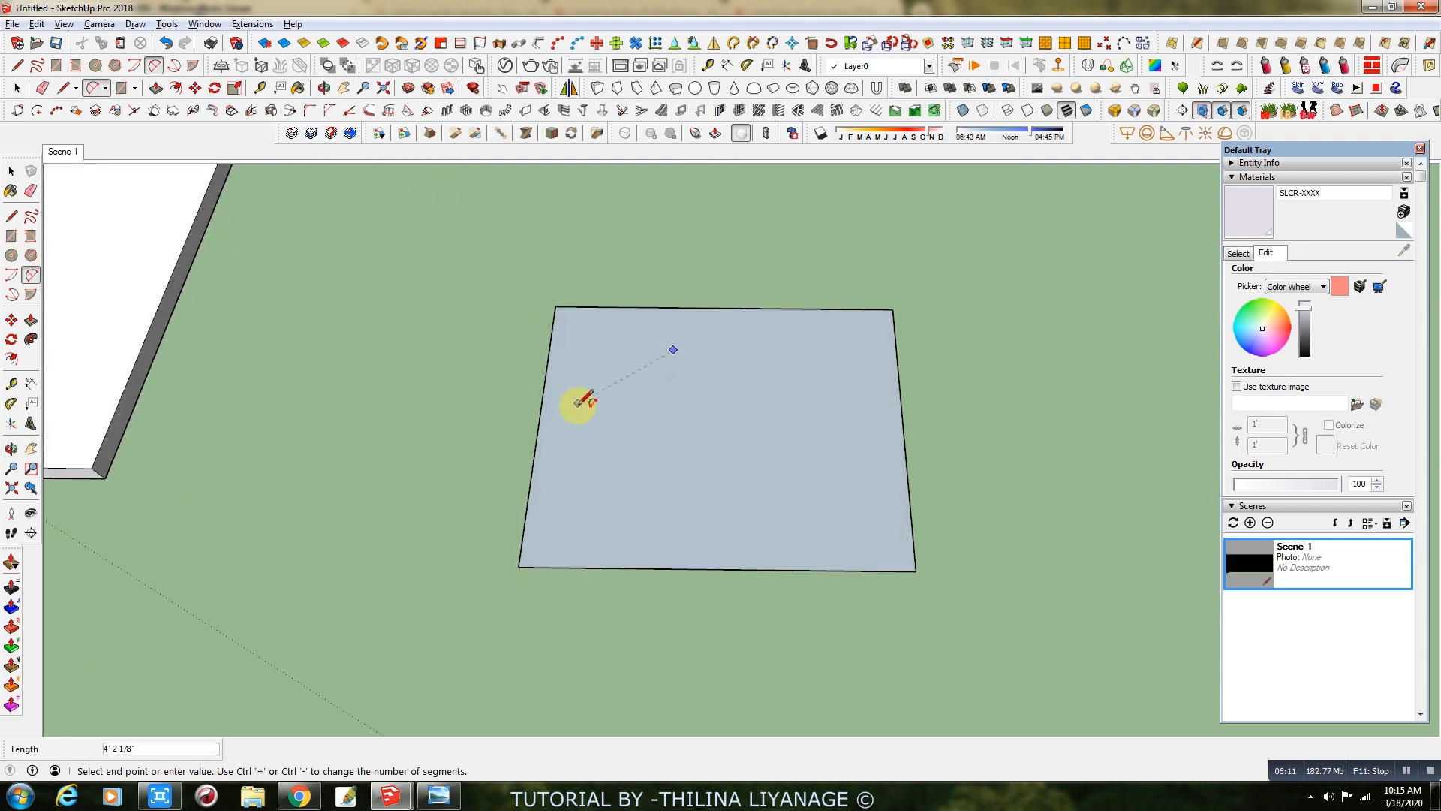
{"action": "left_click", "coordinate": [577, 379]}
{"action": "left_click", "coordinate": [588, 346]}
Continue the profile with two tangent arcs running down the rectangle's left side and along its lower edge.
{"action": "left_click", "coordinate": [578, 378]}
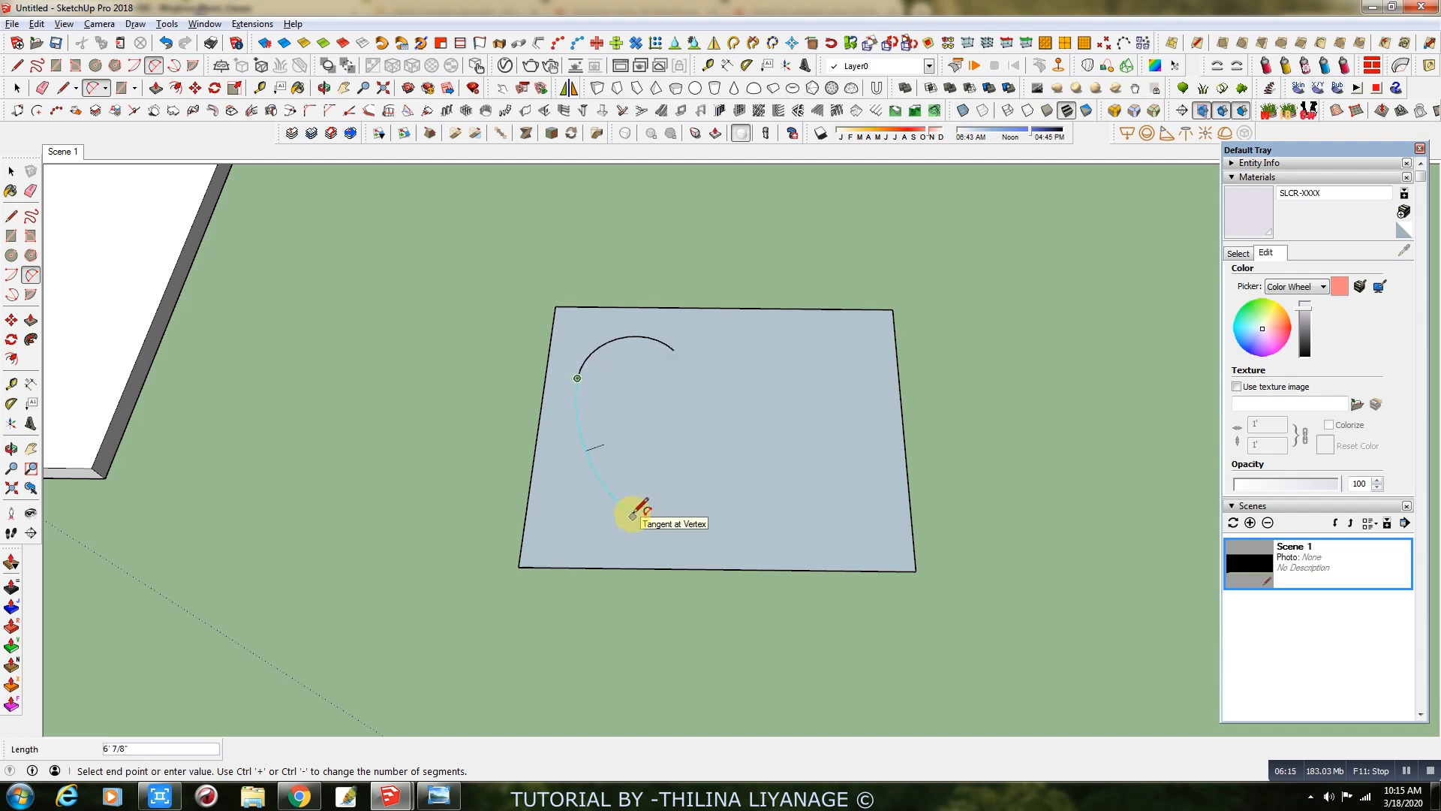
{"action": "left_click", "coordinate": [625, 502]}
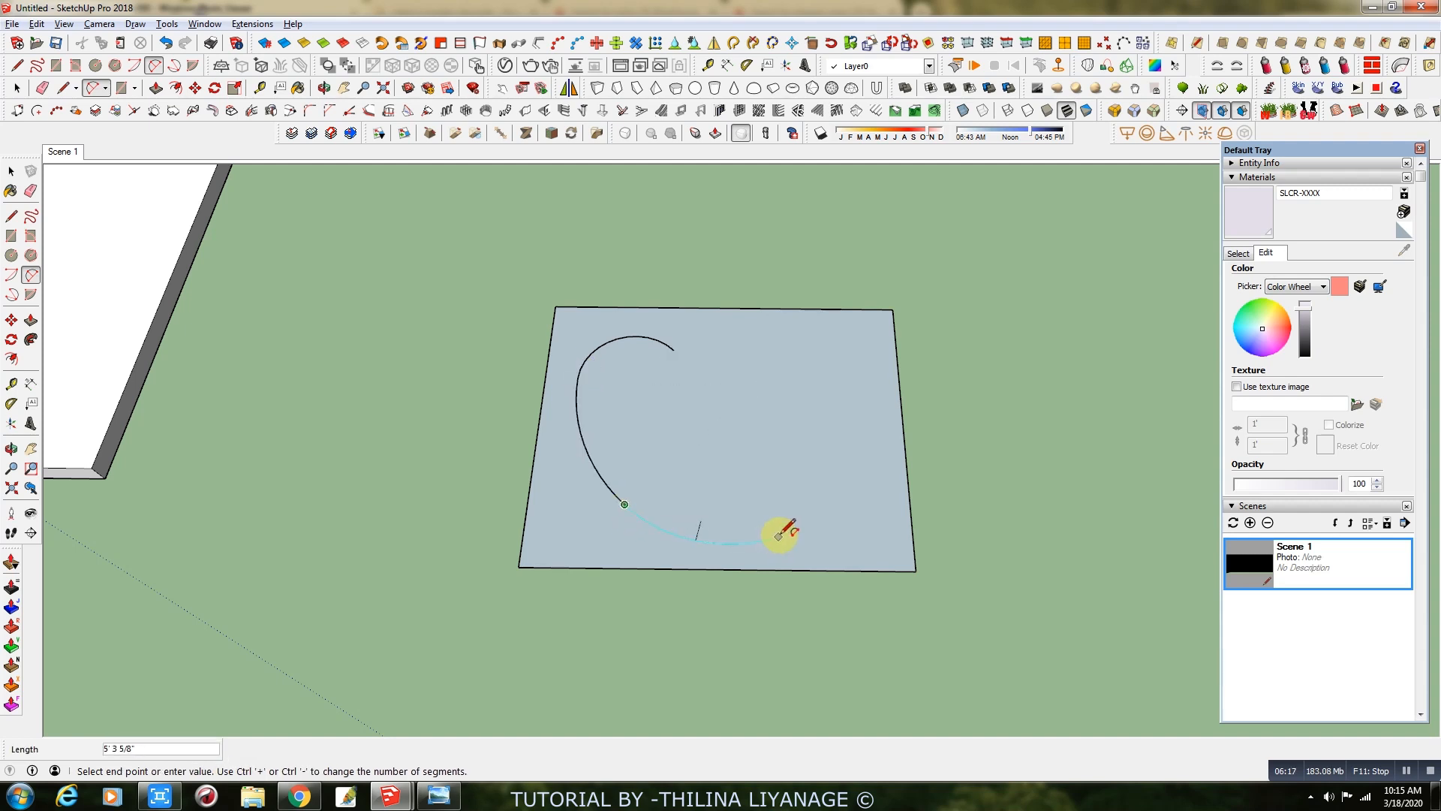
{"action": "double_click", "coordinate": [781, 535]}
{"action": "left_click", "coordinate": [782, 533]}
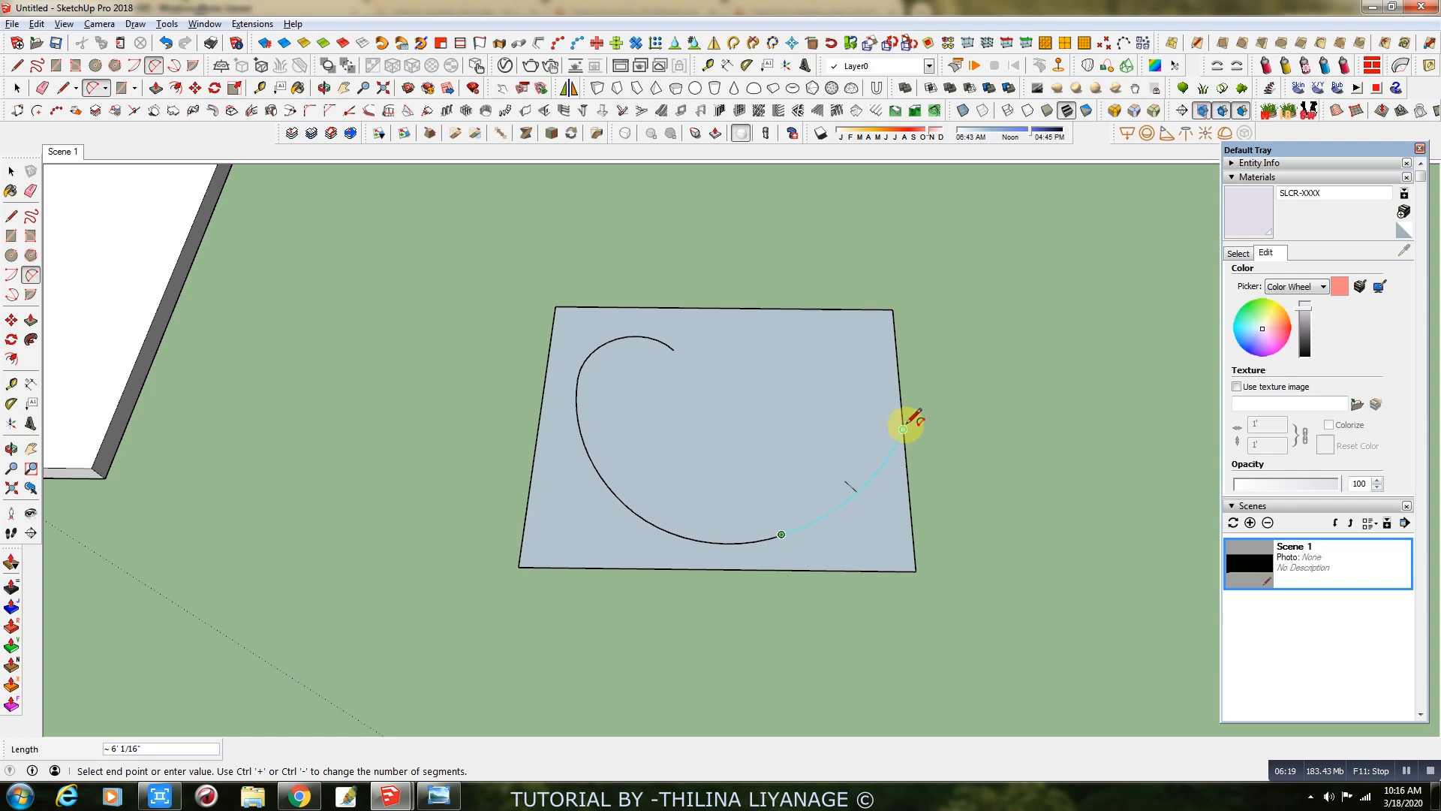
{"action": "key", "text": "Escape"}
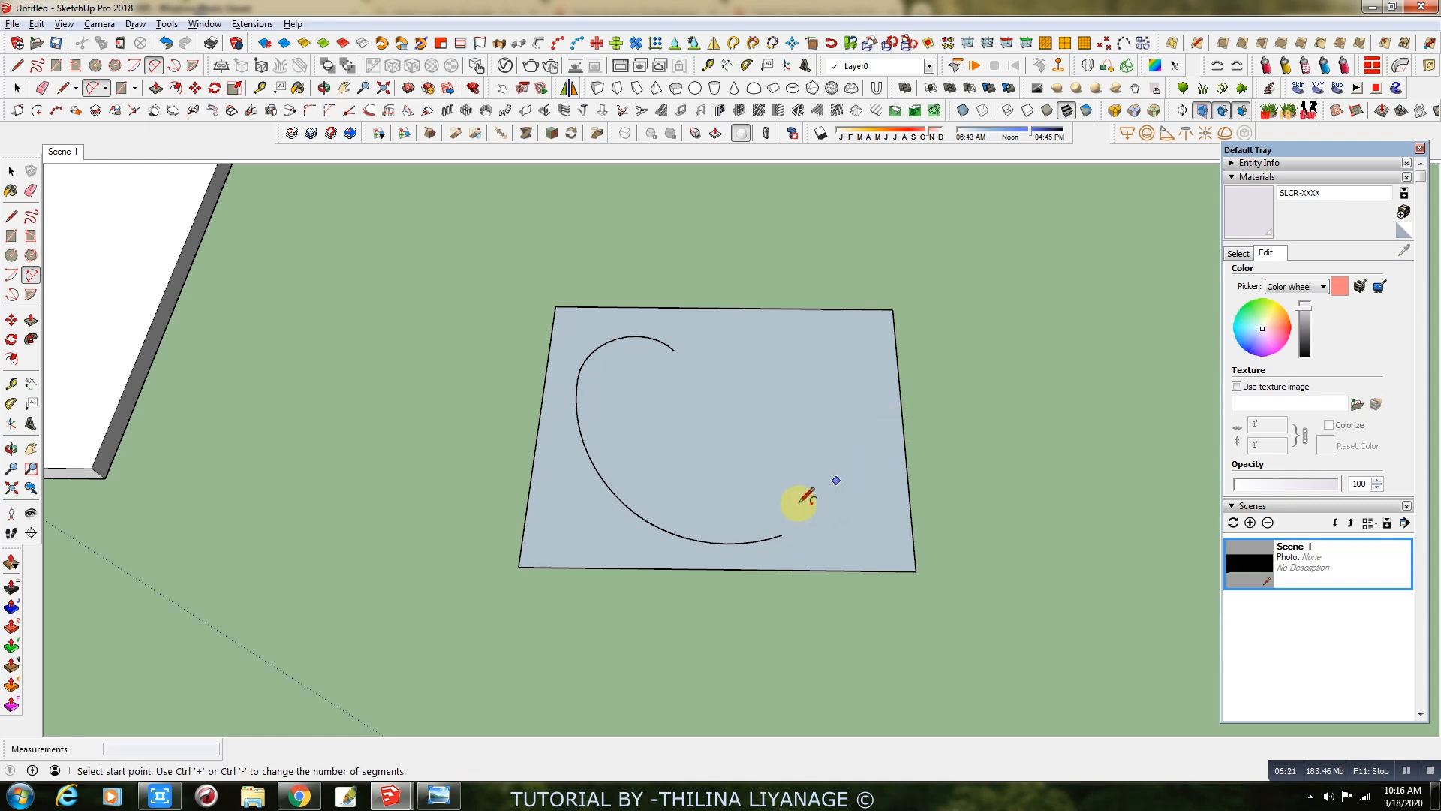
Carry the profile up to the rectangle's right edge with tangent arcs, rounding the right end and curving back down inside.
{"action": "left_click", "coordinate": [782, 534]}
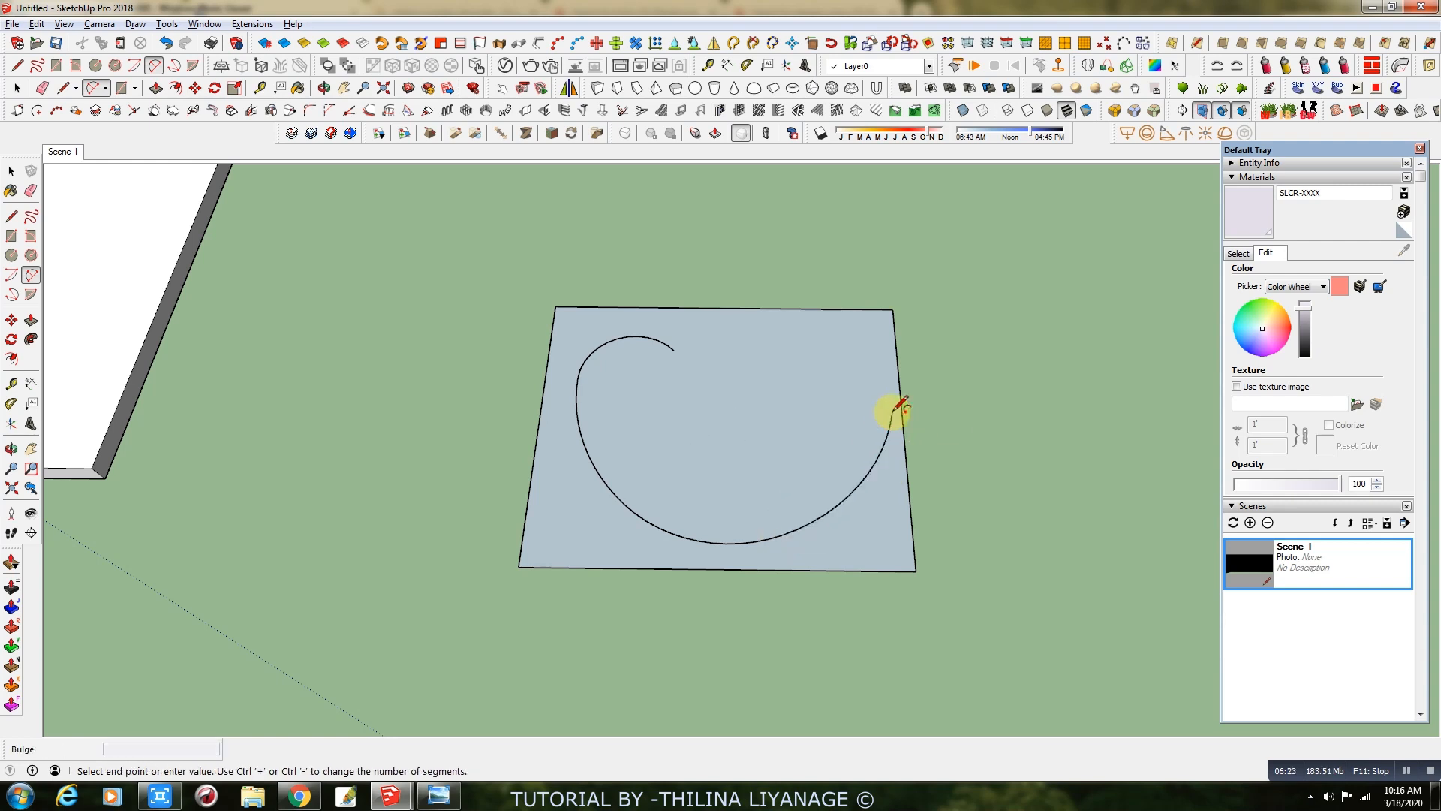
{"action": "left_click", "coordinate": [892, 411]}
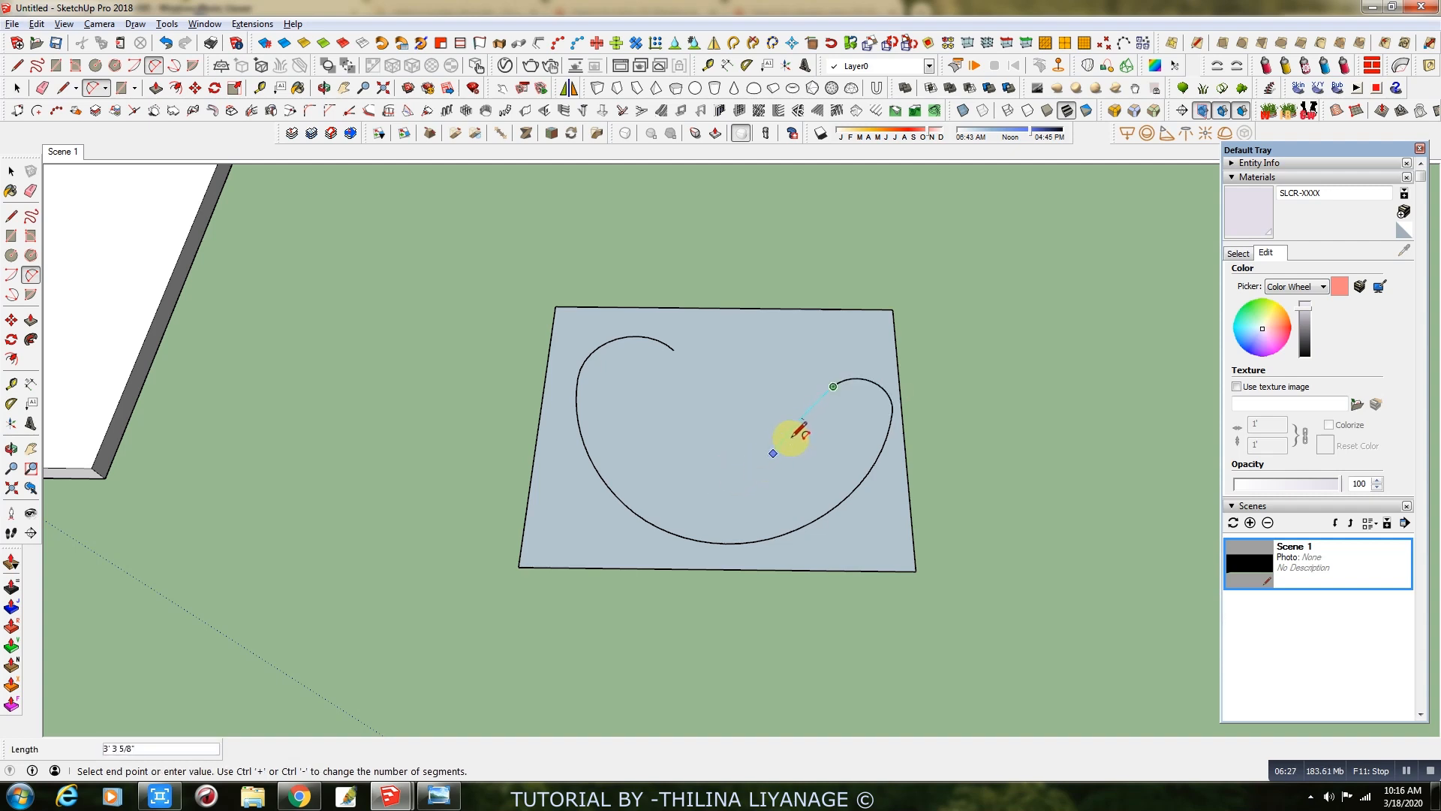
{"action": "key", "text": "Escape"}
{"action": "left_click", "coordinate": [833, 385]}
{"action": "left_click", "coordinate": [791, 466]}
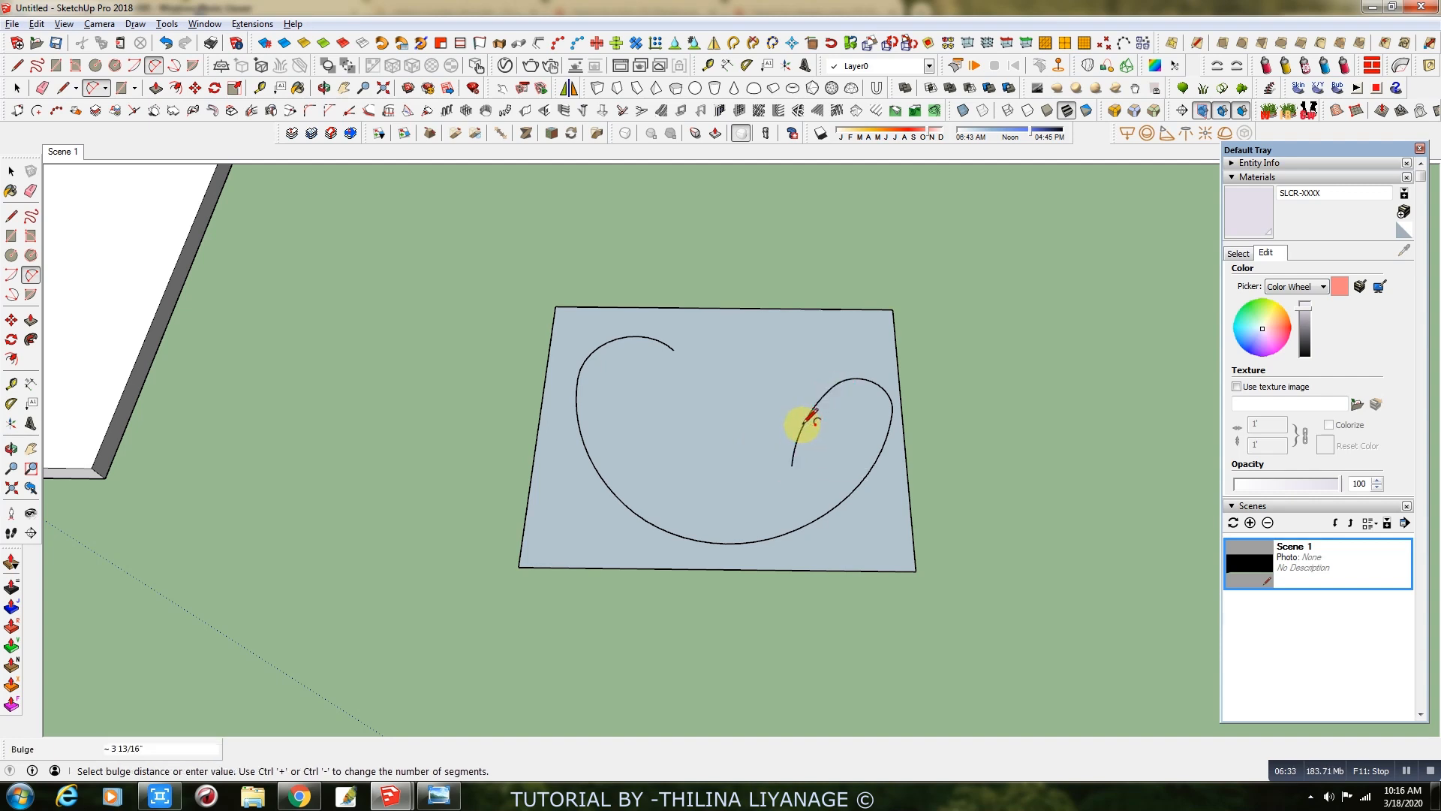
{"action": "left_click", "coordinate": [807, 421]}
Continue the profile's inner edge with arcs along its lower curve and up the left side to the upper-left rounded end.
{"action": "left_click", "coordinate": [799, 436]}
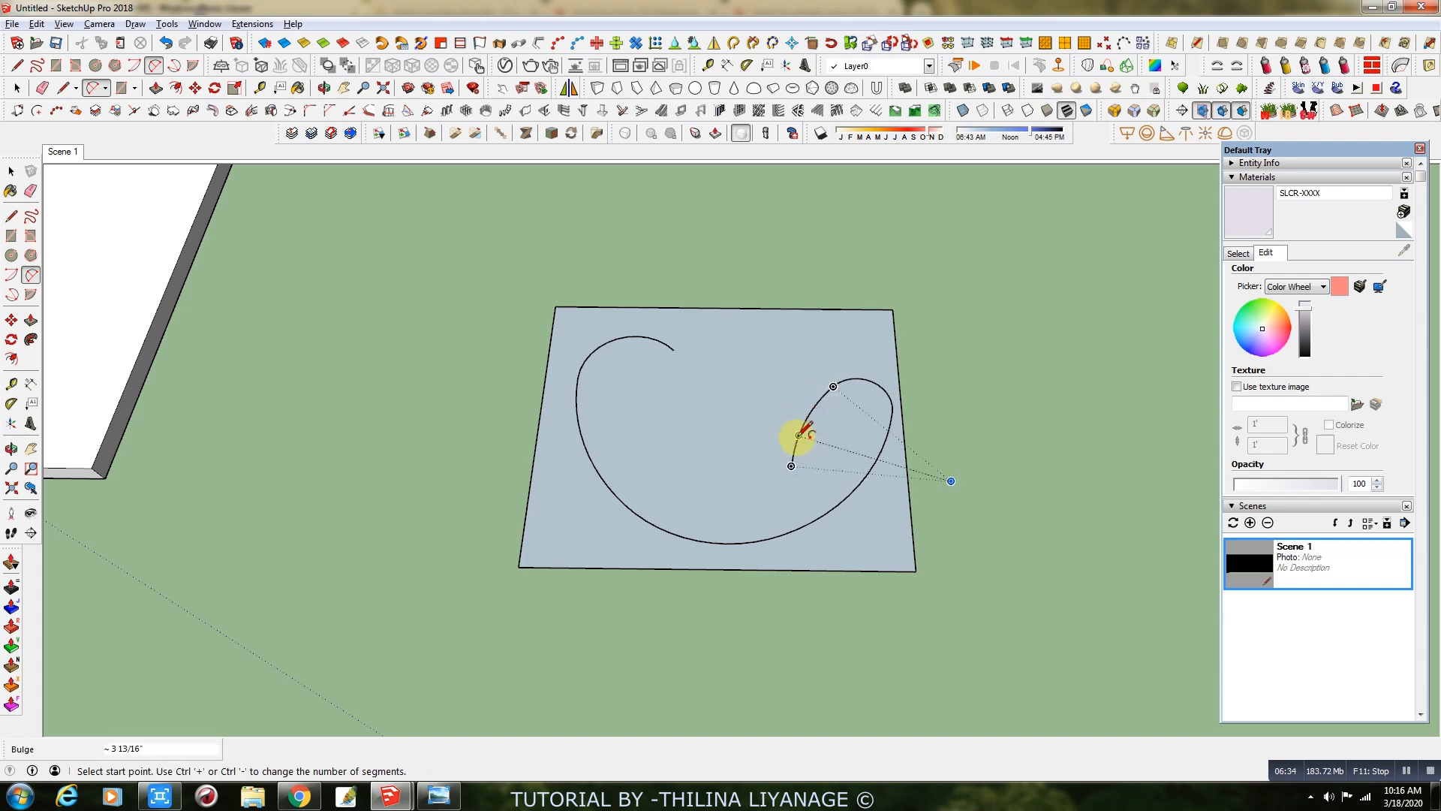
{"action": "left_click", "coordinate": [692, 458]}
{"action": "left_click", "coordinate": [692, 460]}
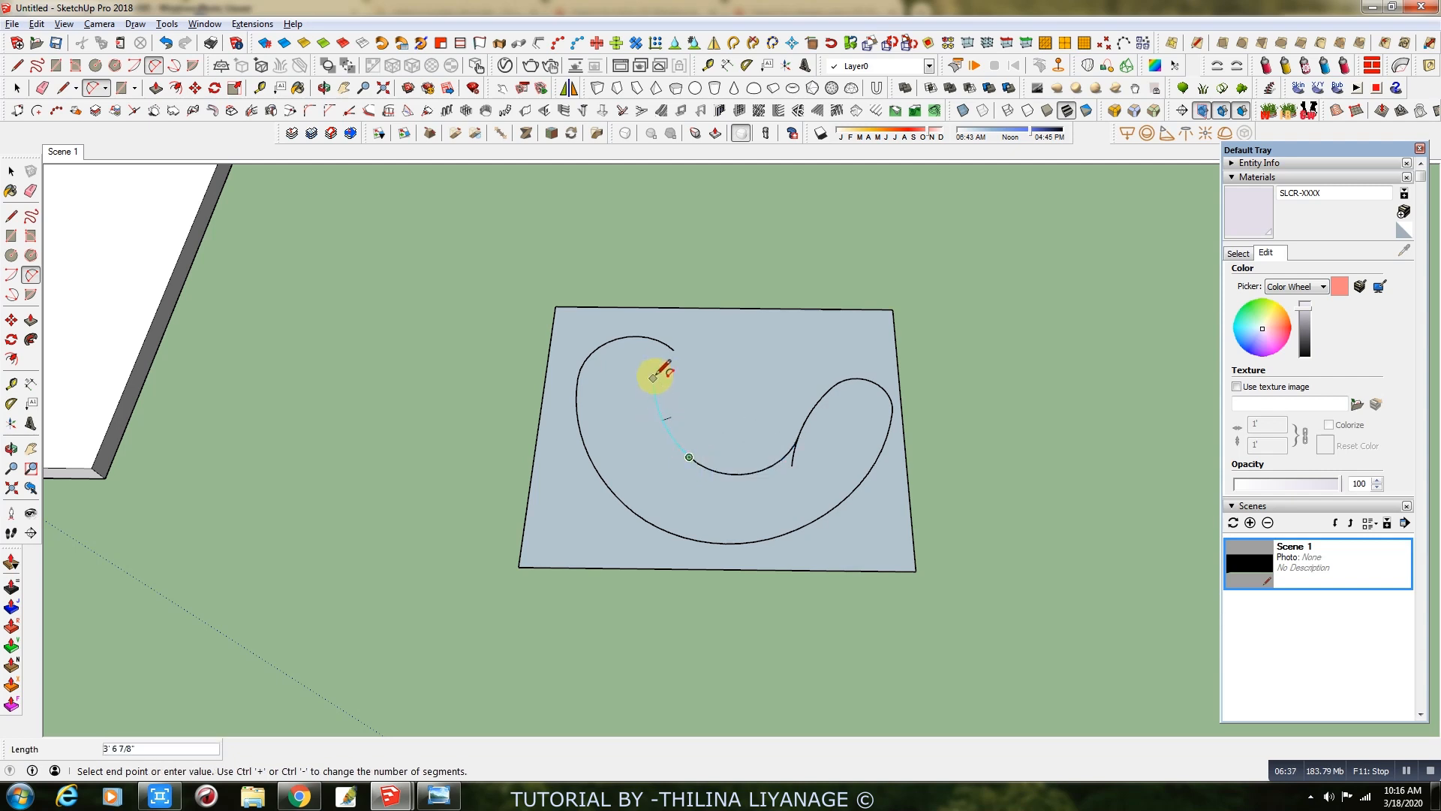
{"action": "scroll", "coordinate": [659, 378], "scroll_direction": "up", "scroll_amount": 2}
{"action": "left_click", "coordinate": [654, 392]}
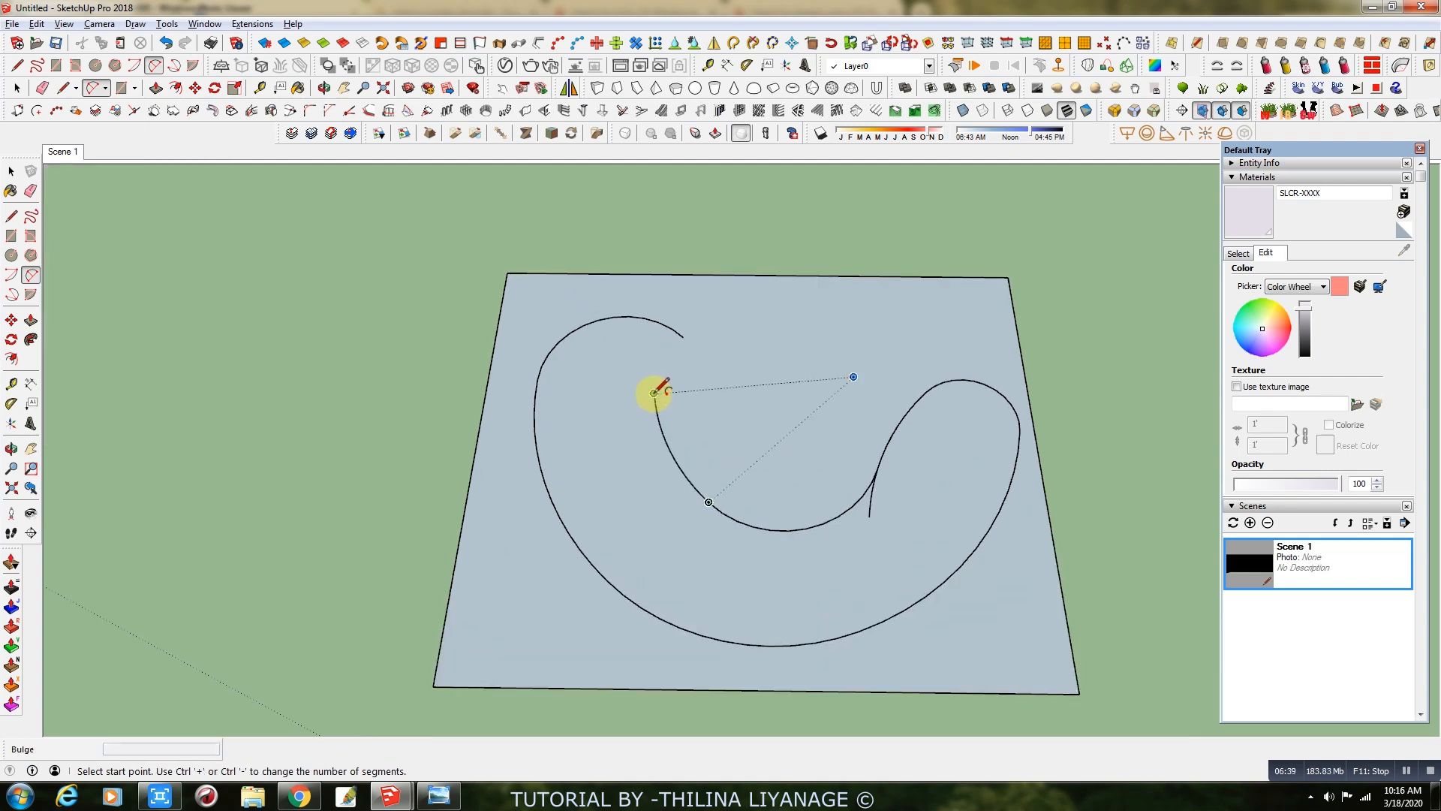
{"action": "left_click", "coordinate": [654, 392]}
{"action": "left_click", "coordinate": [682, 336]}
Bridge the inner junction near the profile's right end with a short arc and erase the stray segments around it.
{"action": "scroll", "coordinate": [898, 438], "scroll_direction": "up", "scroll_amount": 5}
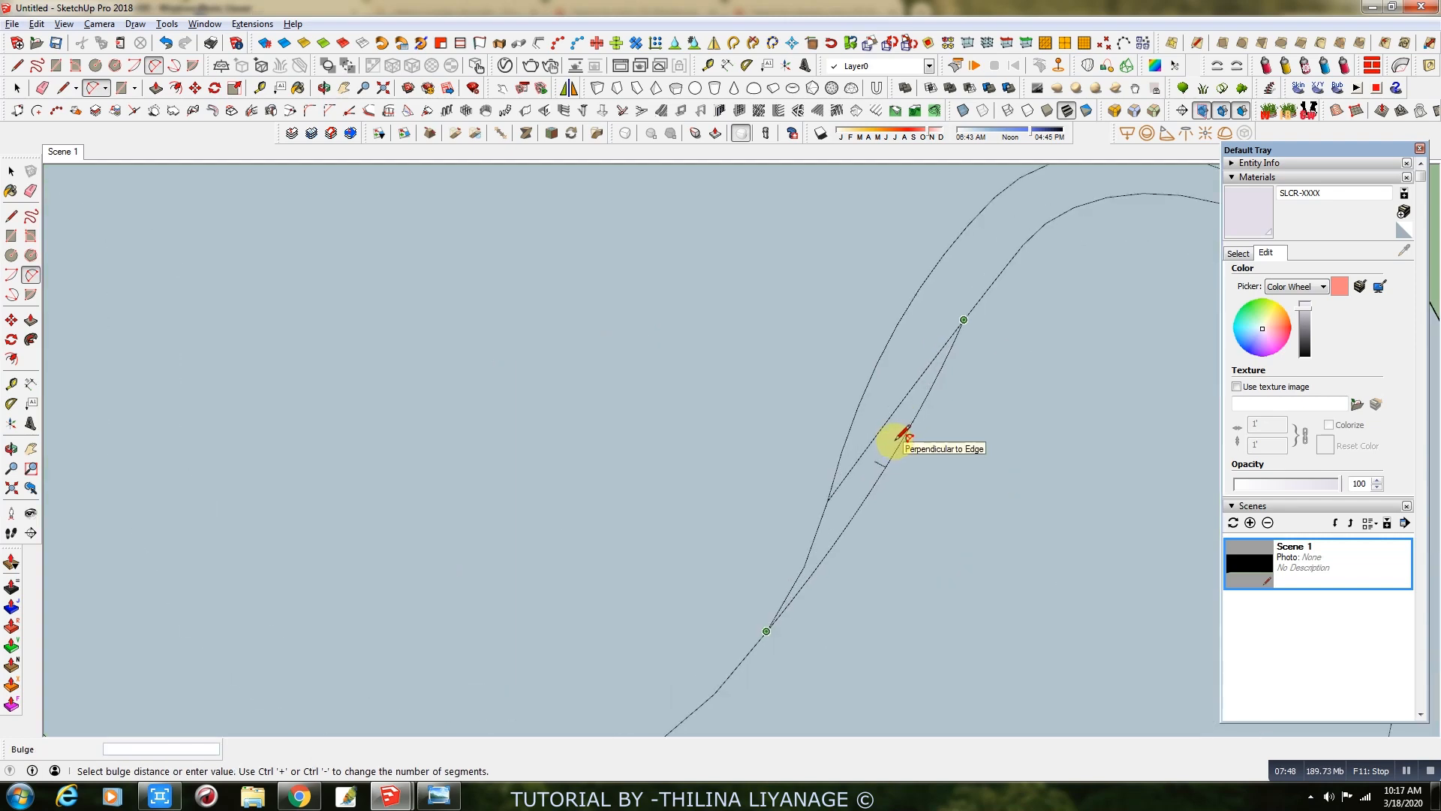
{"action": "left_click", "coordinate": [897, 438]}
{"action": "scroll", "coordinate": [773, 451], "scroll_direction": "down", "scroll_amount": 8}
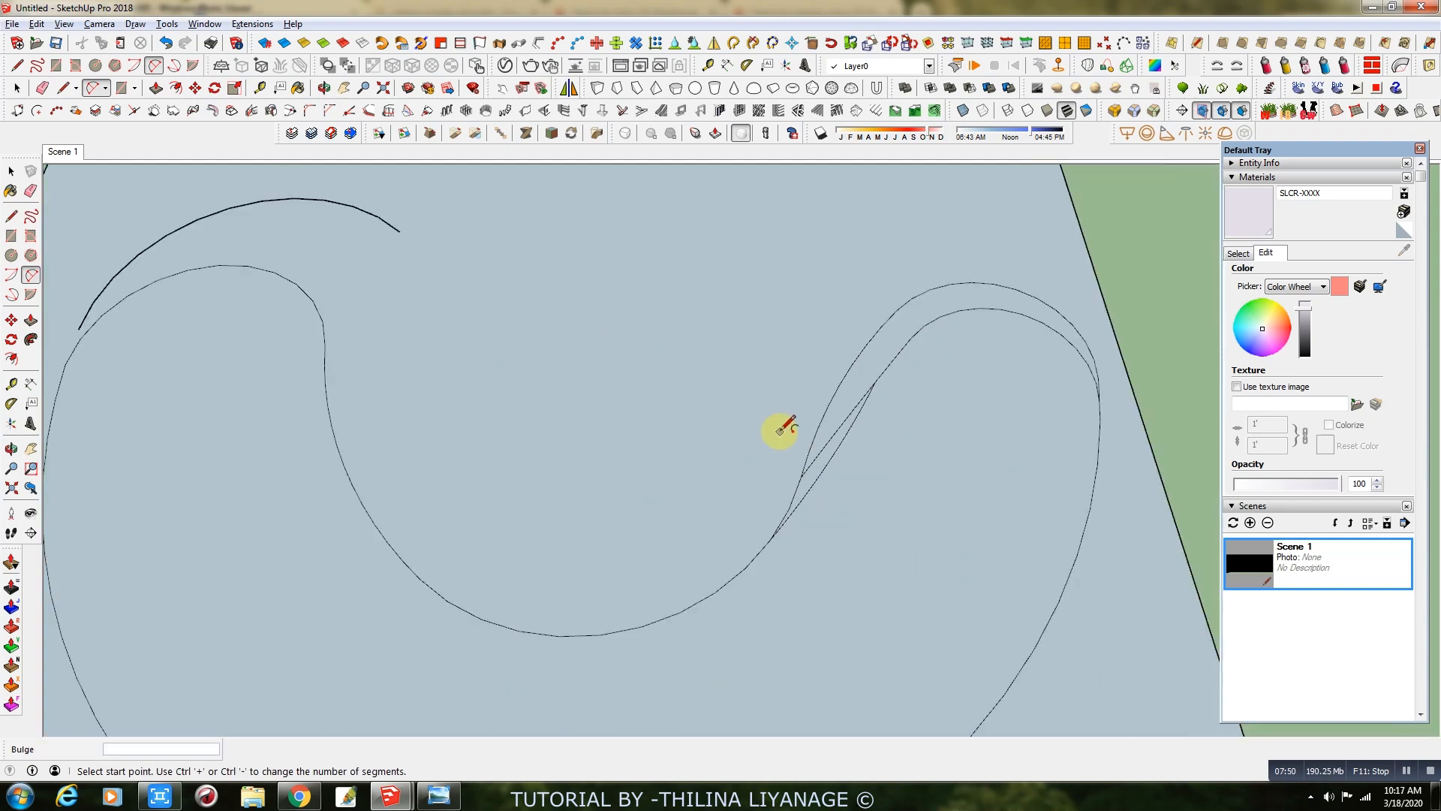
{"action": "left_click", "coordinate": [44, 89]}
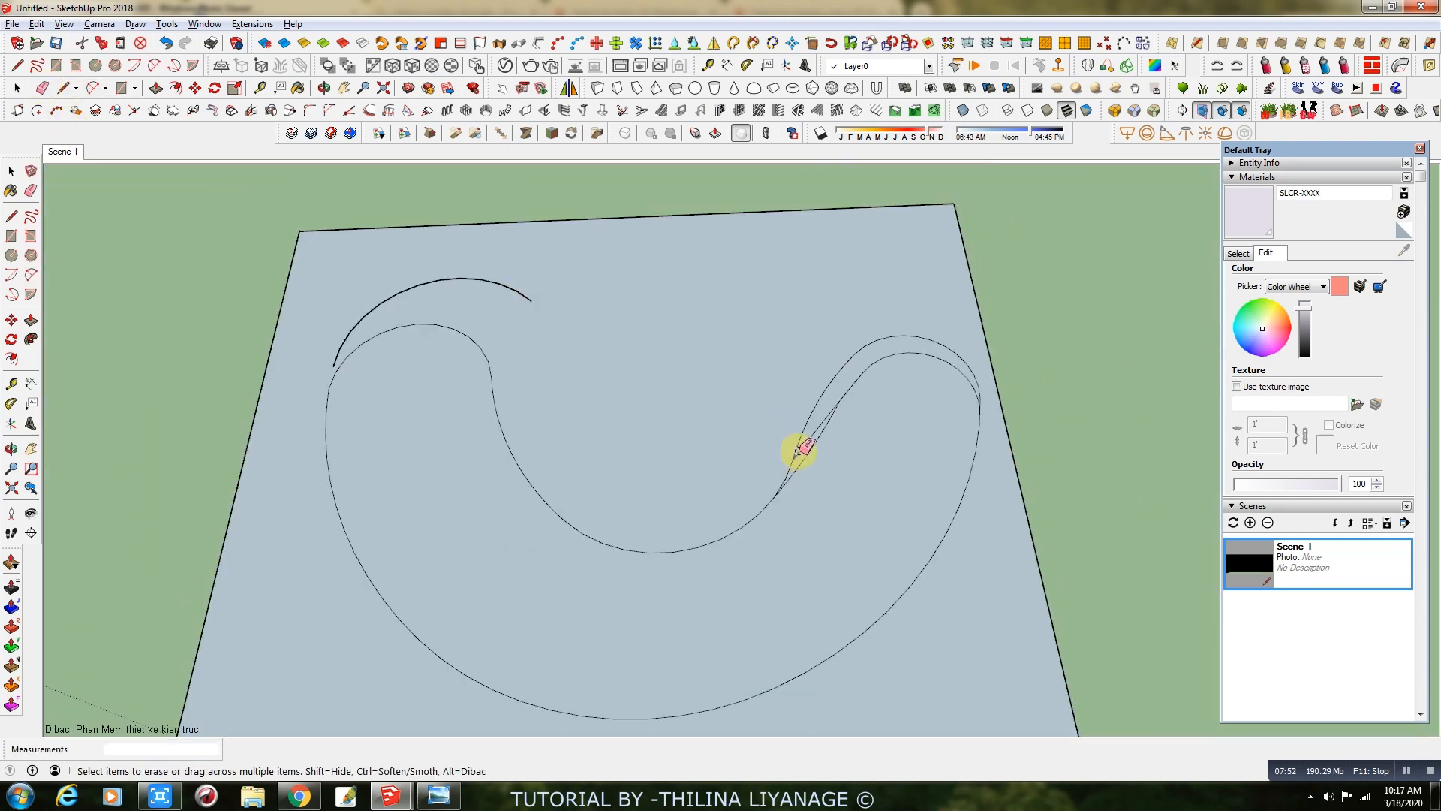
{"action": "scroll", "coordinate": [801, 448], "scroll_direction": "up", "scroll_amount": 2}
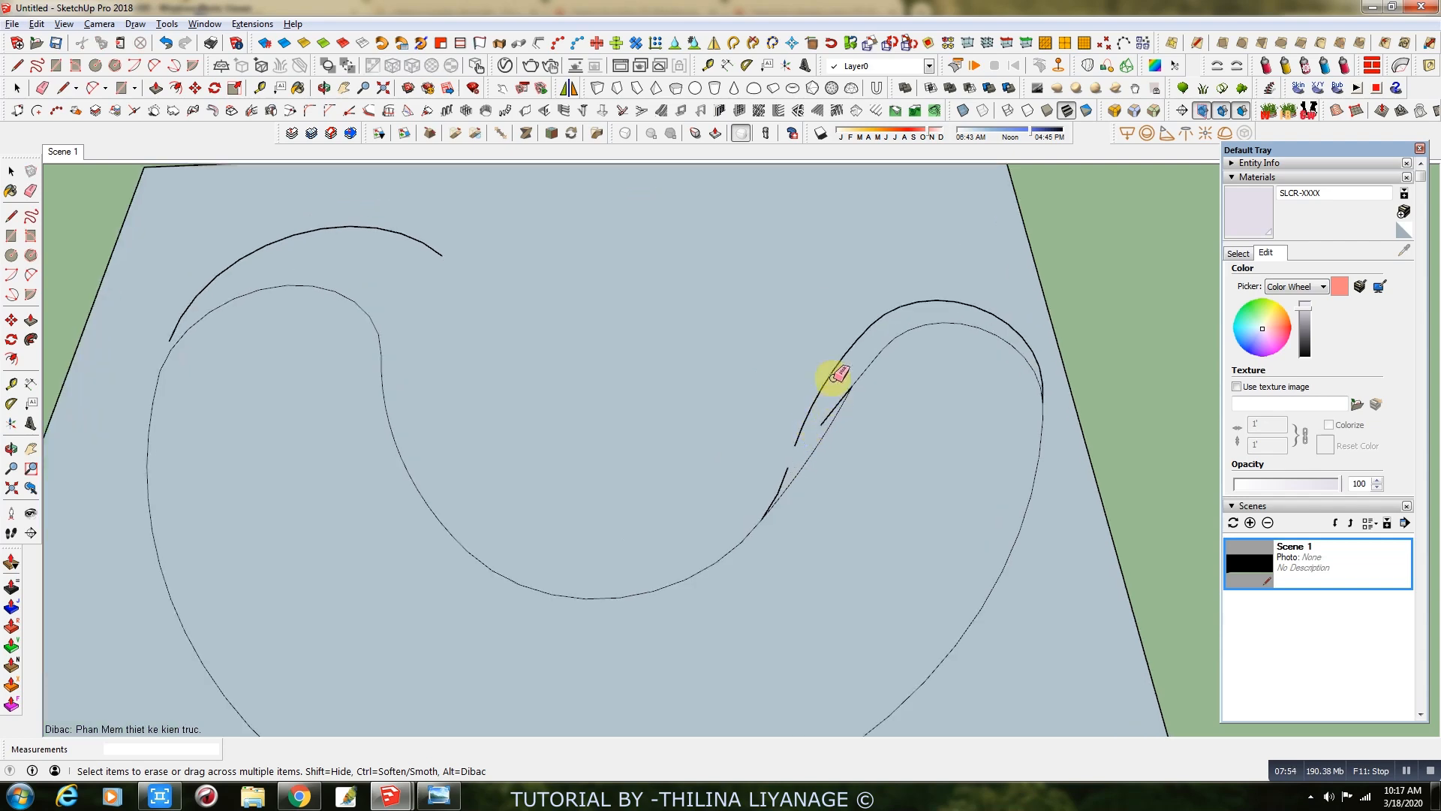
{"action": "scroll", "coordinate": [434, 302], "scroll_direction": "down", "scroll_amount": 1}
Copy the closed crescent face about 19' 4" to the right, onto the ground outside the rectangle.
{"action": "left_click", "coordinate": [17, 88]}
{"action": "left_click", "coordinate": [345, 432]}
{"action": "scroll", "coordinate": [409, 412], "scroll_direction": "down", "scroll_amount": 3}
{"action": "left_click", "coordinate": [195, 88]}
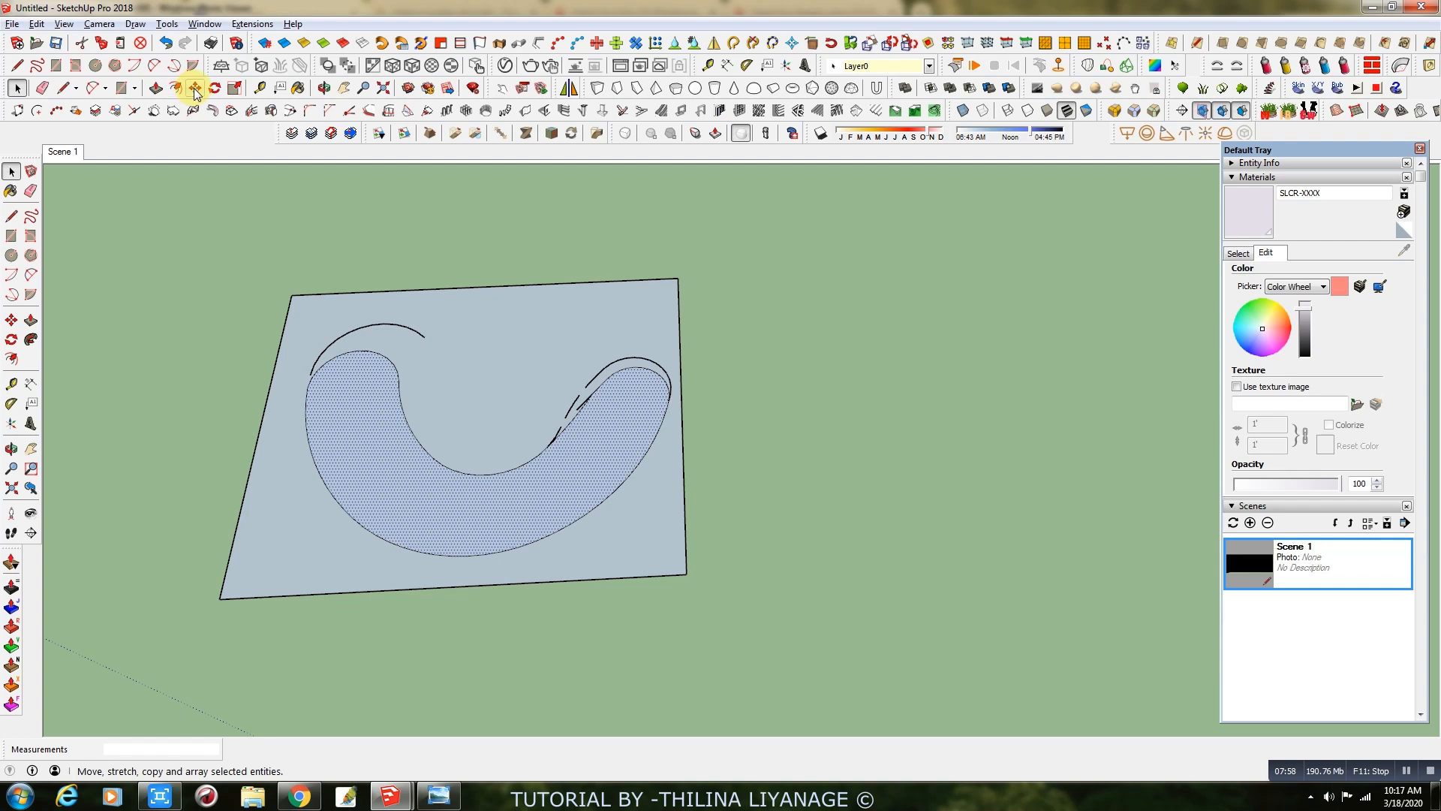
{"action": "scroll", "coordinate": [334, 465], "scroll_direction": "down", "scroll_amount": 1}
{"action": "left_click", "coordinate": [371, 642]}
{"action": "key", "text": "ctrl"}
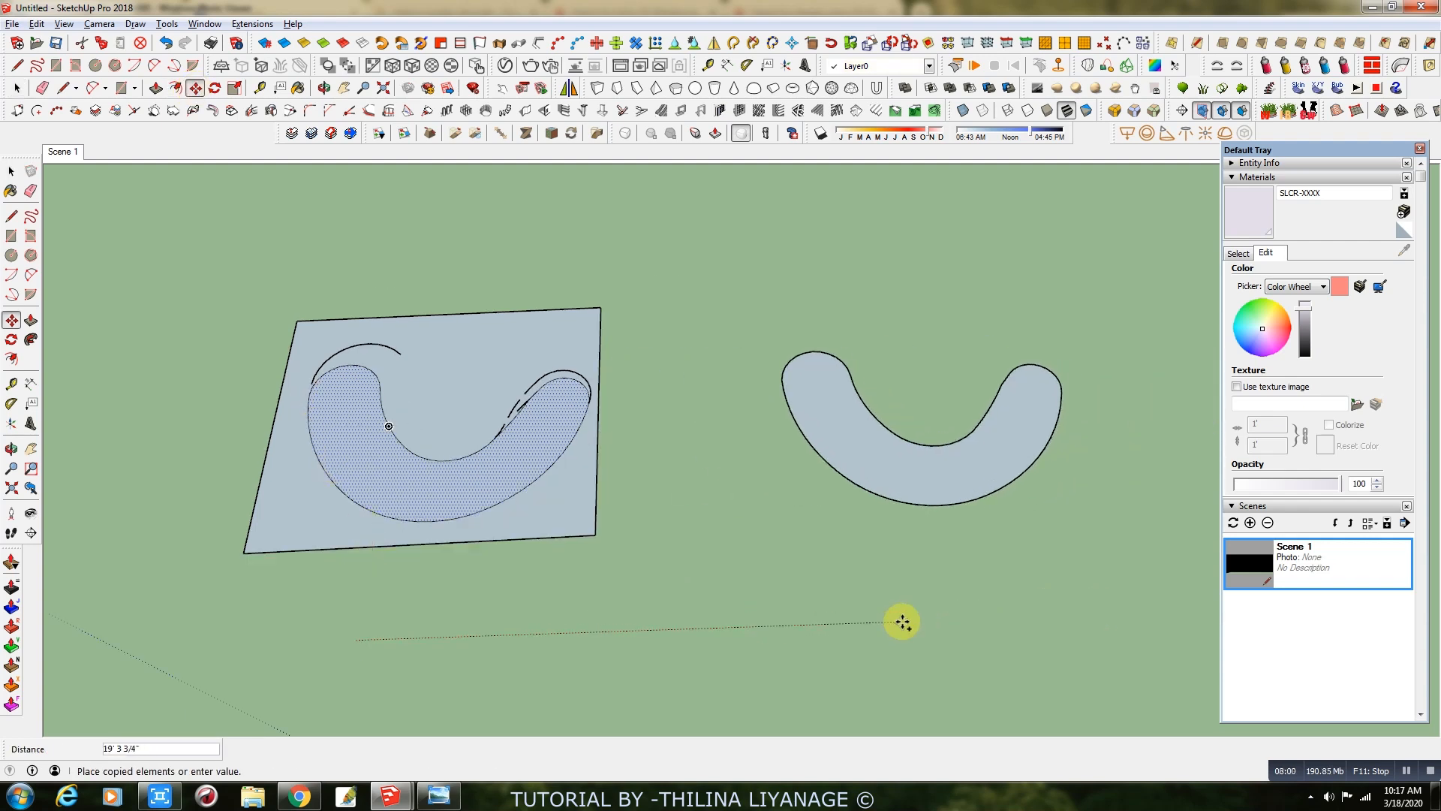
{"action": "left_click", "coordinate": [897, 609]}
Delete the original rectangle together with its crescent drawing and leftover arc segments.
{"action": "left_click", "coordinate": [16, 88]}
{"action": "left_click_drag", "start_coordinate": [242, 269], "coordinate": [695, 634]}
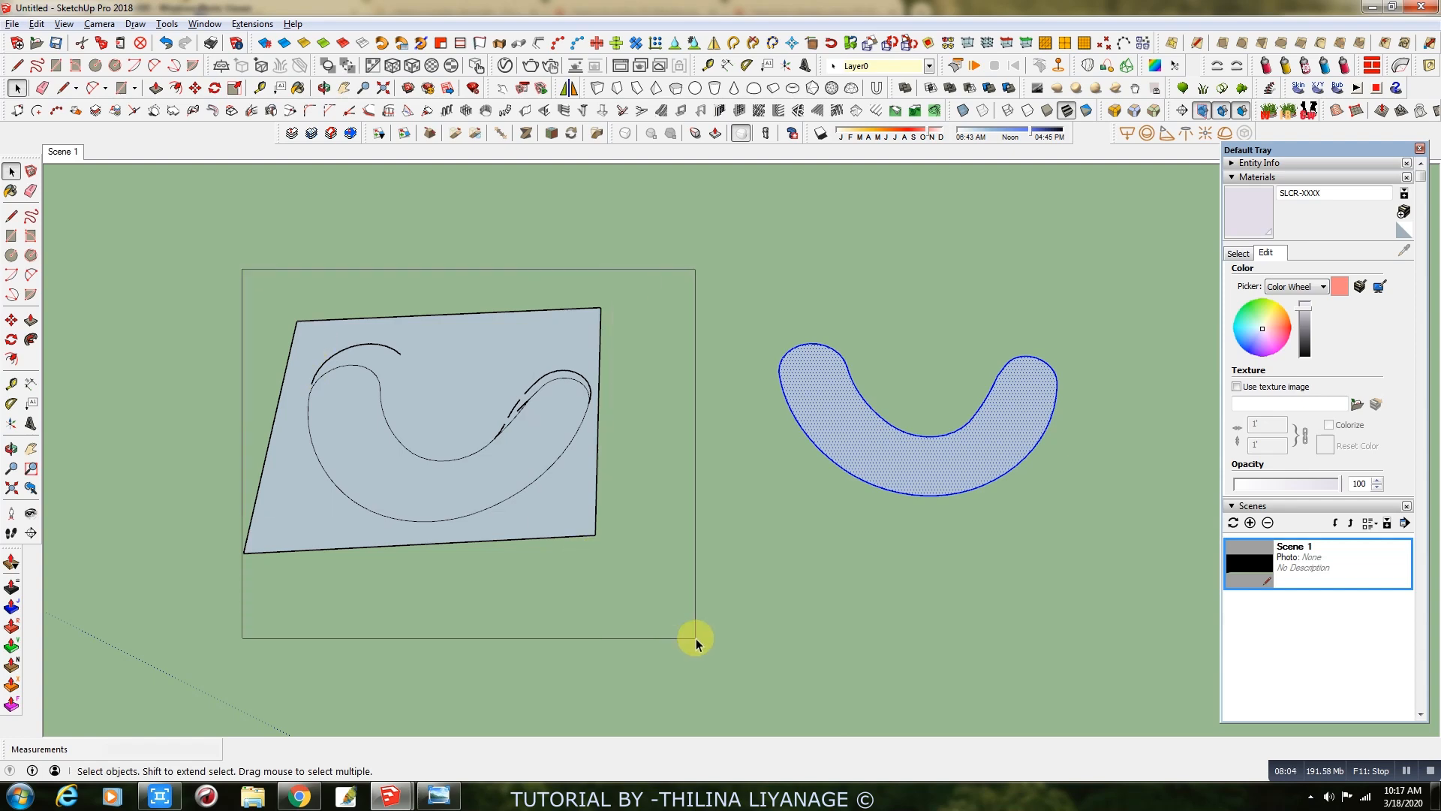
{"action": "key", "text": "Delete"}
Extrude the copied crescent face upward 2' 3" with Push/Pull.
{"action": "scroll", "coordinate": [988, 421], "scroll_direction": "up", "scroll_amount": 4}
{"action": "scroll", "coordinate": [988, 426], "scroll_direction": "up", "scroll_amount": 1}
{"action": "key", "text": "p"}
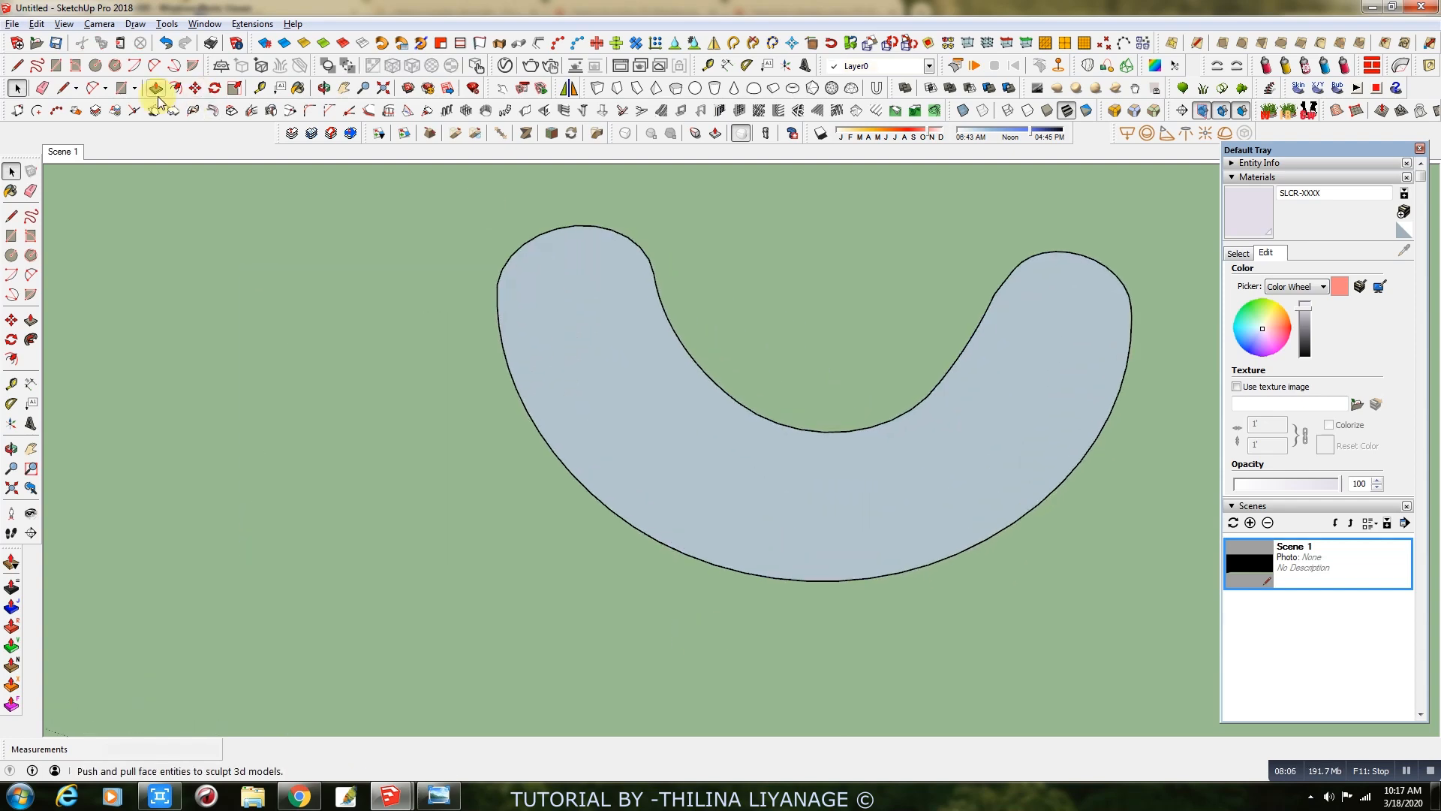
{"action": "left_click", "coordinate": [765, 517]}
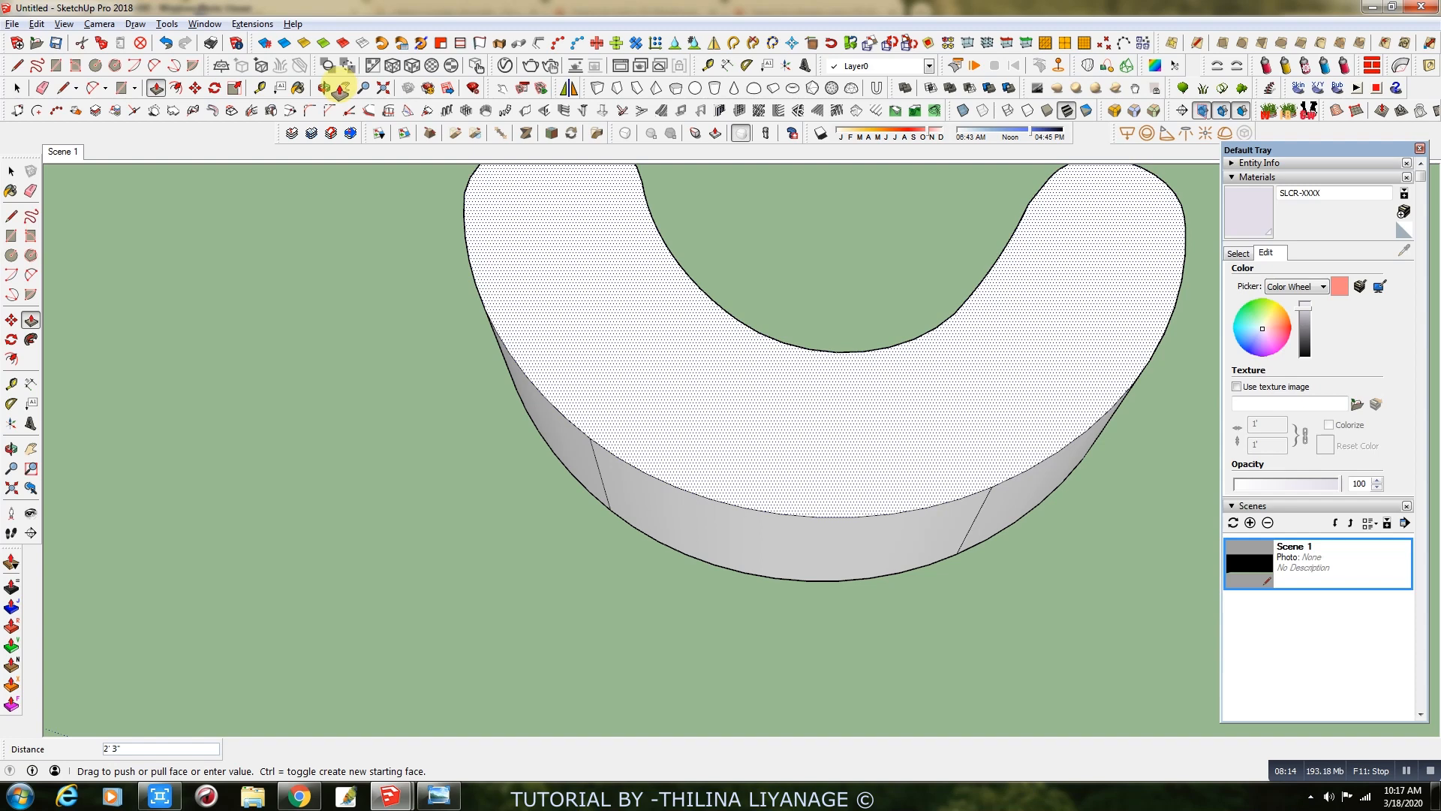
Scale the crescent solid's top face about its center by about 1.14 so the side walls flare outward.
{"action": "middle_click_drag", "start_coordinate": [659, 330], "coordinate": [672, 345]}
{"action": "left_click", "coordinate": [16, 88]}
{"action": "left_click", "coordinate": [767, 340]}
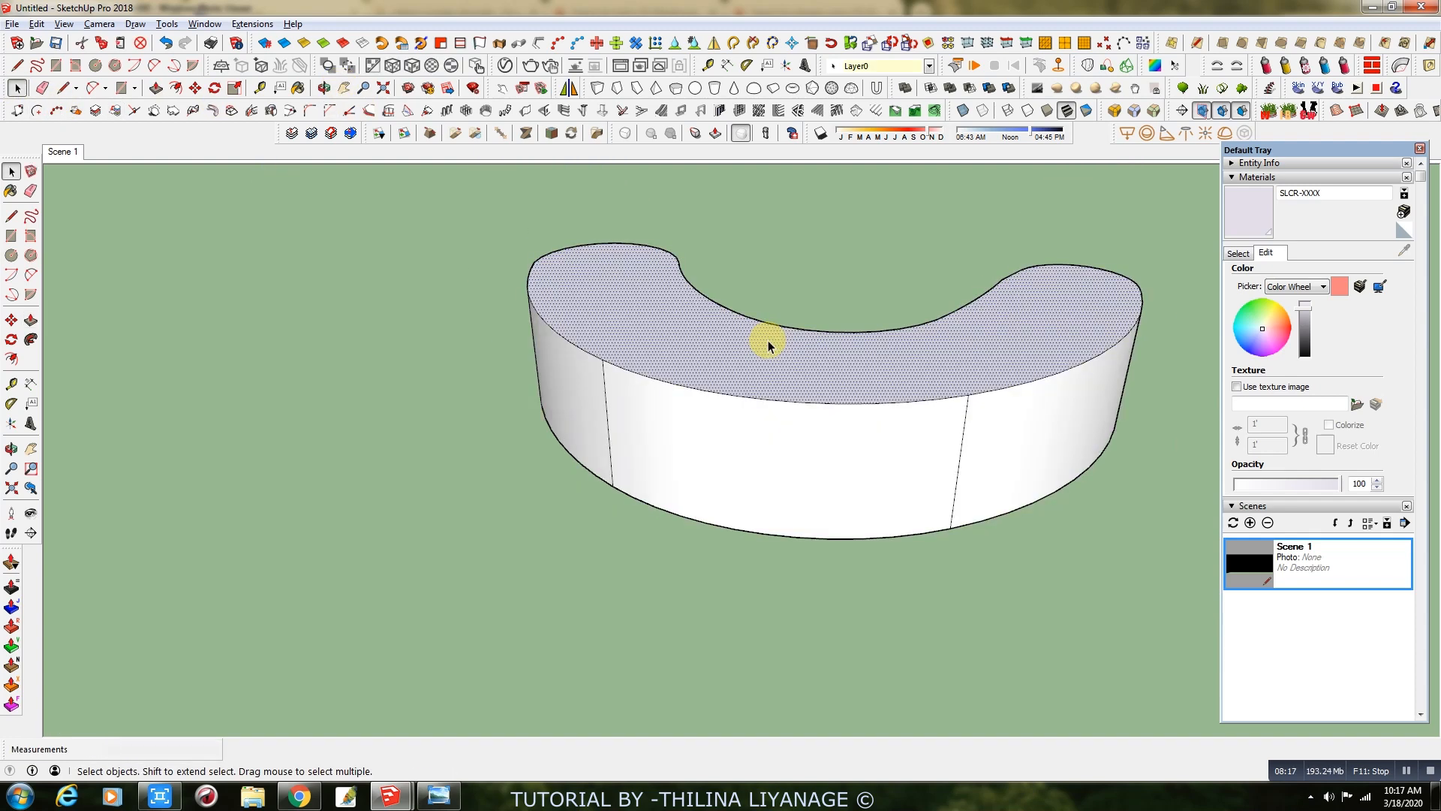
{"action": "left_click", "coordinate": [235, 89]}
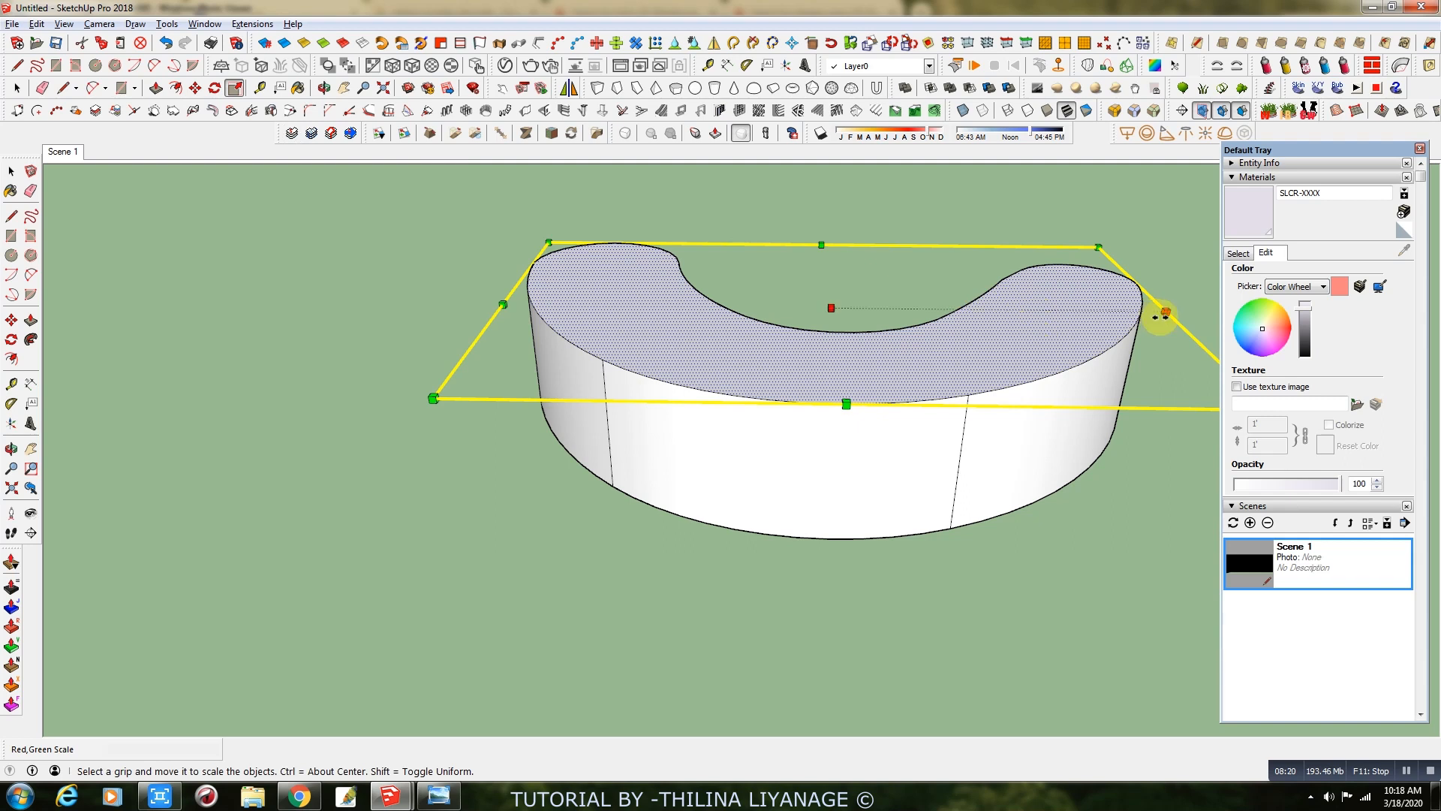
{"action": "left_click_drag", "start_coordinate": [1163, 311], "coordinate": [1214, 313]}
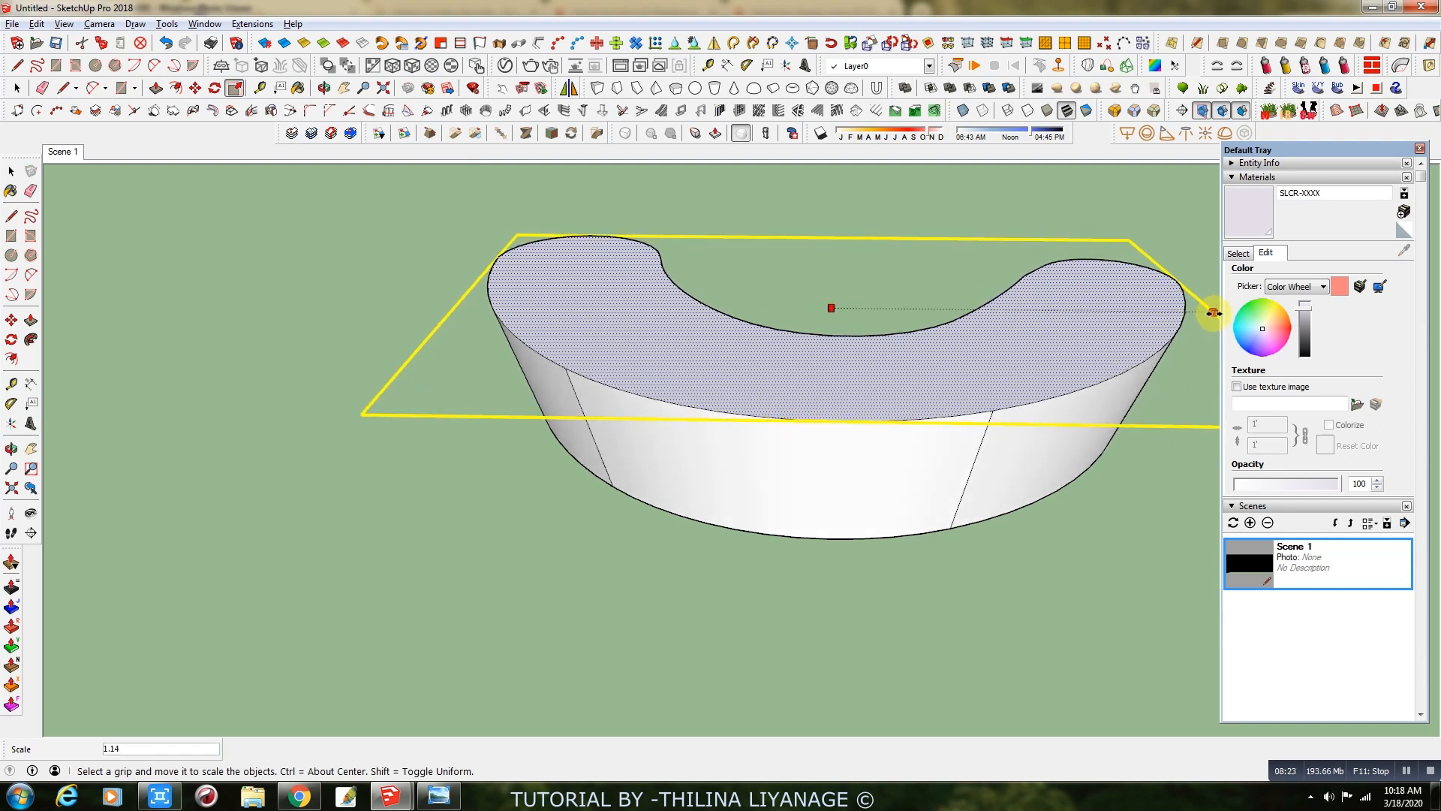
{"action": "left_click_drag", "start_coordinate": [1214, 313], "coordinate": [1214, 313]}
{"action": "middle_click_drag", "start_coordinate": [836, 627], "coordinate": [868, 561]}
{"action": "left_click_drag", "start_coordinate": [1131, 347], "coordinate": [1143, 347]}
Try to delete the left seam edge on the crescent desk's curved front wall.
{"action": "left_click", "coordinate": [15, 89]}
{"action": "left_click", "coordinate": [538, 485]}
{"action": "middle_click_drag", "start_coordinate": [579, 562], "coordinate": [597, 405]}
{"action": "left_click", "coordinate": [596, 409]}
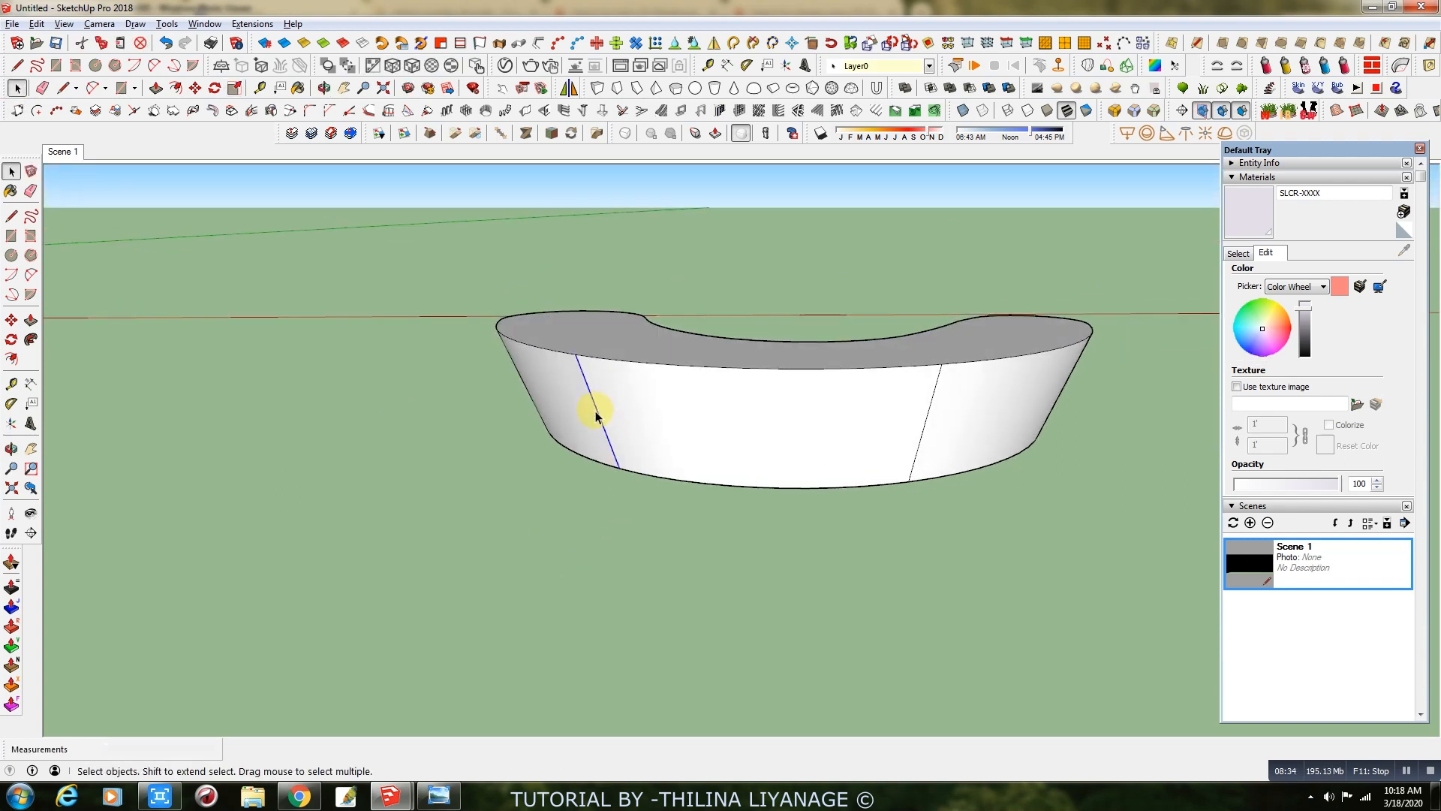
{"action": "key", "text": "Delete"}
{"action": "key", "text": "ctrl+z"}
Select the whole flared crescent desk and make it a group.
{"action": "scroll", "coordinate": [701, 540], "scroll_direction": "down", "scroll_amount": 3}
{"action": "middle_click_drag", "start_coordinate": [700, 540], "coordinate": [656, 467]}
{"action": "left_click_drag", "start_coordinate": [468, 313], "coordinate": [991, 527]}
{"action": "right_click", "coordinate": [771, 451]}
{"action": "left_click", "coordinate": [820, 141]}
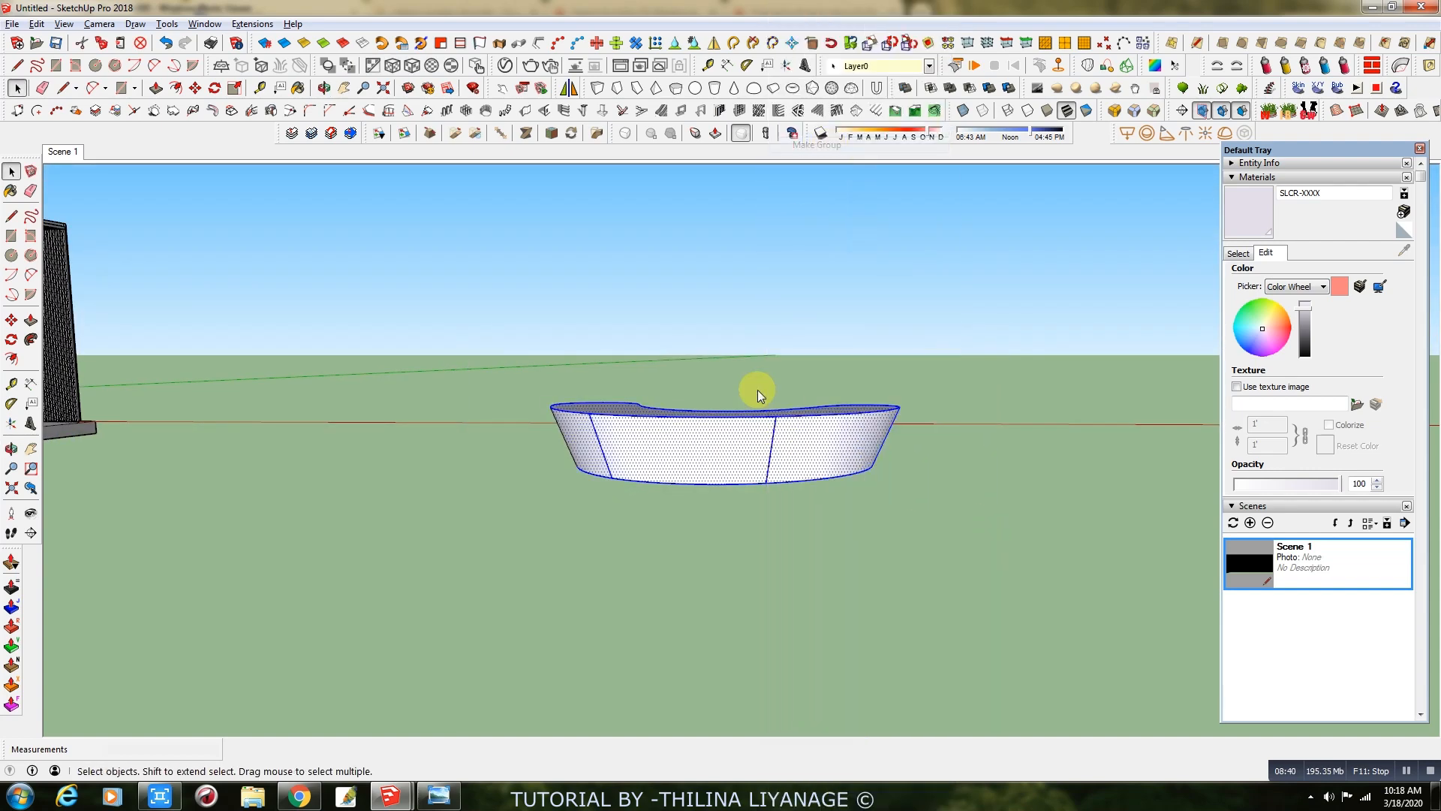
Check the reception desk's shape in the reference photo in Windows Photo Viewer, and return to SketchUp.
{"action": "left_click", "coordinate": [448, 800]}
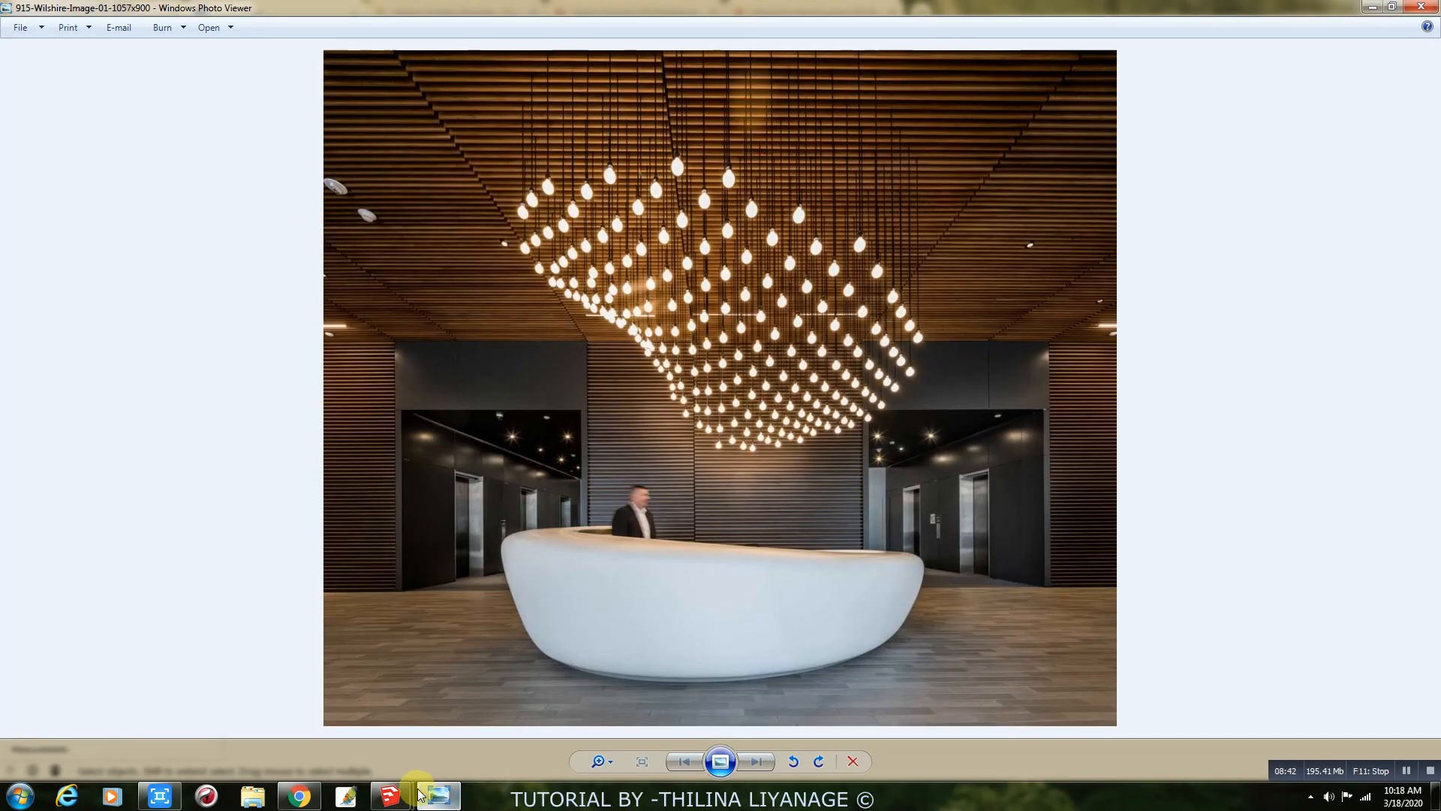
{"action": "mouse_move", "coordinate": [390, 795]}
{"action": "left_click", "coordinate": [451, 717]}
Draw a rectangle on the ground extending beyond the desk group on all sides.
{"action": "left_click", "coordinate": [121, 87]}
{"action": "middle_click_drag", "start_coordinate": [512, 415], "coordinate": [539, 492]}
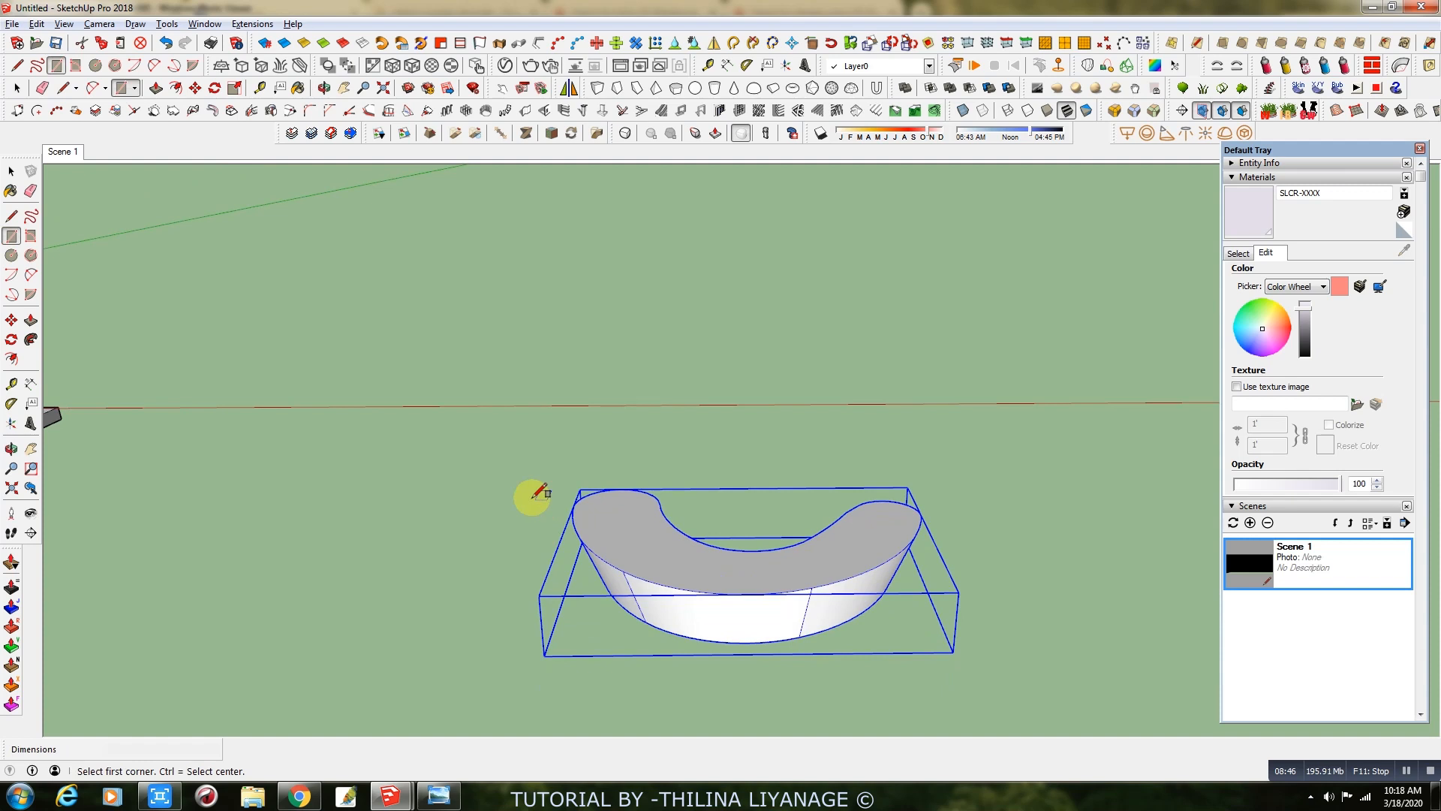
{"action": "left_click", "coordinate": [539, 492]}
{"action": "left_click", "coordinate": [988, 686]}
Move the ground rectangle vertically up about 2' 1" to just below the desk's top surface.
{"action": "middle_click_drag", "start_coordinate": [988, 686], "coordinate": [917, 548]}
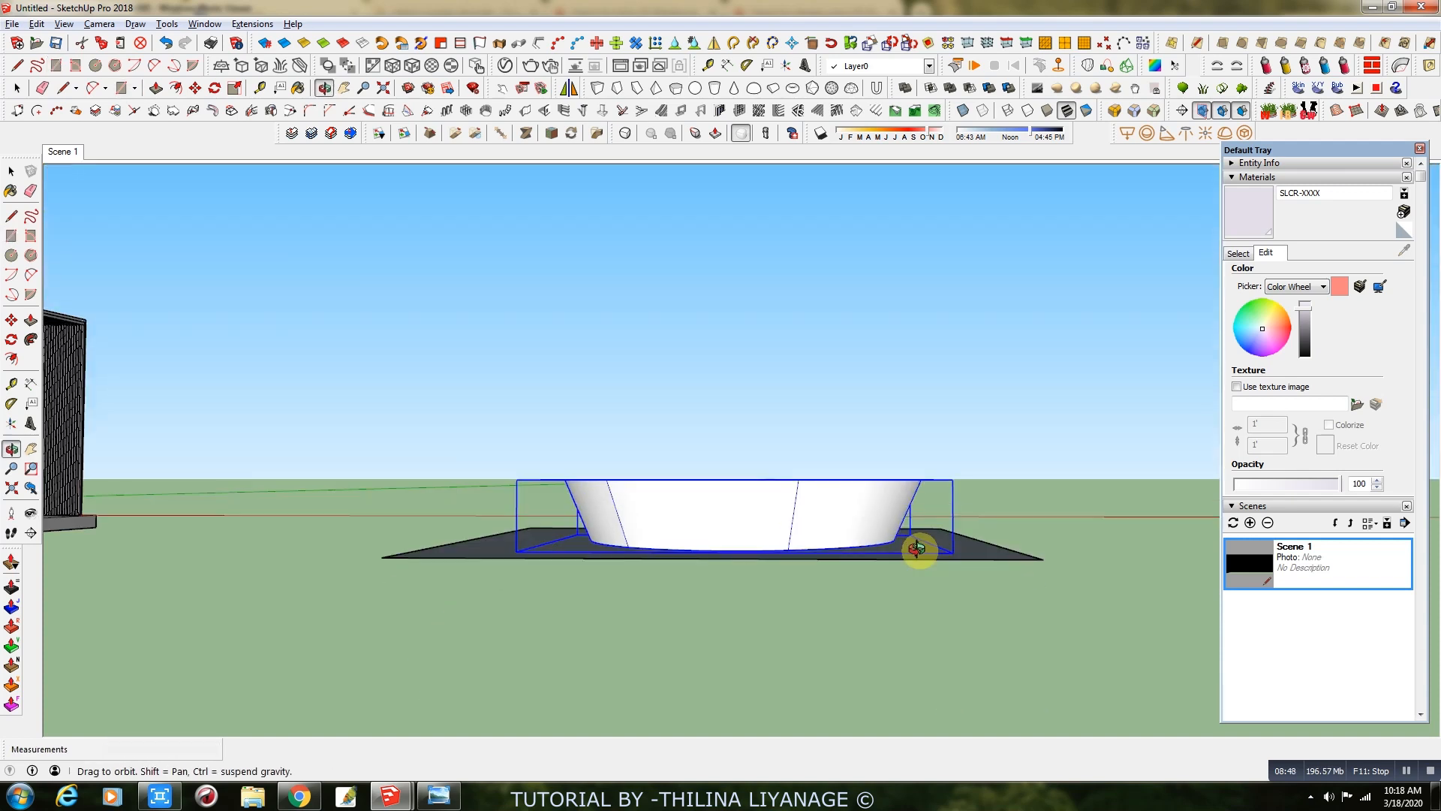
{"action": "left_click", "coordinate": [17, 88]}
{"action": "left_click", "coordinate": [508, 551]}
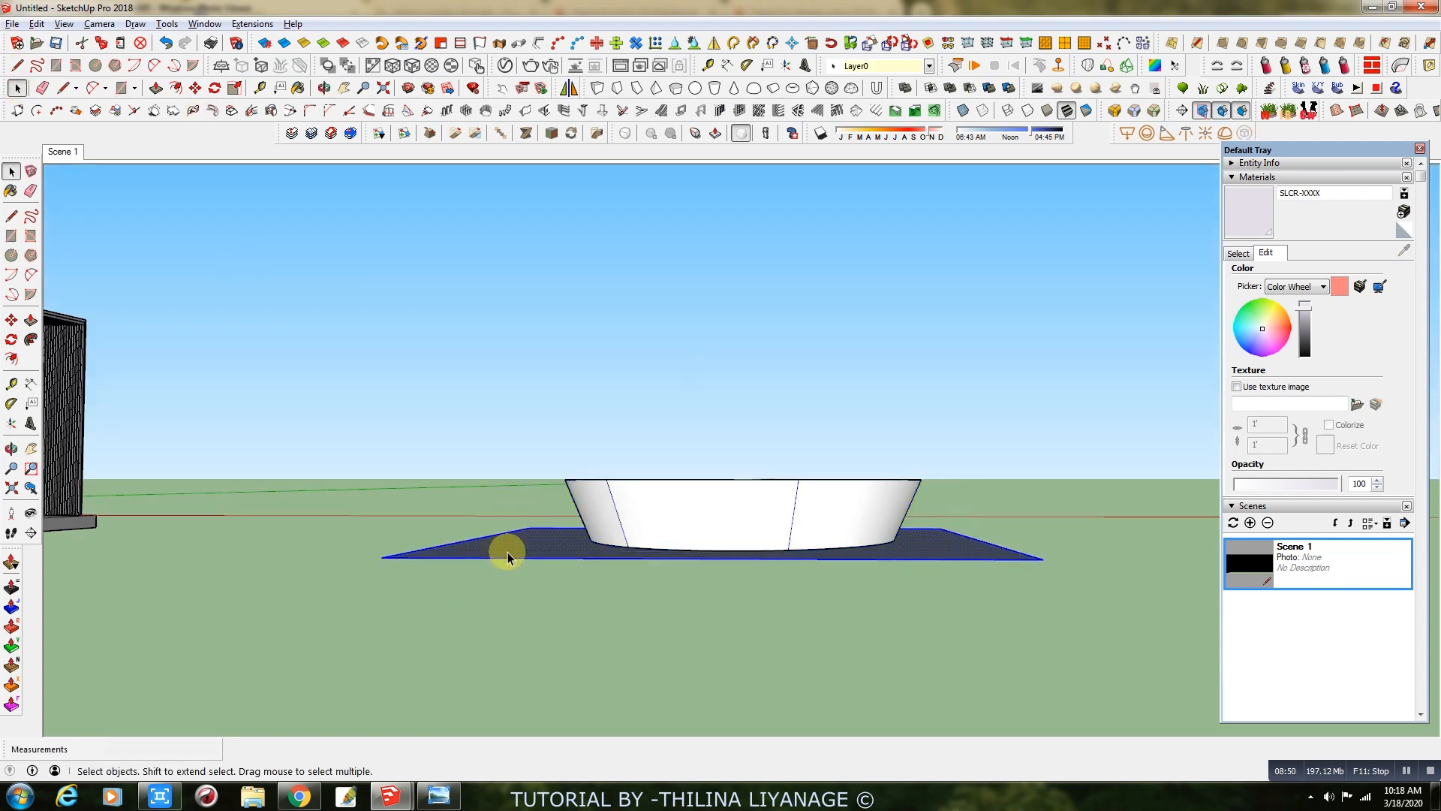
{"action": "left_click", "coordinate": [196, 88]}
{"action": "left_click", "coordinate": [1043, 629]}
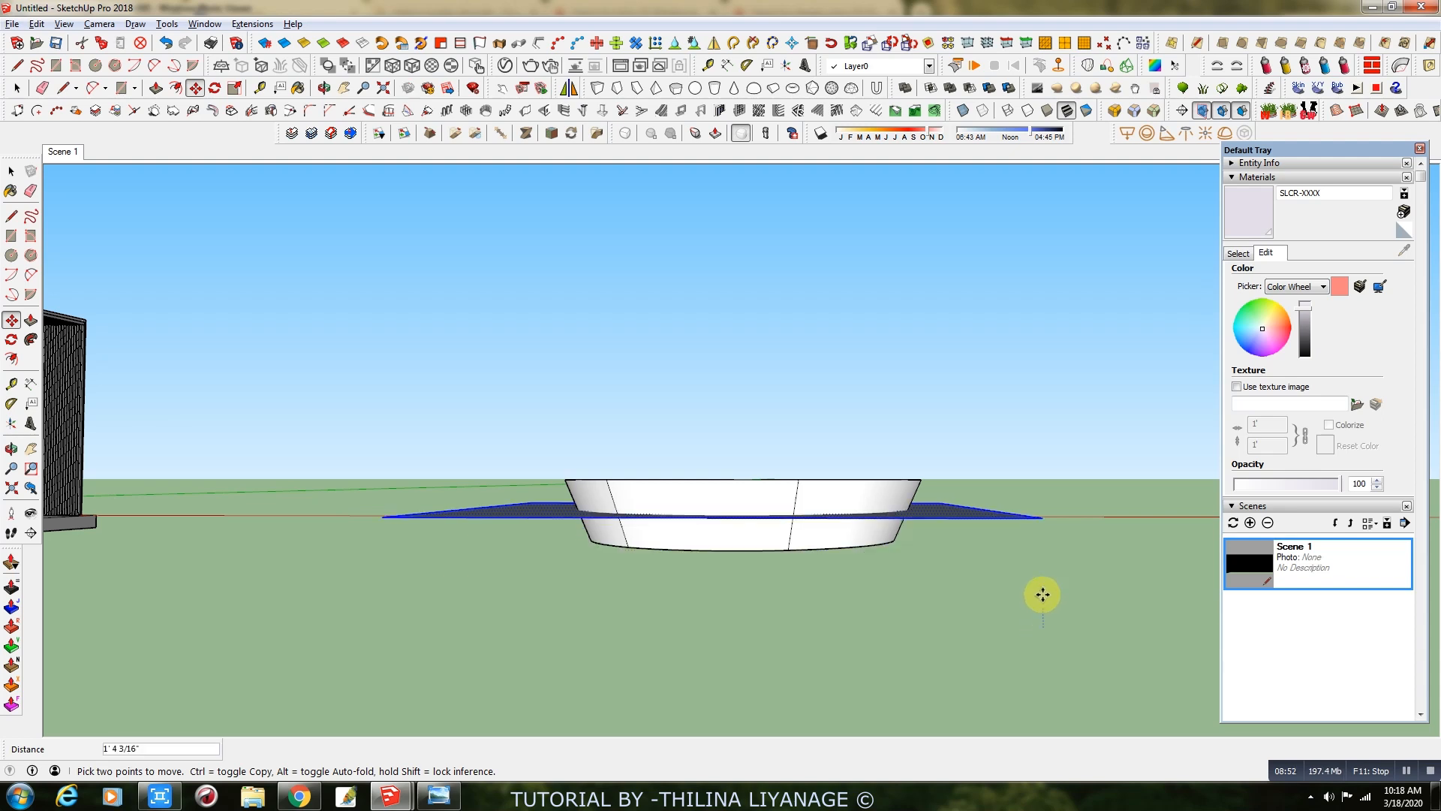
{"action": "left_click", "coordinate": [1040, 591]}
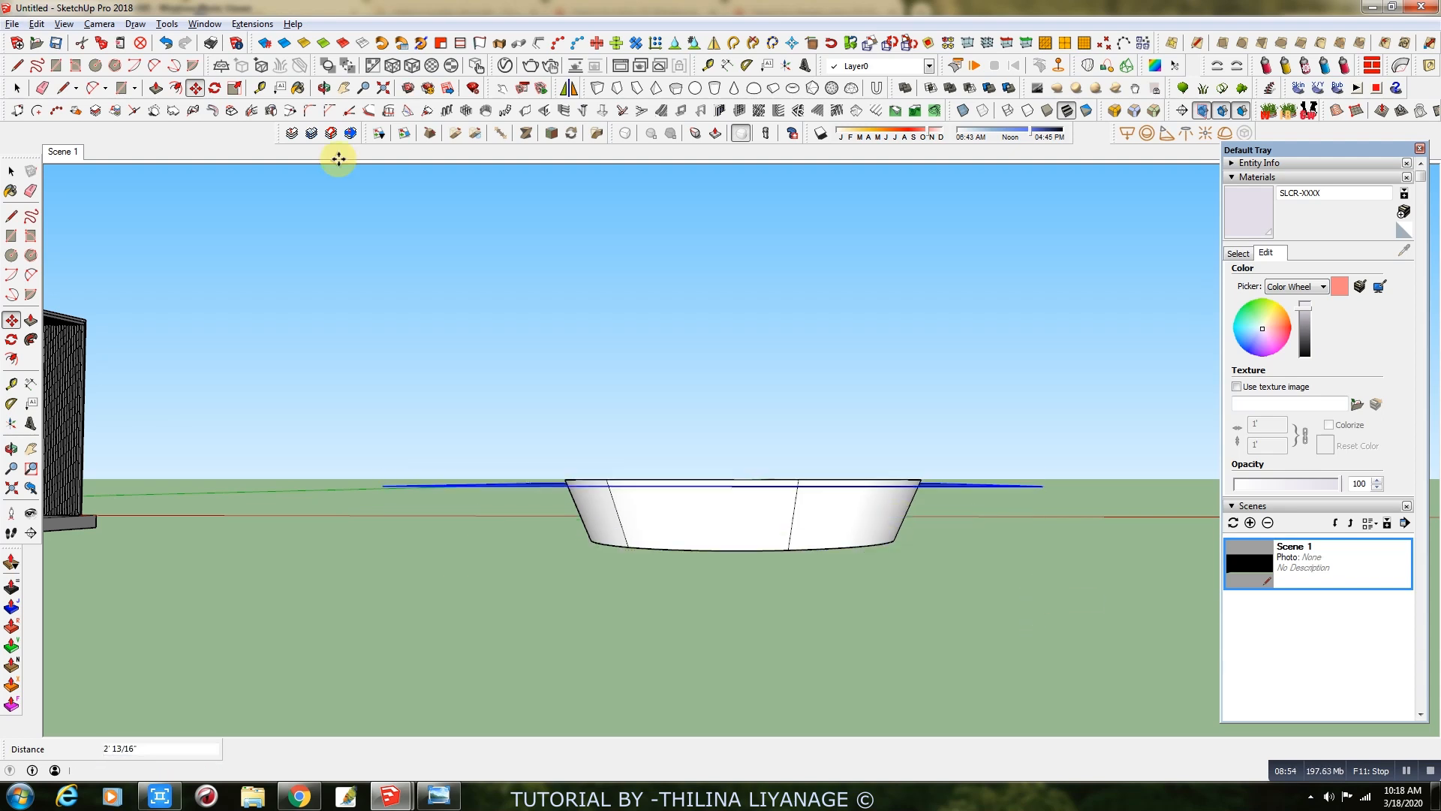
Rotate the raised rectangle in the front vertical plane so it slopes slightly down toward the desk's right end.
{"action": "left_click", "coordinate": [215, 88]}
{"action": "left_click", "coordinate": [510, 486]}
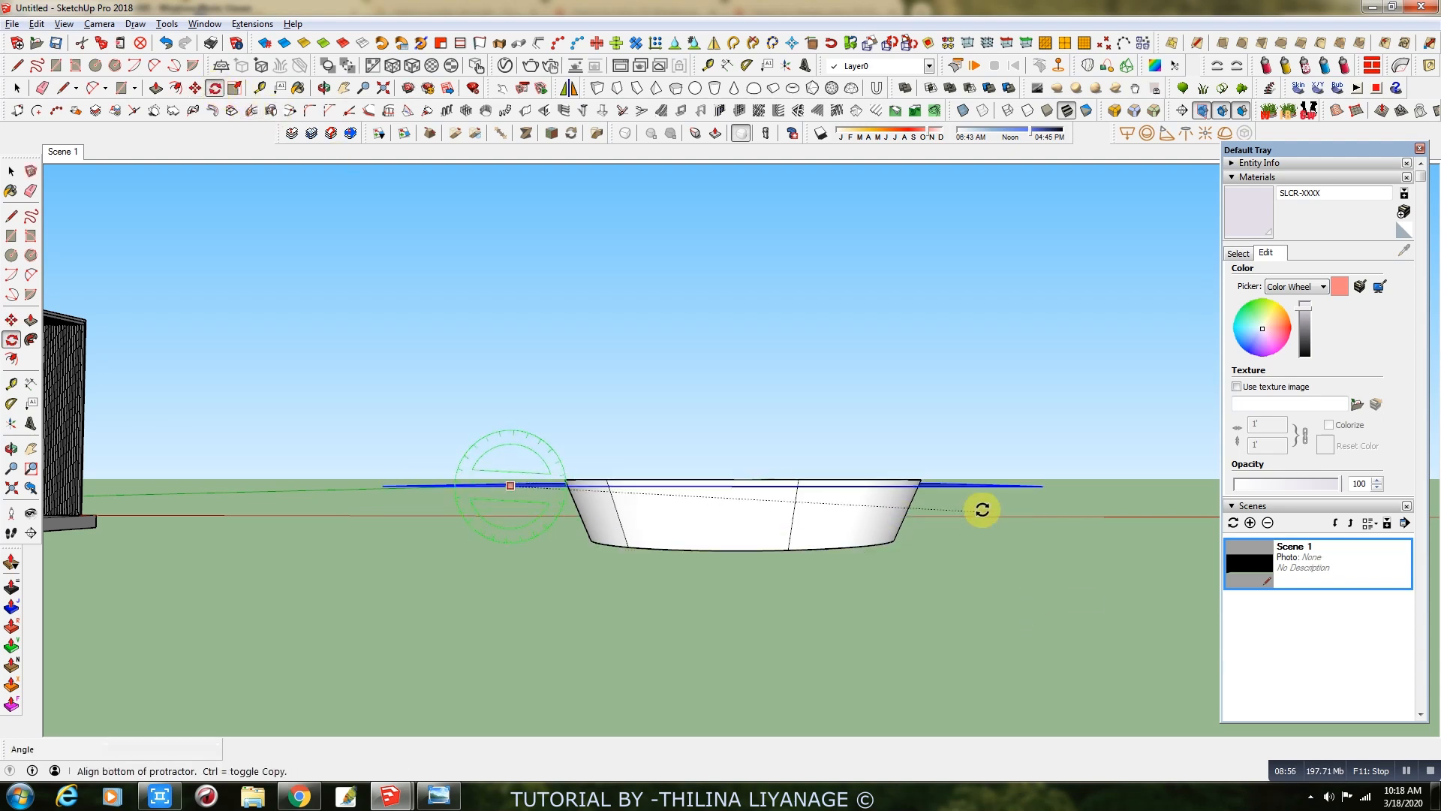
{"action": "left_click", "coordinate": [1037, 484]}
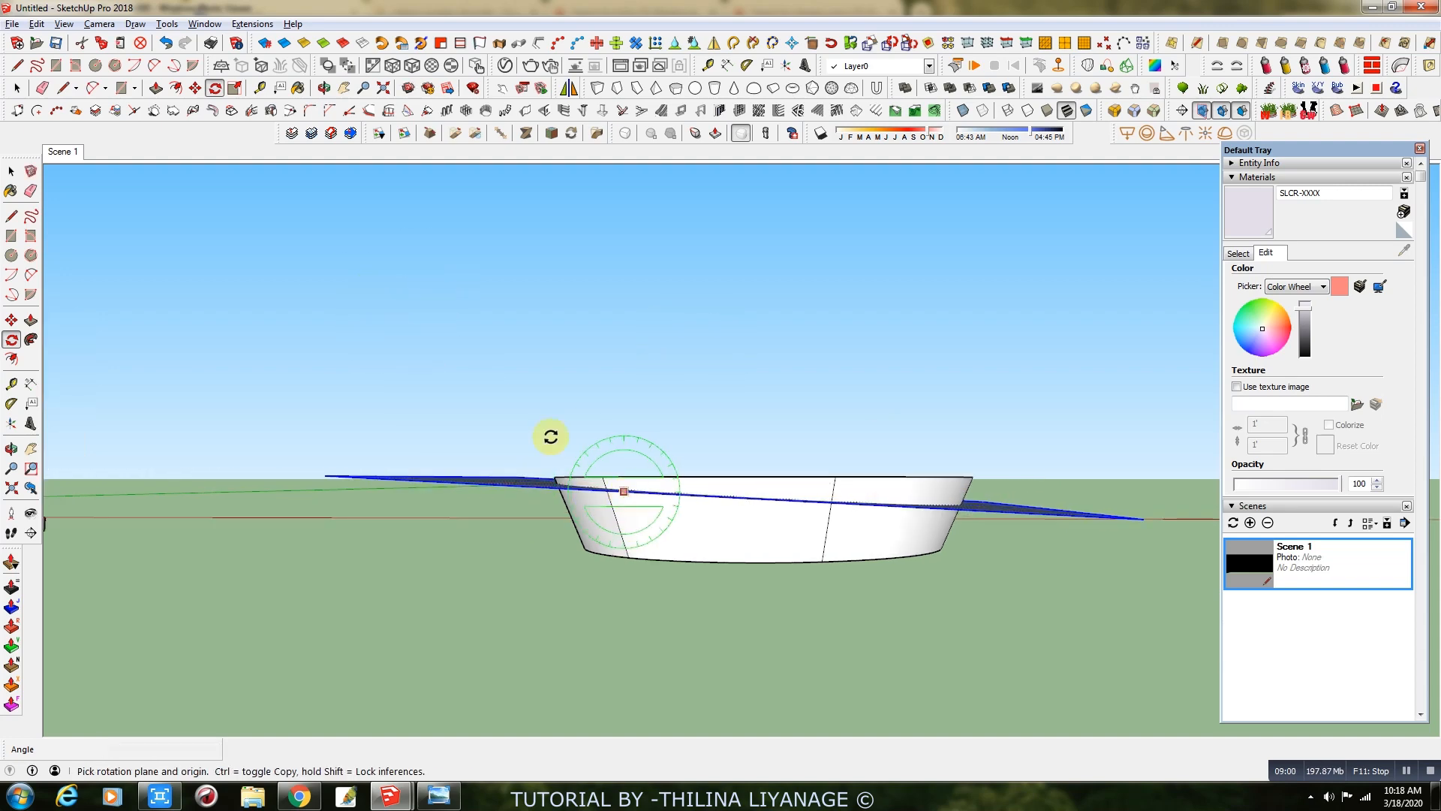
Place a section plane on the face of the tilted rectangle cutting through the desk.
{"action": "middle_click_drag", "start_coordinate": [460, 508], "coordinate": [459, 634]}
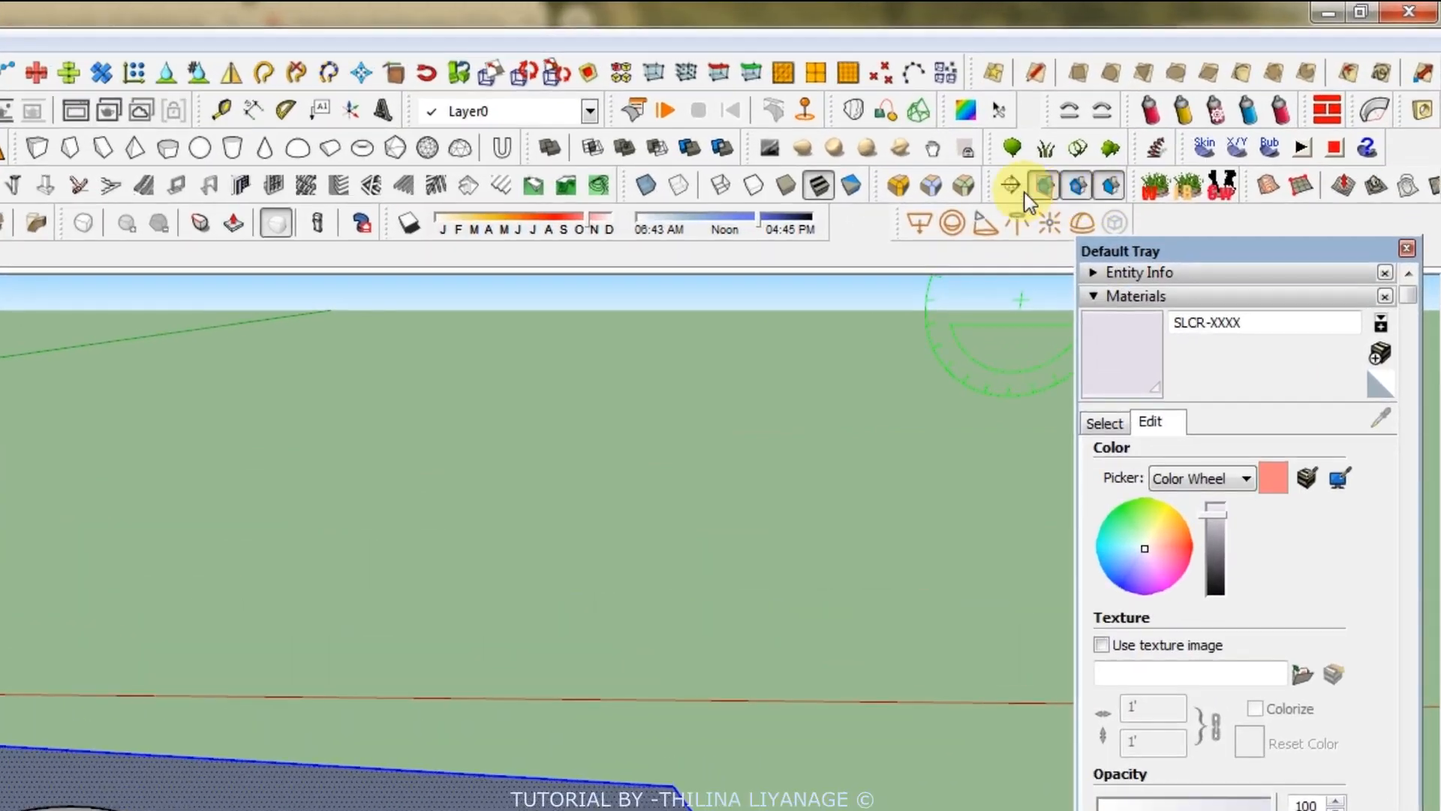
{"action": "left_click", "coordinate": [1013, 188]}
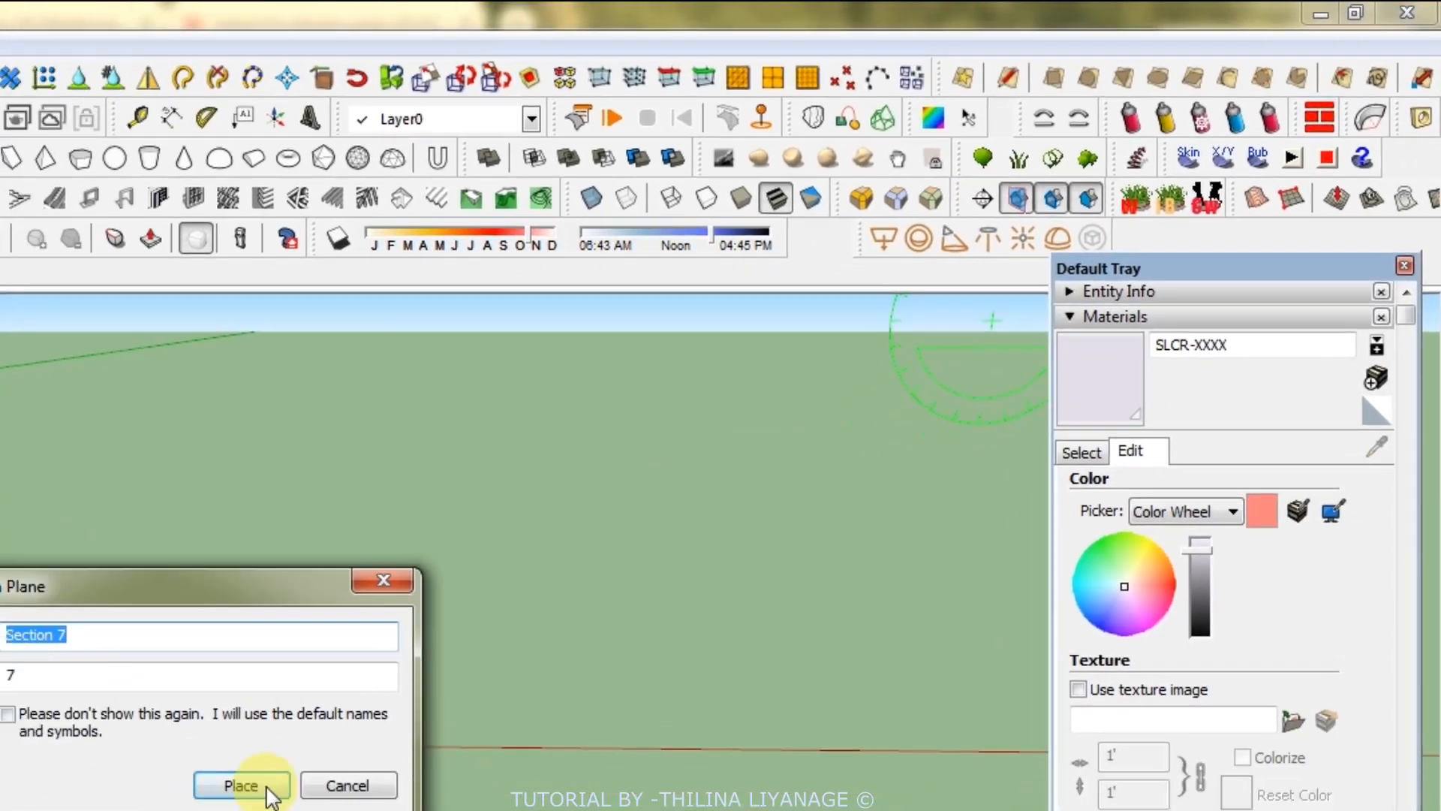
{"action": "left_click", "coordinate": [268, 788]}
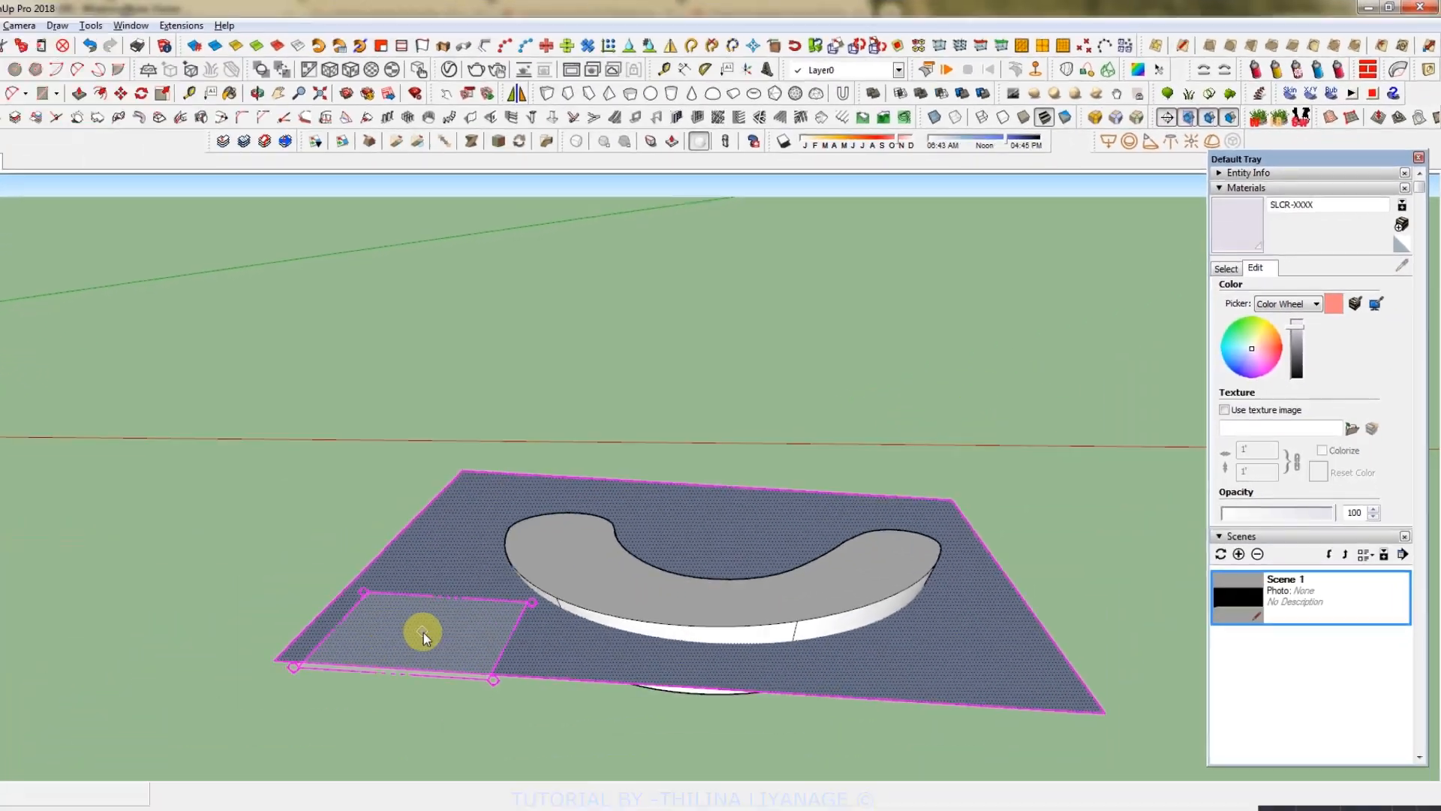
{"action": "left_click", "coordinate": [480, 595]}
{"action": "key", "text": "q"}
{"action": "middle_click_drag", "start_coordinate": [524, 595], "coordinate": [518, 548]}
{"action": "key", "text": "space"}
Select the section plane and examine how its cut affects the desk and the room.
{"action": "left_click", "coordinate": [1021, 484]}
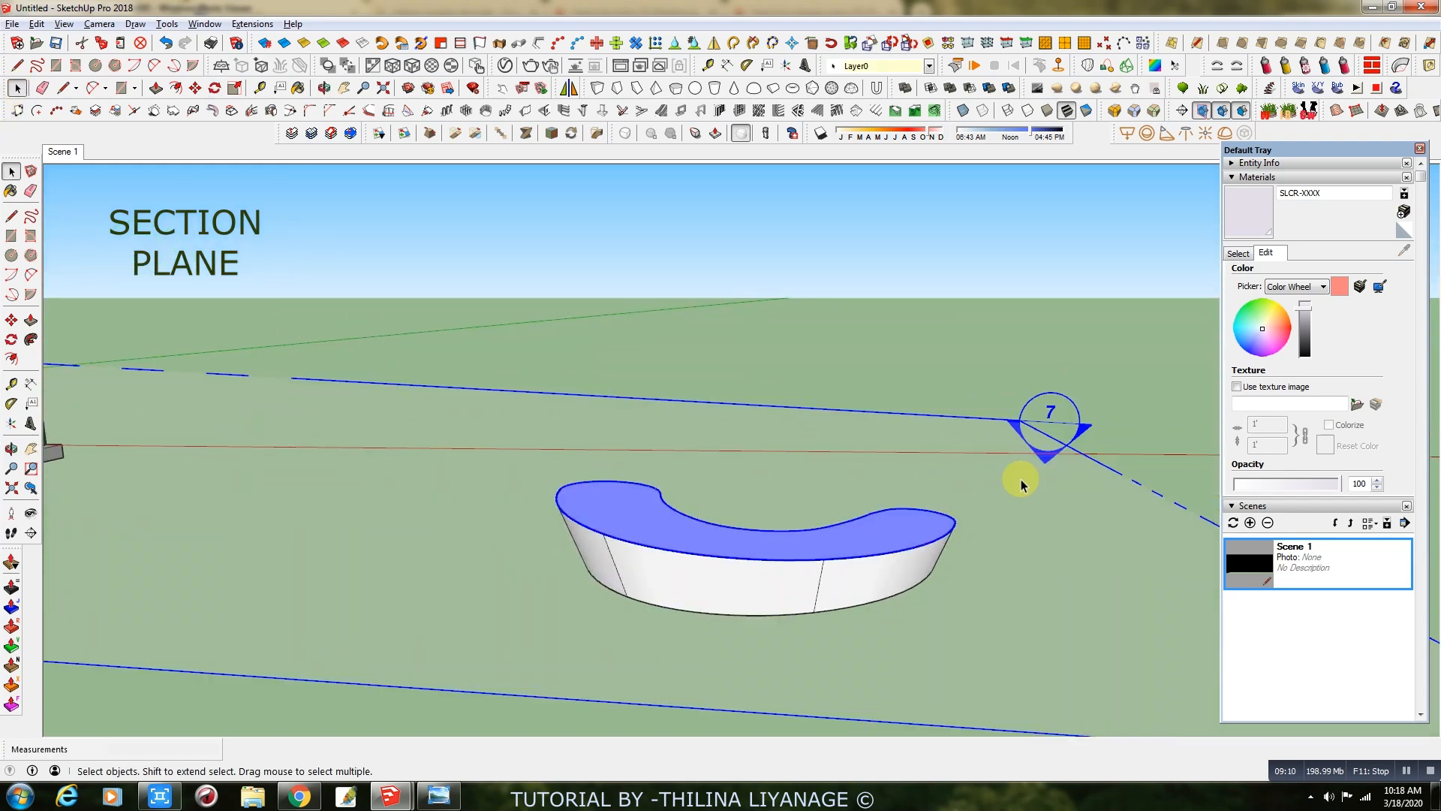
{"action": "right_click", "coordinate": [1034, 471]}
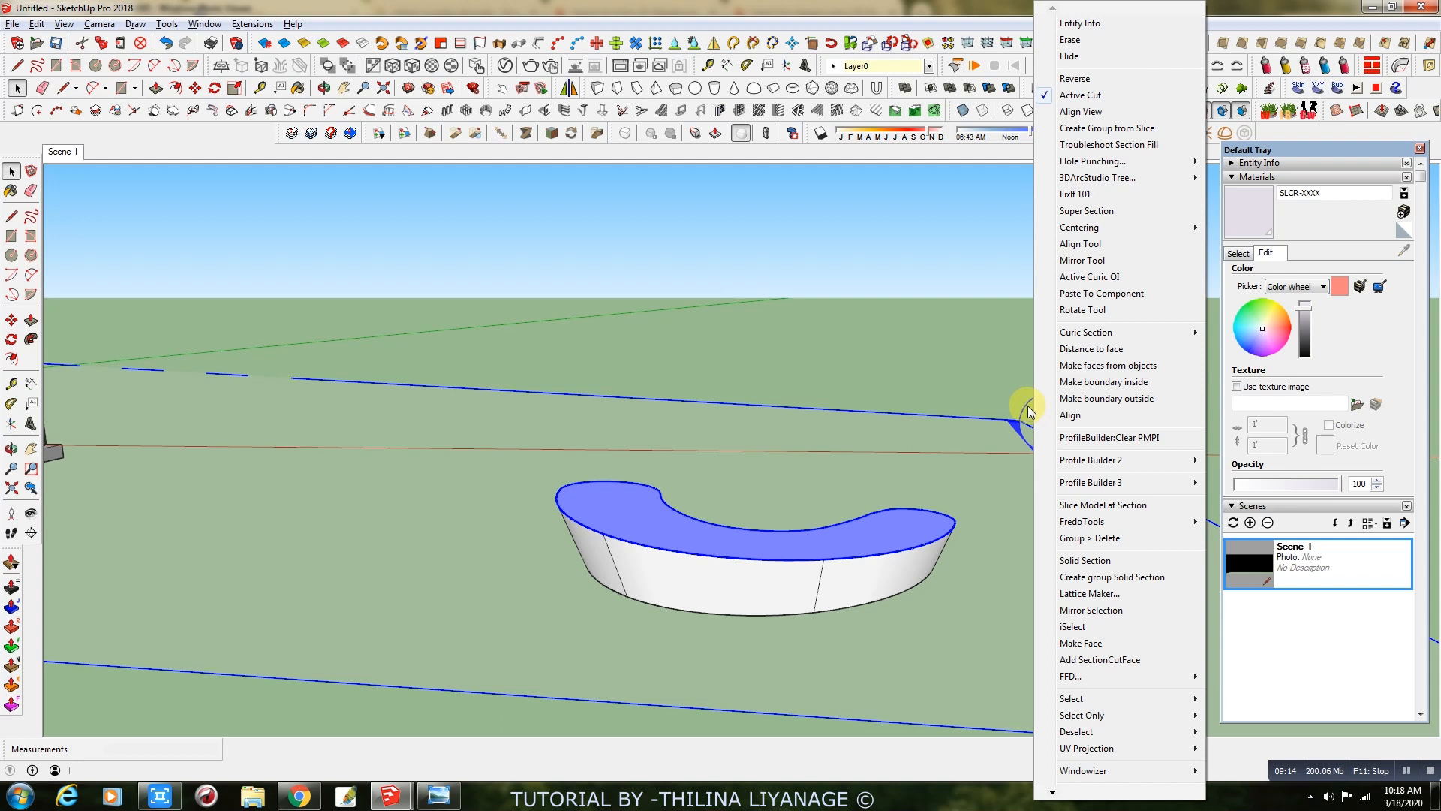
{"action": "left_click", "coordinate": [829, 447]}
{"action": "scroll", "coordinate": [871, 440], "scroll_direction": "down", "scroll_amount": 7}
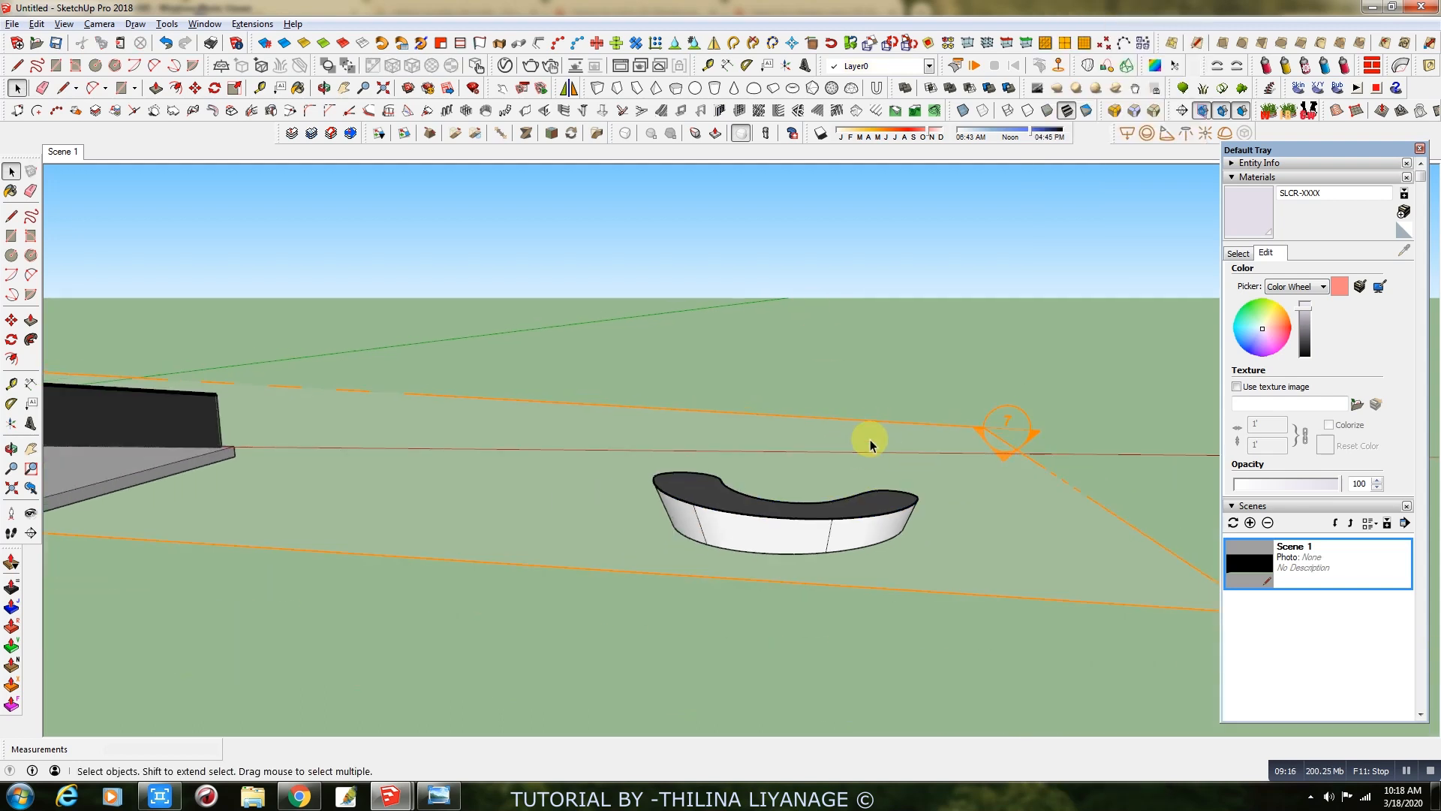
{"action": "middle_click_drag", "start_coordinate": [871, 439], "coordinate": [273, 444]}
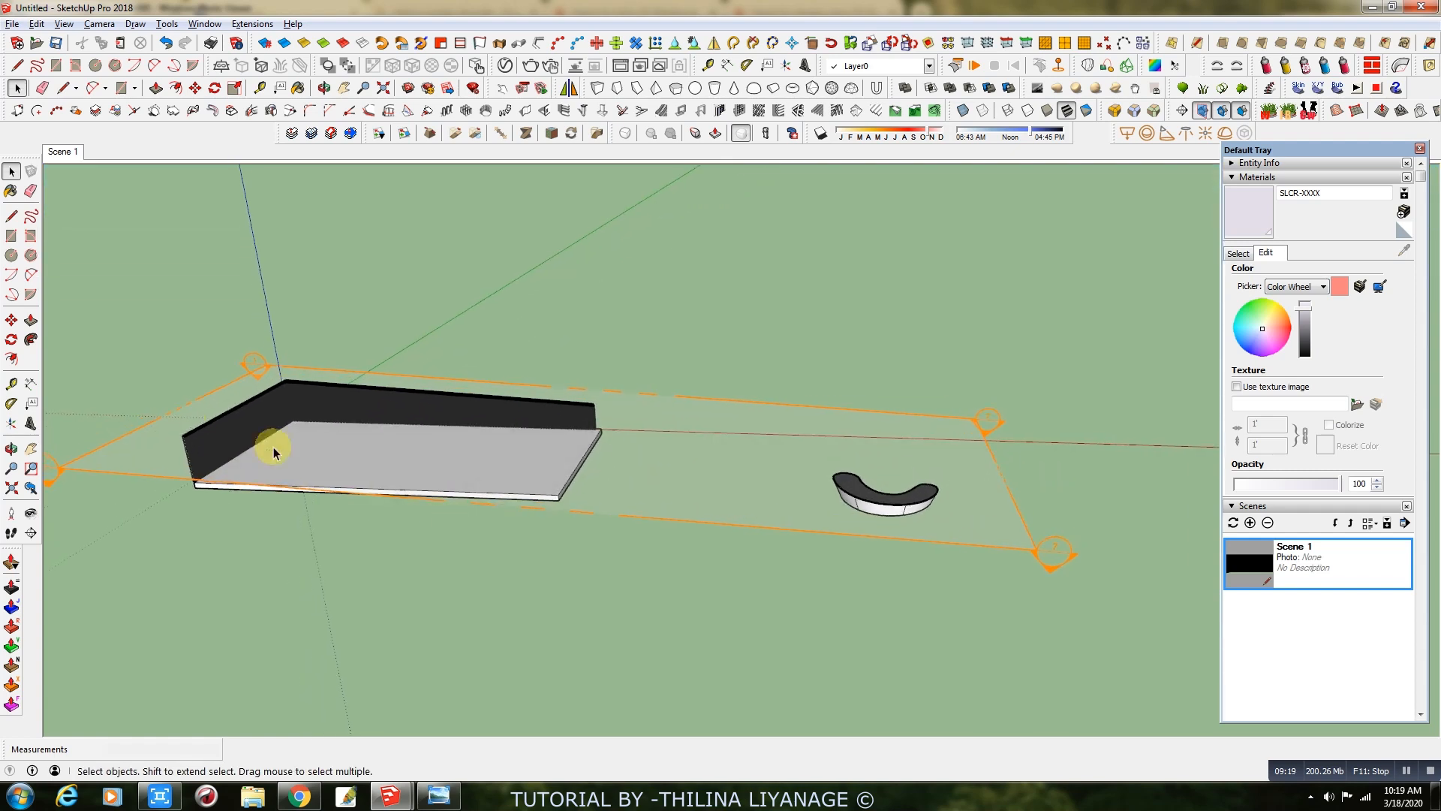
{"action": "left_click", "coordinate": [177, 408]}
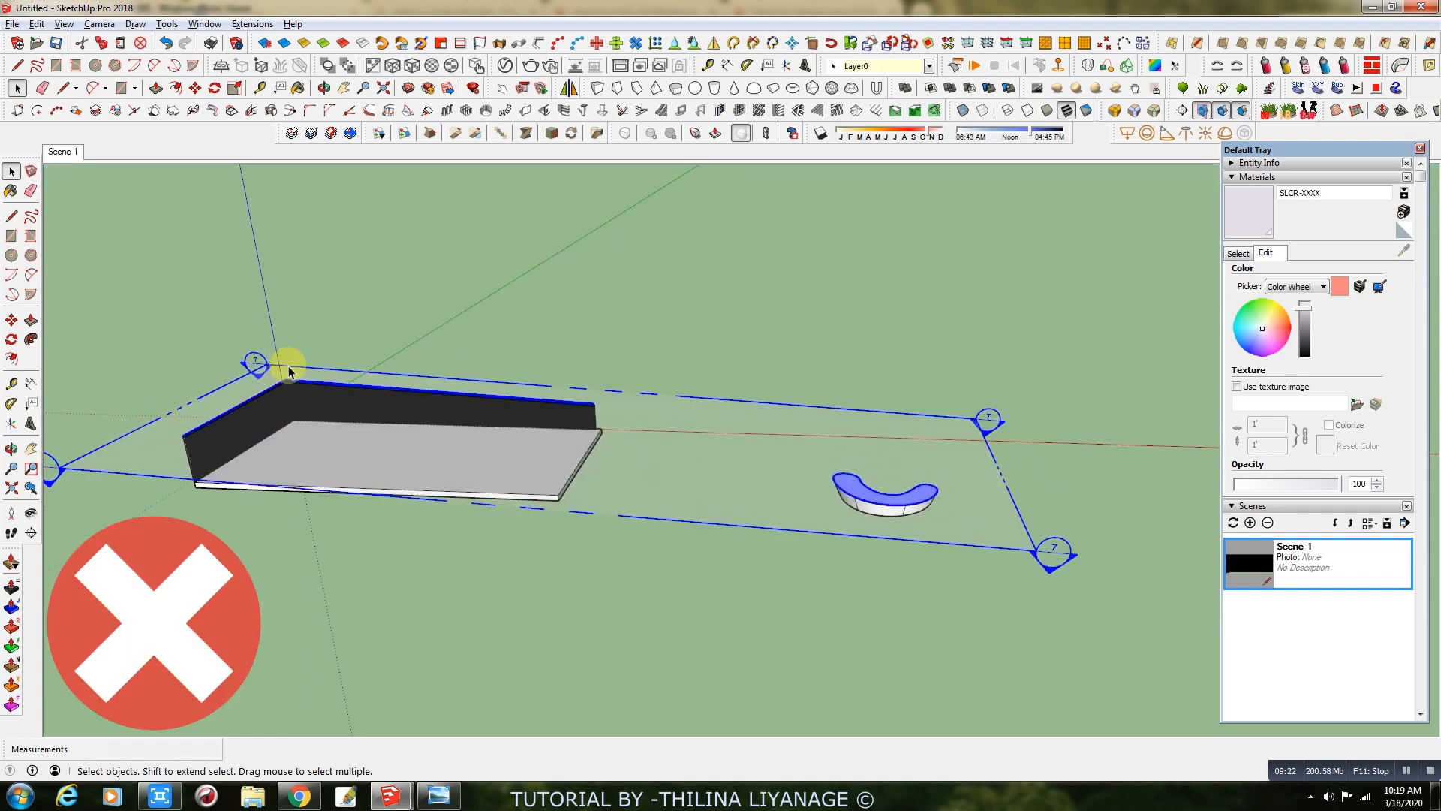
{"action": "left_click", "coordinate": [327, 375]}
Delete the section plane spanning the room and the desk.
{"action": "scroll", "coordinate": [940, 531], "scroll_direction": "up", "scroll_amount": 3}
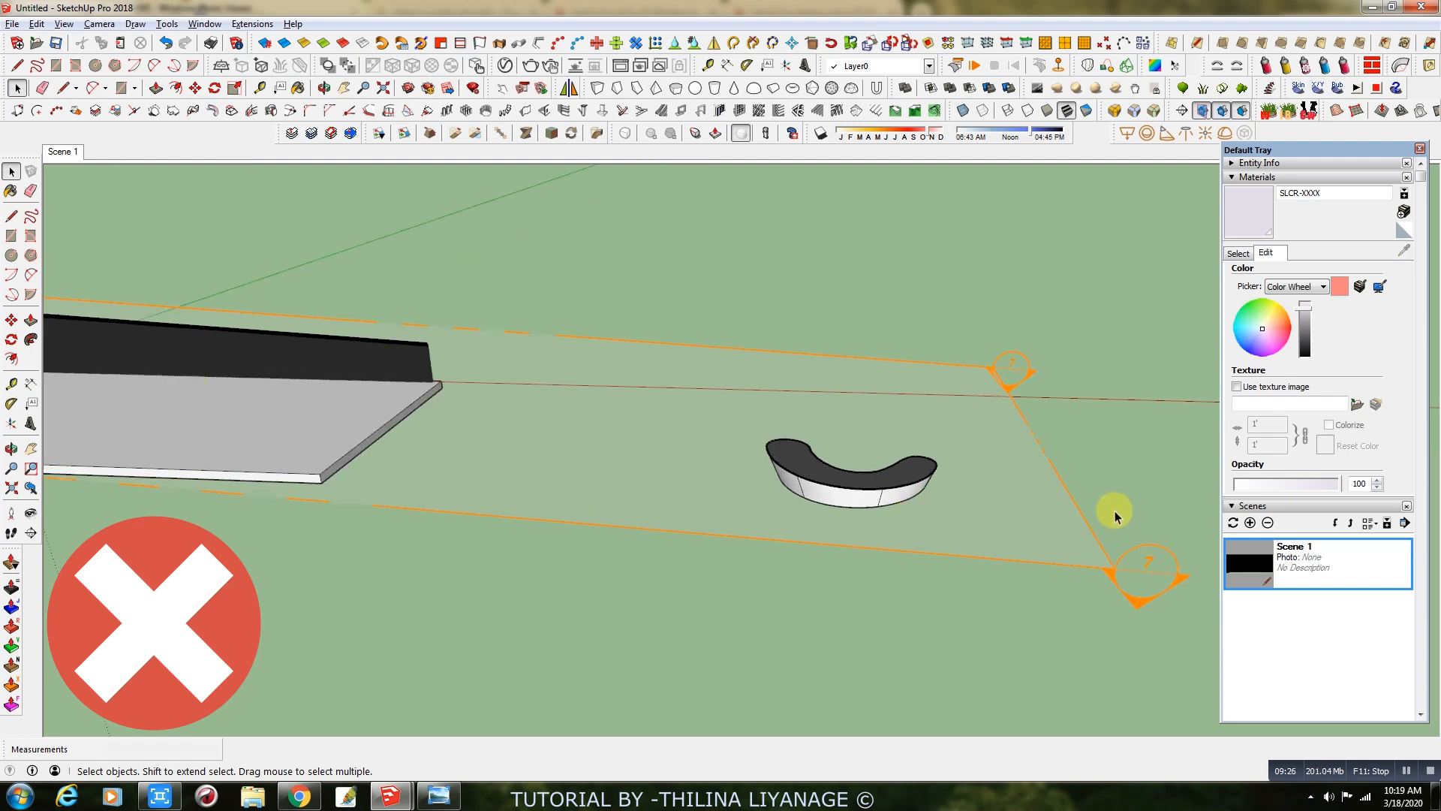
{"action": "left_click", "coordinate": [1098, 576]}
{"action": "key", "text": "Delete"}
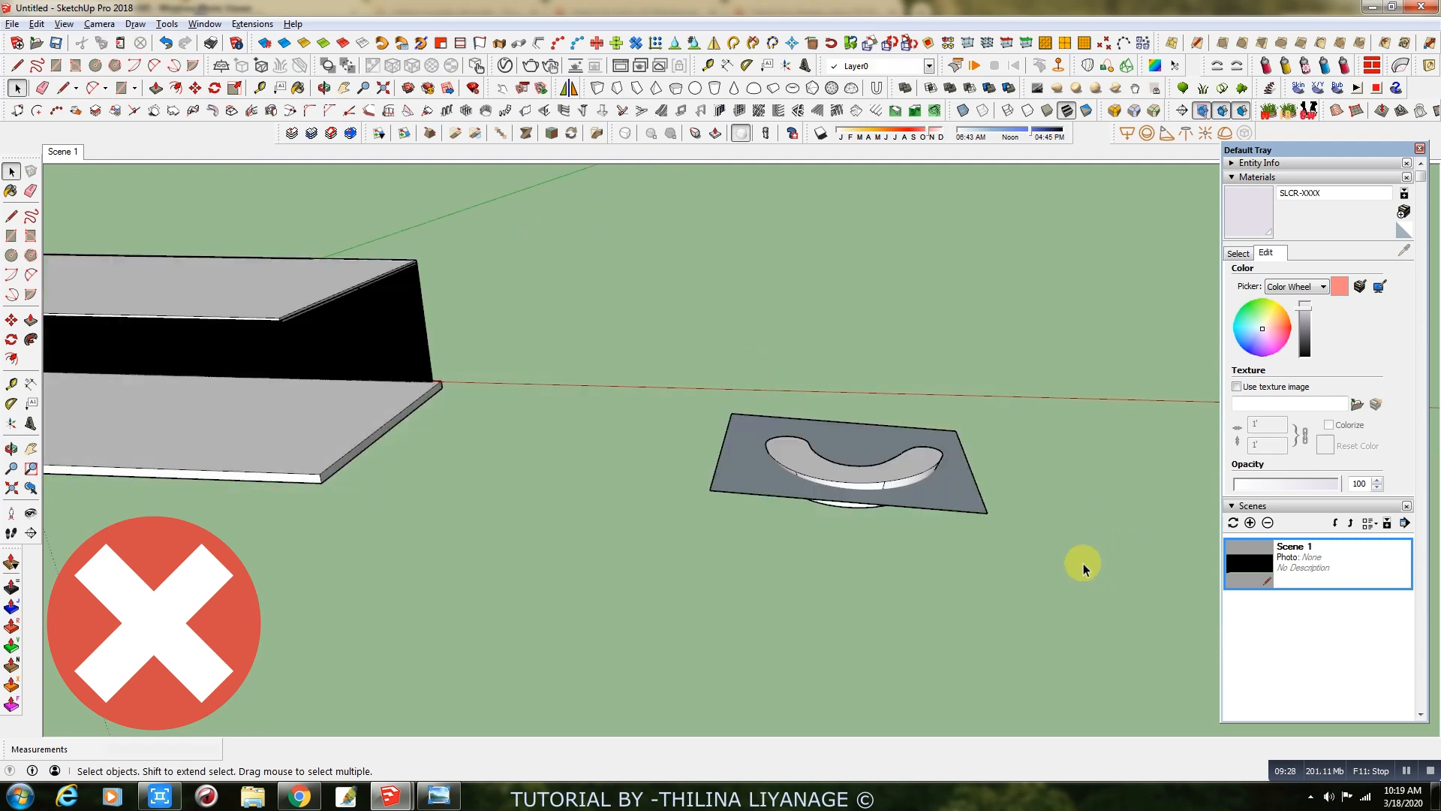
Make the tilted rectangle cutting through the desk a group.
{"action": "scroll", "coordinate": [901, 476], "scroll_direction": "up", "scroll_amount": 3}
{"action": "scroll", "coordinate": [945, 504], "scroll_direction": "up", "scroll_amount": 1}
{"action": "left_click", "coordinate": [955, 505]}
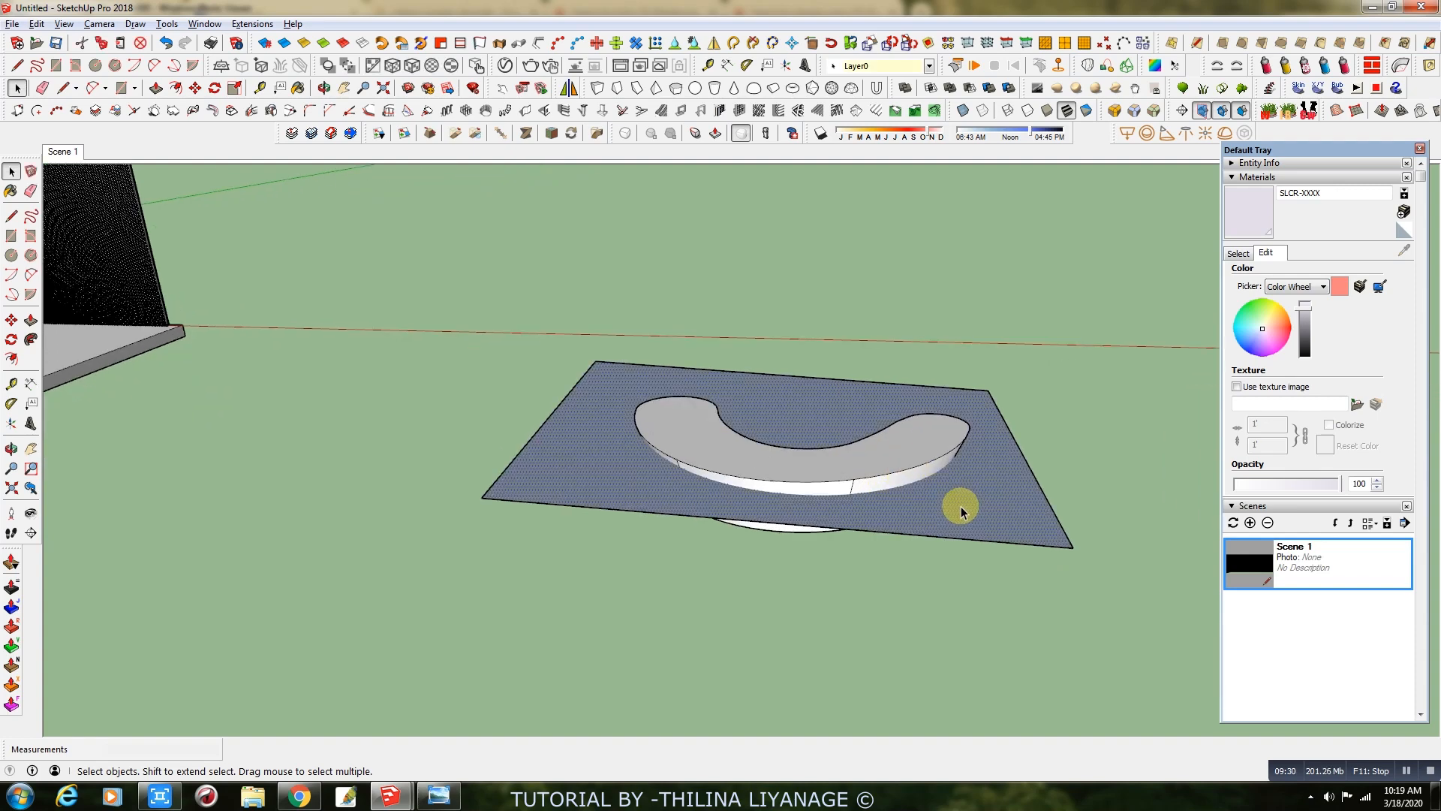
{"action": "right_click", "coordinate": [962, 511]}
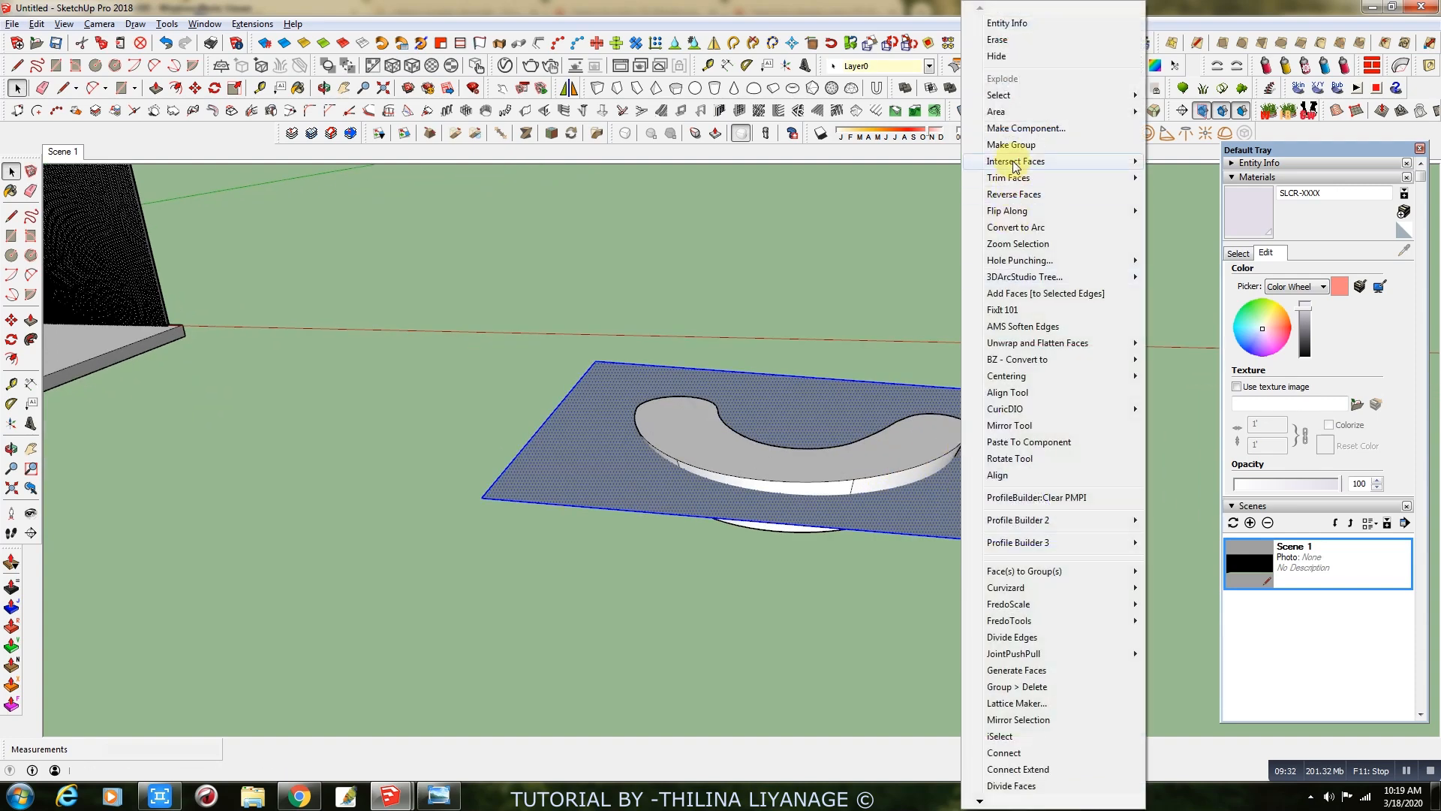
{"action": "left_click", "coordinate": [1008, 144]}
Open the tilted rectangle's group and push/pull its face about 1 7/8" into a thin slab.
{"action": "scroll", "coordinate": [953, 467], "scroll_direction": "up", "scroll_amount": 2}
{"action": "scroll", "coordinate": [920, 541], "scroll_direction": "up", "scroll_amount": 2}
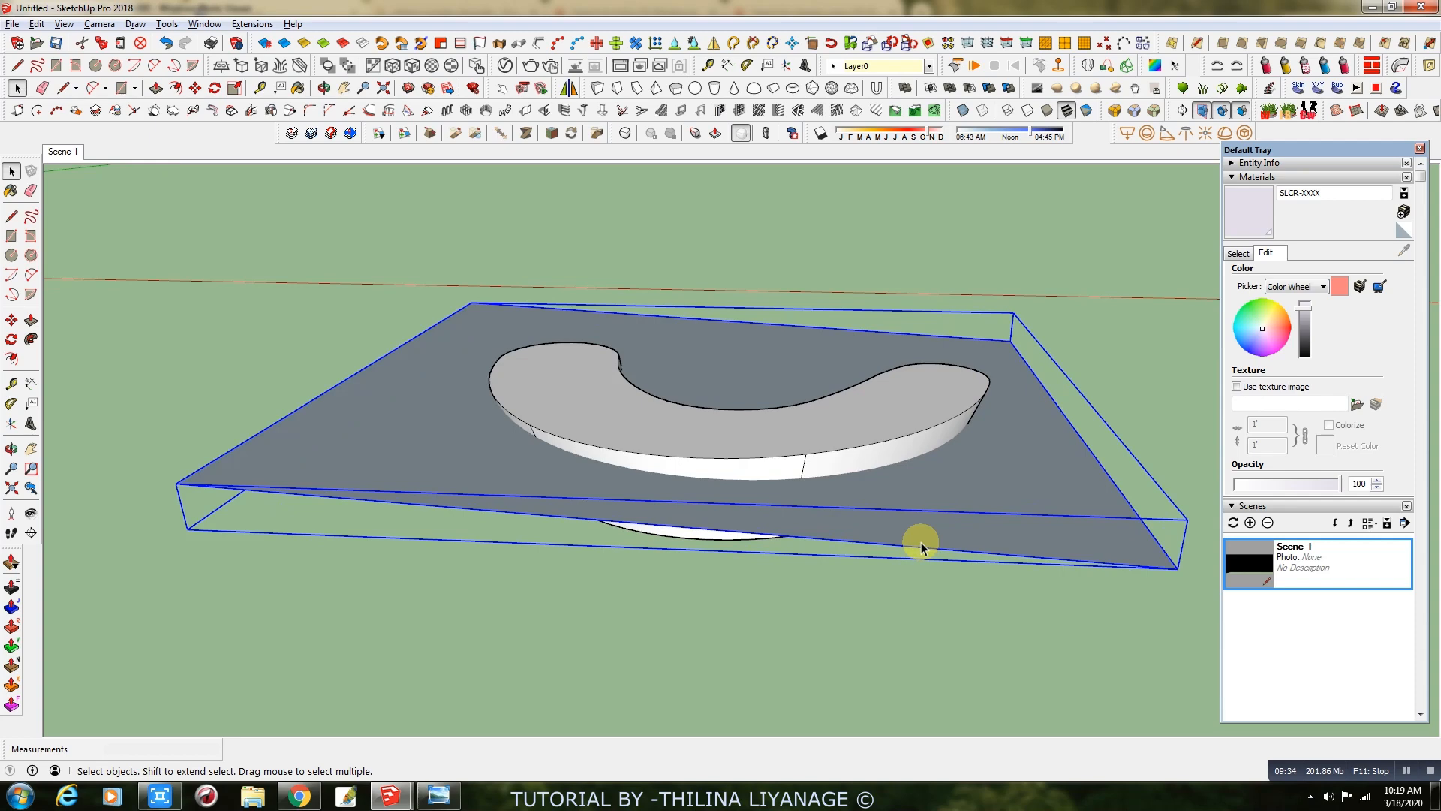
{"action": "double_click", "coordinate": [933, 508]}
{"action": "left_click", "coordinate": [155, 88]}
{"action": "middle_click_drag", "start_coordinate": [505, 512], "coordinate": [568, 364]}
{"action": "left_click_drag", "start_coordinate": [569, 364], "coordinate": [567, 372]}
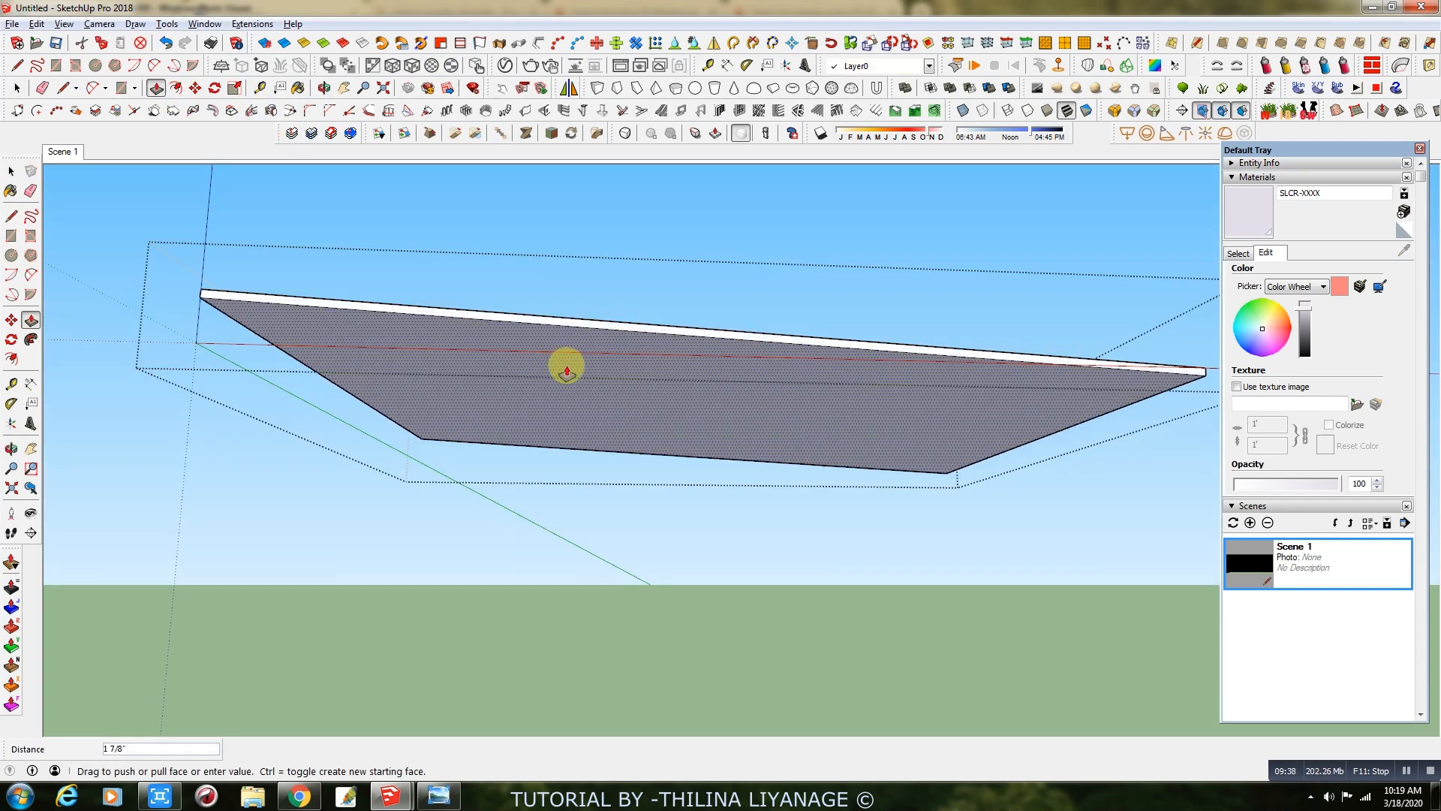
{"action": "left_click", "coordinate": [15, 91]}
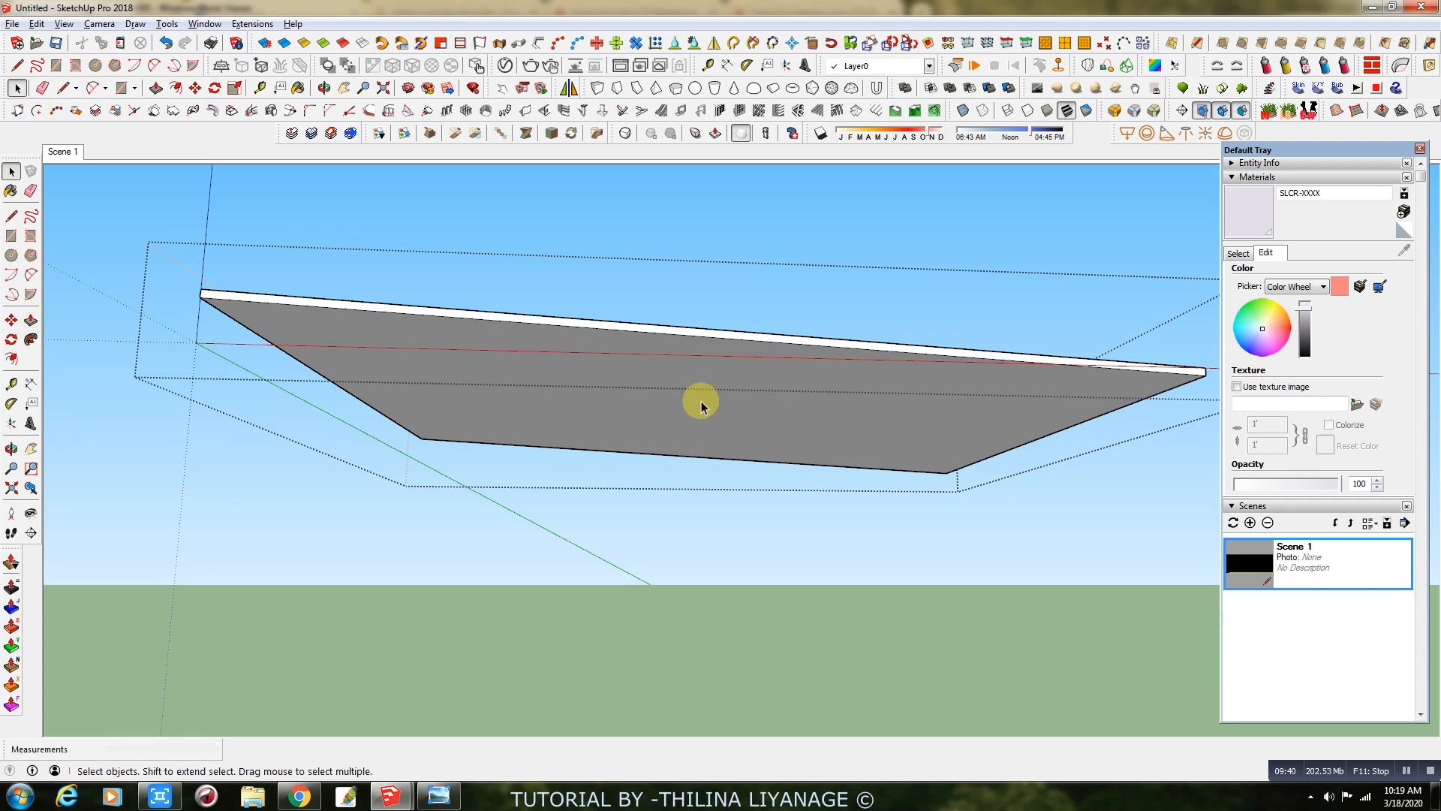
{"action": "key", "text": "Escape"}
Split the desk and the tilted slab with the Solid Tools Split, and delete the leftover slab around the desk.
{"action": "middle_click_drag", "start_coordinate": [821, 316], "coordinate": [797, 480]}
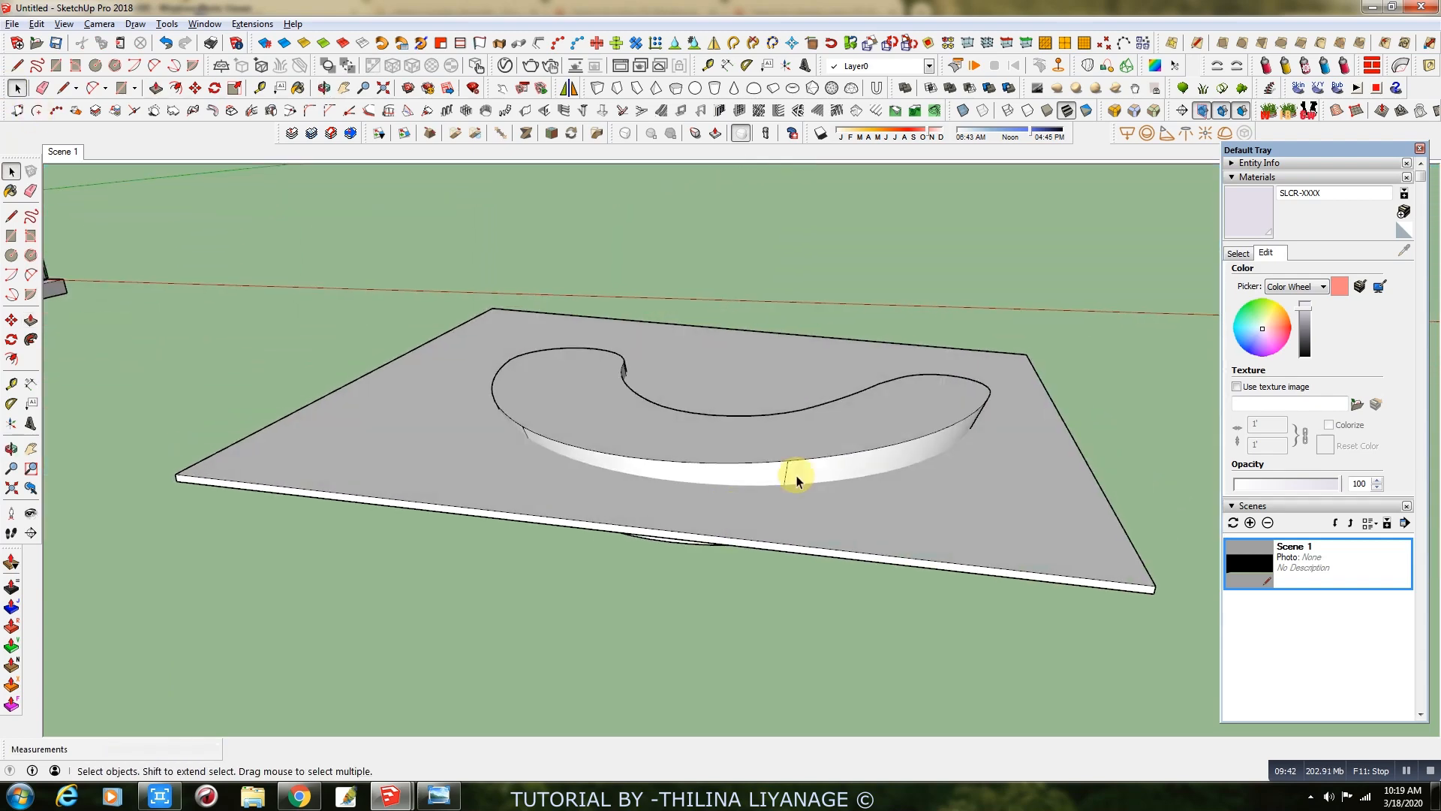
{"action": "key", "text": "ctrl+a"}
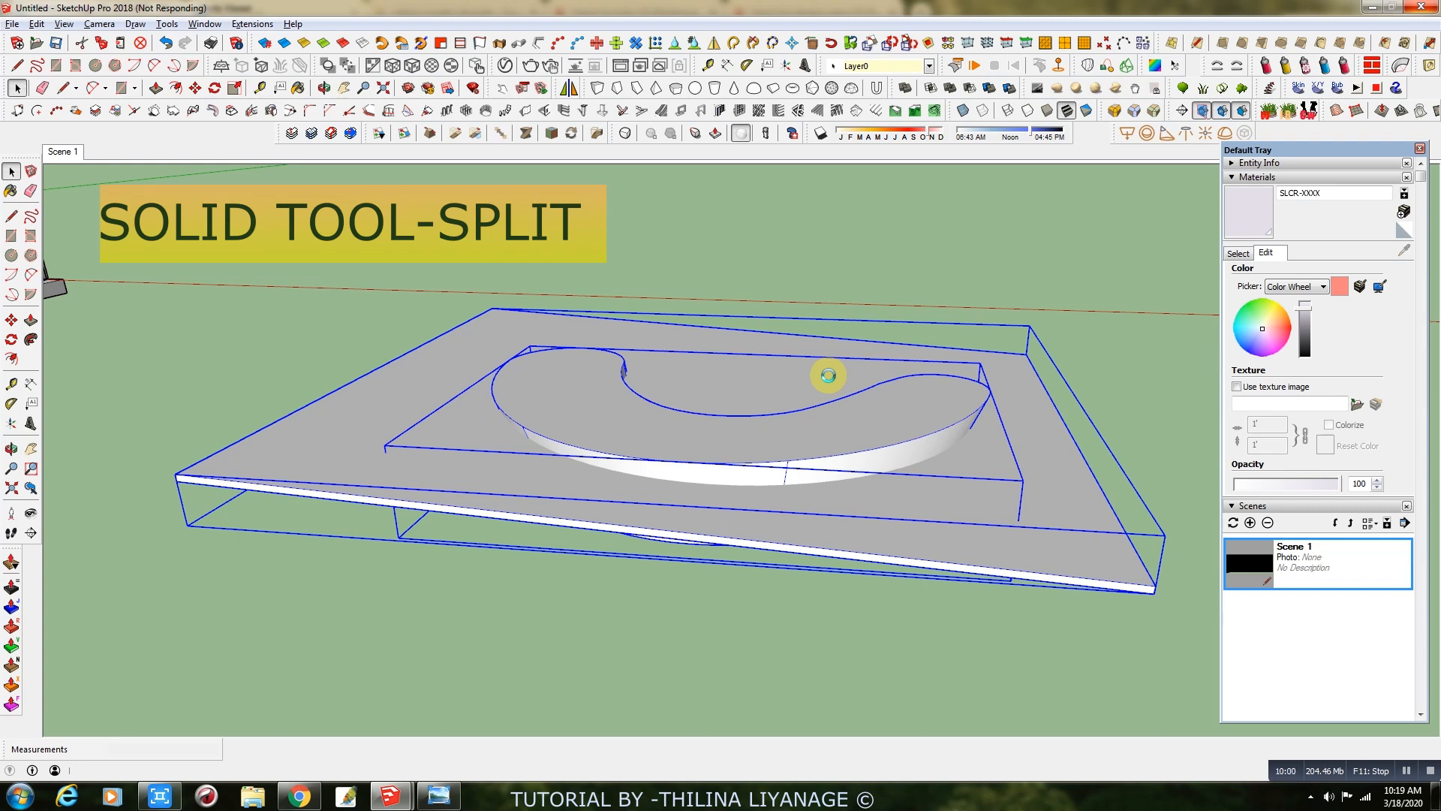
{"action": "left_click", "coordinate": [668, 619]}
{"action": "middle_click_drag", "start_coordinate": [780, 559], "coordinate": [820, 485]}
{"action": "scroll", "coordinate": [779, 548], "scroll_direction": "down", "scroll_amount": 3}
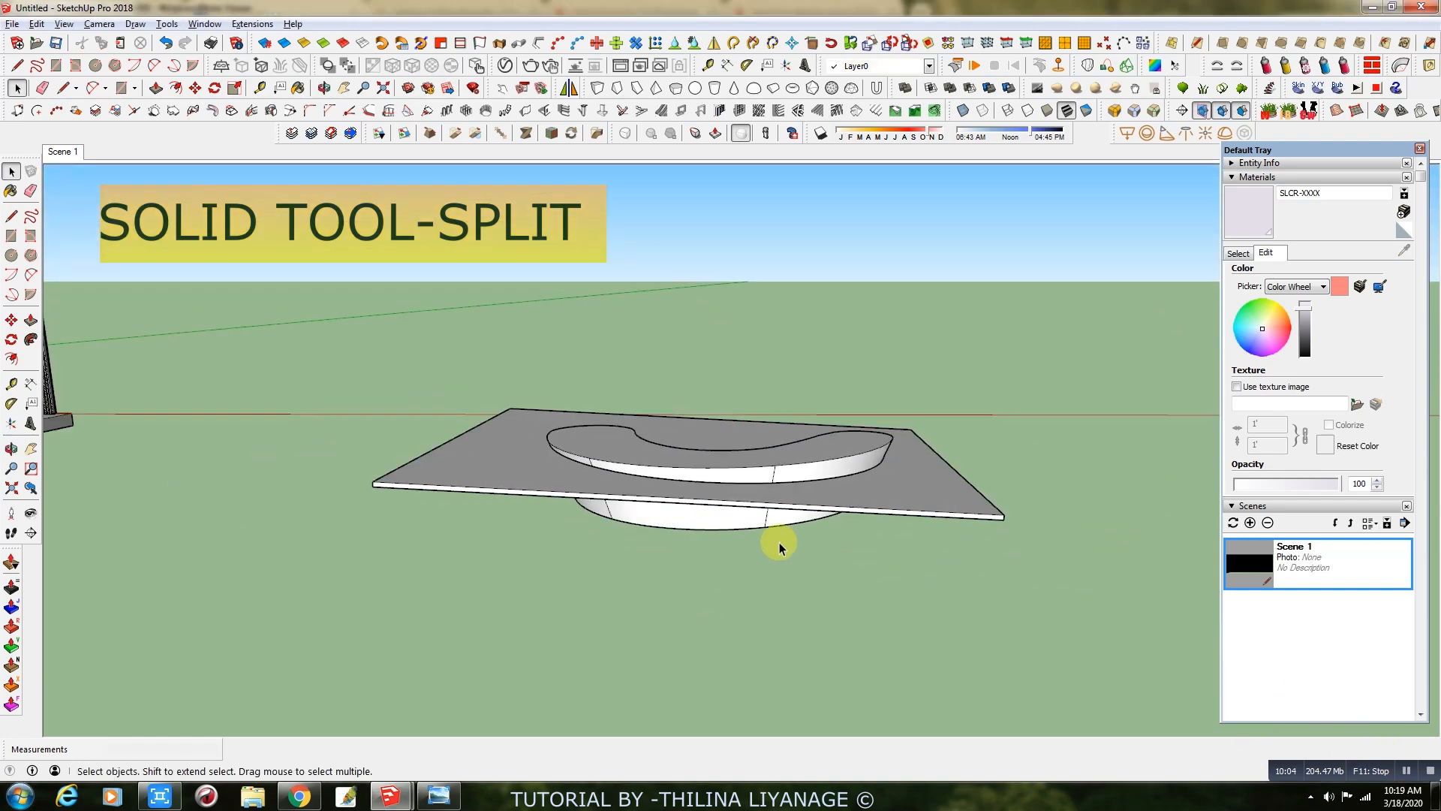
{"action": "left_click_drag", "start_coordinate": [1033, 470], "coordinate": [966, 561]}
{"action": "key", "text": "Delete"}
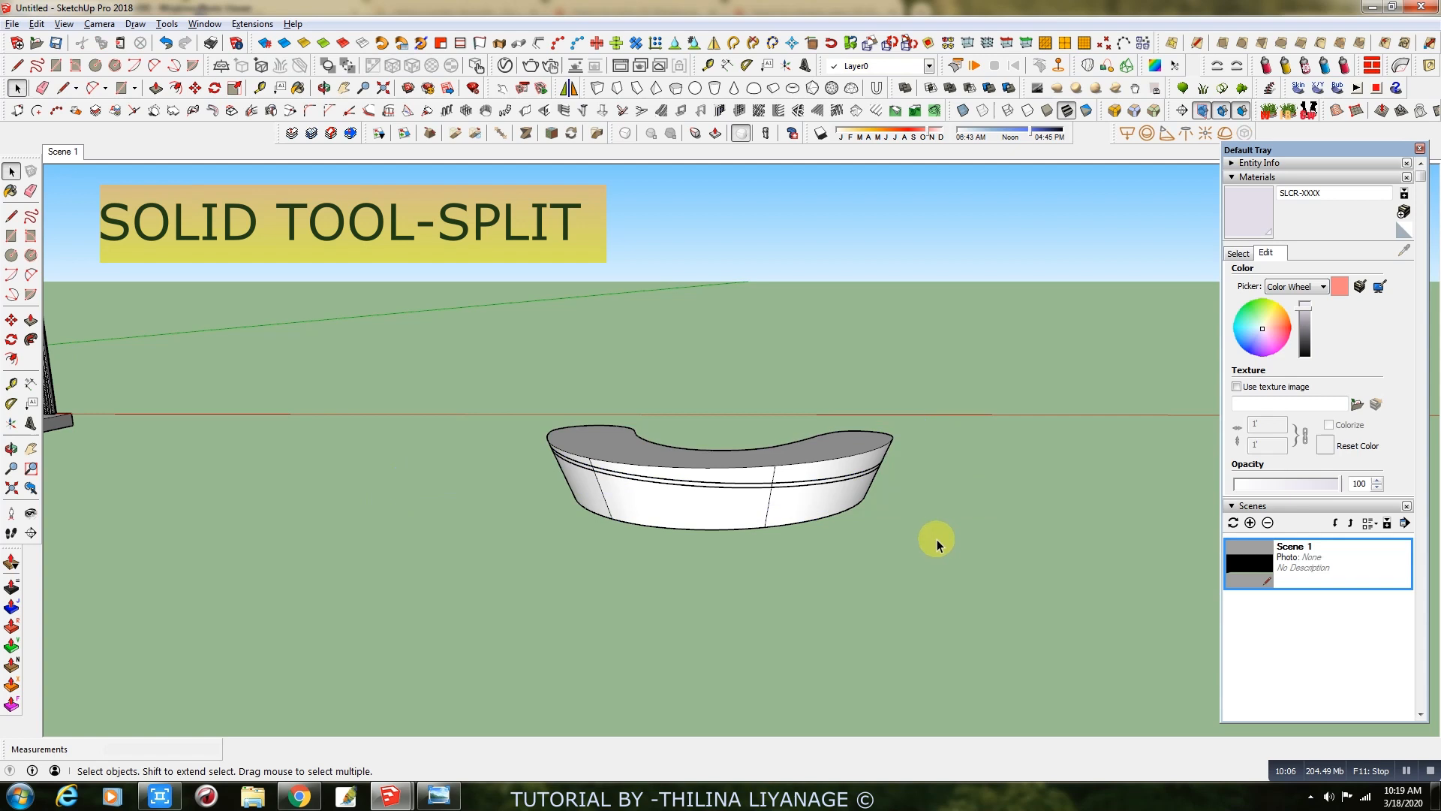
Open the split desk group and delete the piece above the sloping cut.
{"action": "double_click", "coordinate": [845, 452]}
{"action": "middle_click_drag", "start_coordinate": [847, 450], "coordinate": [799, 403]}
{"action": "scroll", "coordinate": [875, 429], "scroll_direction": "up", "scroll_amount": 3}
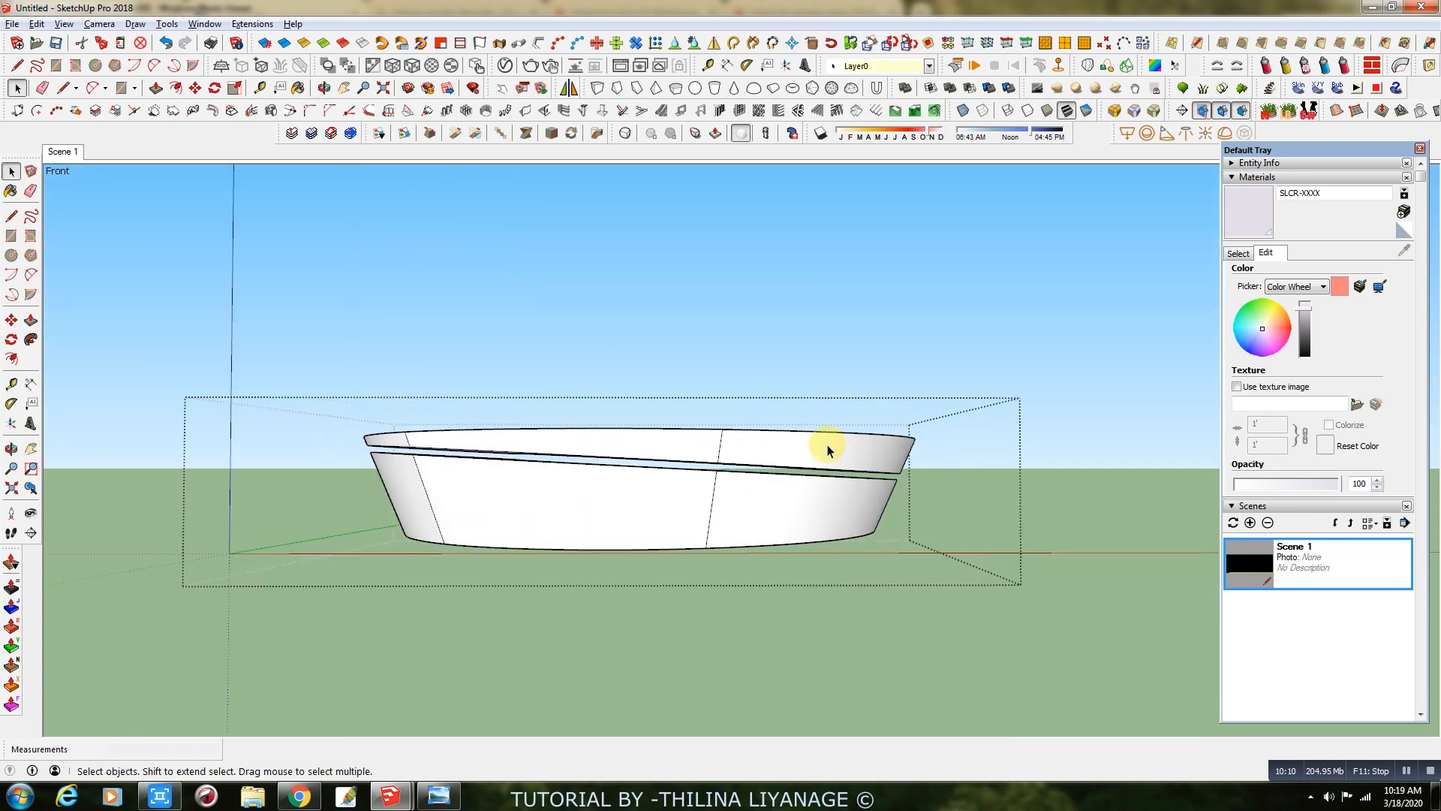
{"action": "left_click_drag", "start_coordinate": [704, 466], "coordinate": [705, 467]}
{"action": "key", "text": "Delete"}
{"action": "scroll", "coordinate": [707, 469], "scroll_direction": "up", "scroll_amount": 3}
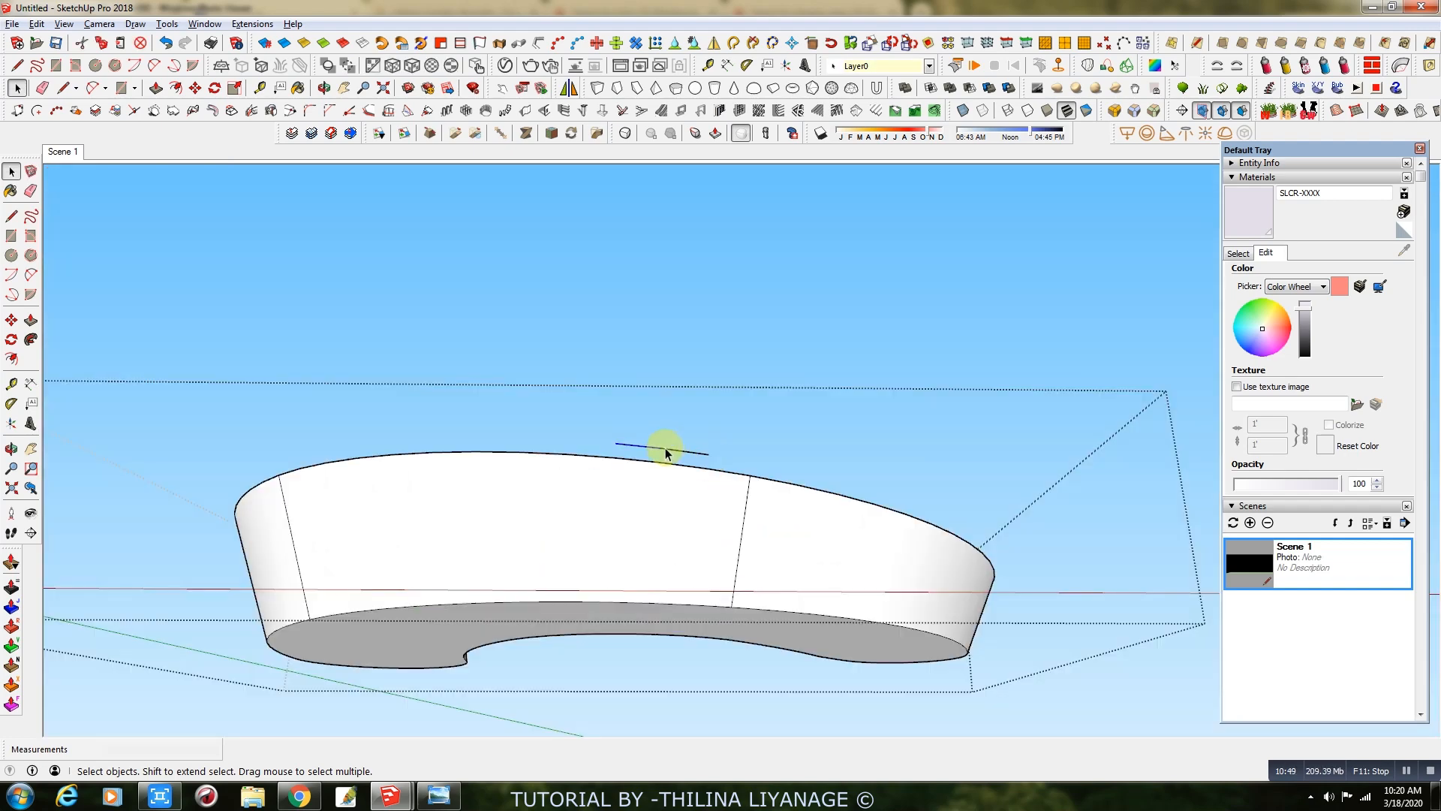
Delete the thin sliced layer lying on the desk's sloping top.
{"action": "middle_click_drag", "start_coordinate": [711, 428], "coordinate": [585, 656]}
{"action": "scroll", "coordinate": [622, 630], "scroll_direction": "up", "scroll_amount": 5}
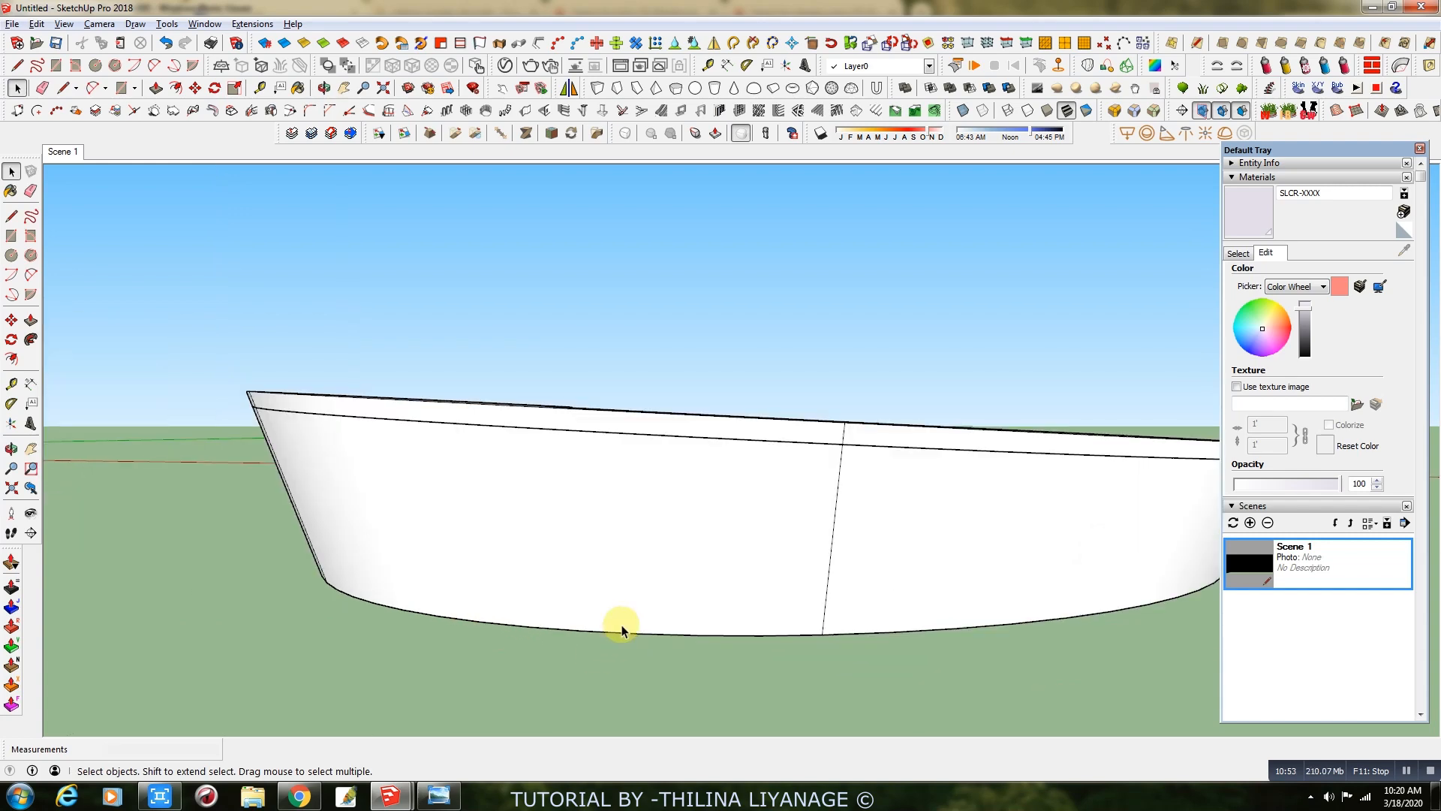
{"action": "scroll", "coordinate": [629, 650], "scroll_direction": "down", "scroll_amount": 5}
{"action": "left_click", "coordinate": [632, 584]}
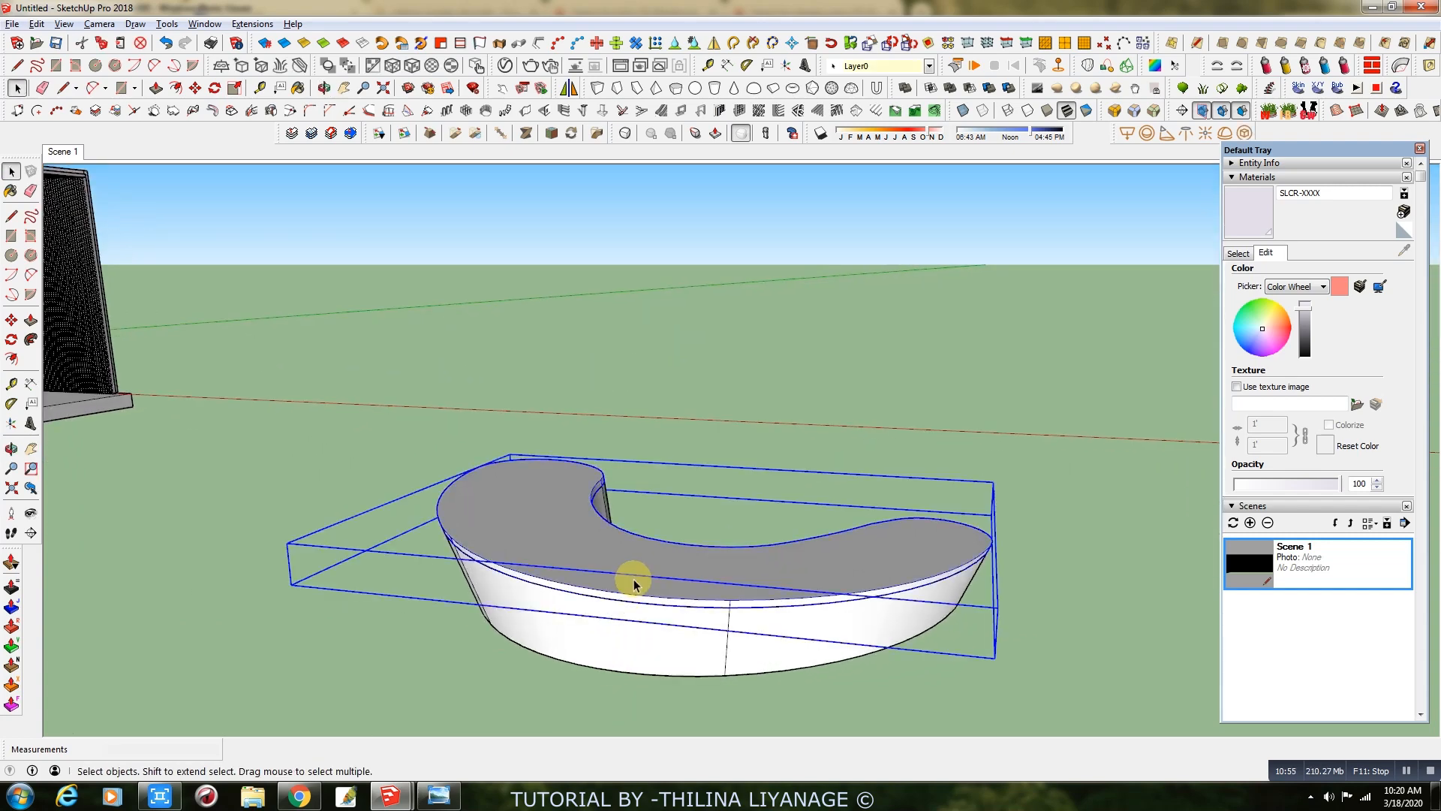
{"action": "key", "text": "Escape"}
Open the desk group and soften all the upright edge lines around its curved outer and inner sides with the Eraser.
{"action": "middle_click_drag", "start_coordinate": [701, 631], "coordinate": [785, 575]}
{"action": "double_click", "coordinate": [743, 586]}
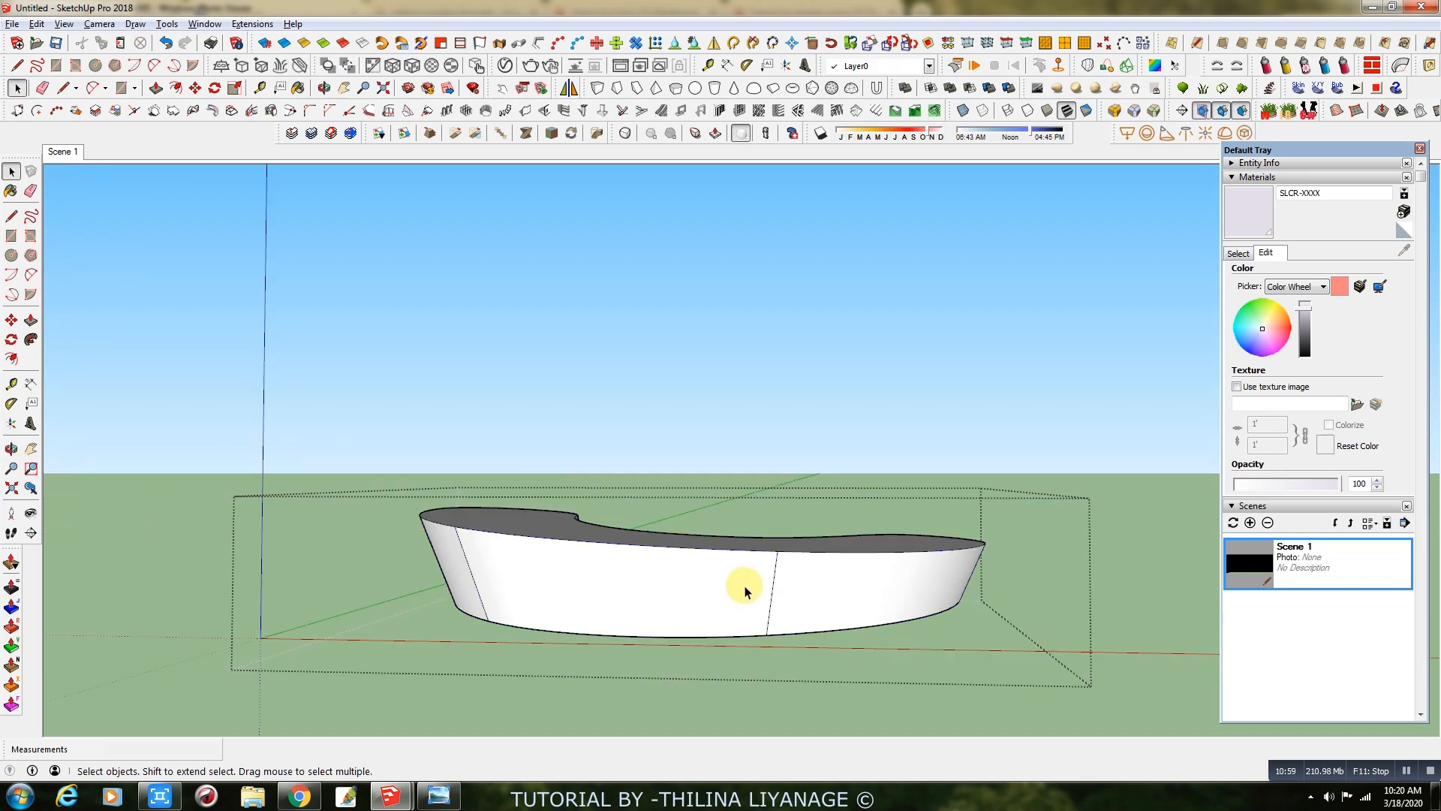
{"action": "left_click", "coordinate": [43, 89]}
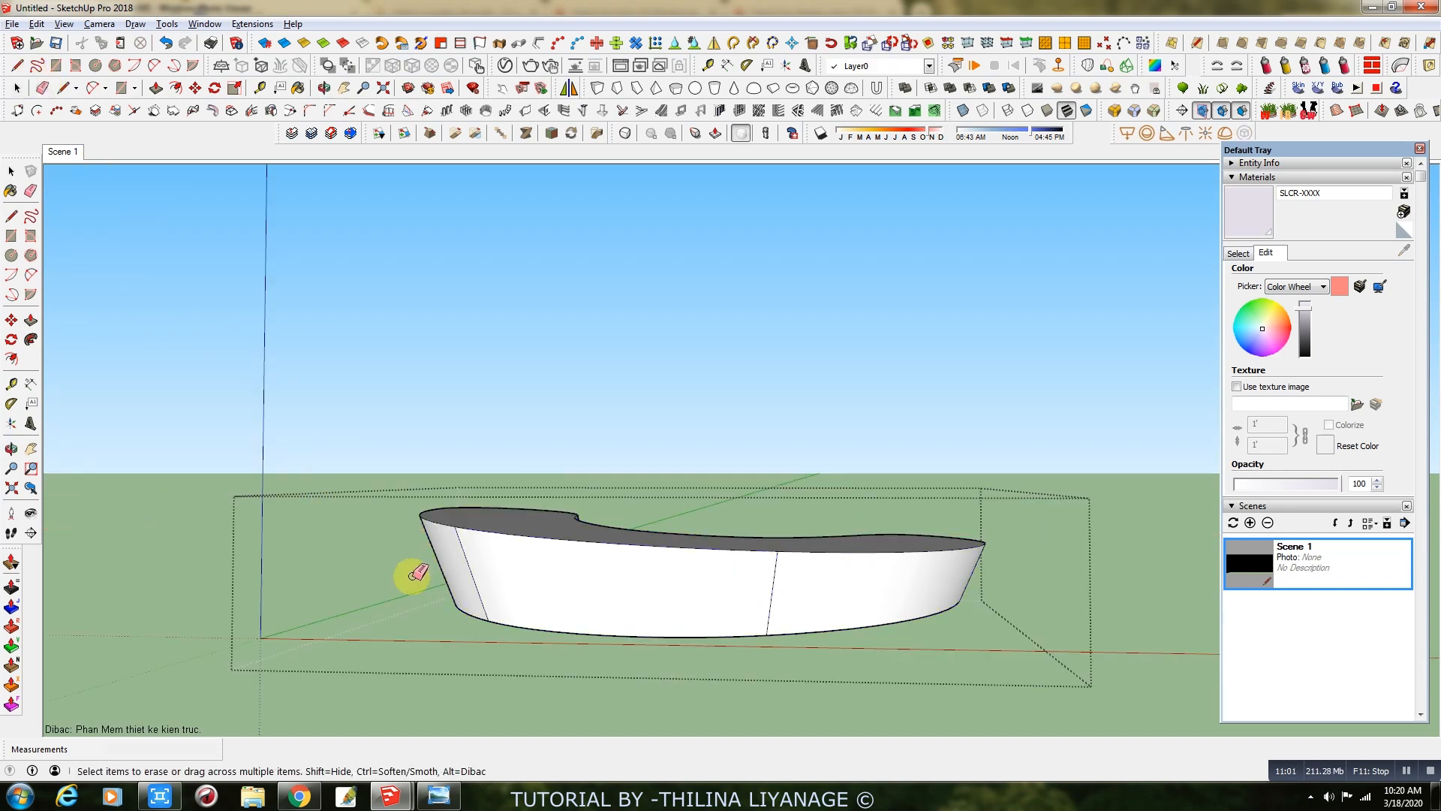
{"action": "mouse_move", "coordinate": [875, 605]}
{"action": "middle_mouse_down"}
{"action": "mouse_move", "coordinate": [524, 595]}
{"action": "mouse_move", "coordinate": [712, 644]}
{"action": "middle_mouse_up"}
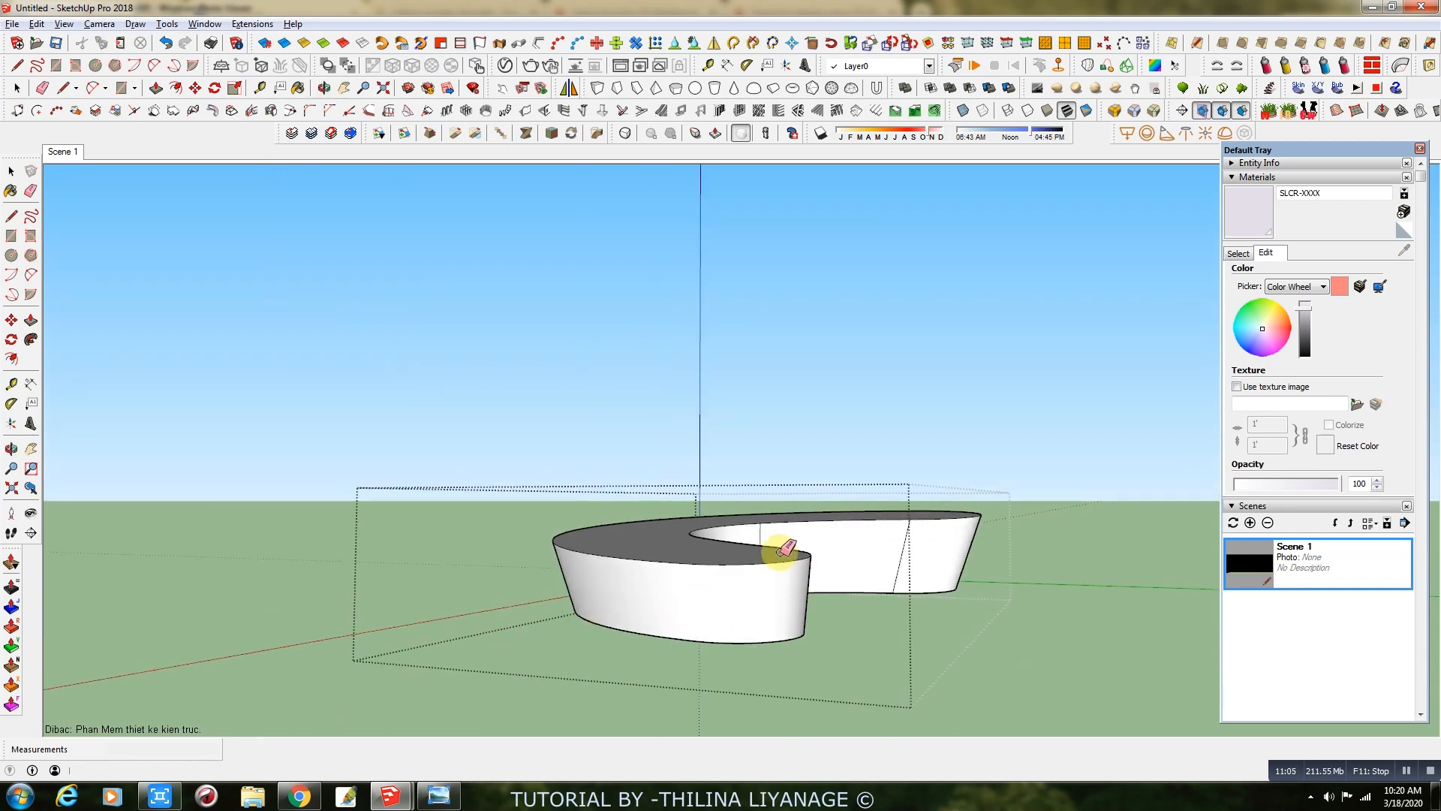
{"action": "middle_click_drag", "start_coordinate": [804, 579], "coordinate": [402, 572]}
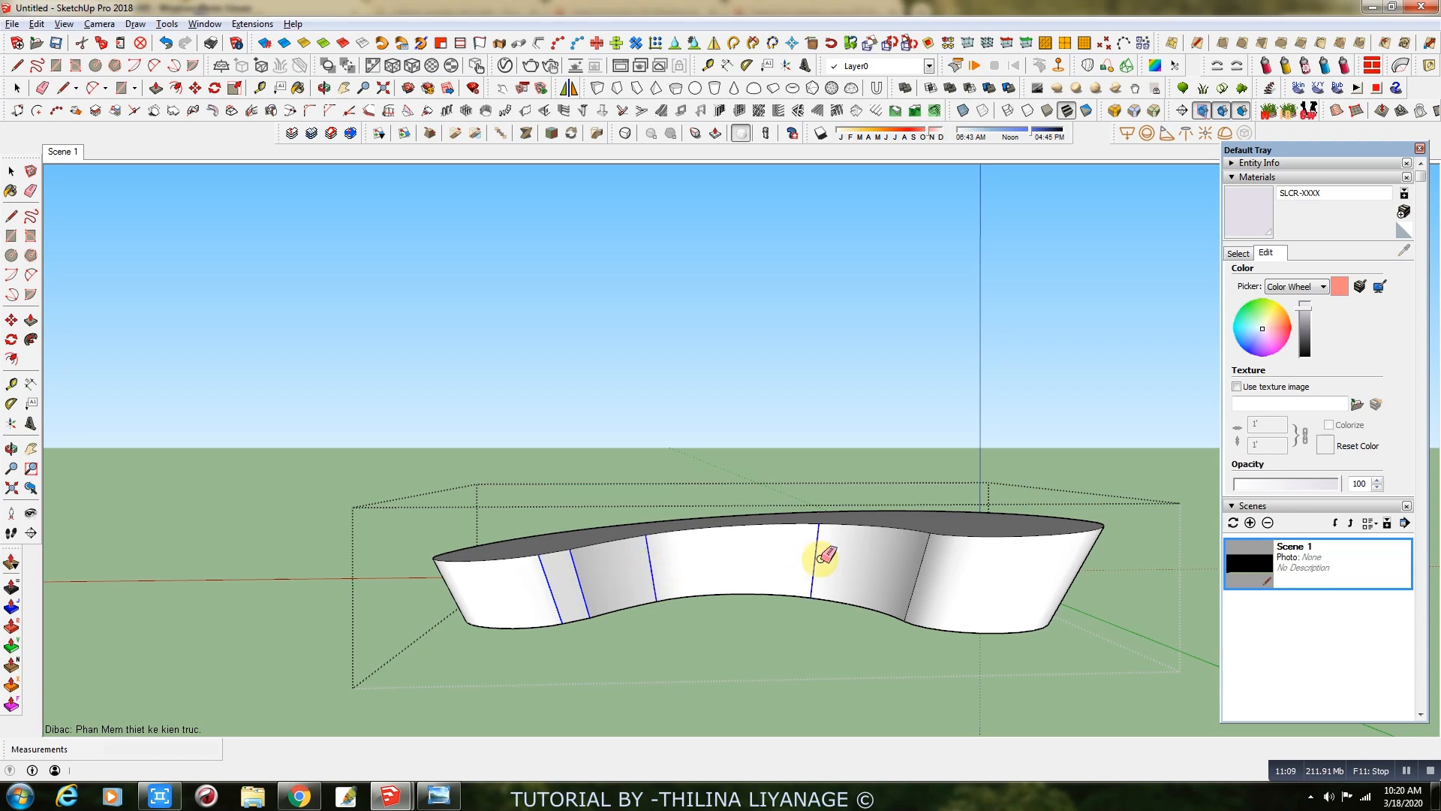
{"action": "left_click_drag", "start_coordinate": [920, 565], "coordinate": [921, 565], "text": "ctrl"}
{"action": "middle_click_drag", "start_coordinate": [481, 583], "coordinate": [1114, 627]}
{"action": "middle_click_drag", "start_coordinate": [666, 601], "coordinate": [1081, 569]}
{"action": "left_click", "coordinate": [16, 88]}
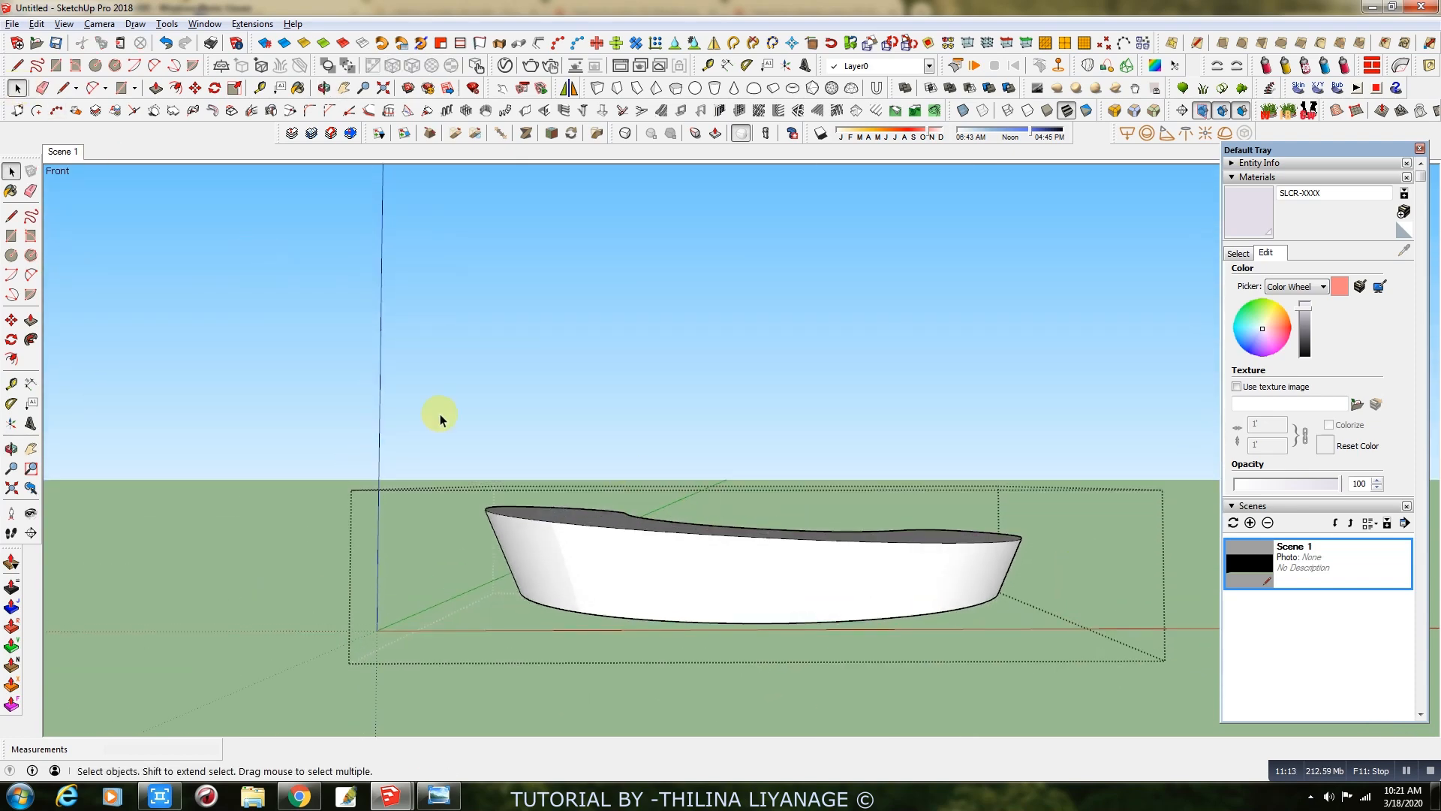
Round the edges of the desk's top and bottom faces with Round Corner, using a 4" offset and 6 segments.
{"action": "middle_click_drag", "start_coordinate": [440, 413], "coordinate": [521, 595]}
{"action": "middle_click_drag", "start_coordinate": [614, 638], "coordinate": [662, 380]}
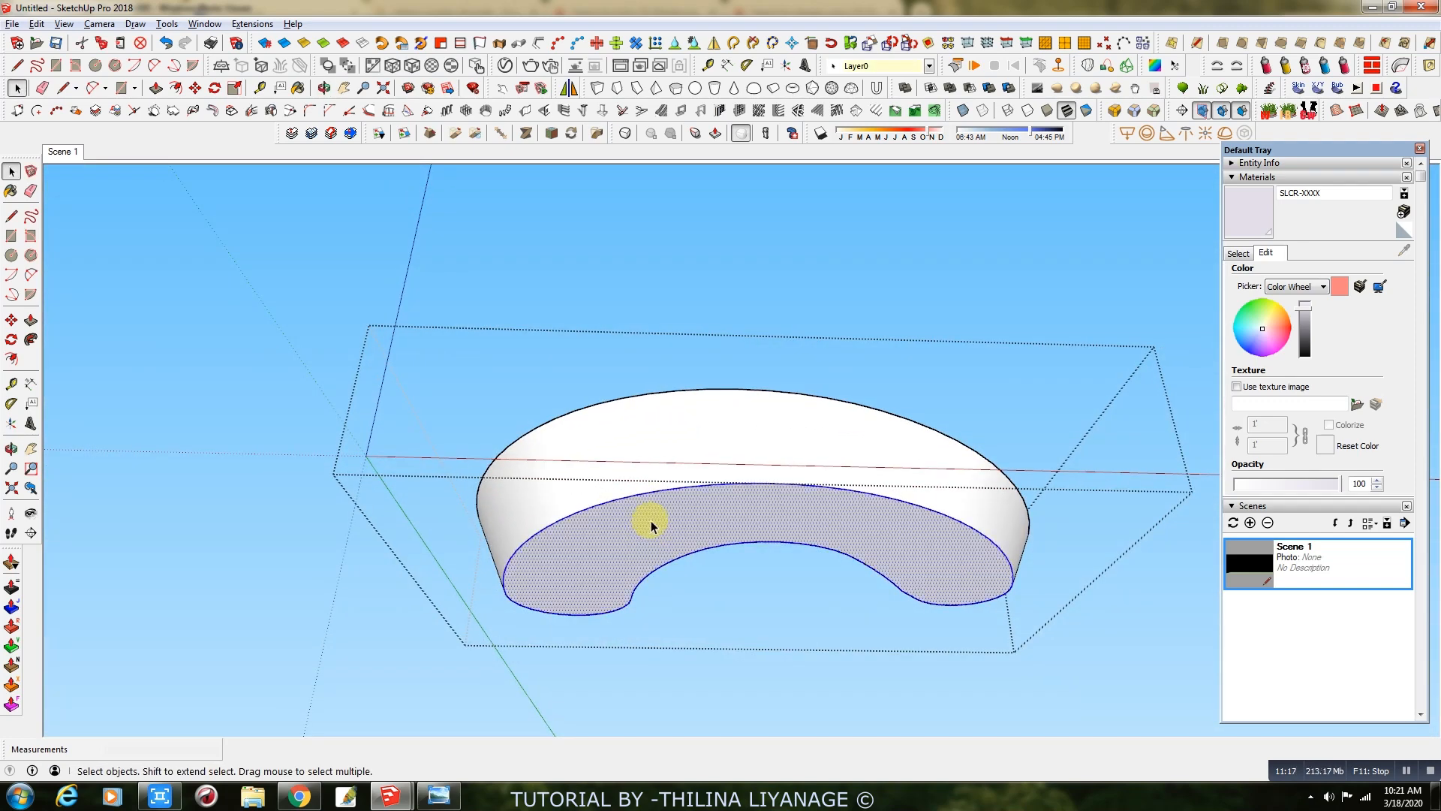
{"action": "mouse_move", "coordinate": [652, 526]}
{"action": "middle_mouse_down"}
{"action": "mouse_move", "coordinate": [627, 589]}
{"action": "mouse_move", "coordinate": [658, 508]}
{"action": "middle_mouse_up"}
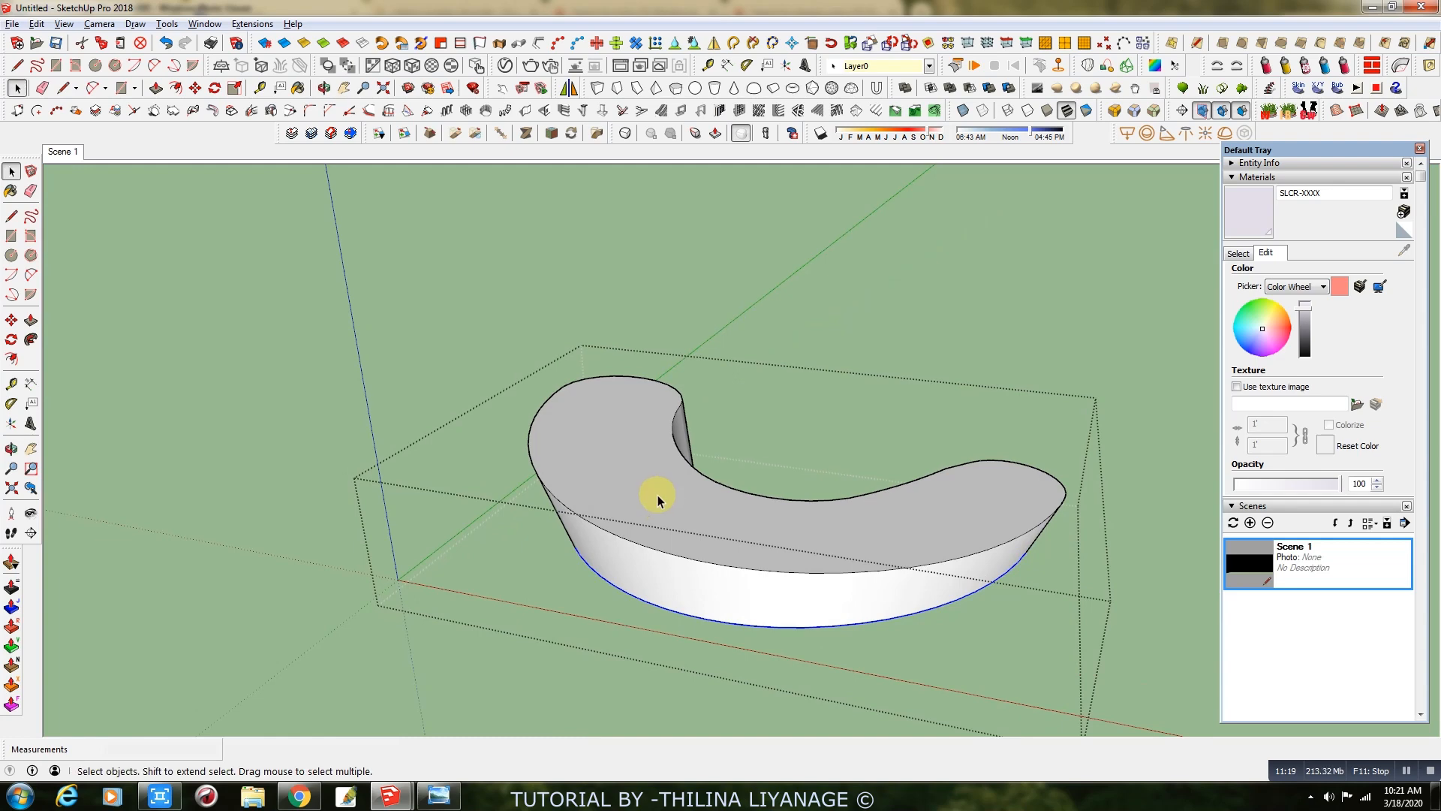
{"action": "double_click", "coordinate": [657, 494], "text": "shift"}
{"action": "left_click", "coordinate": [651, 520], "text": "shift"}
{"action": "middle_click_drag", "start_coordinate": [652, 565], "coordinate": [750, 425]}
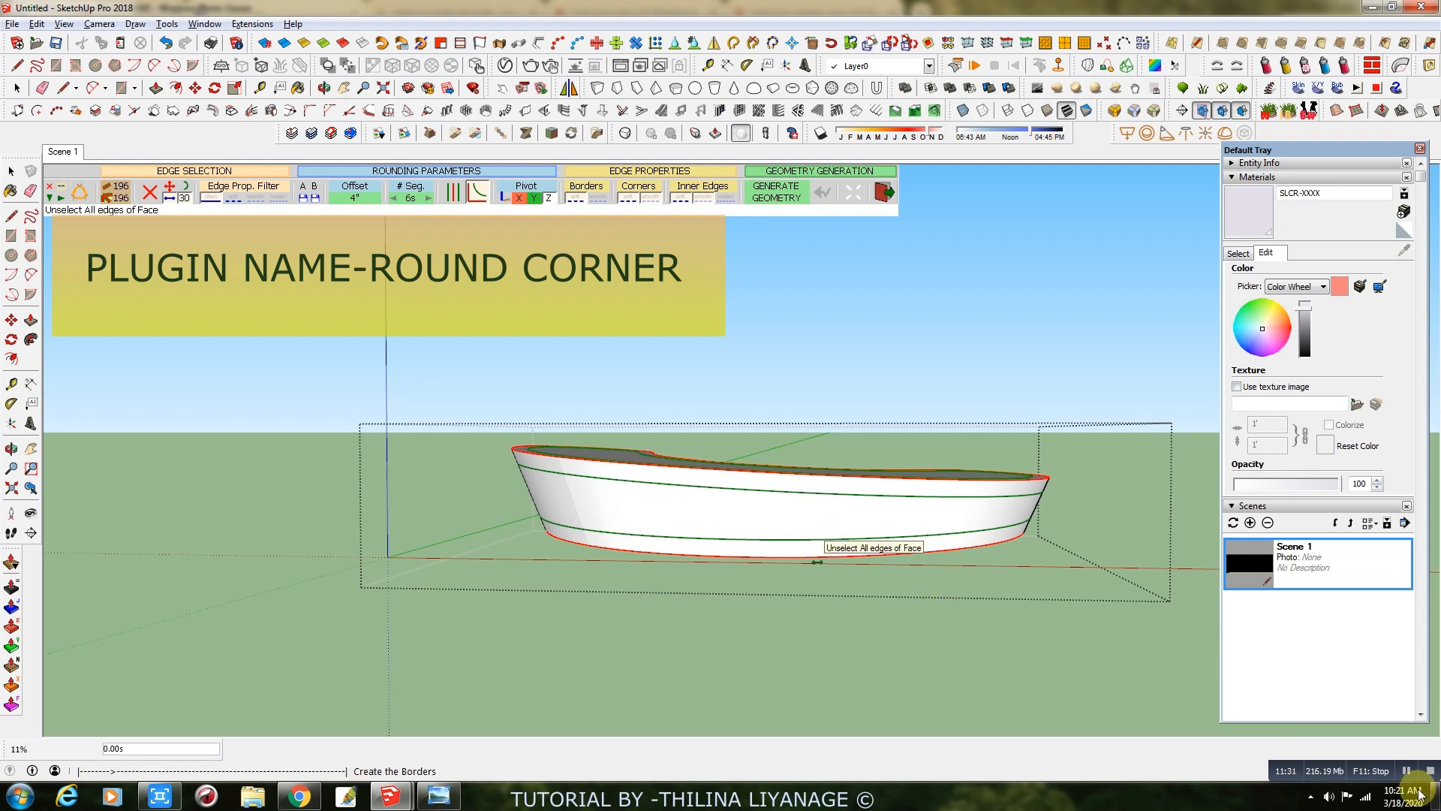
{"action": "key", "text": "Return"}
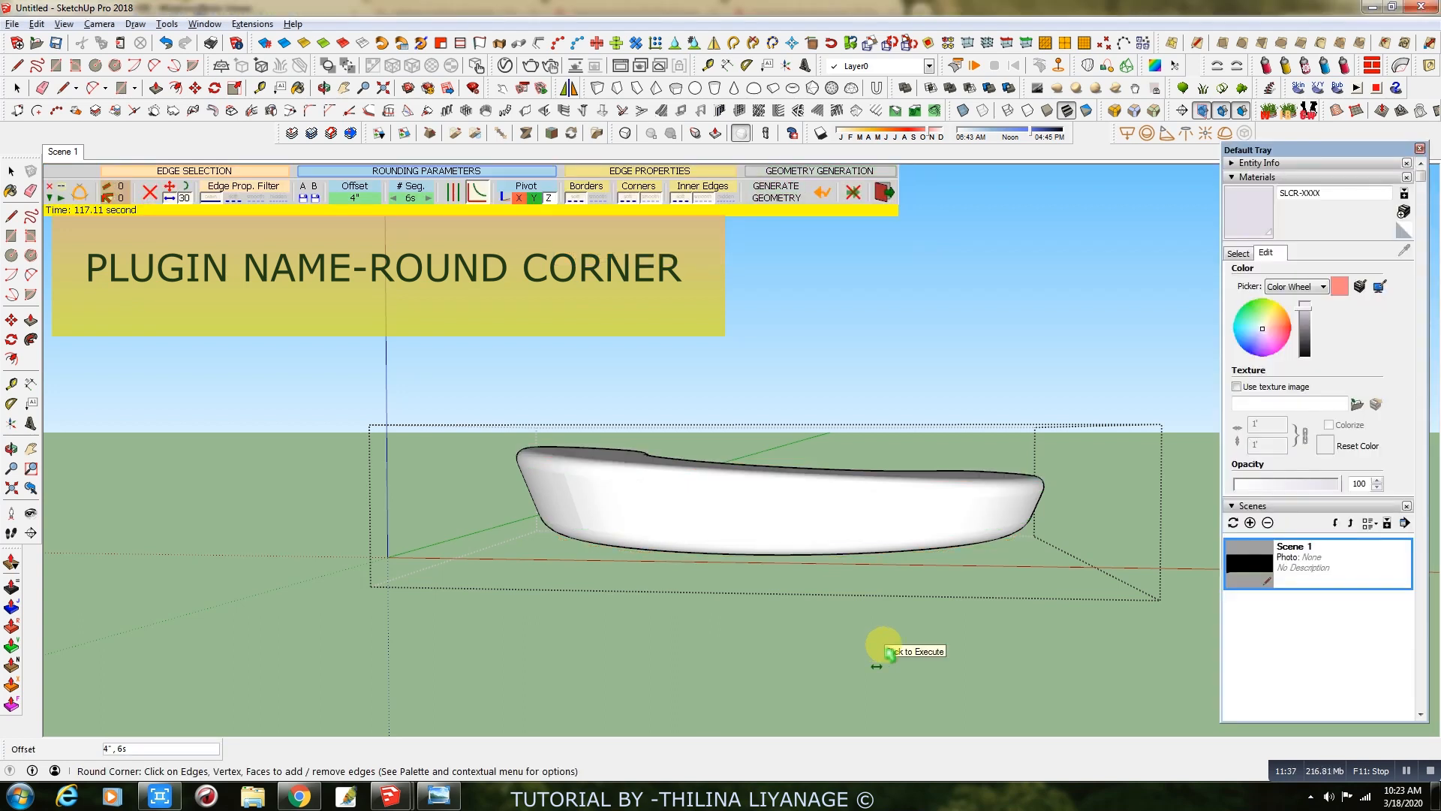
{"action": "left_click", "coordinate": [17, 88]}
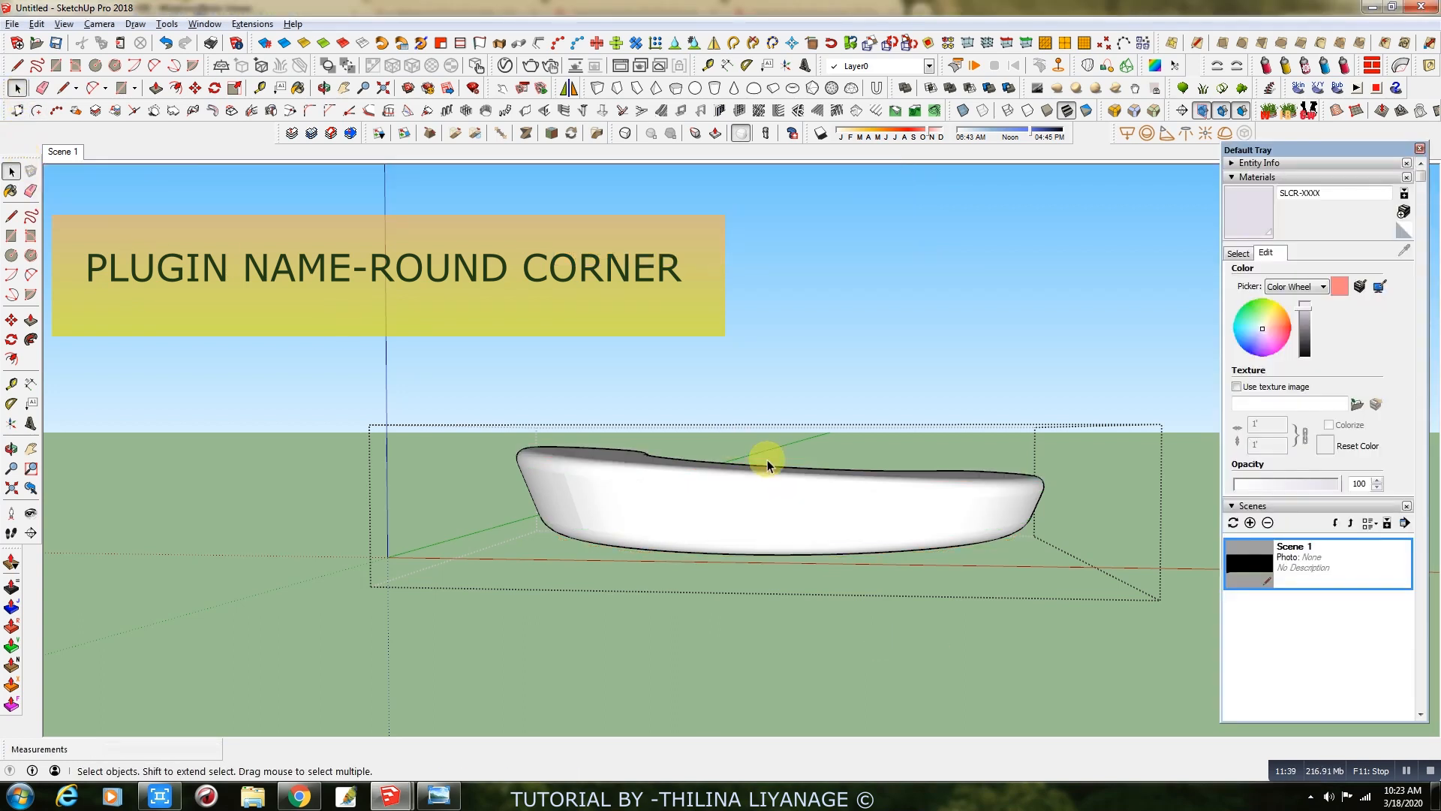
Switch to Windows Photo Viewer and compare the rounded desk with the reception desk in the reference photo.
{"action": "middle_click_drag", "start_coordinate": [766, 591], "coordinate": [463, 747]}
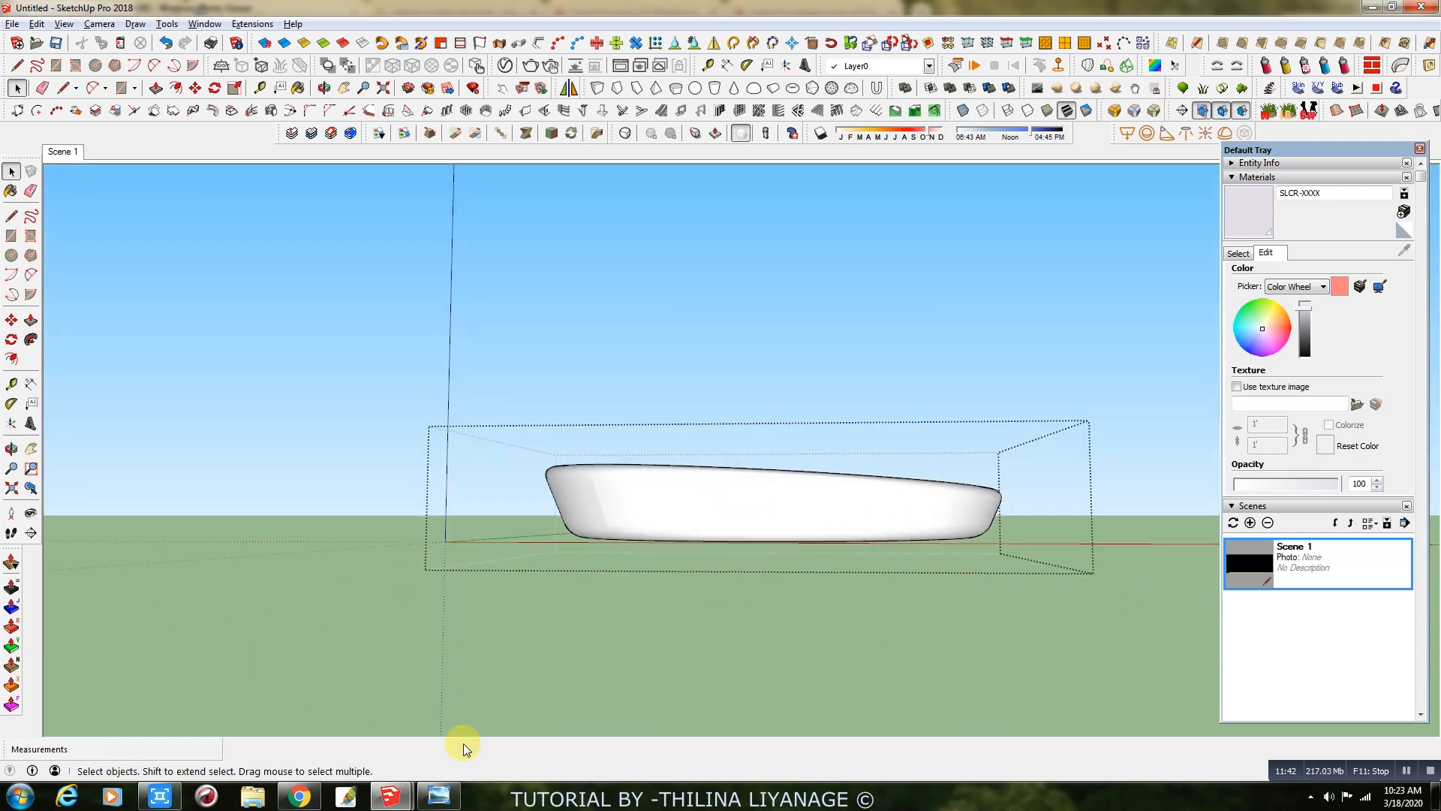
{"action": "left_click", "coordinate": [435, 794]}
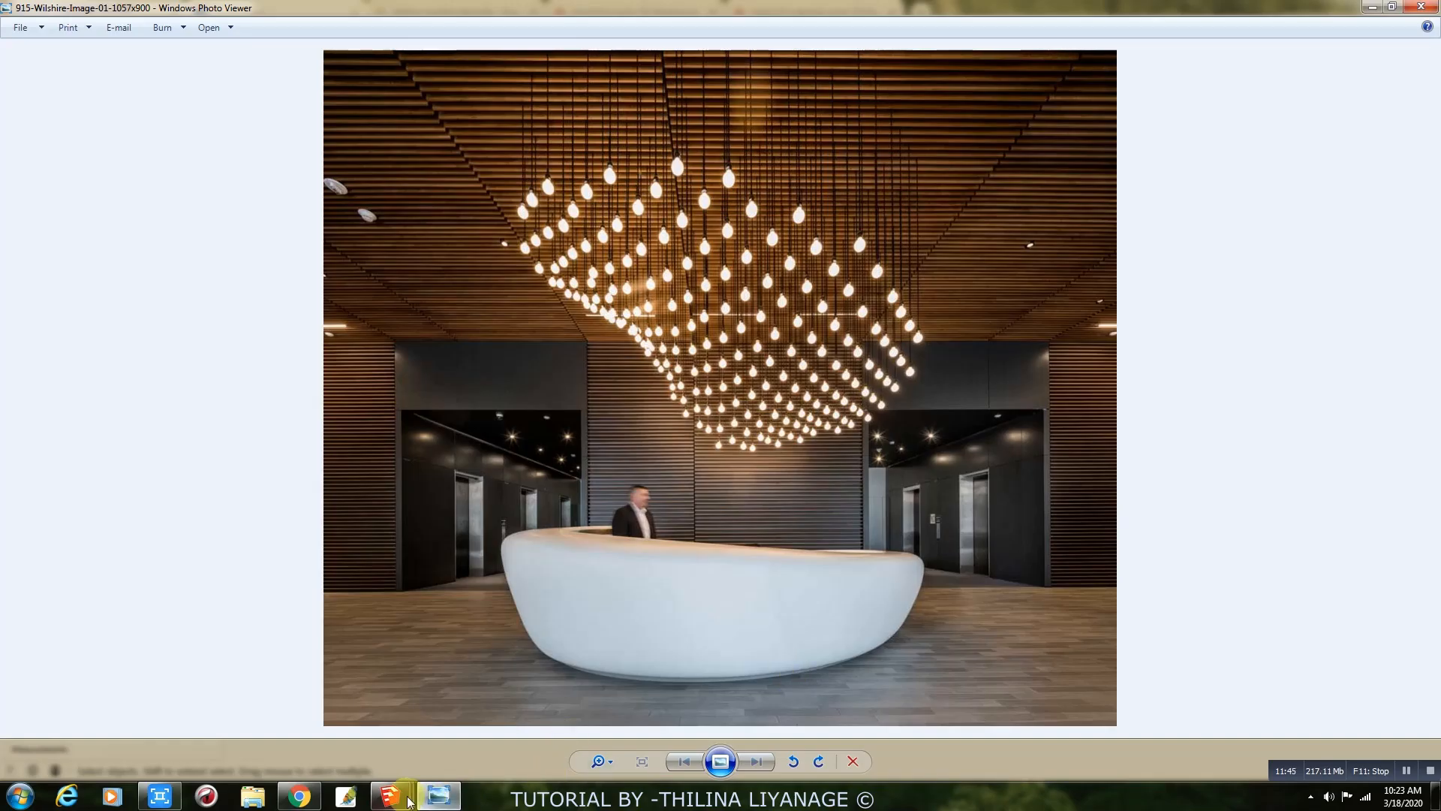
{"action": "mouse_move", "coordinate": [409, 801]}
{"action": "left_click", "coordinate": [473, 713]}
Scale the whole desk slightly taller along the vertical axis.
{"action": "mouse_move", "coordinate": [733, 643]}
{"action": "middle_mouse_down"}
{"action": "mouse_move", "coordinate": [820, 595]}
{"action": "mouse_move", "coordinate": [788, 531]}
{"action": "middle_mouse_up"}
{"action": "left_click", "coordinate": [830, 578]}
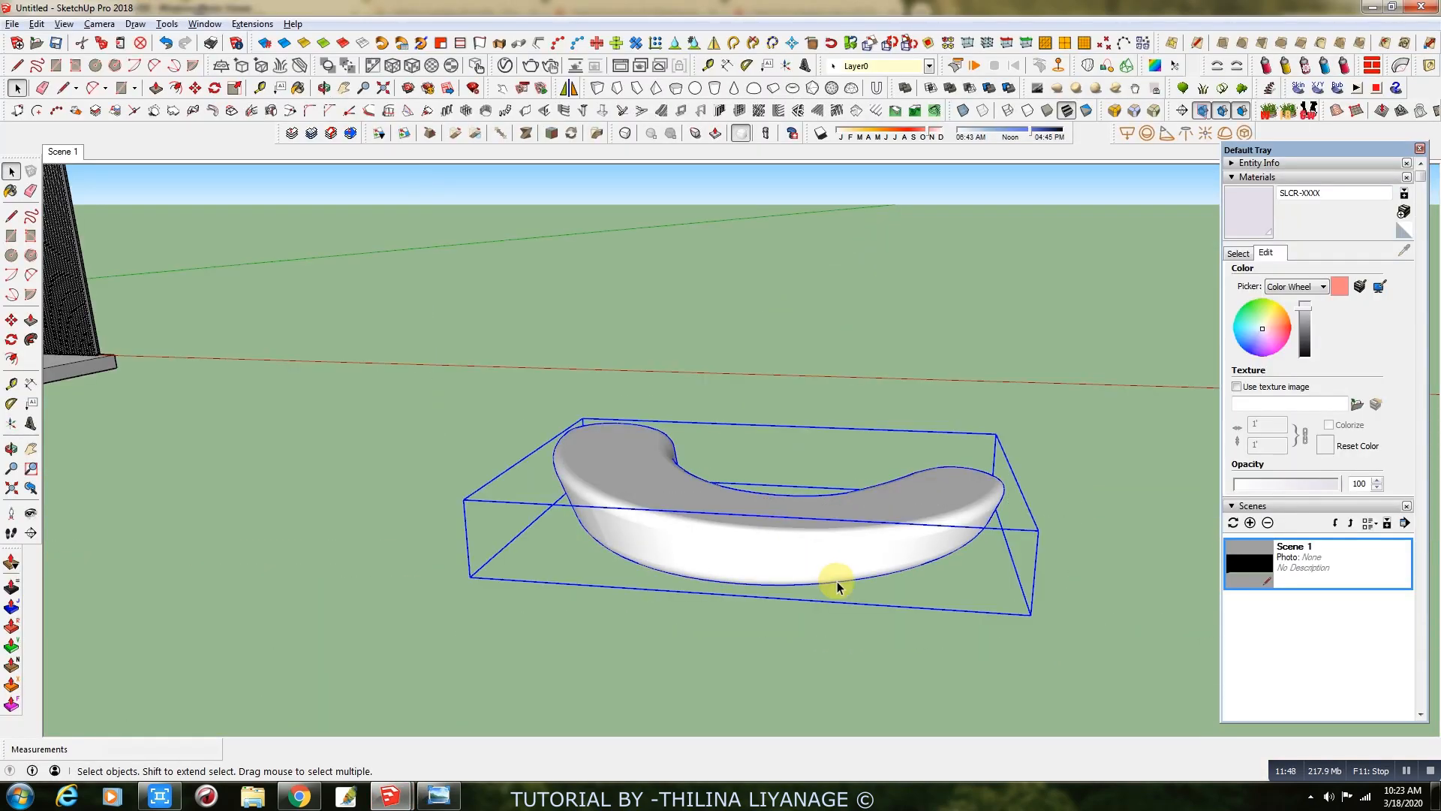
{"action": "left_click", "coordinate": [235, 89]}
{"action": "left_click_drag", "start_coordinate": [763, 453], "coordinate": [762, 428]}
{"action": "mouse_move", "coordinate": [763, 428]}
{"action": "middle_mouse_down"}
{"action": "mouse_move", "coordinate": [723, 496]}
{"action": "mouse_move", "coordinate": [756, 424]}
{"action": "middle_mouse_up"}
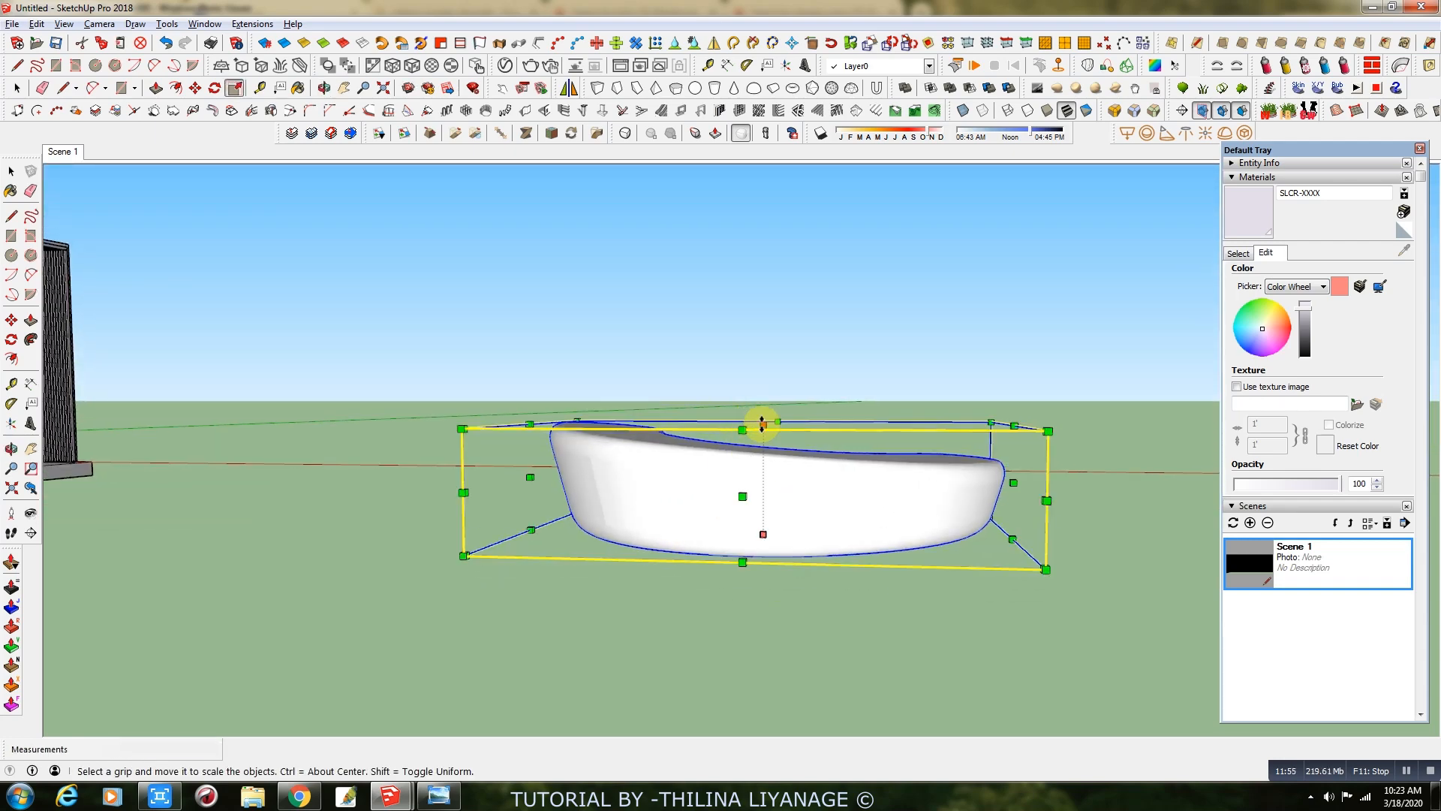
{"action": "left_click", "coordinate": [763, 414]}
{"action": "left_click", "coordinate": [762, 415]}
{"action": "middle_click_drag", "start_coordinate": [717, 505], "coordinate": [724, 450]}
{"action": "left_click", "coordinate": [17, 90]}
{"action": "left_click", "coordinate": [830, 582]}
Switch to Windows Photo Viewer and examine the cluster of hanging pendant lights in the reference photo.
{"action": "middle_click_drag", "start_coordinate": [830, 582], "coordinate": [437, 786]}
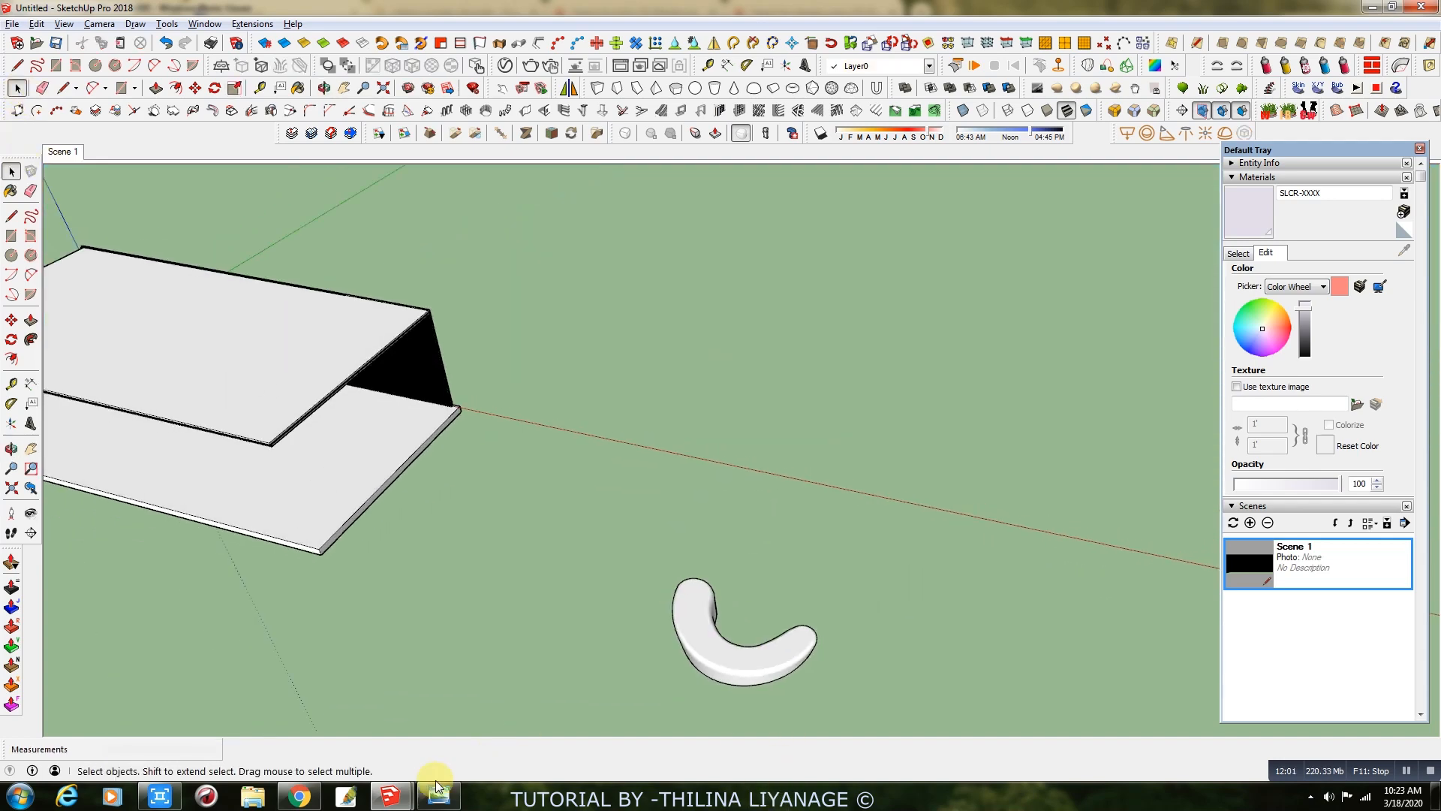
{"action": "left_click", "coordinate": [439, 795]}
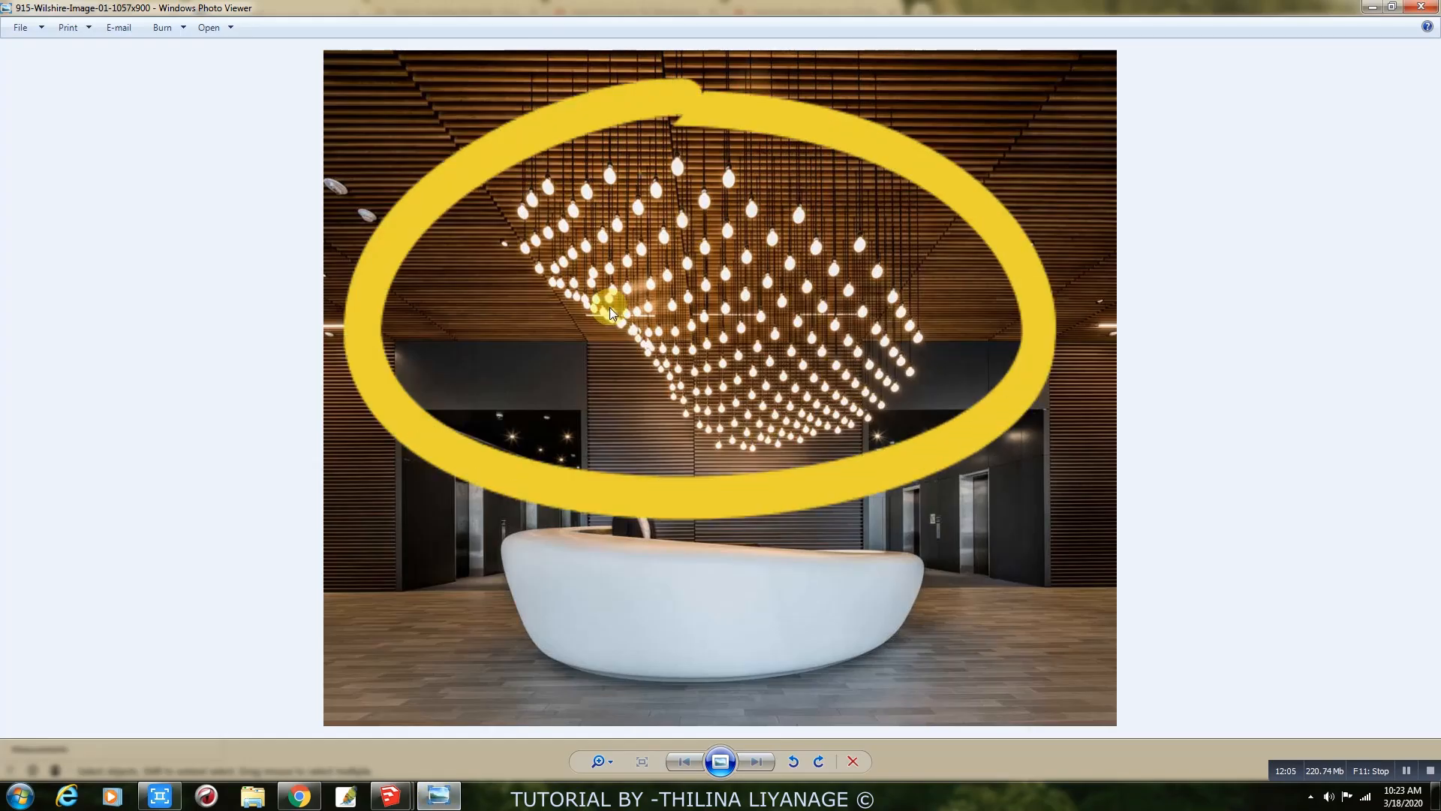
{"action": "mouse_move", "coordinate": [391, 796]}
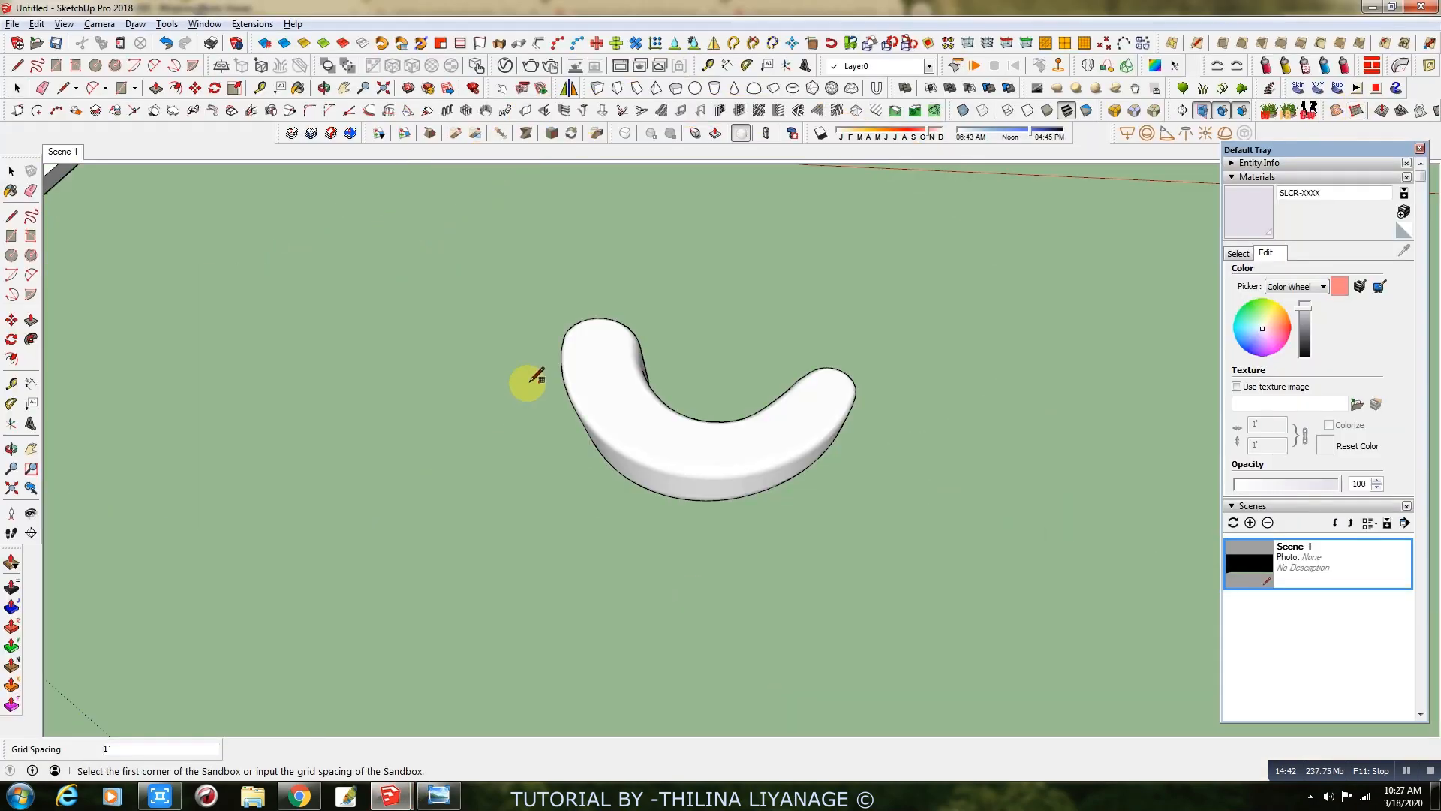
{"action": "middle_click_drag", "start_coordinate": [554, 365], "coordinate": [590, 277]}
{"action": "left_click", "coordinate": [563, 216]}
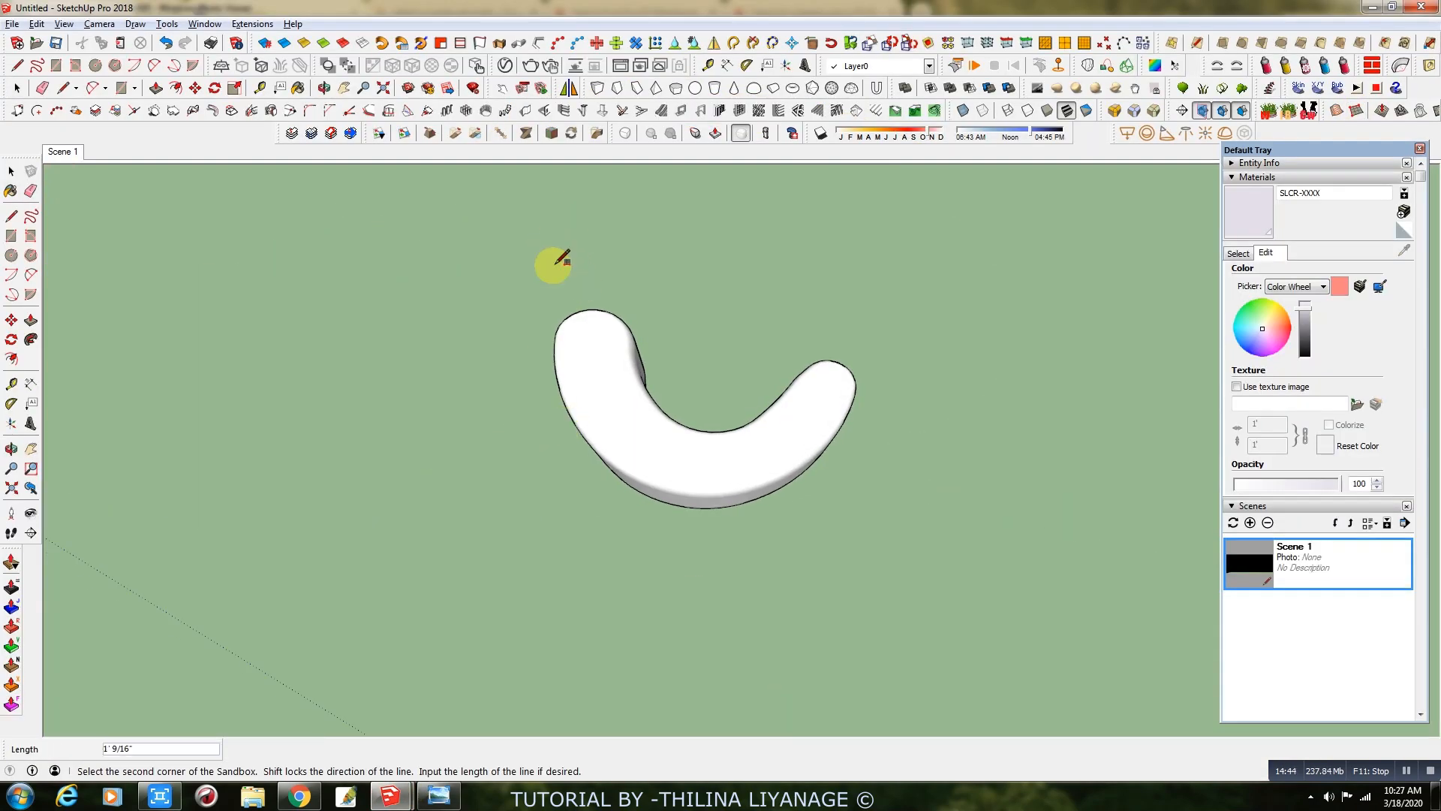
{"action": "left_click", "coordinate": [480, 594]}
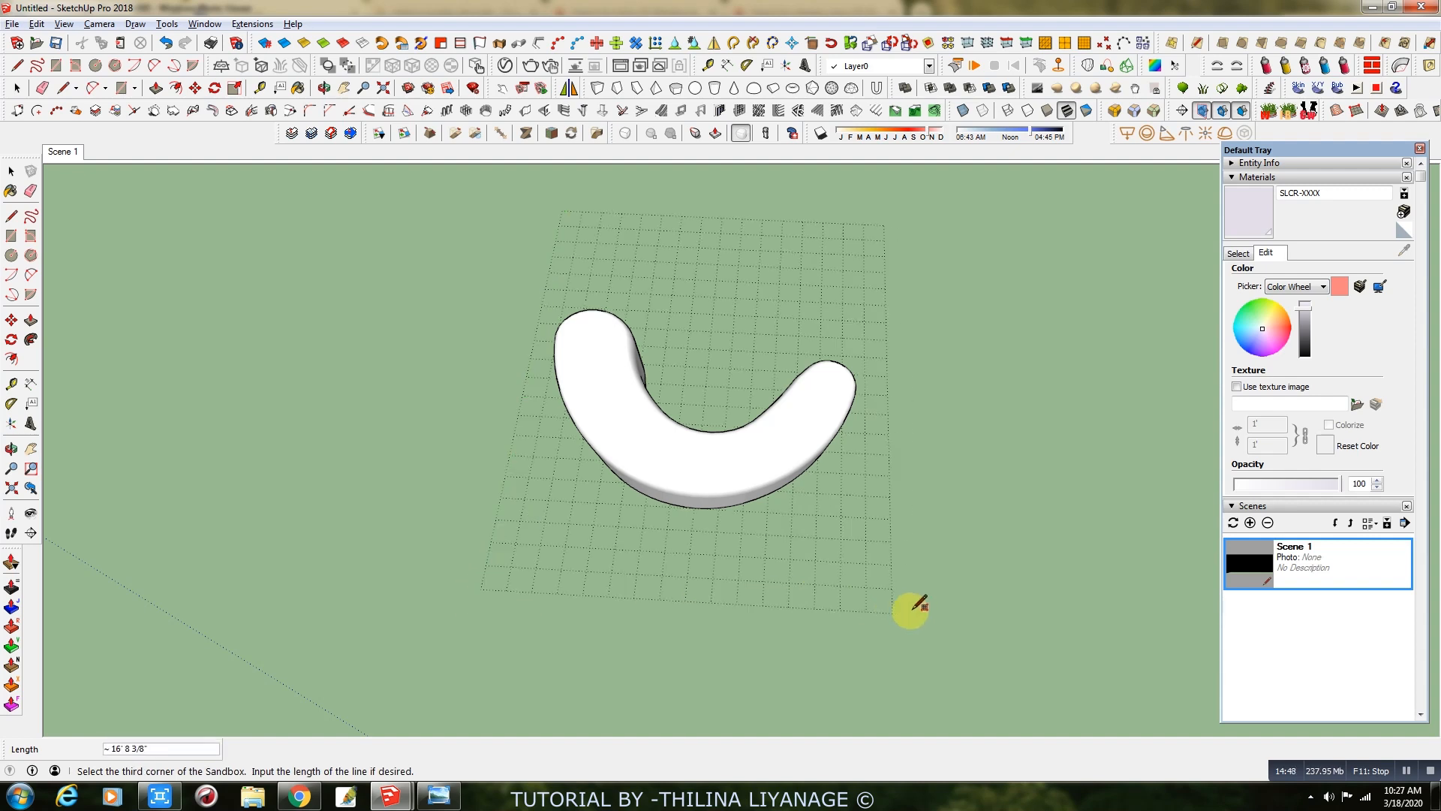
{"action": "key", "text": "Escape"}
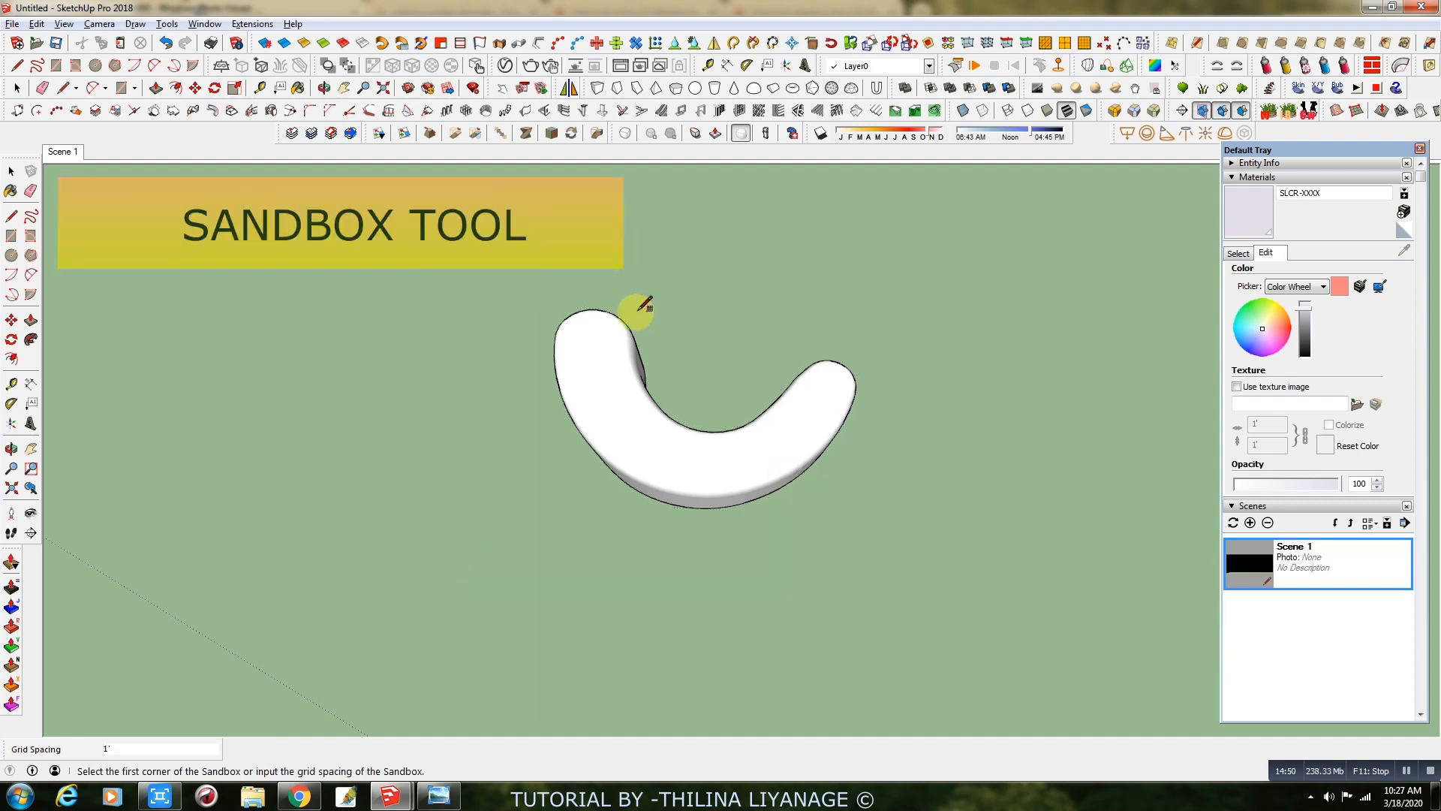
Draw a from-scratch Sandbox grid with 1' spacing that extends around the whole reception desk.
{"action": "left_click", "coordinate": [529, 383]}
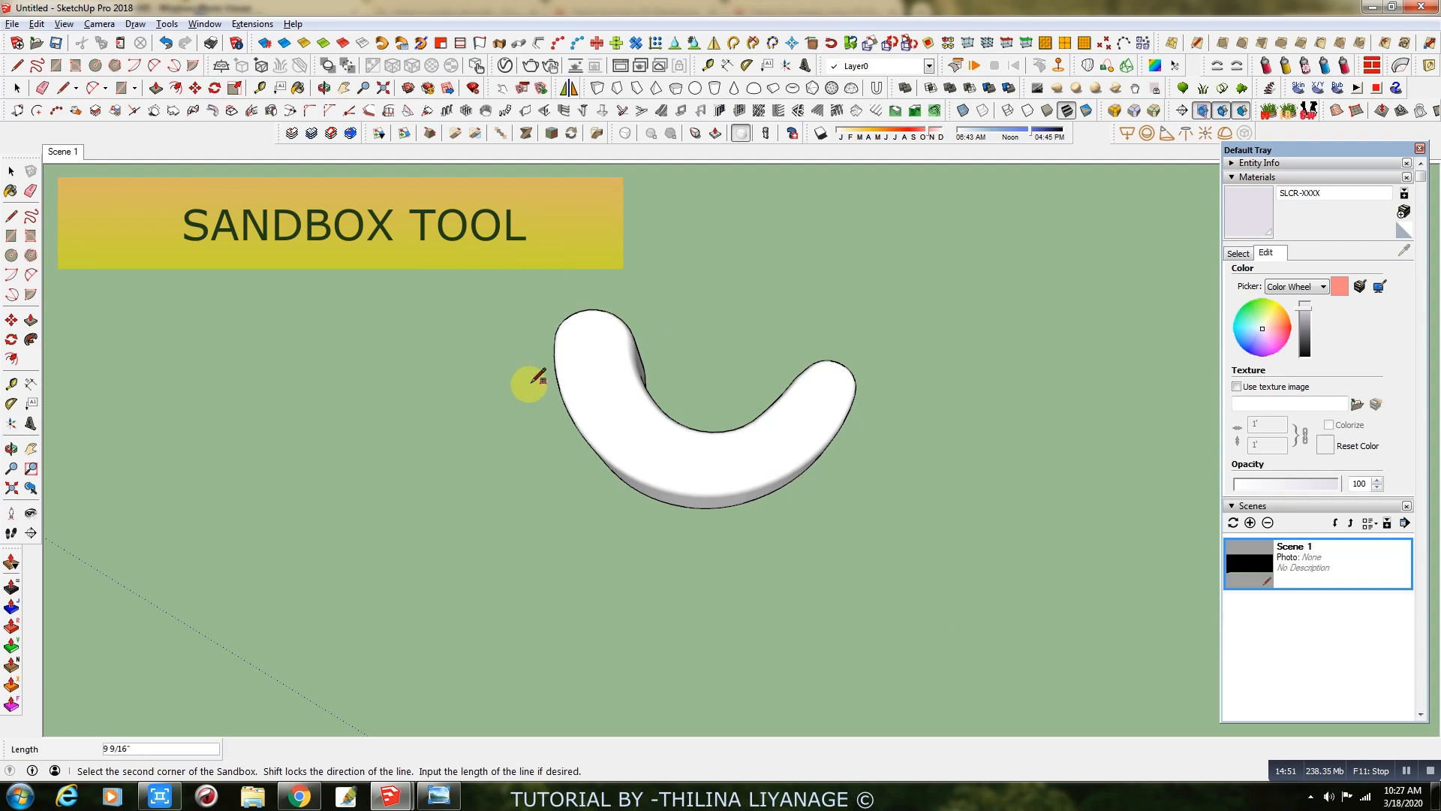
{"action": "left_click", "coordinate": [495, 558]}
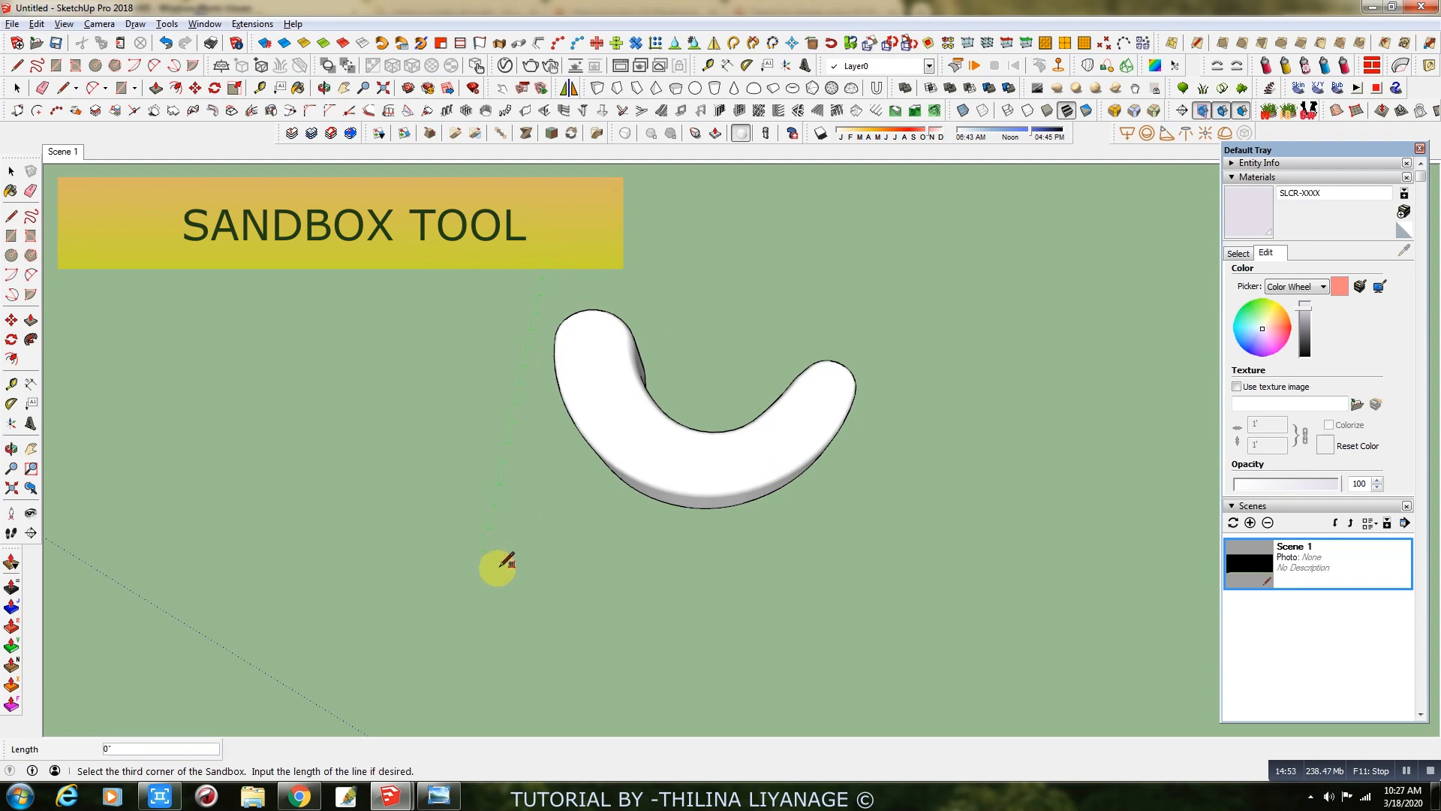
{"action": "left_click", "coordinate": [916, 623]}
{"action": "key", "text": "space"}
{"action": "middle_click_drag", "start_coordinate": [694, 434], "coordinate": [273, 505]}
{"action": "left_click", "coordinate": [816, 491]}
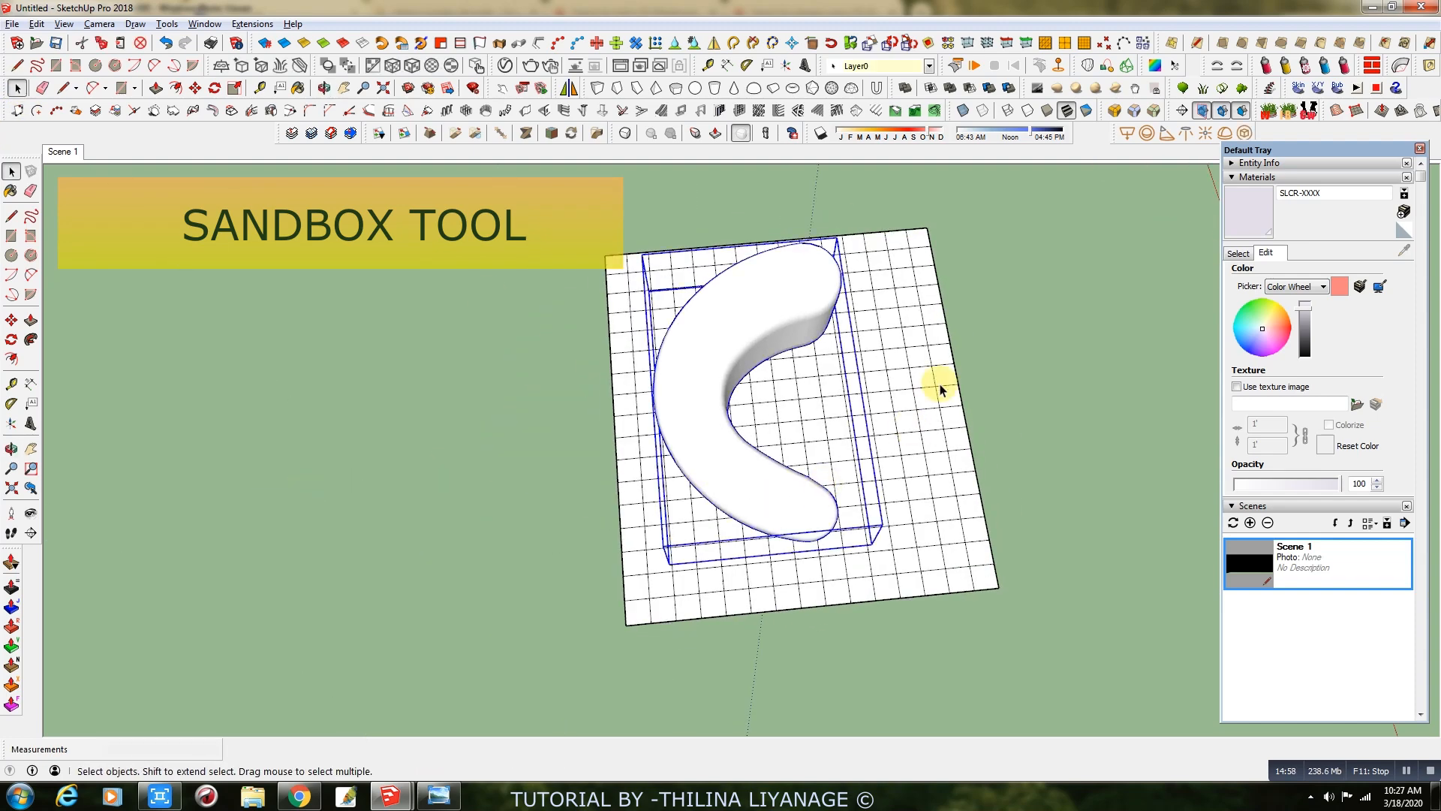
Move the grid about 1' 3" sideways to centre it on the desk and scale it to about 0.94 along the green axis.
{"action": "scroll", "coordinate": [927, 394], "scroll_direction": "up", "scroll_amount": 2}
{"action": "left_click", "coordinate": [917, 403]}
{"action": "middle_click_drag", "start_coordinate": [918, 403], "coordinate": [875, 493]}
{"action": "left_click", "coordinate": [195, 88]}
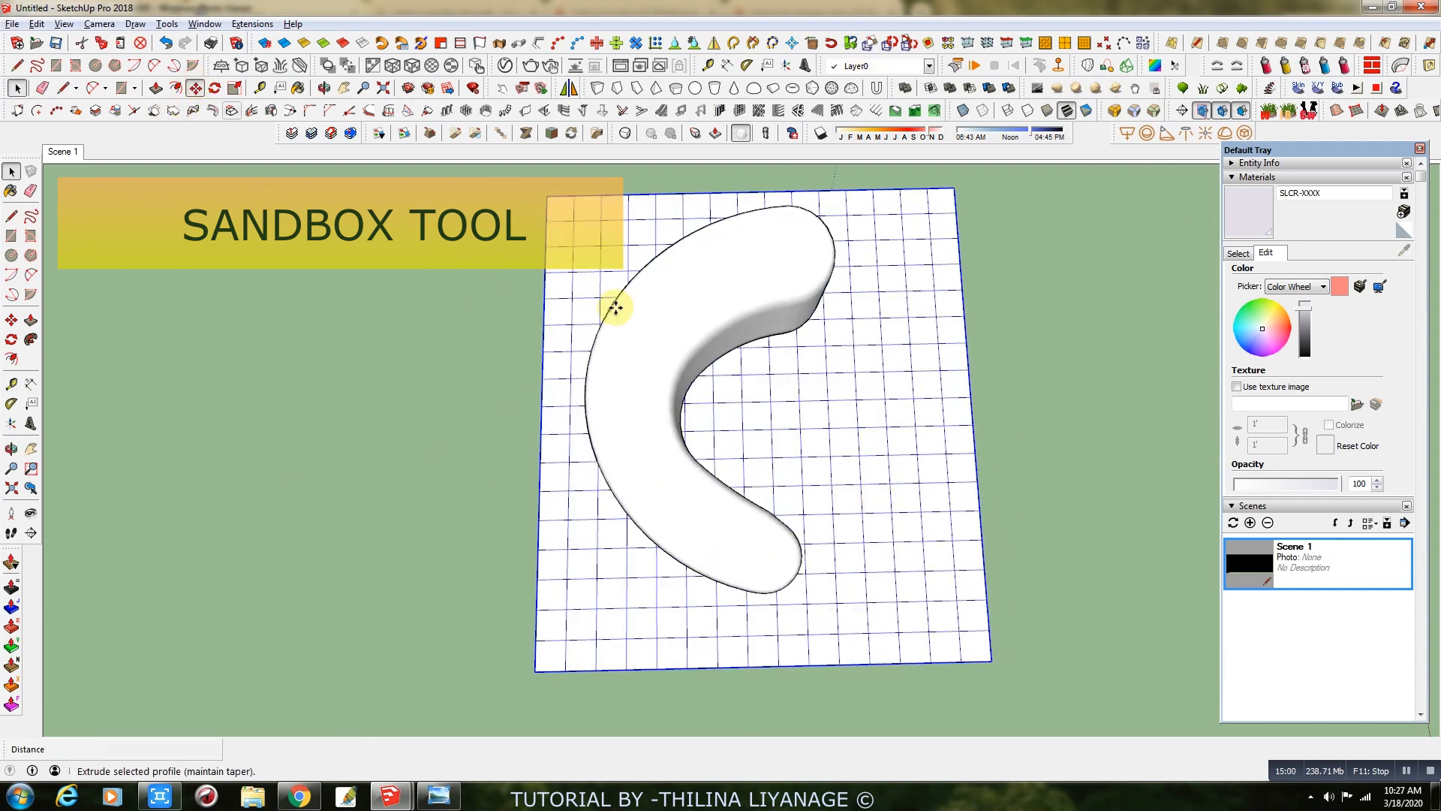
{"action": "left_click_drag", "start_coordinate": [864, 403], "coordinate": [833, 403]}
{"action": "left_click", "coordinate": [234, 88]}
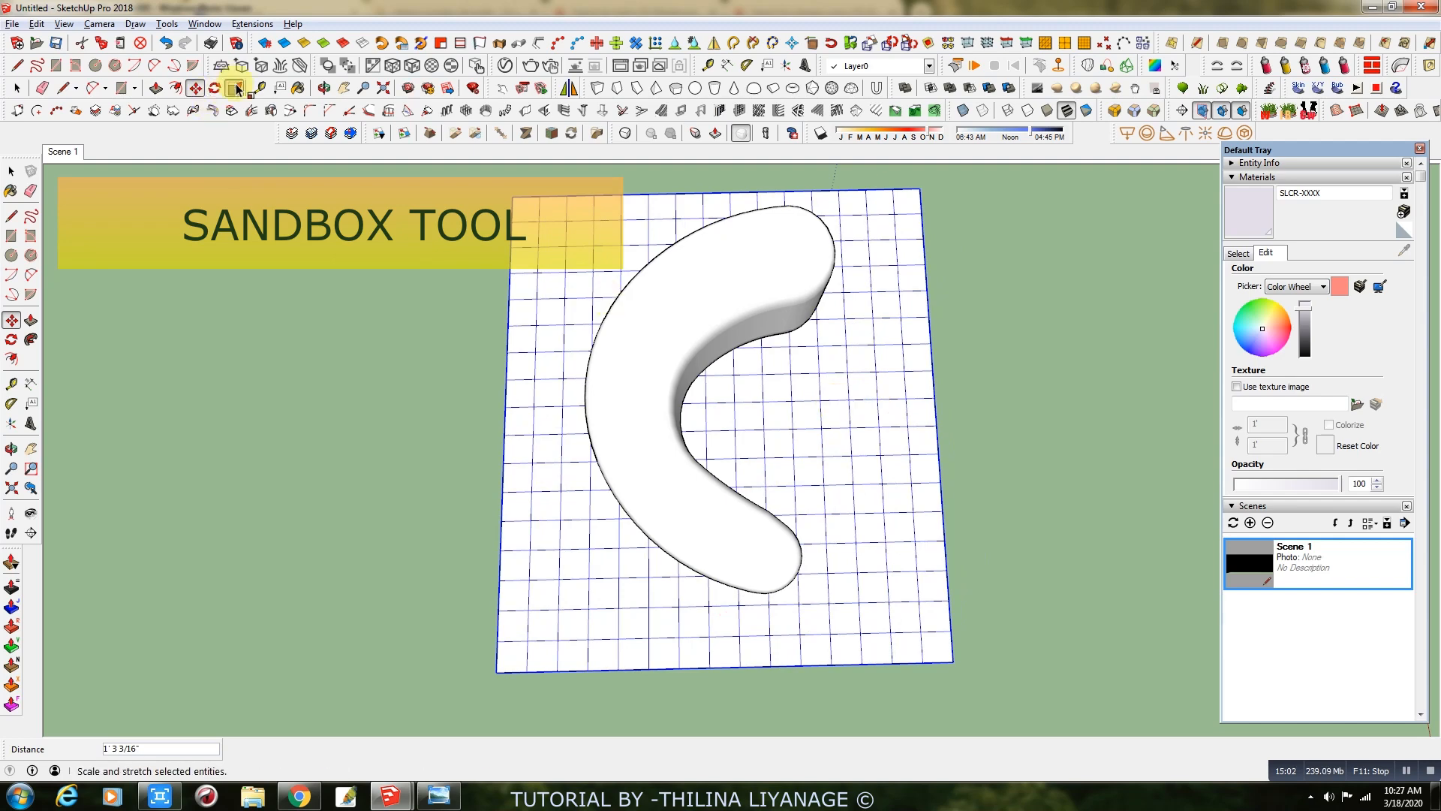
{"action": "left_click_drag", "start_coordinate": [724, 660], "coordinate": [724, 634]}
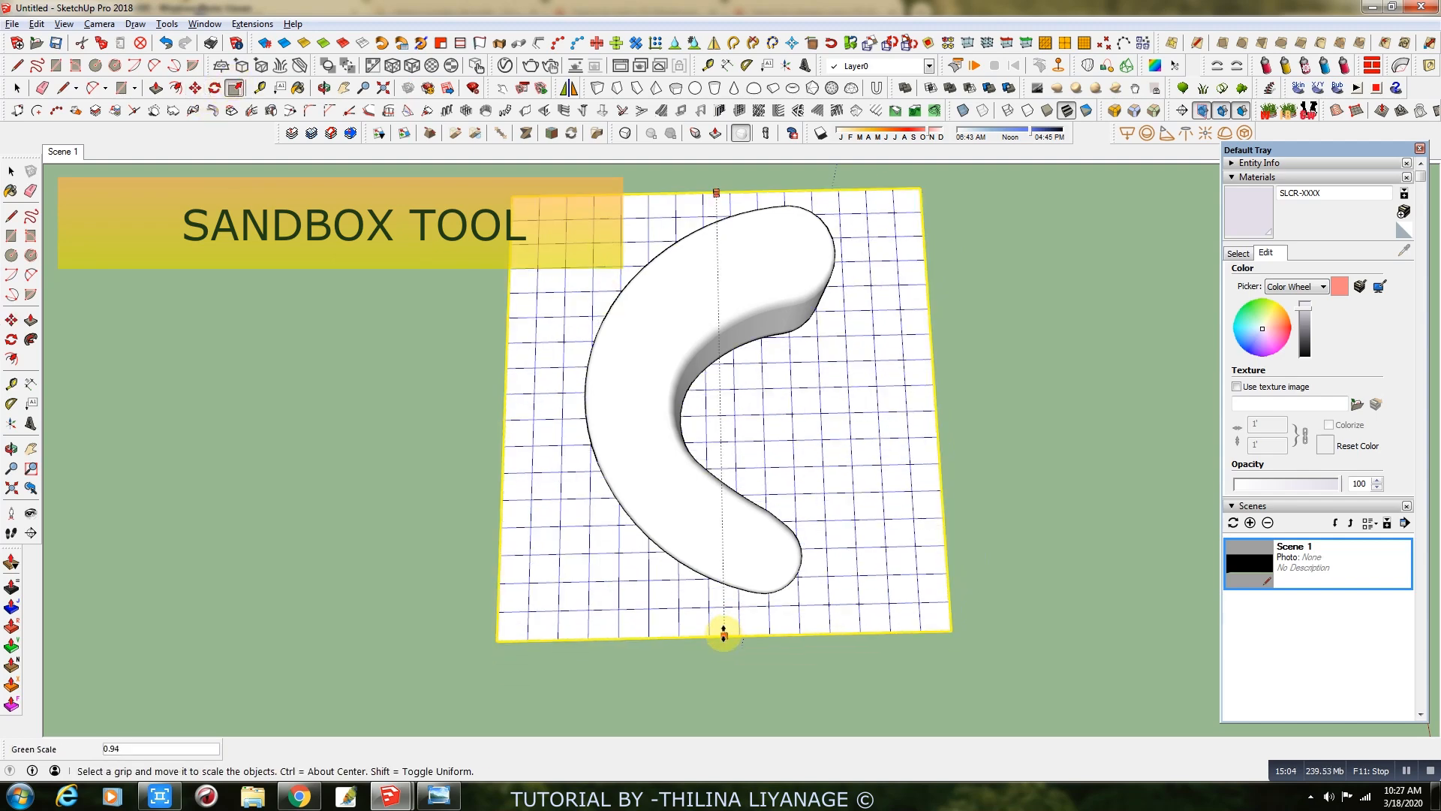
Open the grid for editing and Smoove its near end deeply downwards with a 6' radius.
{"action": "middle_click_drag", "start_coordinate": [483, 633], "coordinate": [606, 616]}
{"action": "middle_click_drag", "start_coordinate": [540, 660], "coordinate": [759, 345]}
{"action": "left_click", "coordinate": [17, 88]}
{"action": "middle_click_drag", "start_coordinate": [483, 538], "coordinate": [871, 446]}
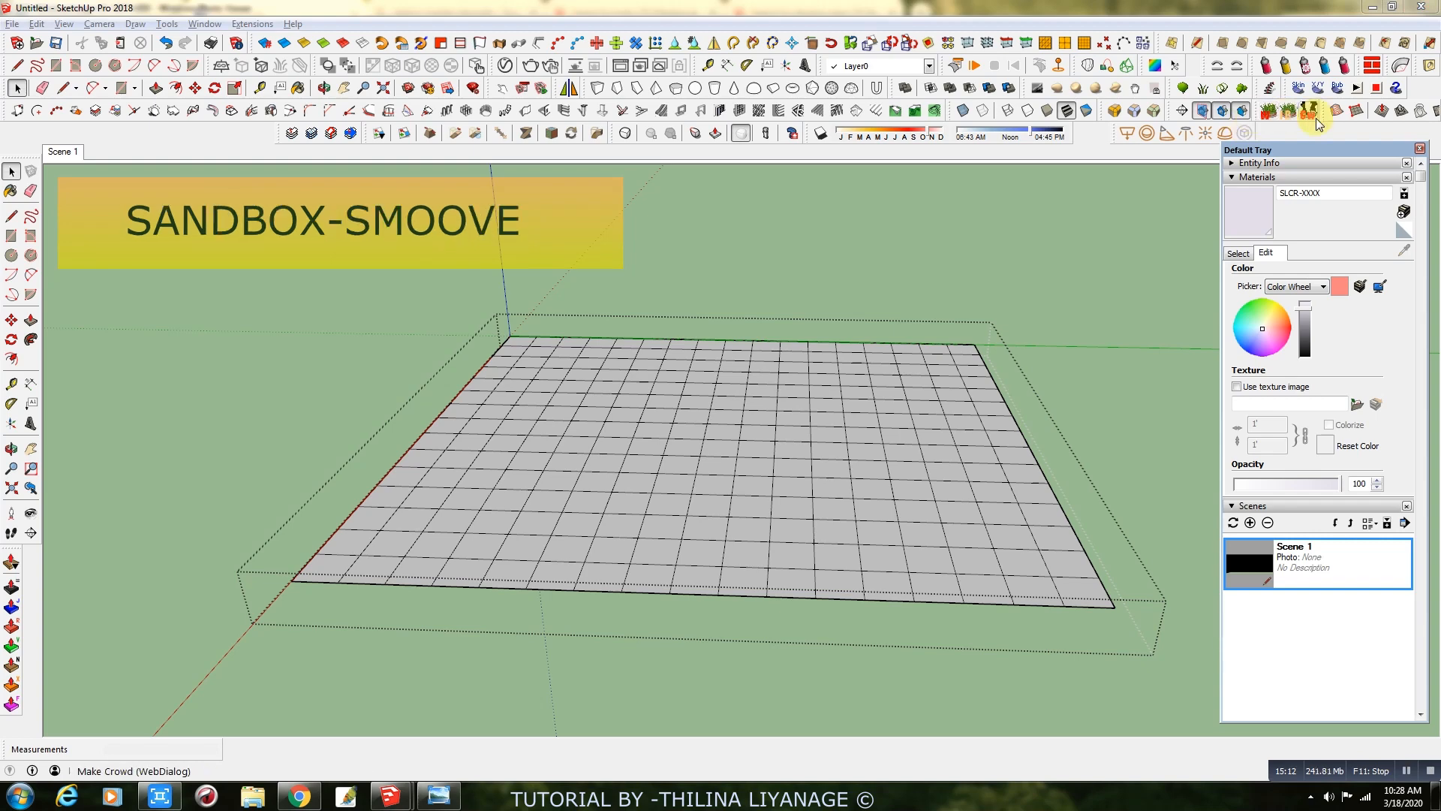
{"action": "left_click", "coordinate": [1382, 111]}
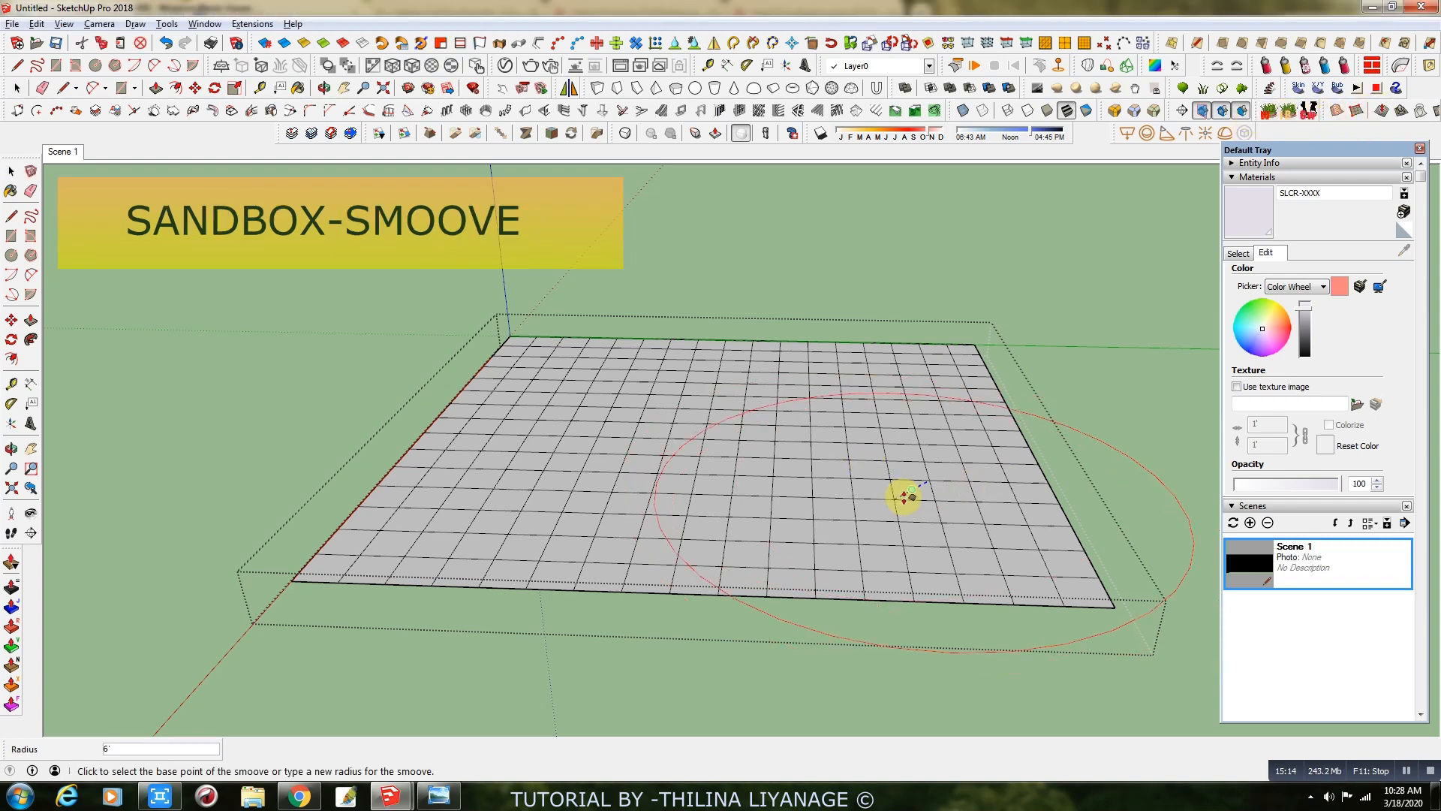
{"action": "left_click", "coordinate": [910, 501]}
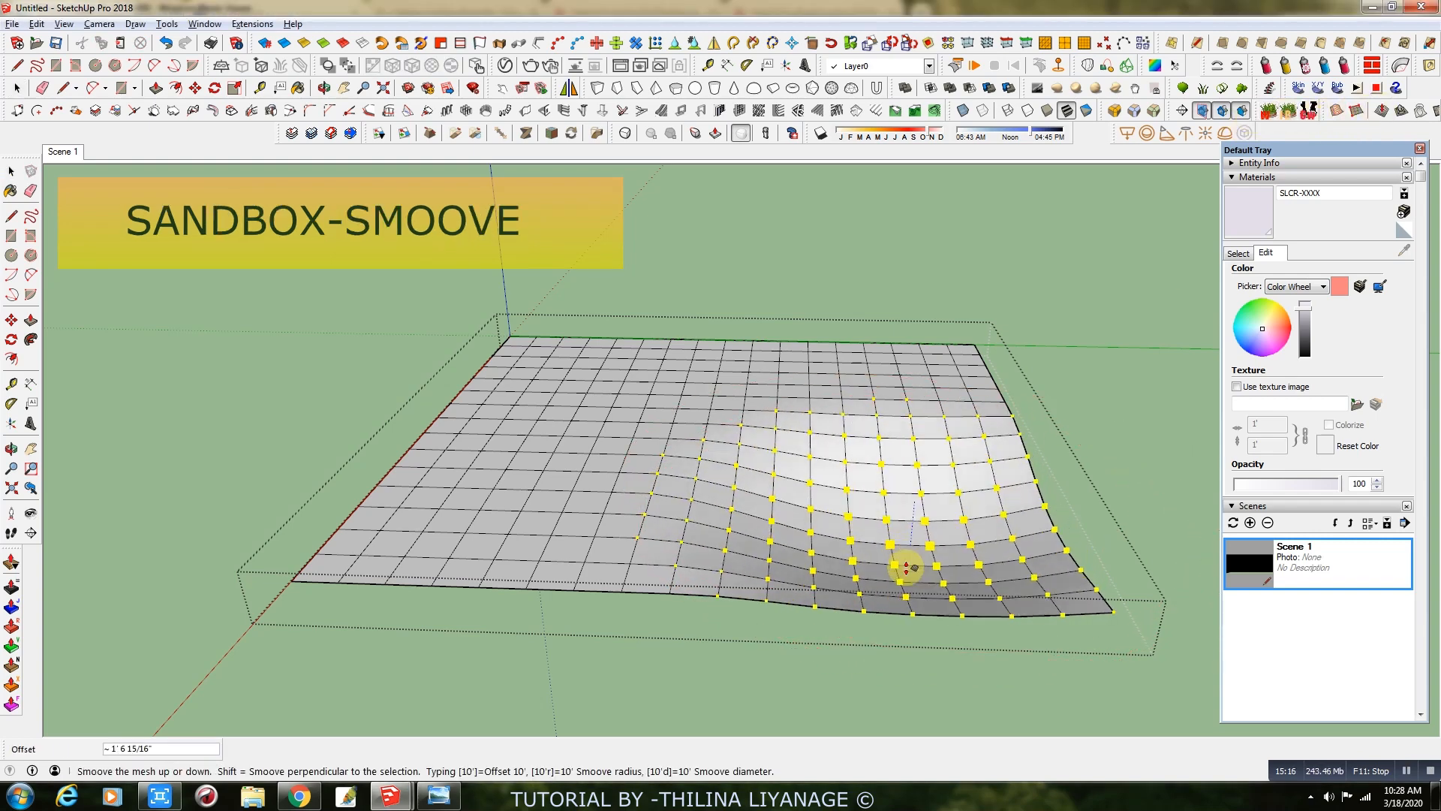
{"action": "left_click", "coordinate": [895, 604]}
Smoove the mesh gently upwards at its middle, along the edge opposite the deep dip and at several far-edge points.
{"action": "left_click", "coordinate": [611, 461]}
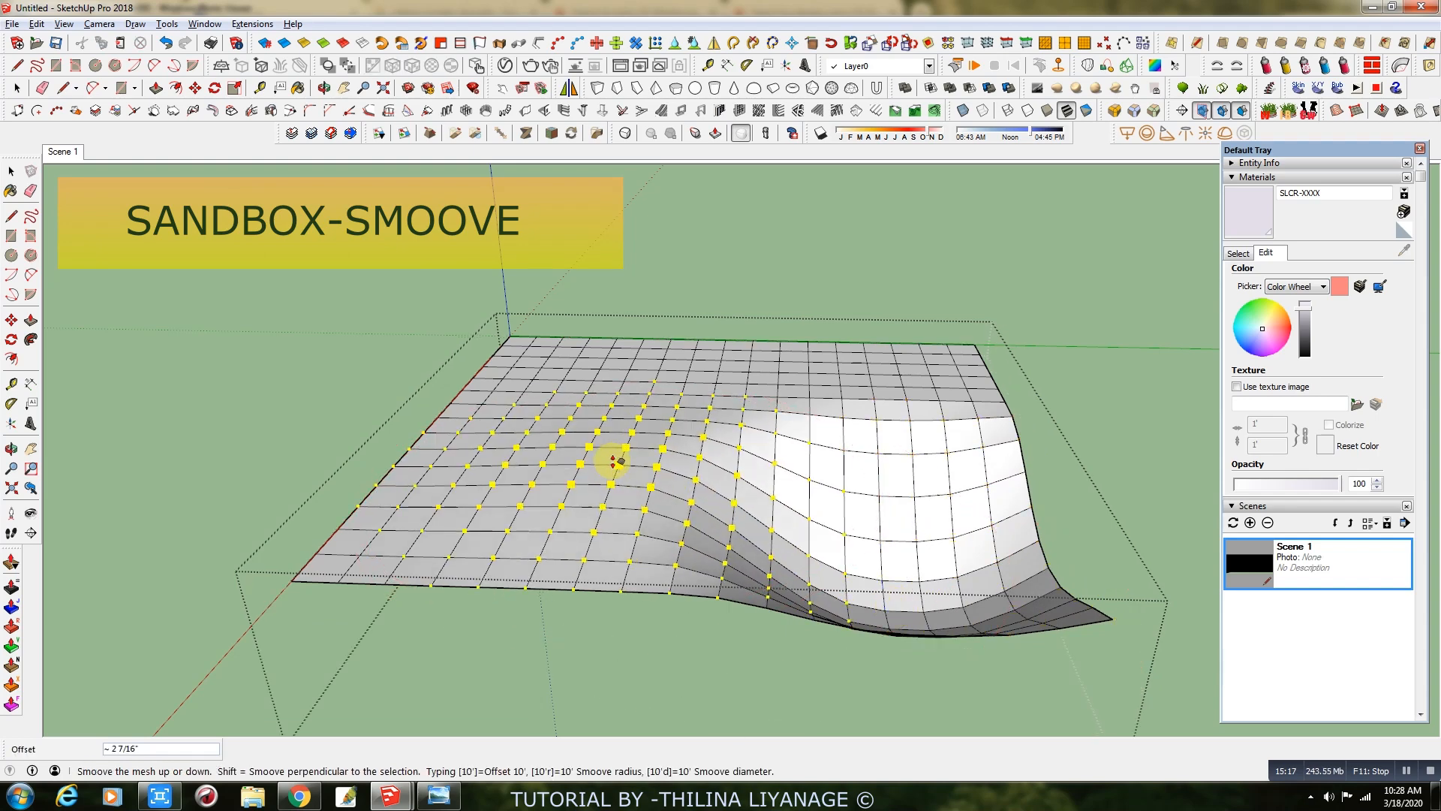
{"action": "left_click", "coordinate": [604, 442]}
{"action": "left_click", "coordinate": [392, 543]}
{"action": "left_click", "coordinate": [372, 515]}
{"action": "left_click", "coordinate": [508, 380]}
{"action": "left_click", "coordinate": [503, 368]}
{"action": "left_click", "coordinate": [852, 364]}
{"action": "left_click", "coordinate": [855, 353]}
{"action": "left_click", "coordinate": [982, 346]}
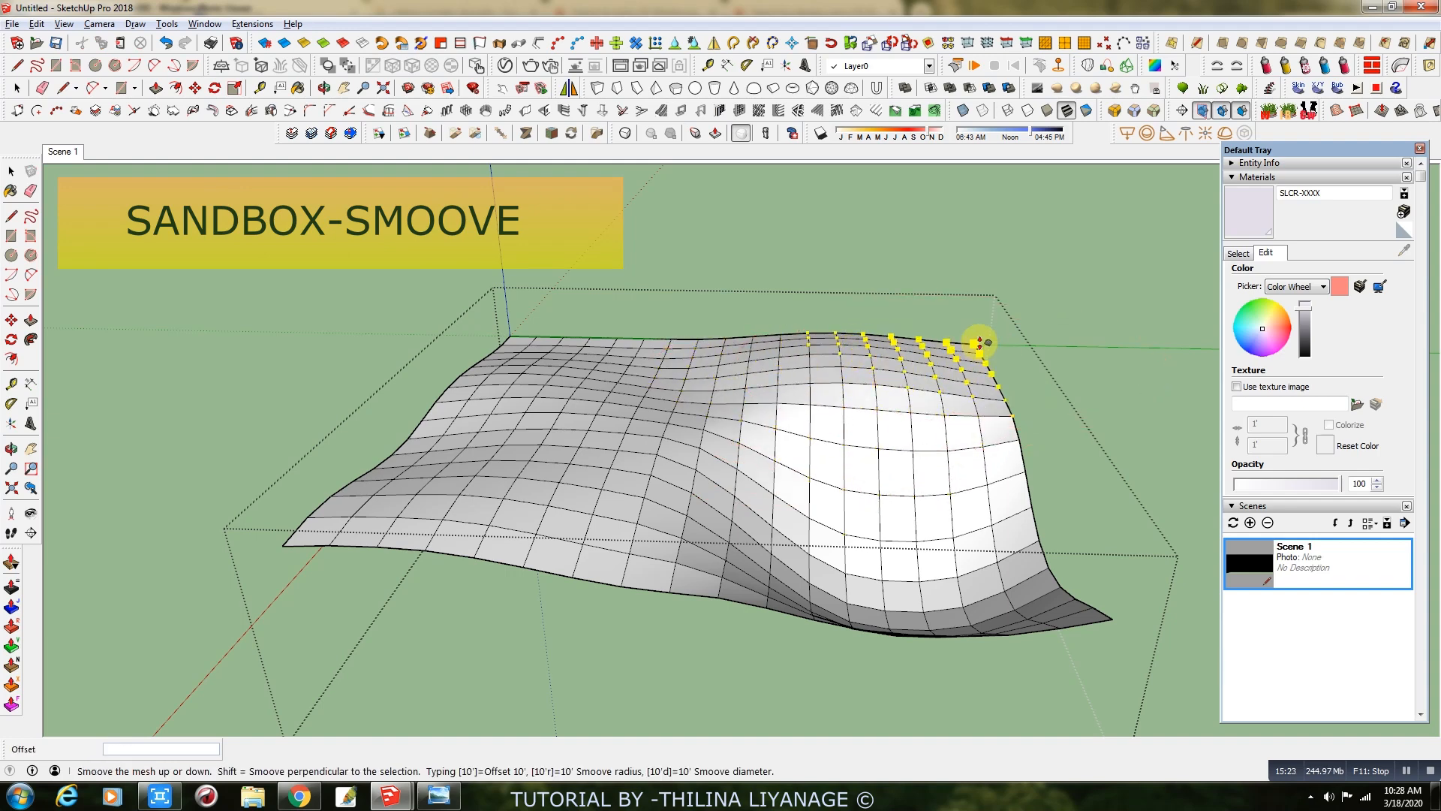
{"action": "left_click", "coordinate": [975, 323]}
Smoove further waves into the far edge, the far corner at the origin, the side along the red axis and its near corner.
{"action": "left_click", "coordinate": [645, 355]}
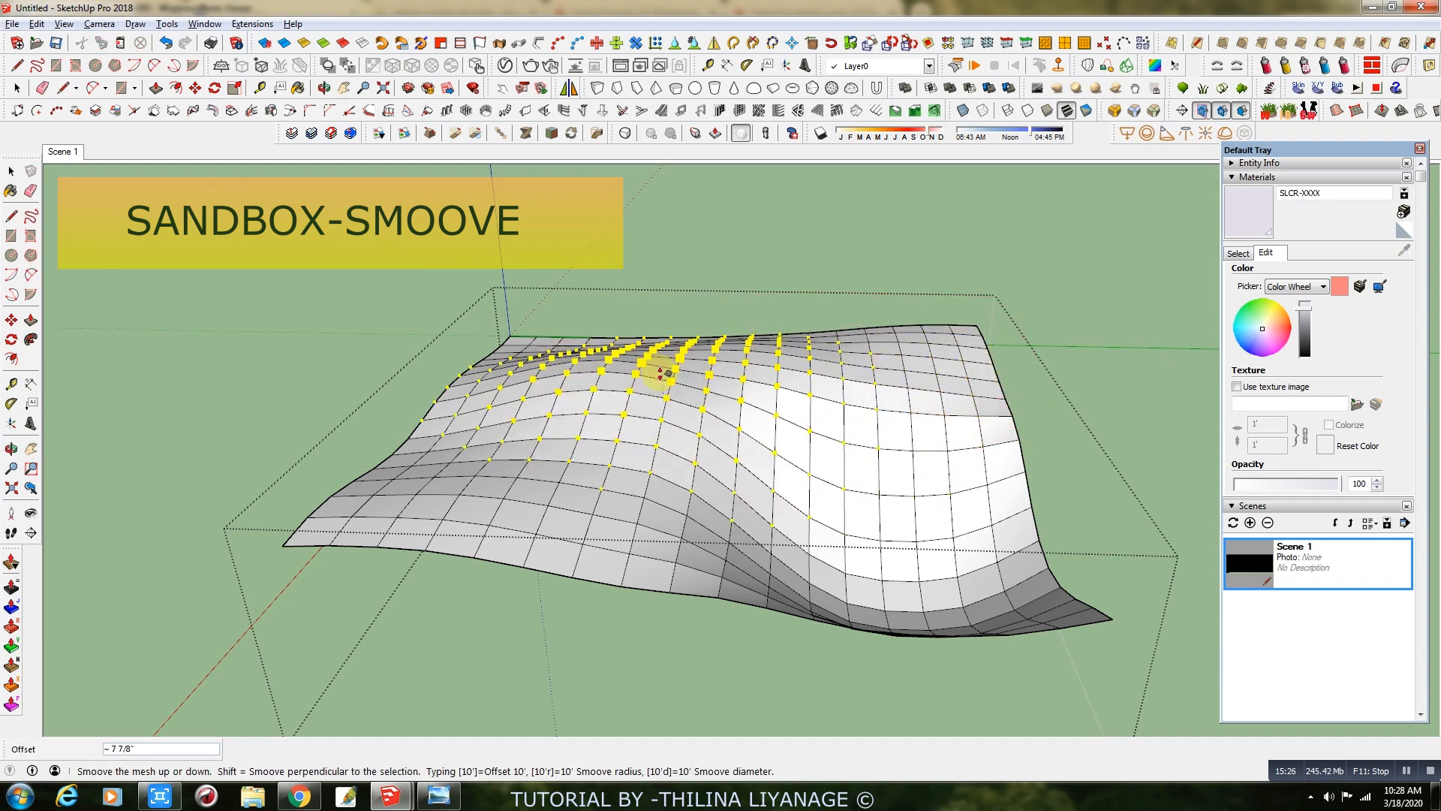
{"action": "left_click", "coordinate": [651, 346]}
{"action": "left_click", "coordinate": [518, 345]}
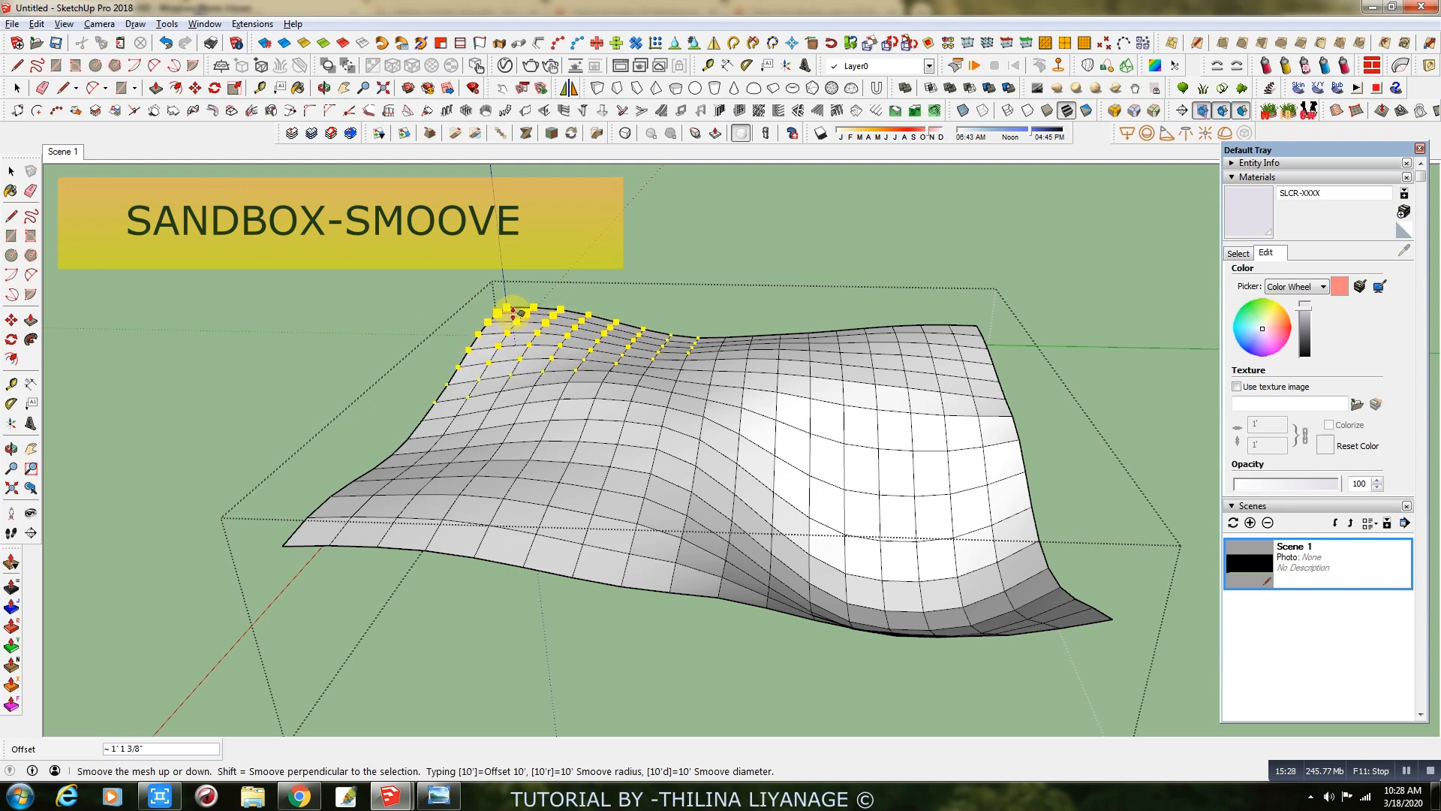
{"action": "left_click", "coordinate": [513, 311]}
{"action": "left_click", "coordinate": [405, 418]}
{"action": "left_click", "coordinate": [387, 450]}
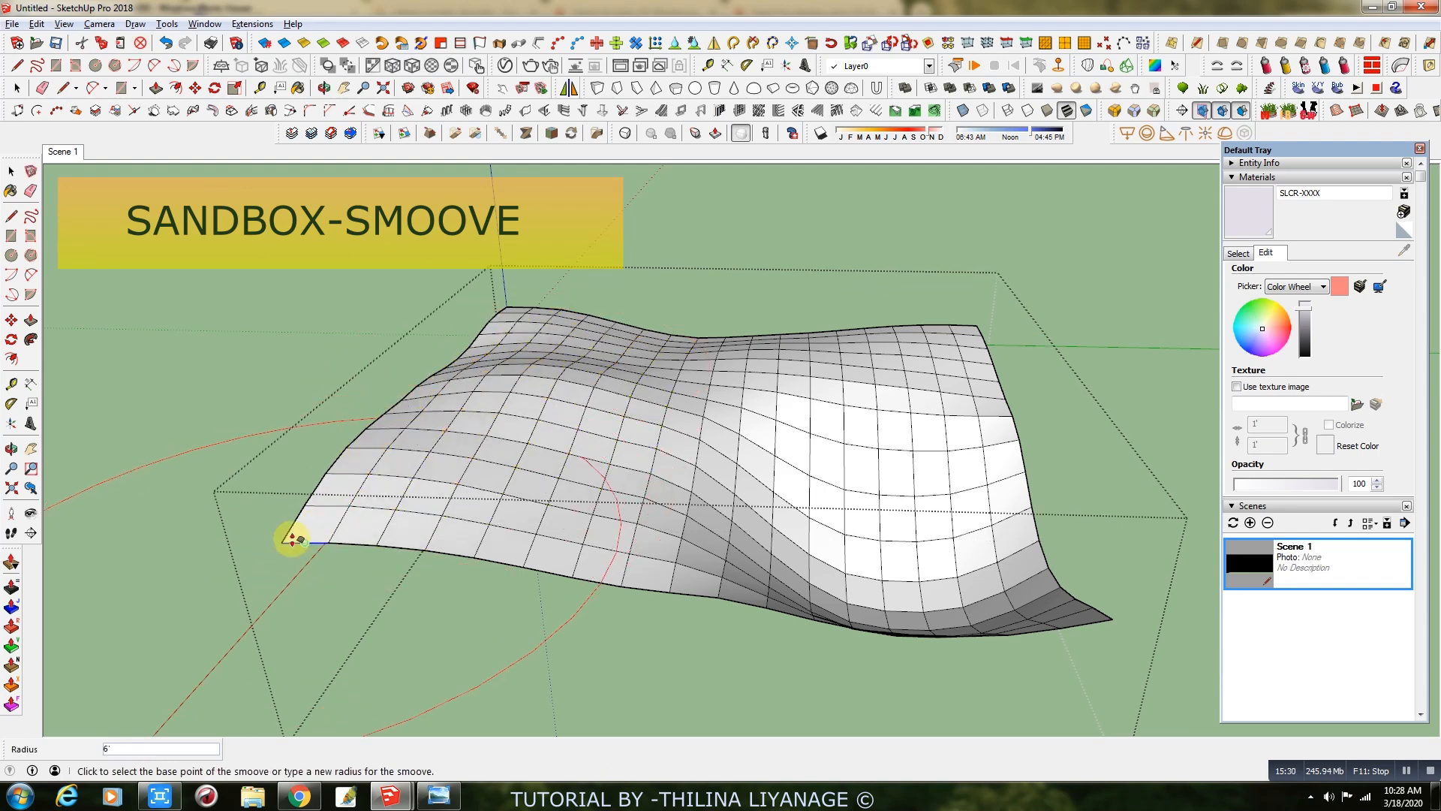
{"action": "left_click", "coordinate": [274, 492]}
Smoove one more area of the mesh downwards from its underside and finish editing the grid.
{"action": "key", "text": "o"}
{"action": "left_click_drag", "start_coordinate": [701, 553], "coordinate": [719, 391]}
{"action": "middle_click_drag", "start_coordinate": [719, 391], "coordinate": [583, 488]}
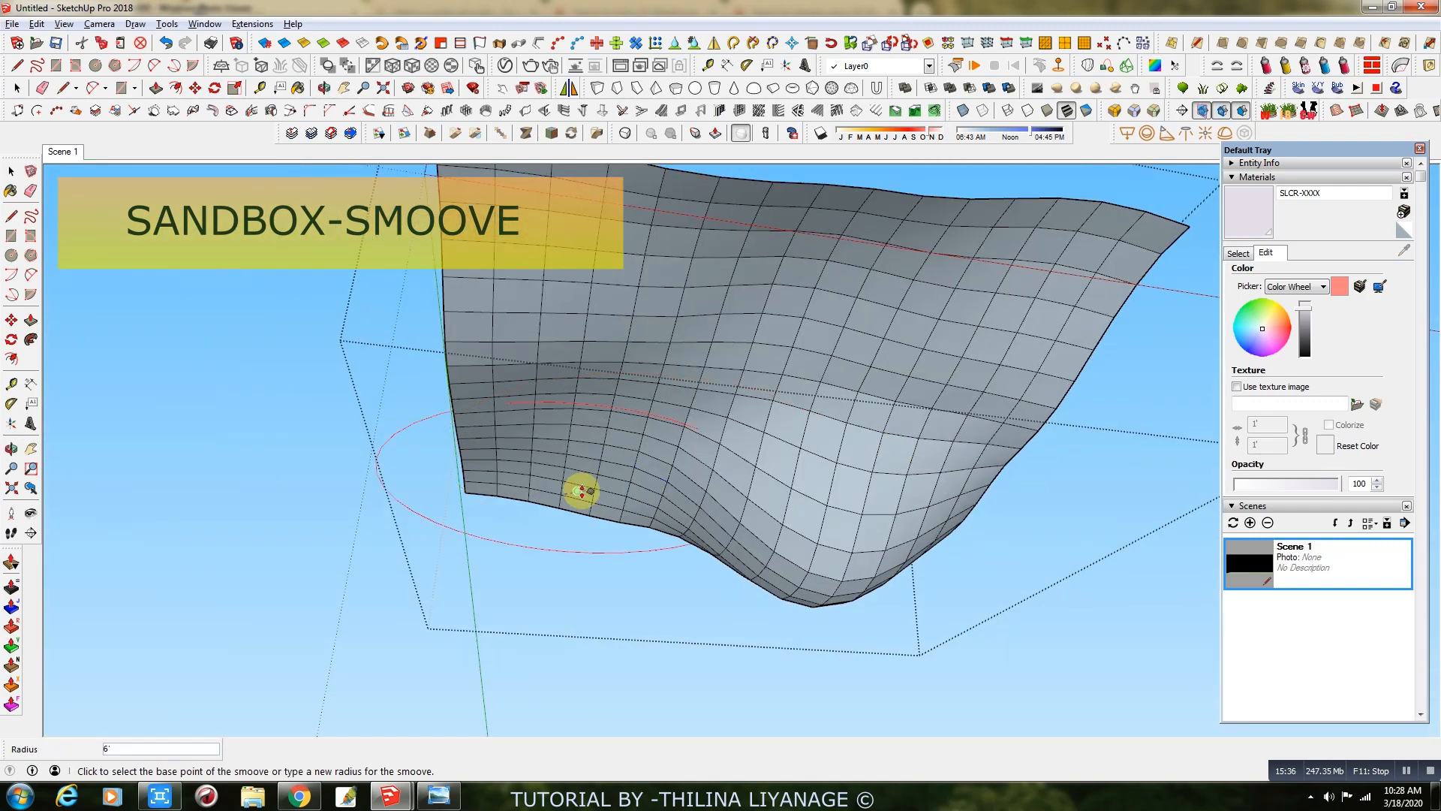
{"action": "left_click", "coordinate": [626, 465]}
{"action": "left_click", "coordinate": [620, 489]}
{"action": "middle_click_drag", "start_coordinate": [621, 488], "coordinate": [450, 338]}
{"action": "key", "text": "space"}
{"action": "left_click", "coordinate": [779, 332]}
Move the wavy mesh straight up so it floats clear above the reception desk.
{"action": "scroll", "coordinate": [891, 488], "scroll_direction": "down", "scroll_amount": 4}
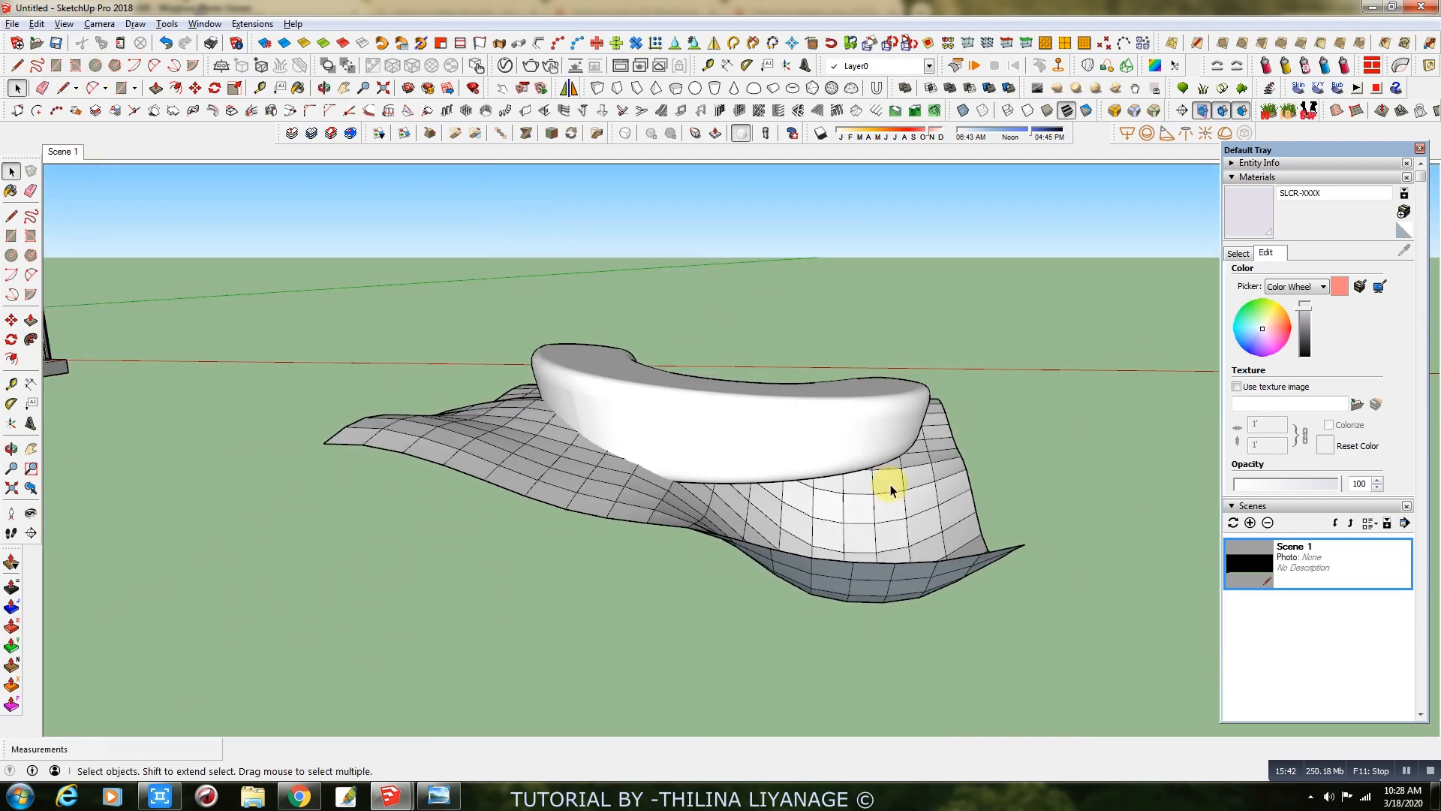
{"action": "left_click", "coordinate": [911, 546]}
{"action": "left_click", "coordinate": [196, 87]}
{"action": "middle_click_drag", "start_coordinate": [668, 600], "coordinate": [1065, 541]}
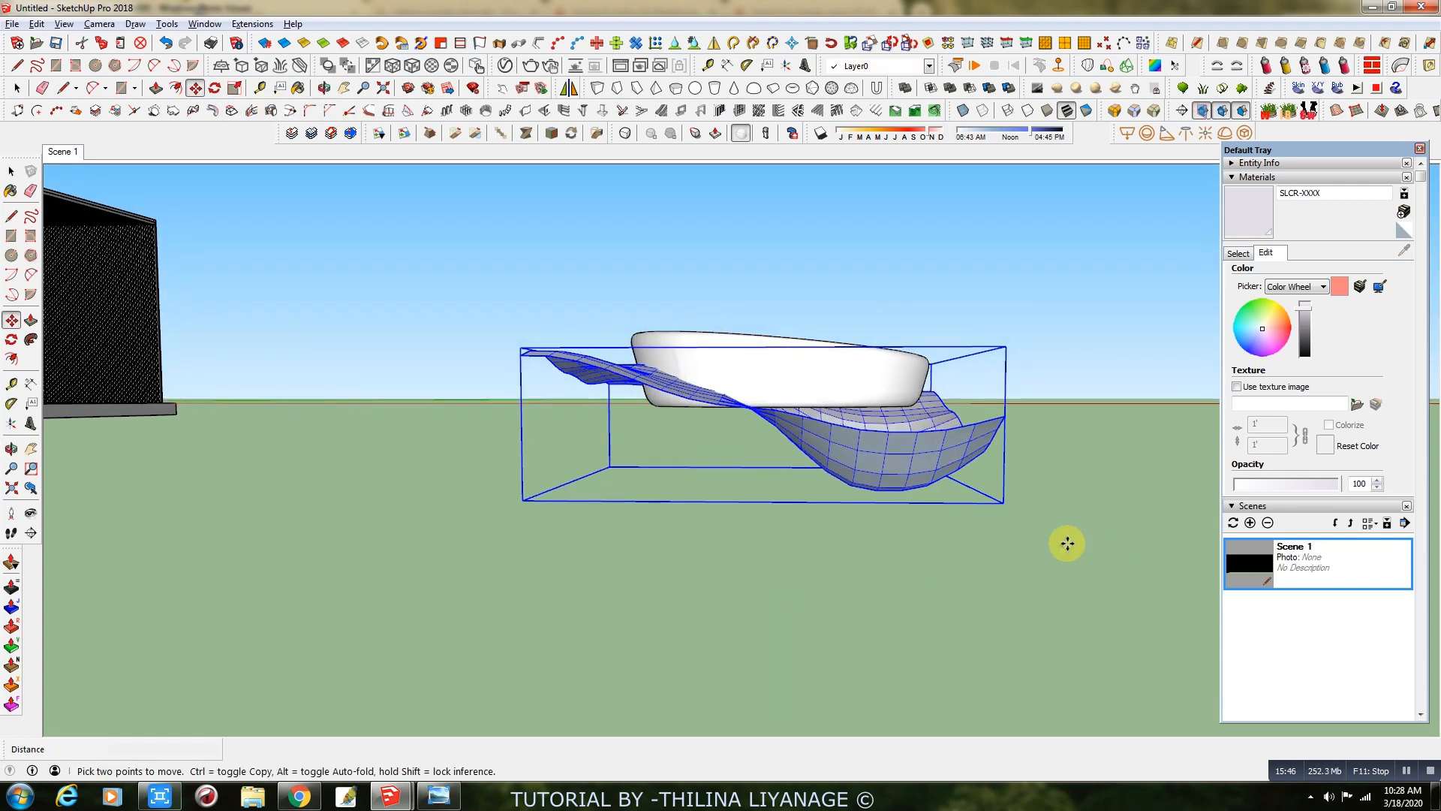
{"action": "left_click", "coordinate": [1066, 540]}
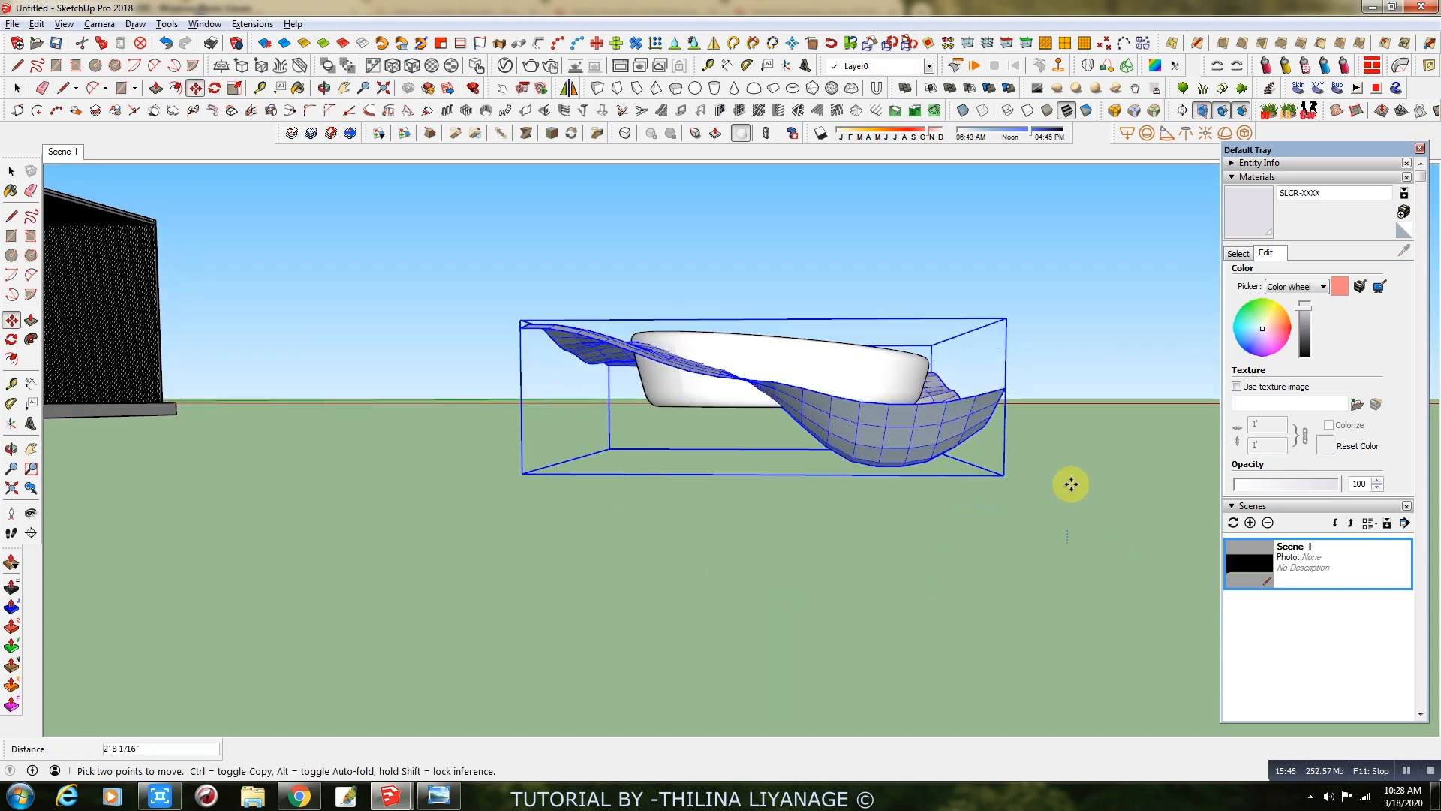
{"action": "left_click", "coordinate": [1066, 388]}
Open the raised wavy mesh for editing.
{"action": "middle_click_drag", "start_coordinate": [945, 447], "coordinate": [507, 305]}
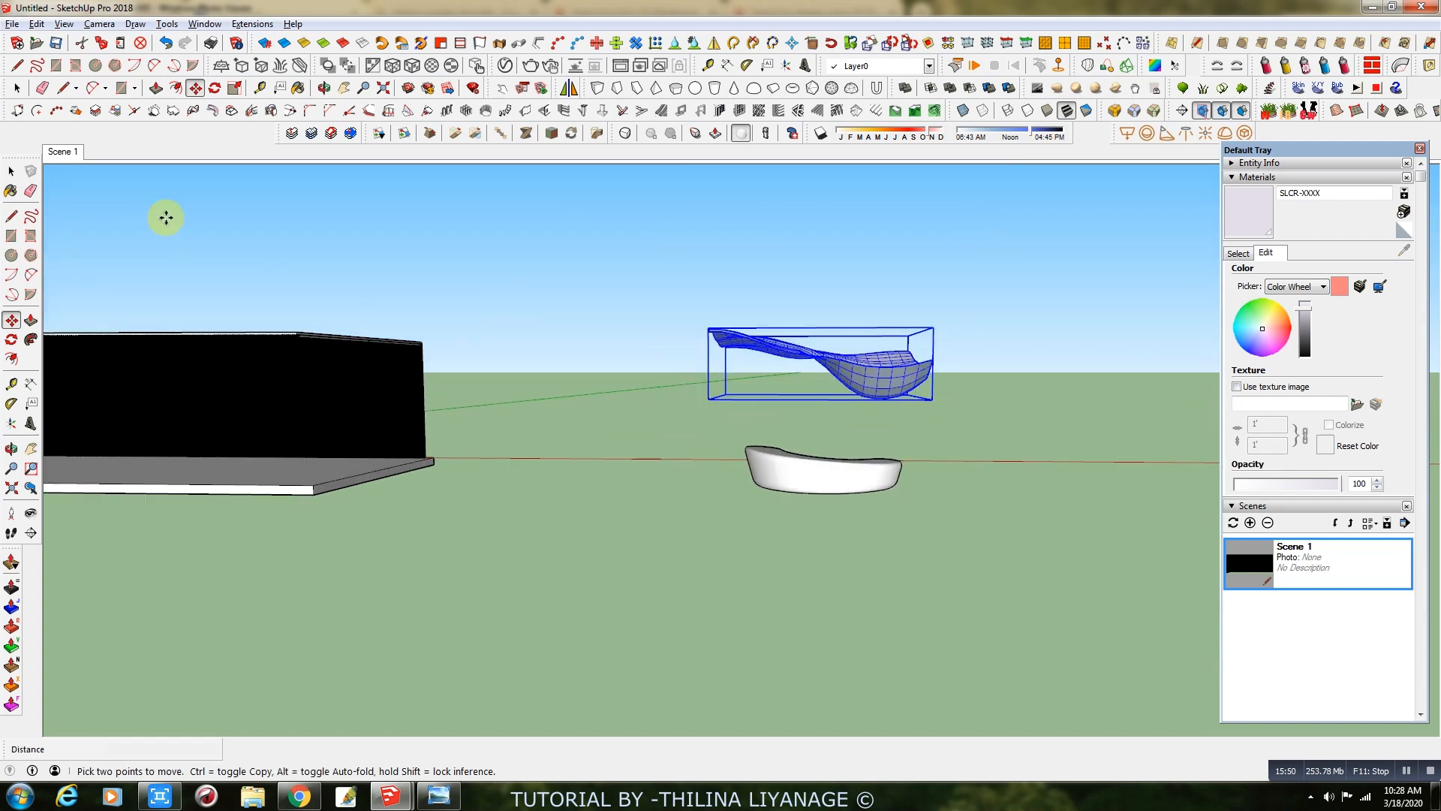
{"action": "left_click", "coordinate": [16, 87]}
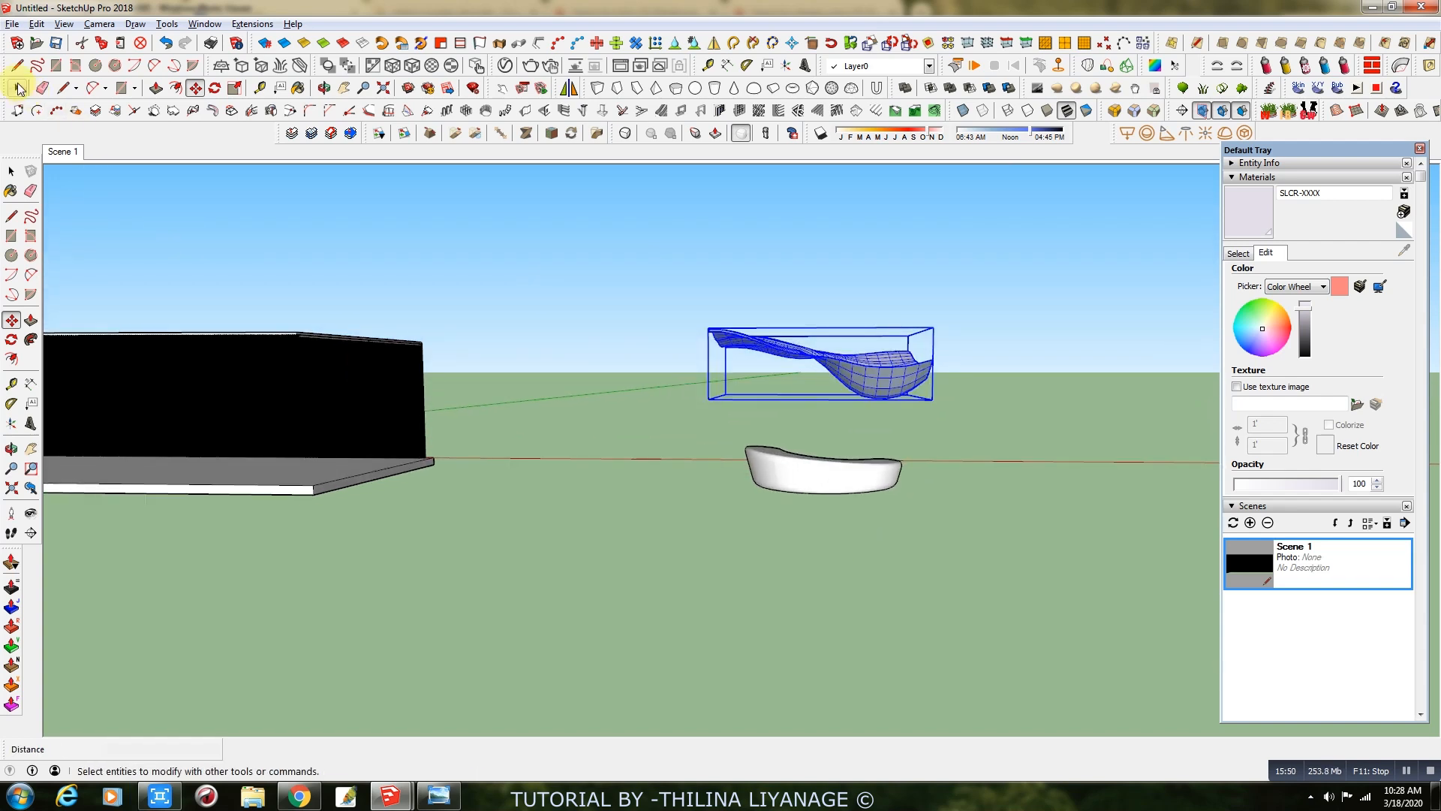
{"action": "double_click", "coordinate": [845, 369]}
{"action": "scroll", "coordinate": [889, 354], "scroll_direction": "up", "scroll_amount": 2}
Copy the teardrop-bulb pendant lamp from the Bulb model and paste it just below the wavy mesh.
{"action": "mouse_move", "coordinate": [390, 796]}
{"action": "left_click", "coordinate": [322, 722]}
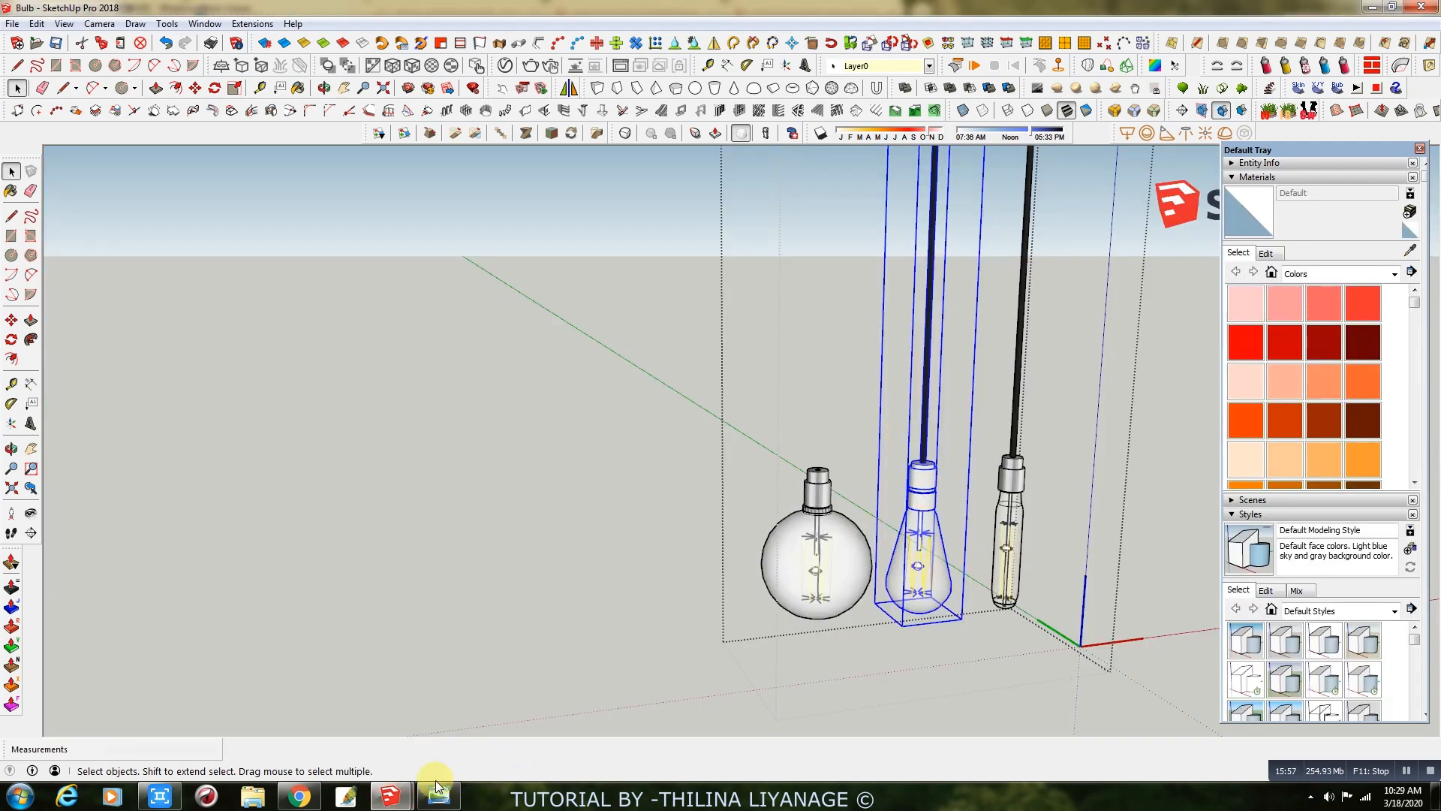
{"action": "mouse_move", "coordinate": [439, 792]}
{"action": "left_click", "coordinate": [454, 732]}
{"action": "mouse_move", "coordinate": [560, 677]}
{"action": "middle_mouse_down"}
{"action": "mouse_move", "coordinate": [925, 468]}
{"action": "mouse_move", "coordinate": [927, 548]}
{"action": "middle_mouse_up"}
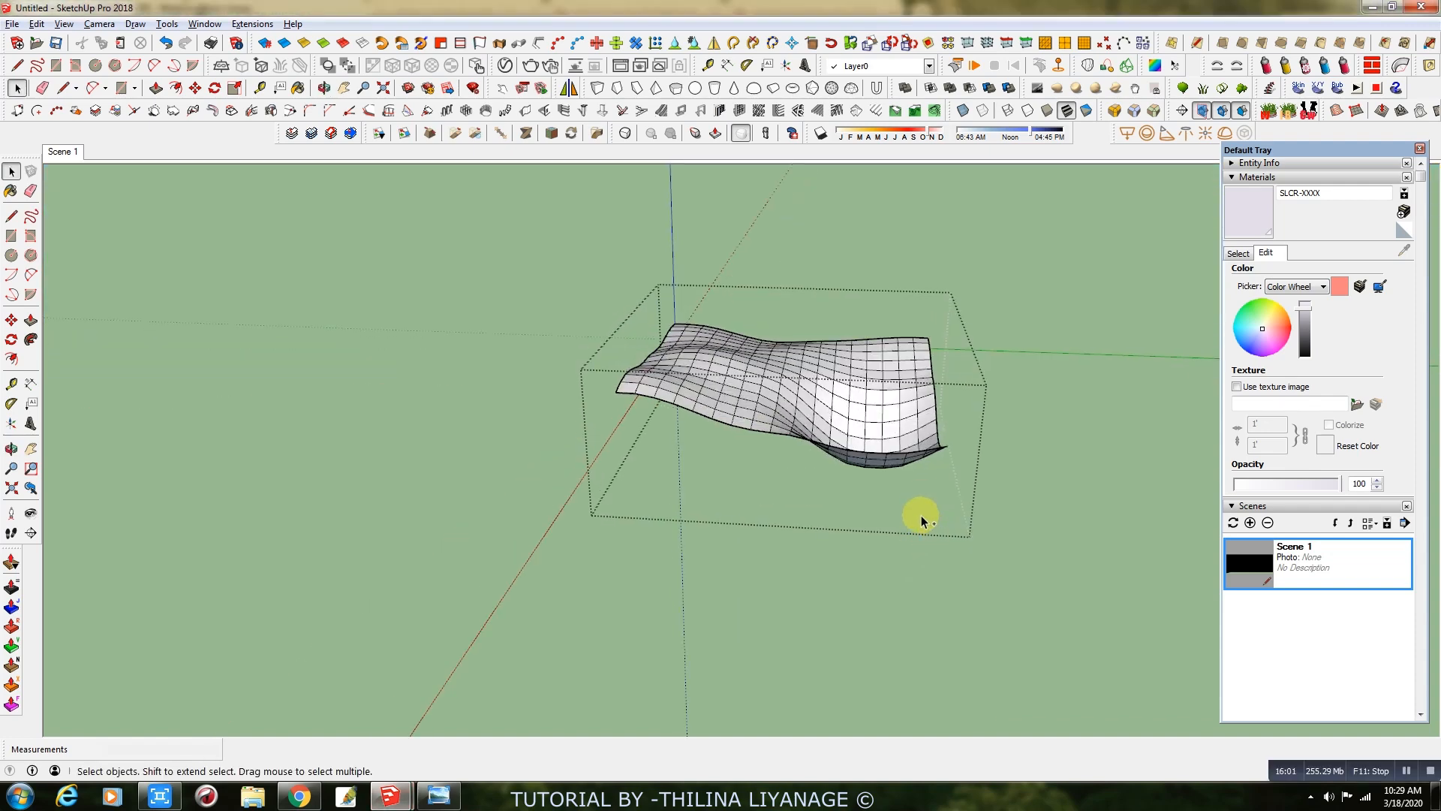
{"action": "key", "text": "ctrl+v"}
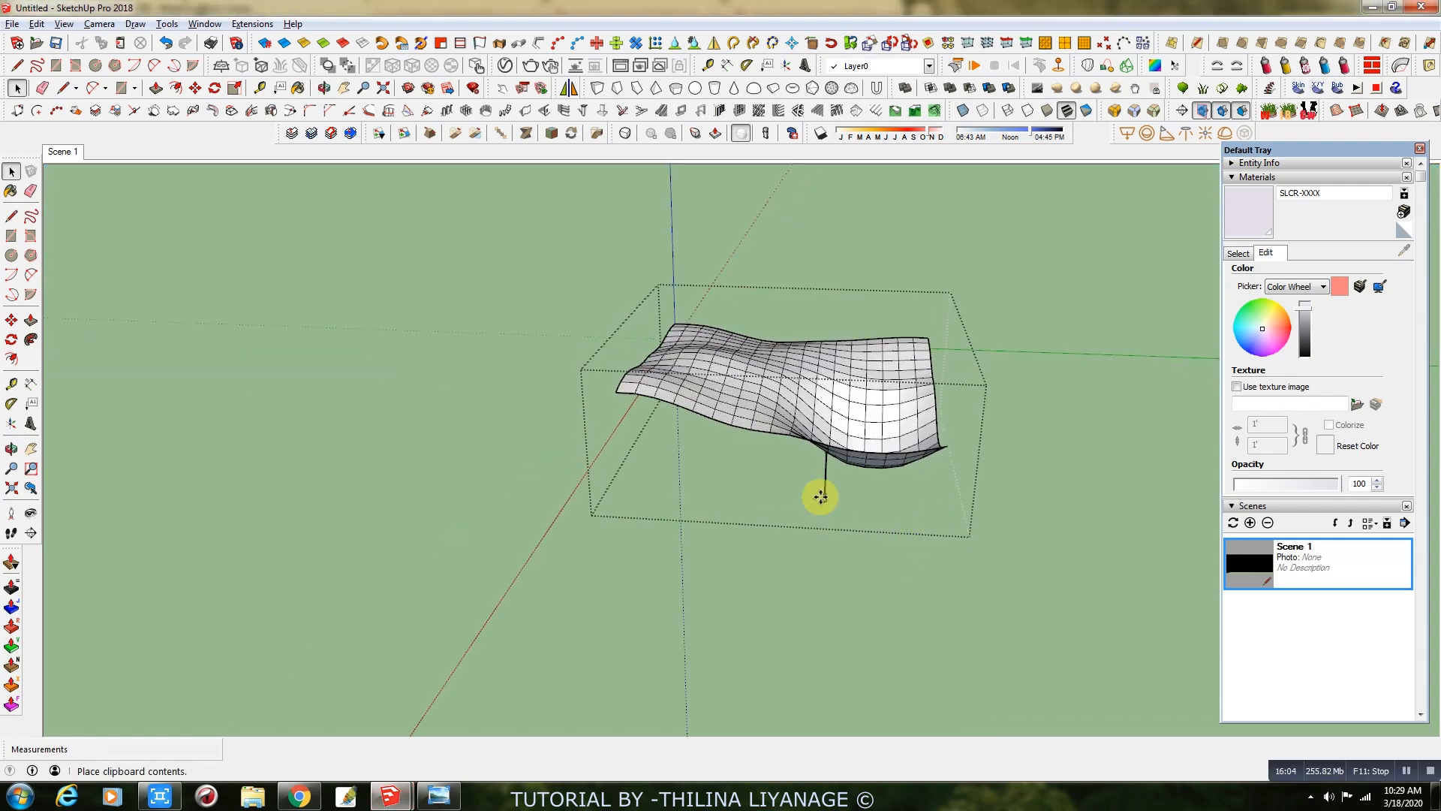
{"action": "left_click", "coordinate": [797, 534]}
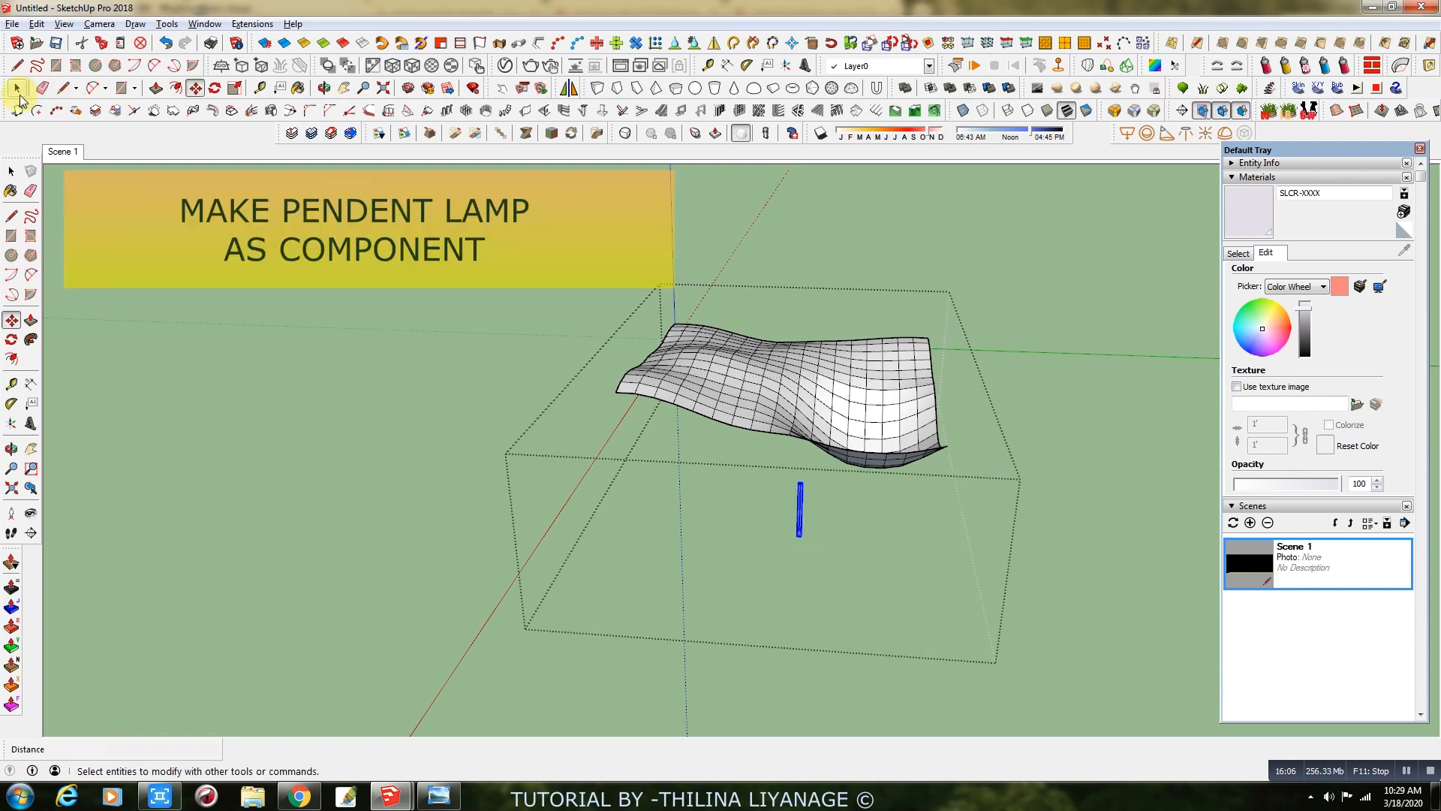
Open the pasted pendant lamp and stretch its cord much longer upwards with Scale.
{"action": "scroll", "coordinate": [793, 443], "scroll_direction": "up", "scroll_amount": 3}
{"action": "scroll", "coordinate": [800, 534], "scroll_direction": "up", "scroll_amount": 3}
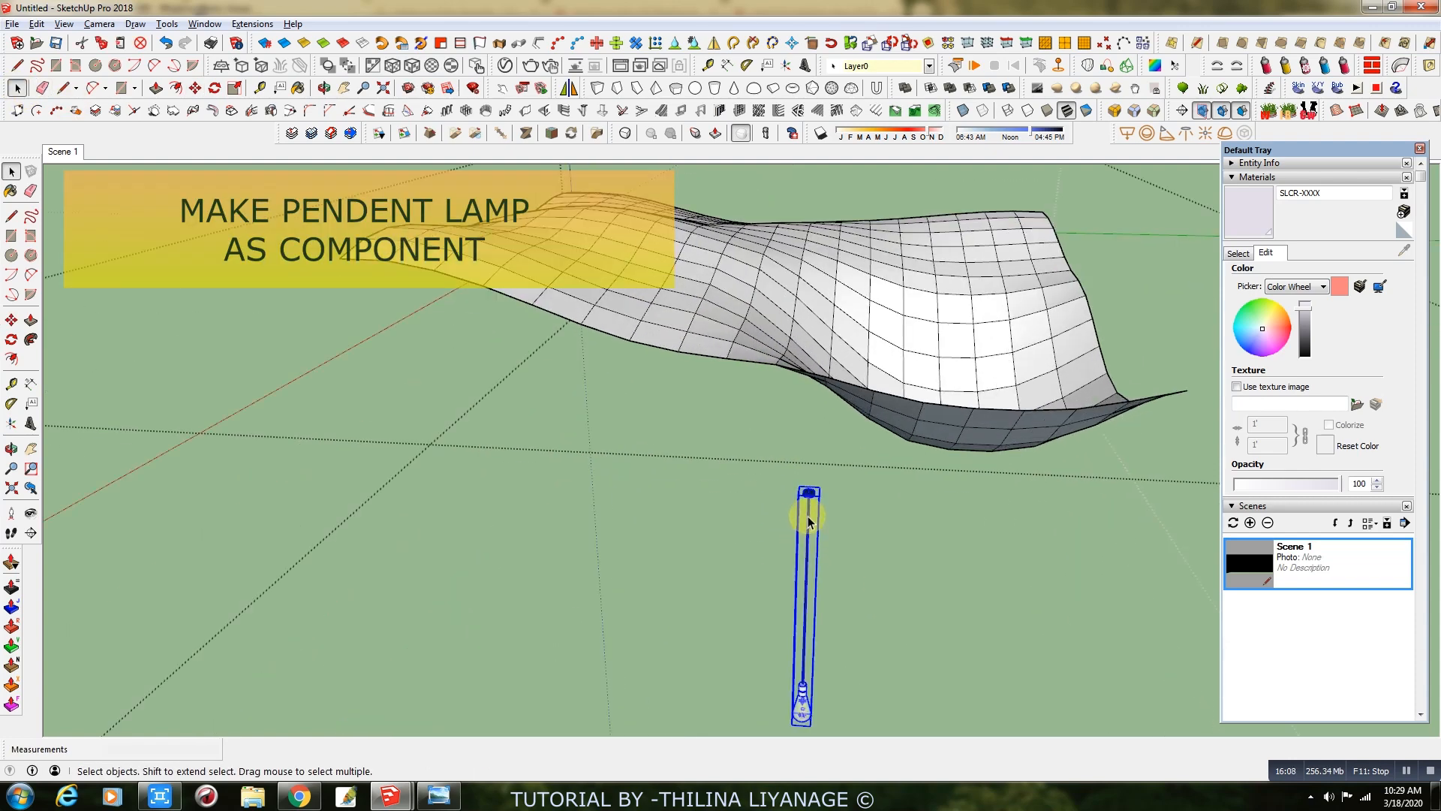
{"action": "double_click", "coordinate": [809, 519]}
{"action": "left_click", "coordinate": [809, 520]}
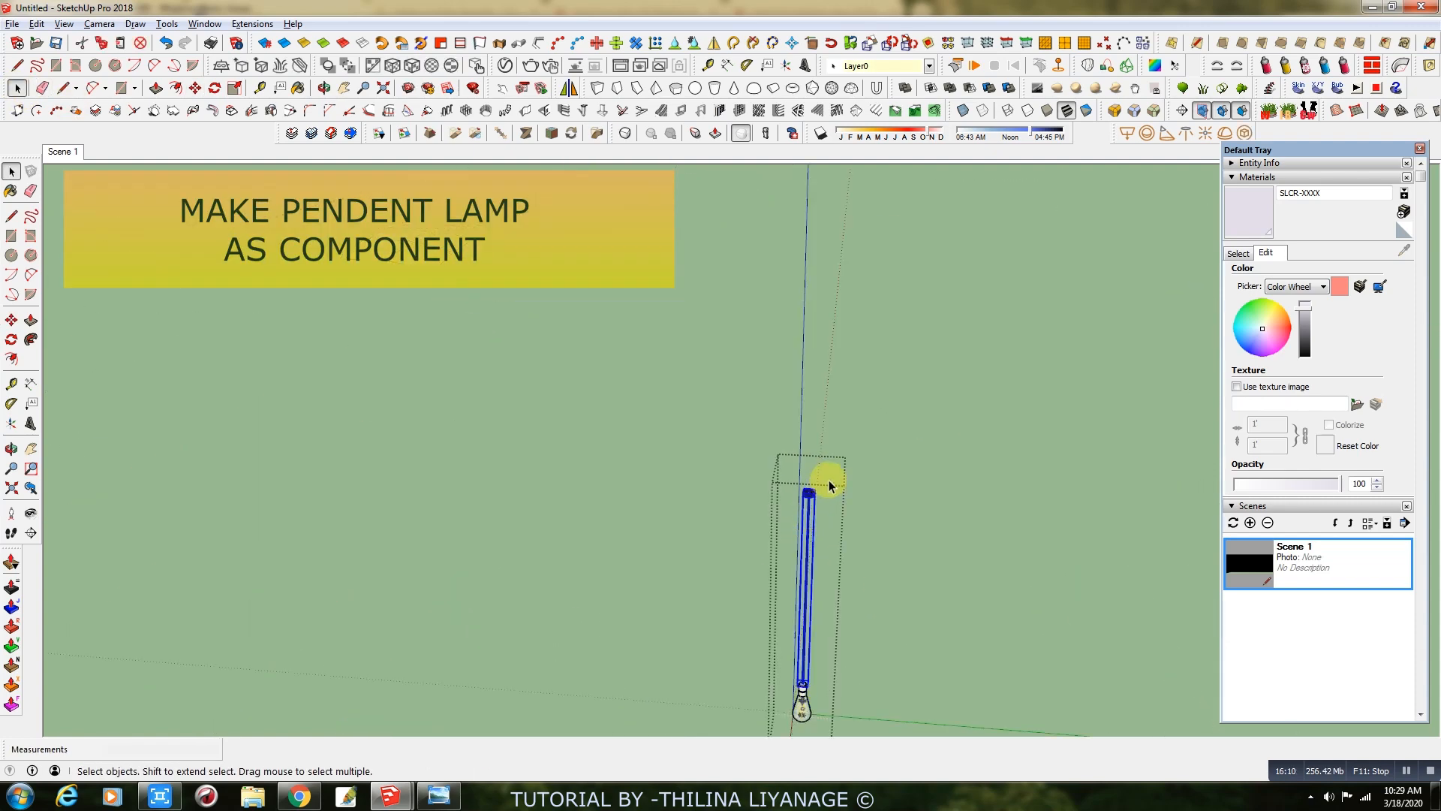
{"action": "key", "text": "s"}
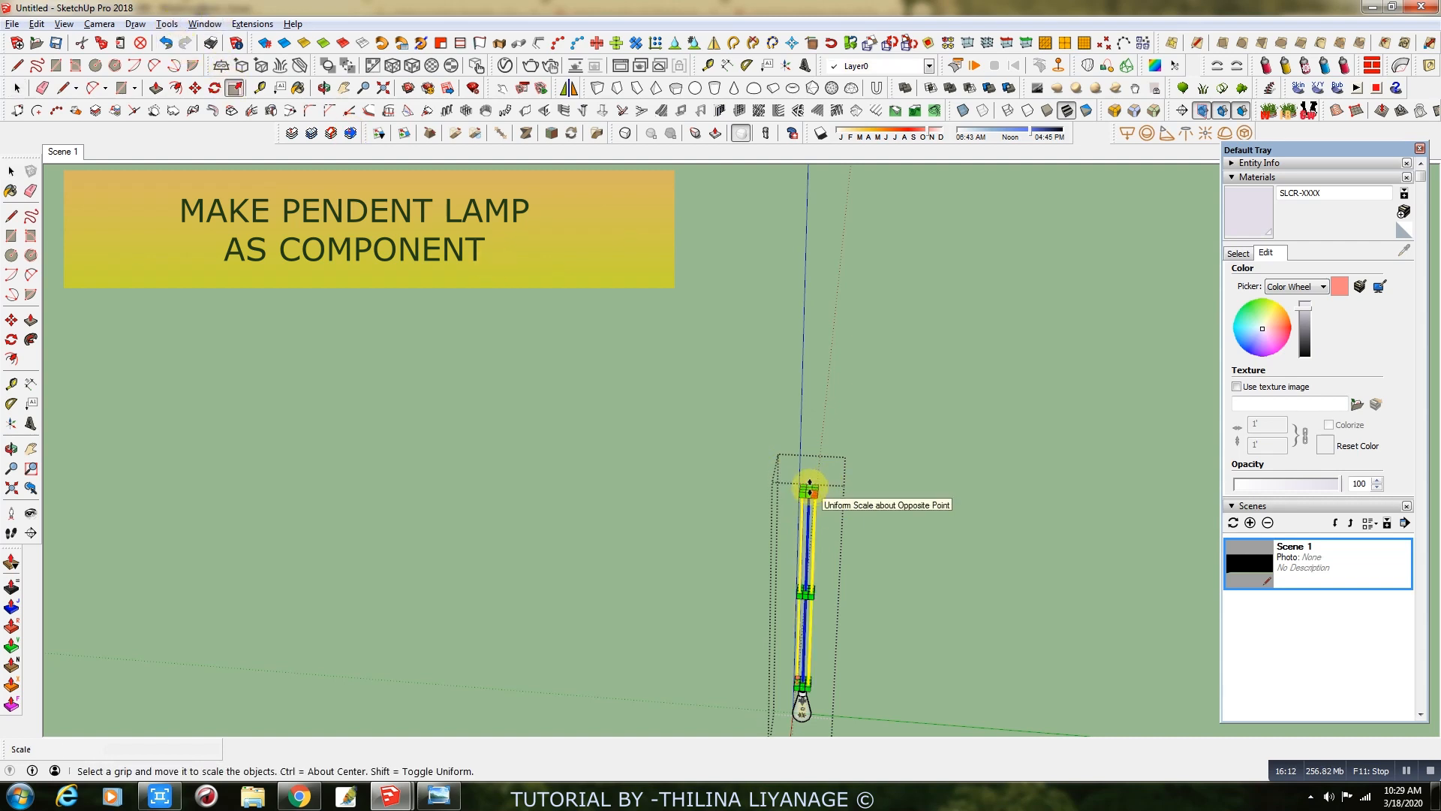
{"action": "left_click_drag", "start_coordinate": [805, 481], "coordinate": [781, 360]}
{"action": "scroll", "coordinate": [798, 484], "scroll_direction": "down", "scroll_amount": 4}
{"action": "left_click", "coordinate": [15, 90]}
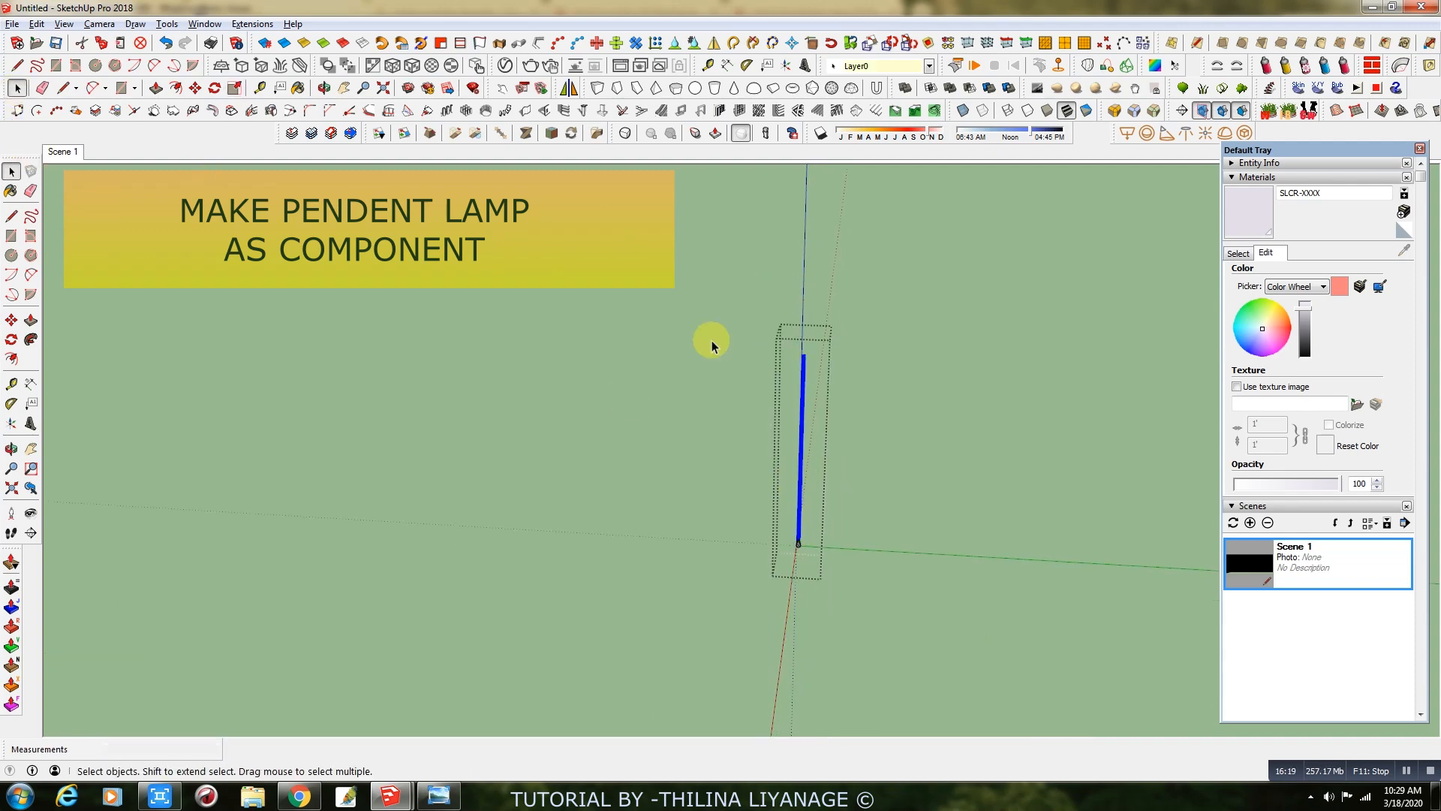
{"action": "left_click", "coordinate": [882, 467]}
Turn the lengthened pendant lamp into a component.
{"action": "scroll", "coordinate": [816, 522], "scroll_direction": "up", "scroll_amount": 5}
{"action": "right_click", "coordinate": [764, 578]}
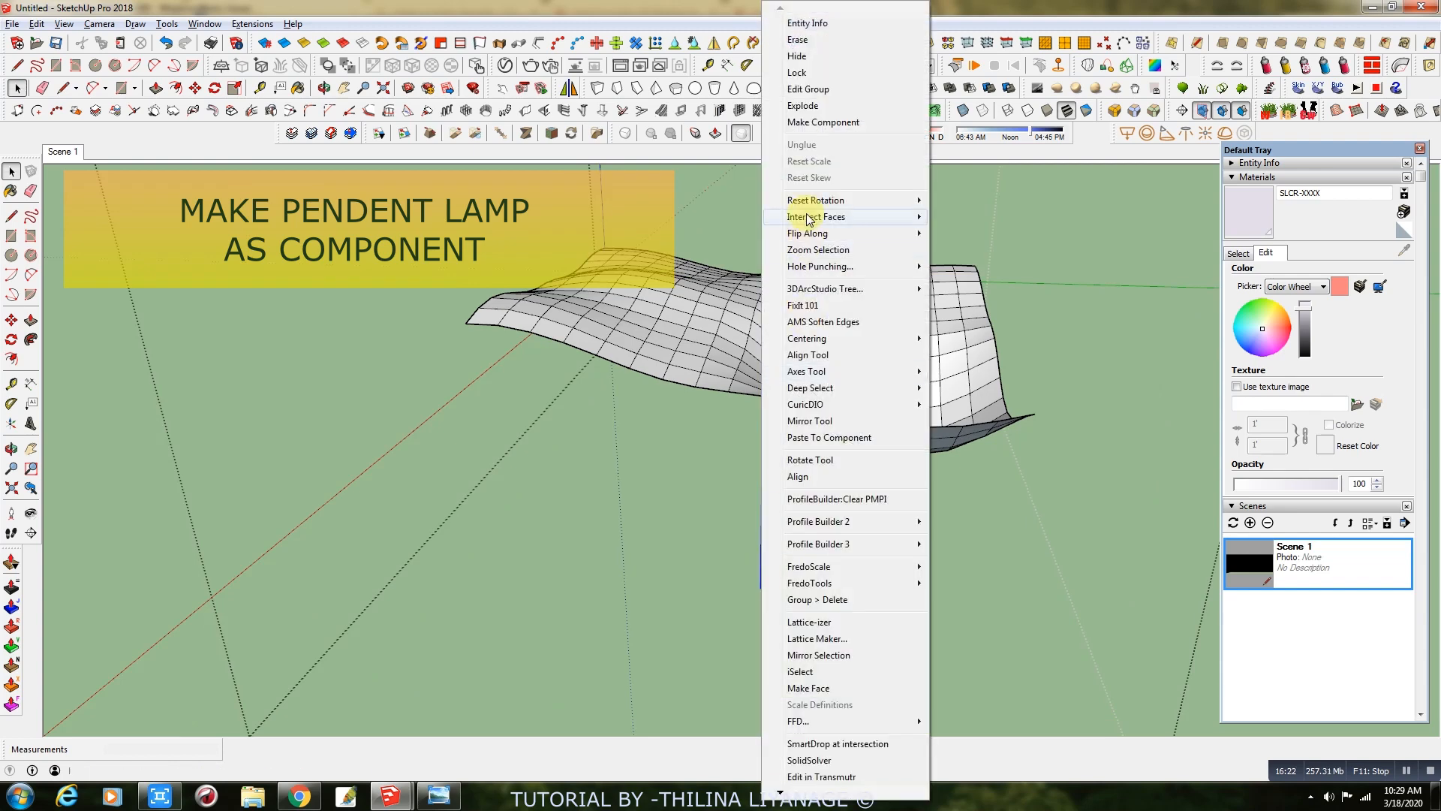
{"action": "left_click", "coordinate": [825, 124]}
{"action": "left_click", "coordinate": [743, 545]}
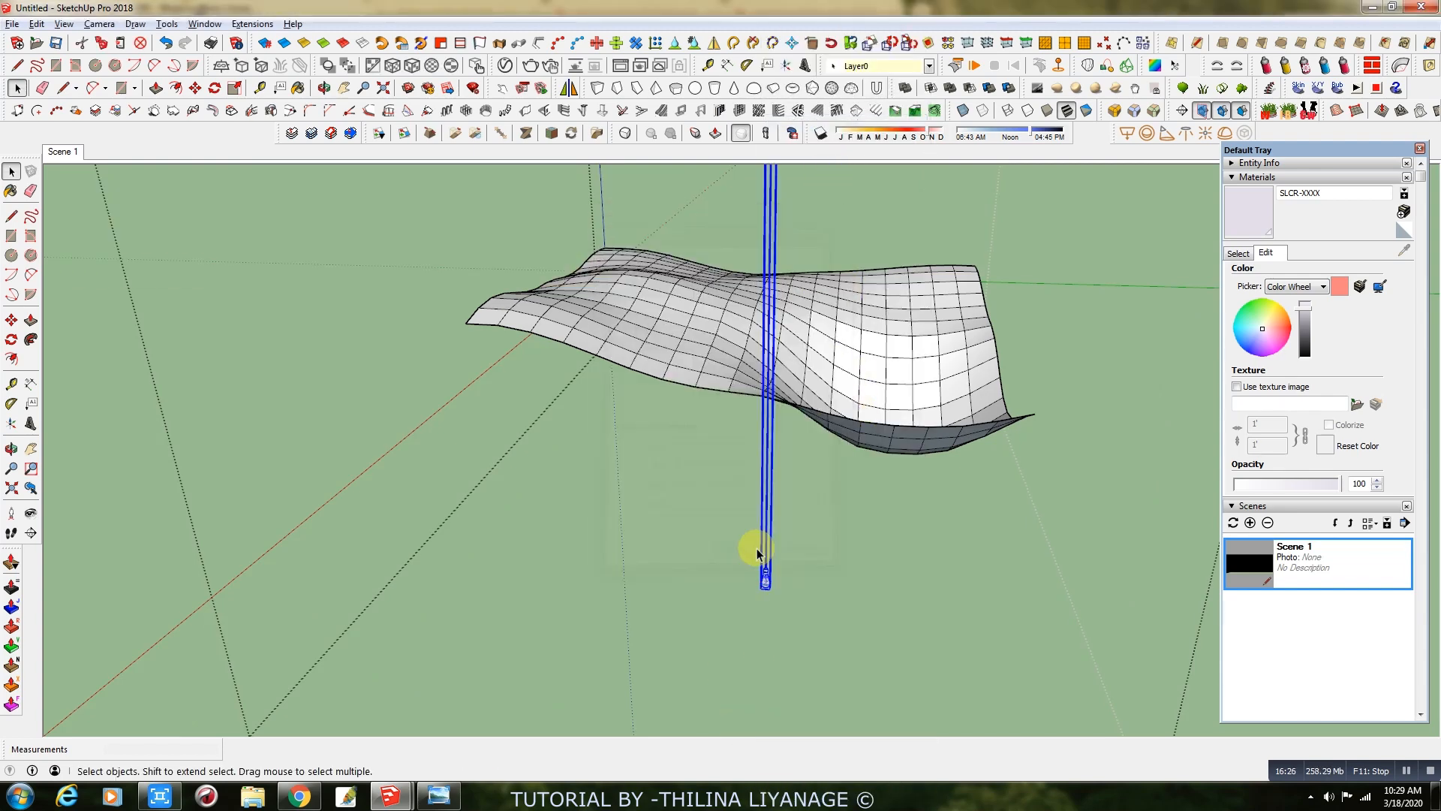
Use the JHS Powerbar to add construction points at the whole mesh's vertices and place the pendant lamp component at them.
{"action": "triple_click", "coordinate": [935, 362]}
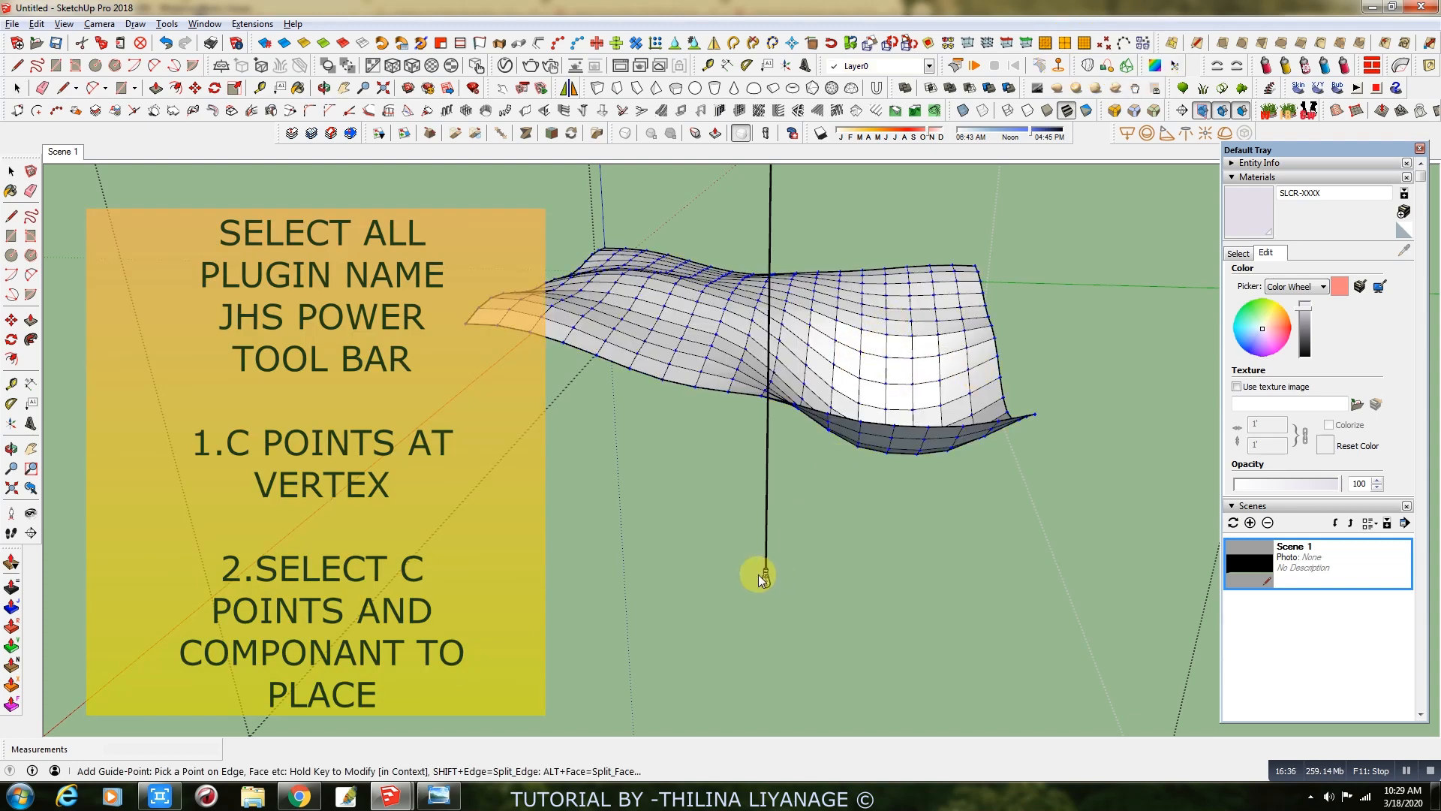
{"action": "left_click", "coordinate": [18, 87]}
{"action": "left_click", "coordinate": [777, 578]}
{"action": "left_click", "coordinate": [766, 584]}
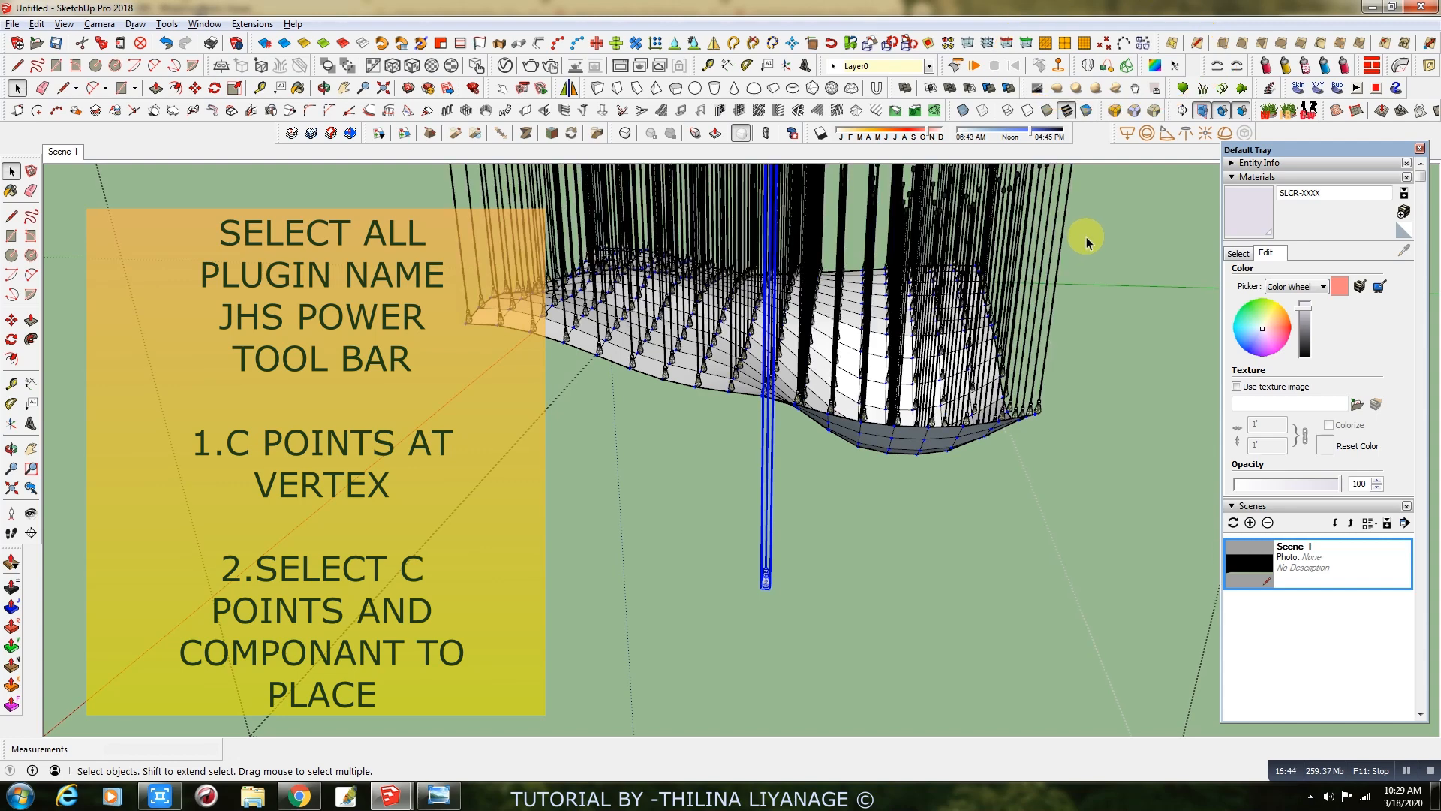
Delete the original pendant lamp that hangs below the mesh.
{"action": "middle_click_drag", "start_coordinate": [851, 536], "coordinate": [1017, 572]}
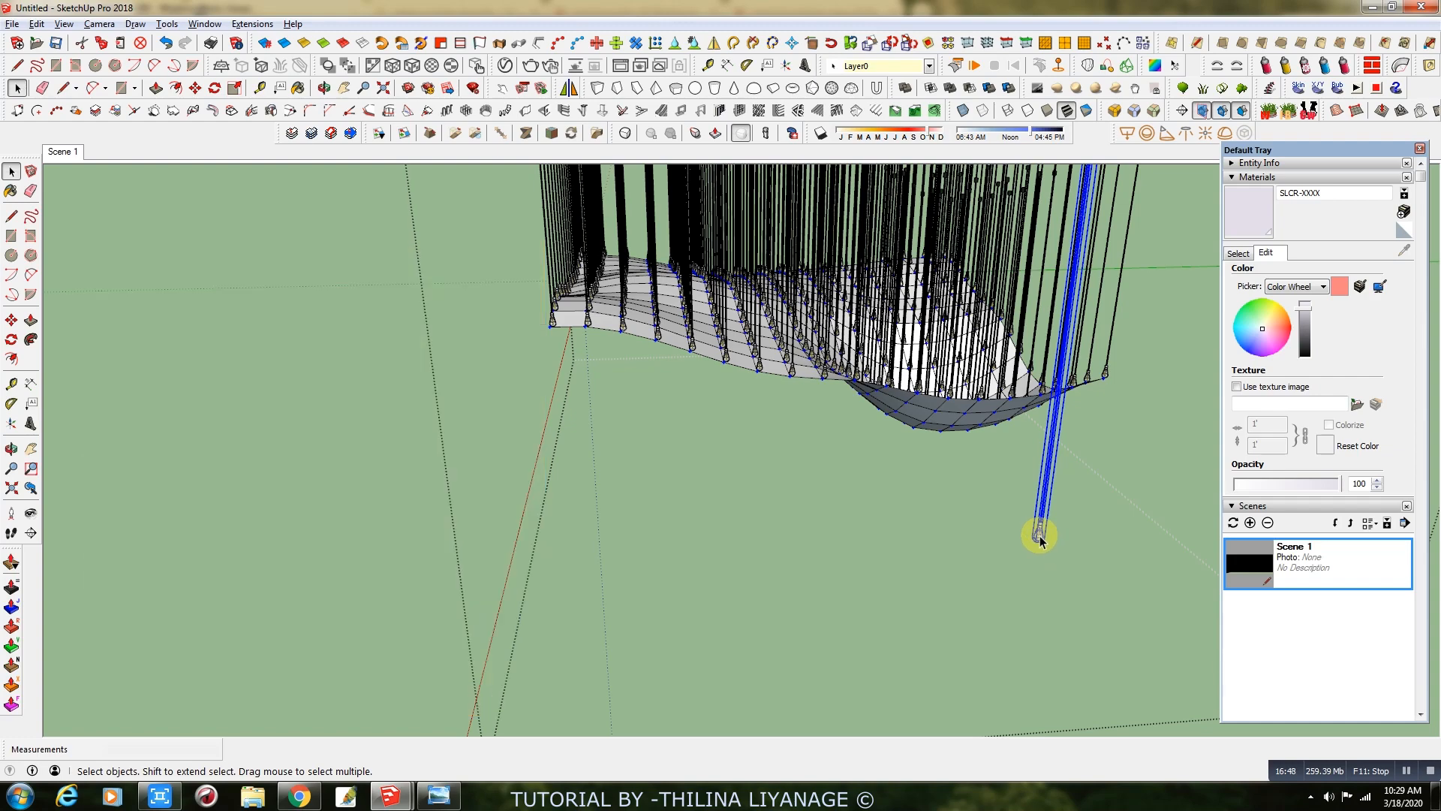
{"action": "left_click", "coordinate": [1040, 539]}
Delete the entire wavy Sandbox mesh surface from inside the pendant lamp group.
{"action": "middle_click_drag", "start_coordinate": [914, 617], "coordinate": [921, 437]}
{"action": "left_click", "coordinate": [926, 419]}
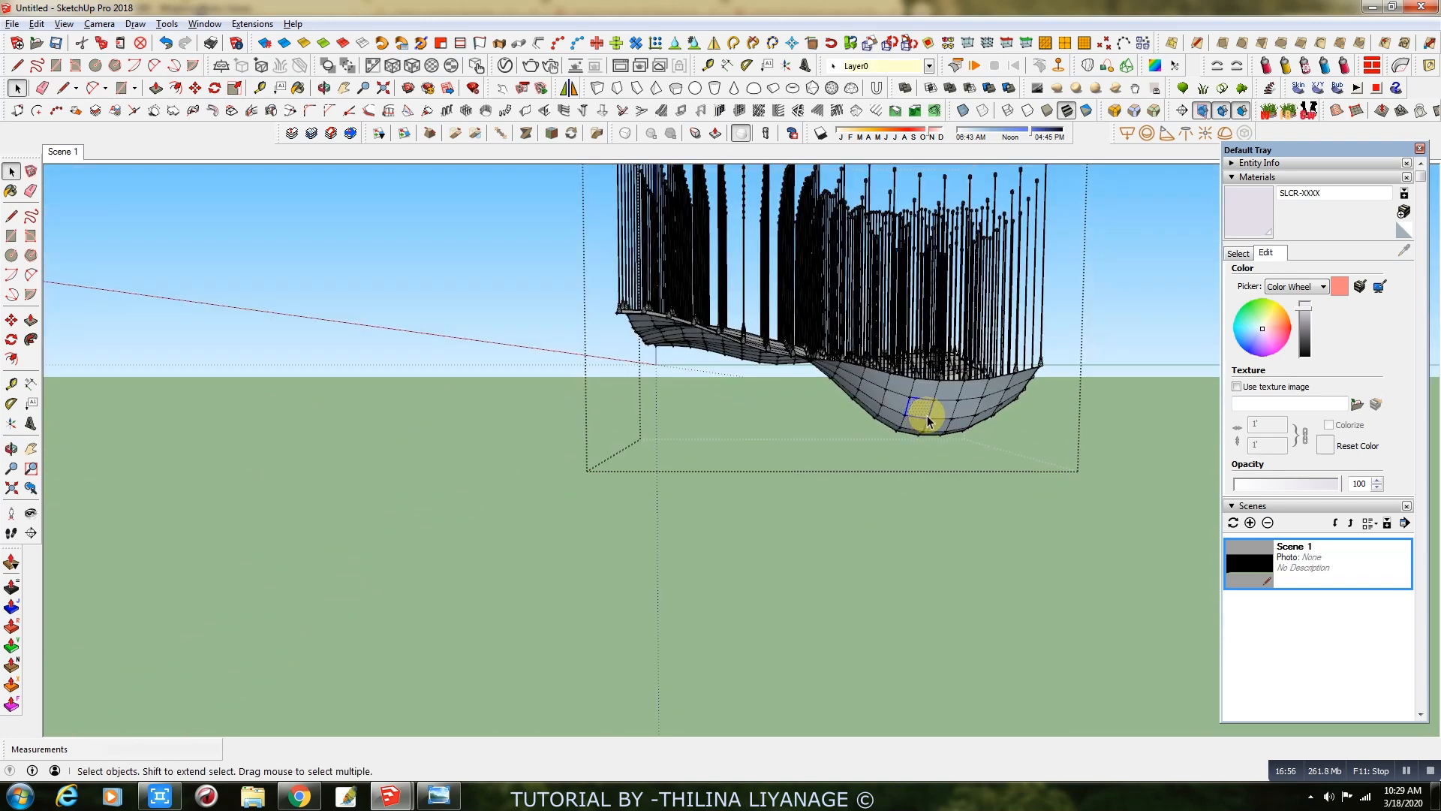
{"action": "triple_click", "coordinate": [926, 421]}
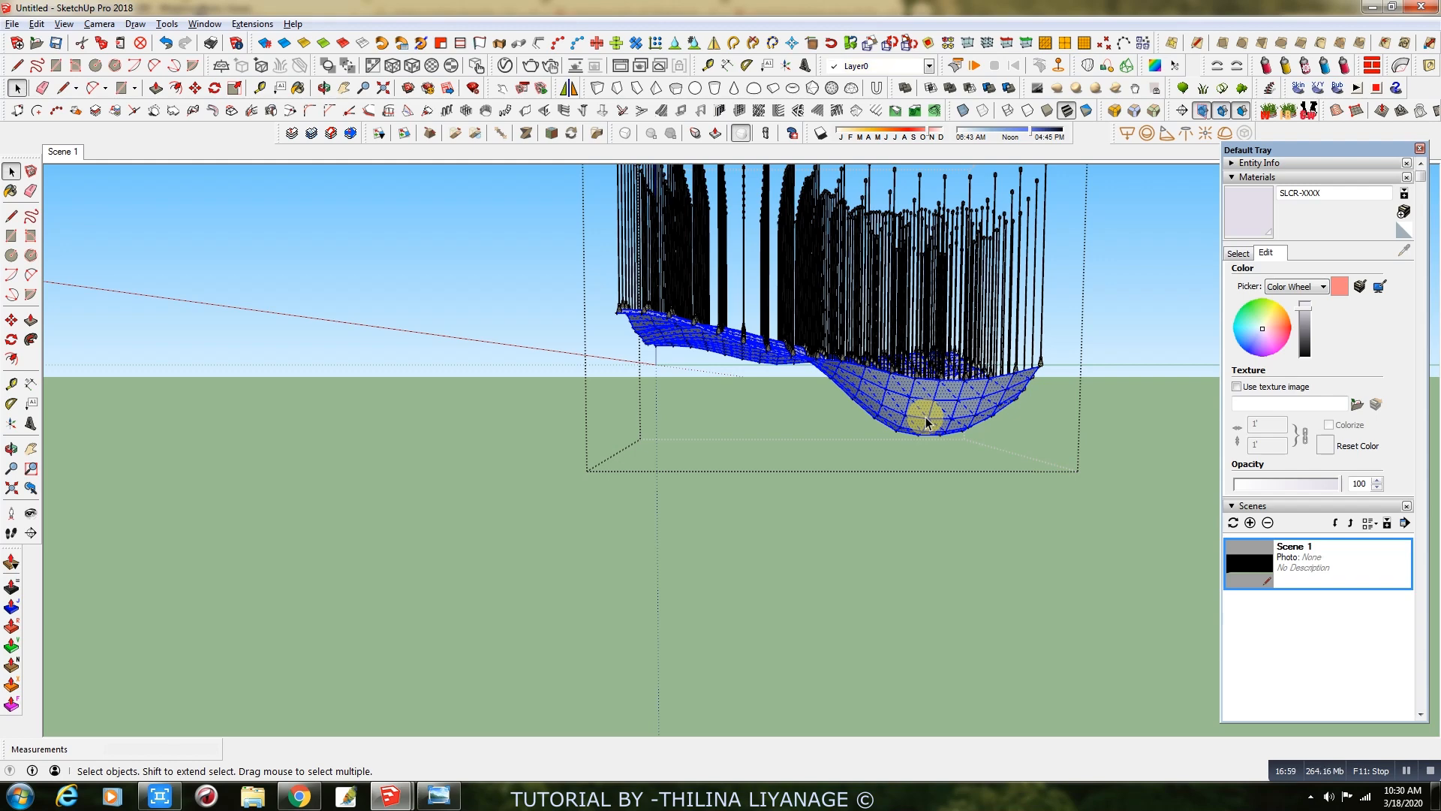
{"action": "key", "text": "Delete"}
Group the pendant lamp cluster together with the crescent reception desk.
{"action": "scroll", "coordinate": [808, 572], "scroll_direction": "down", "scroll_amount": 5}
{"action": "middle_click_drag", "start_coordinate": [900, 433], "coordinate": [955, 427]}
{"action": "left_click", "coordinate": [954, 442]}
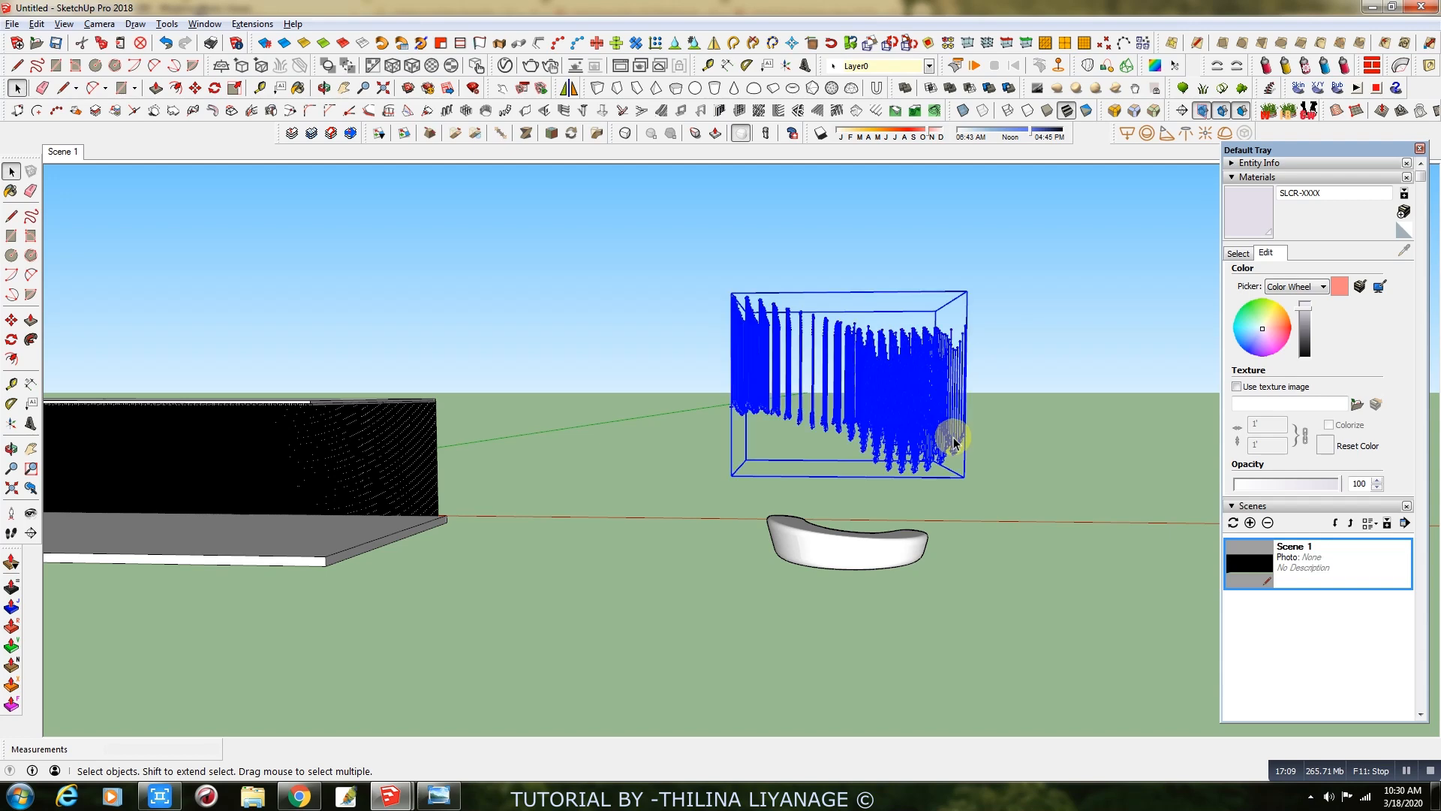
{"action": "left_click", "coordinate": [882, 565], "text": "shift"}
{"action": "right_click", "coordinate": [881, 561]}
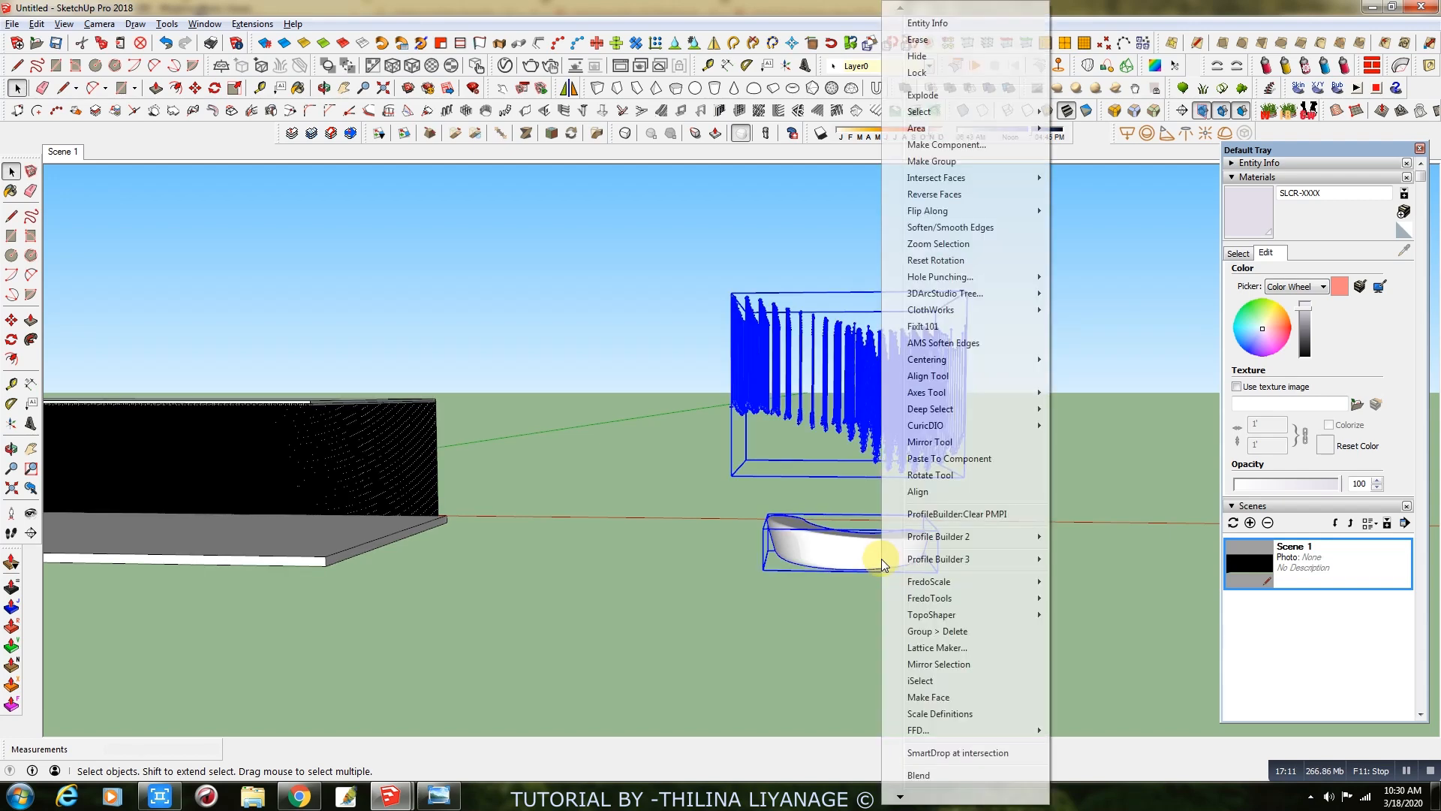
{"action": "left_click", "coordinate": [954, 161]}
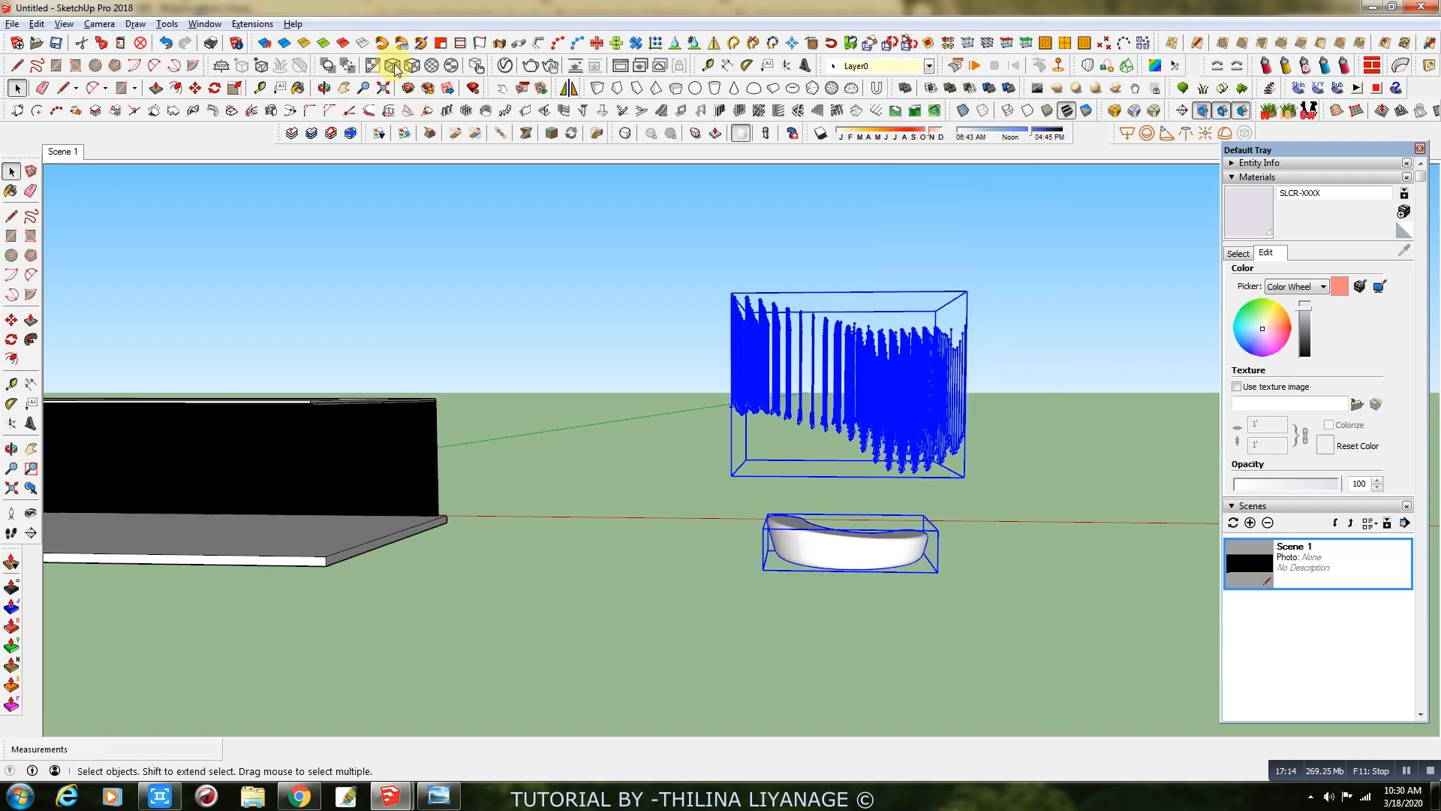
Move the desk and pendant lamp group about 79' 10 1/2" onto the slatted room's floor, near its end wall.
{"action": "left_click", "coordinate": [194, 88]}
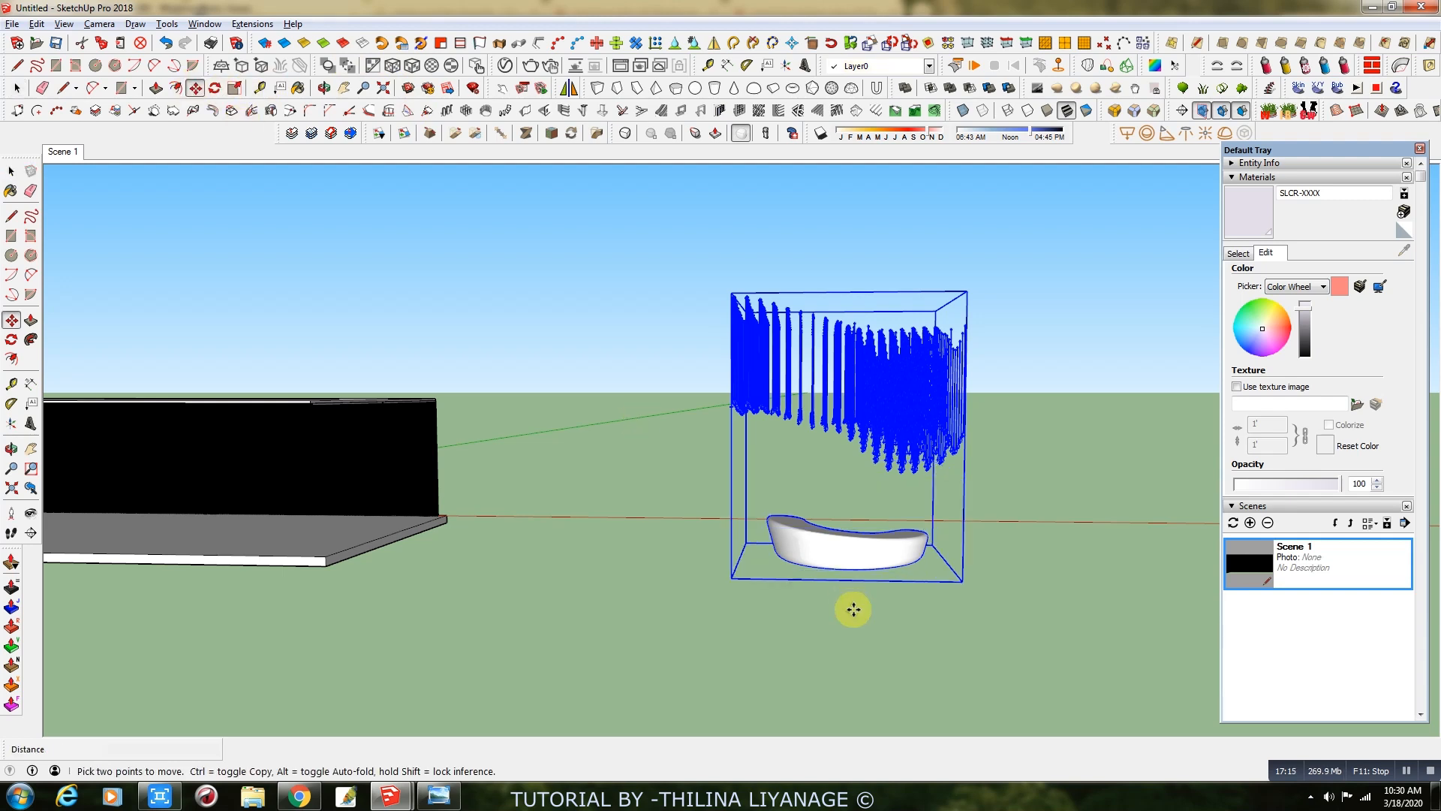
{"action": "left_click", "coordinate": [852, 566]}
{"action": "left_click", "coordinate": [1046, 399]}
{"action": "left_click", "coordinate": [344, 87]}
{"action": "left_click_drag", "start_coordinate": [521, 367], "coordinate": [519, 546]}
{"action": "middle_click_drag", "start_coordinate": [519, 547], "coordinate": [476, 641]}
{"action": "scroll", "coordinate": [418, 582], "scroll_direction": "up", "scroll_amount": 5}
{"action": "right_click", "coordinate": [530, 490]}
{"action": "left_click", "coordinate": [562, 499]}
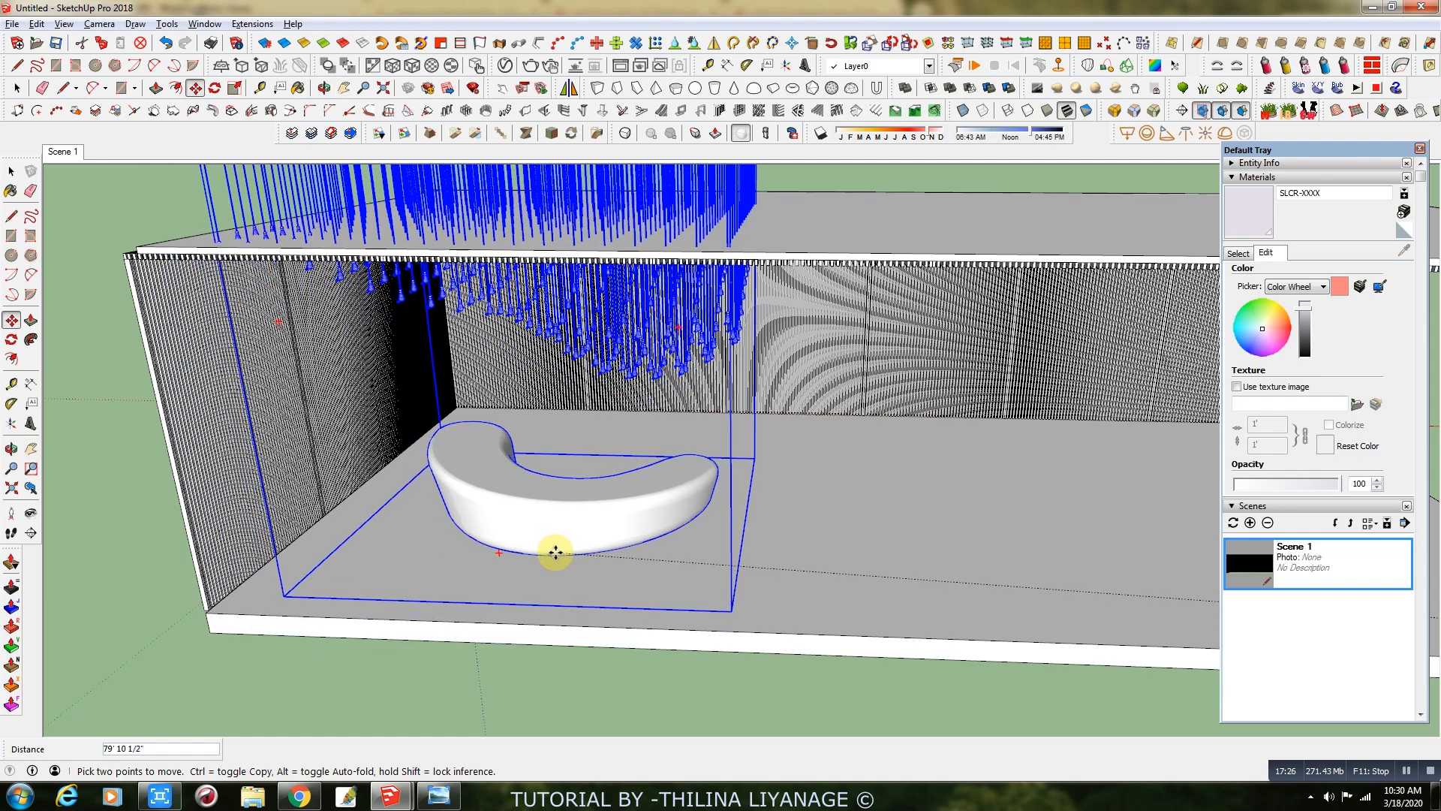
{"action": "left_click", "coordinate": [556, 552]}
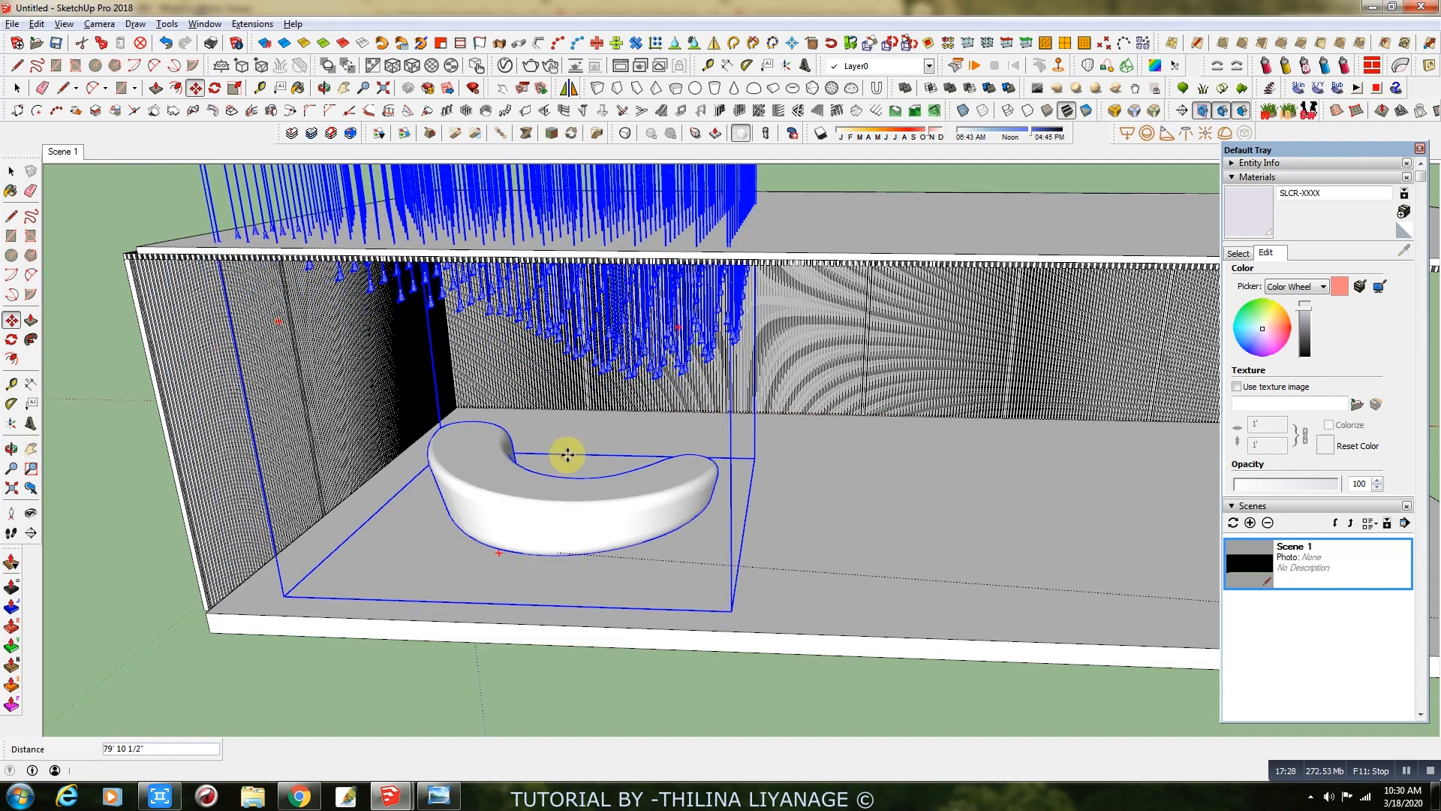
Open the group, lower the pendant lamp cluster about 1' 5 13/16" towards the desk, and close the group in the Scene 1 view.
{"action": "key", "text": "F2"}
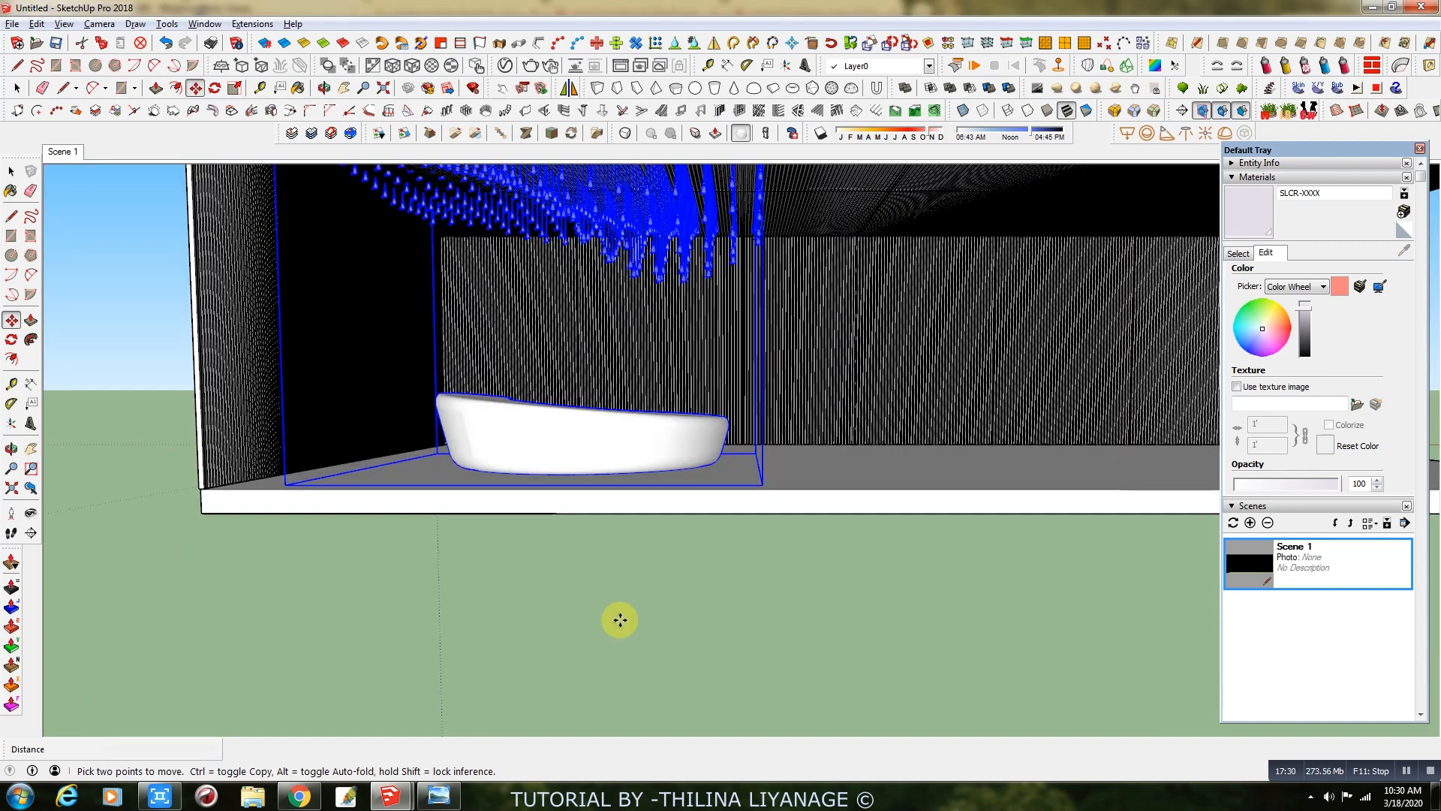
{"action": "scroll", "coordinate": [604, 518], "scroll_direction": "down", "scroll_amount": 2}
{"action": "key", "text": "h"}
{"action": "left_click_drag", "start_coordinate": [466, 327], "coordinate": [588, 460]}
{"action": "scroll", "coordinate": [705, 454], "scroll_direction": "up", "scroll_amount": 1}
{"action": "key", "text": "space"}
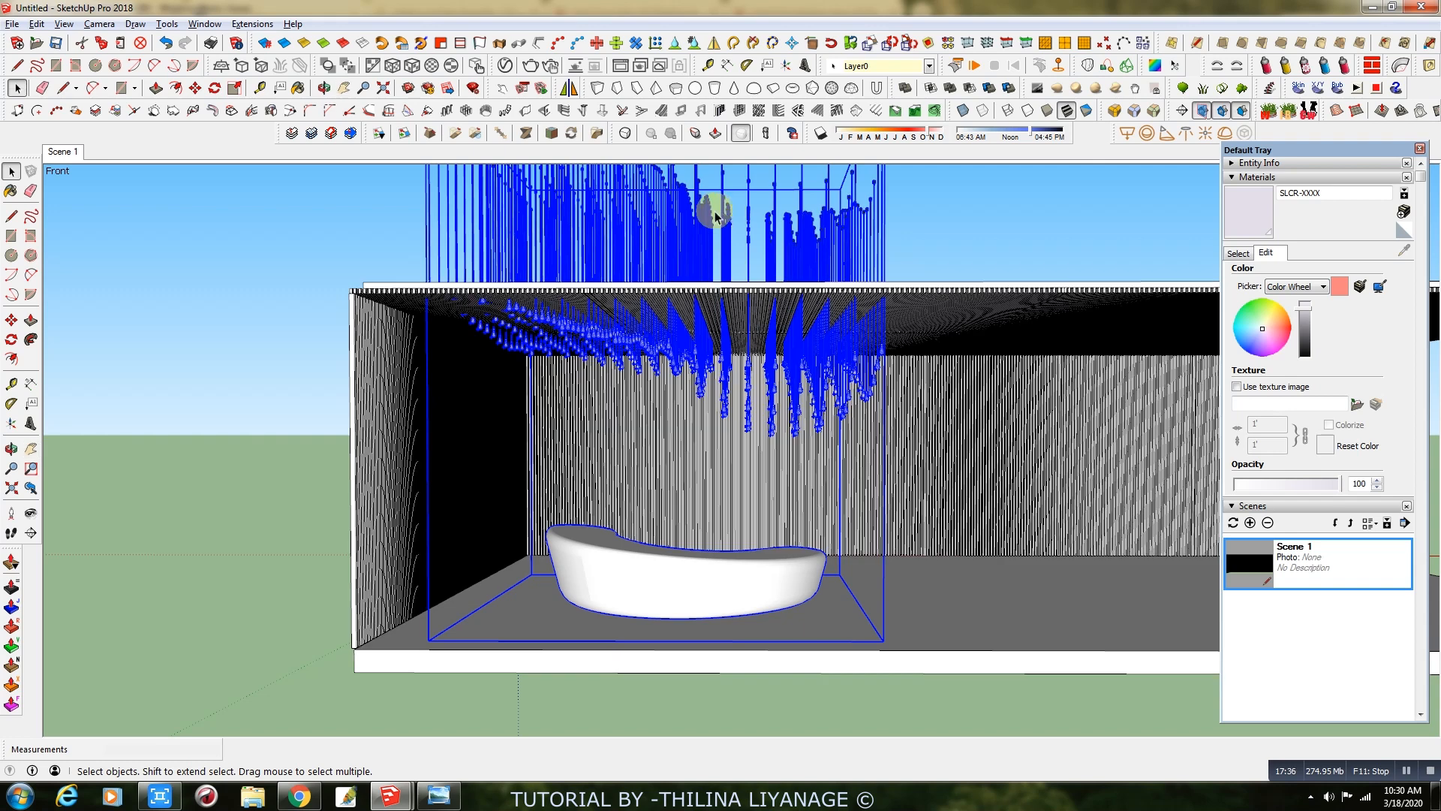
{"action": "double_click", "coordinate": [709, 216]}
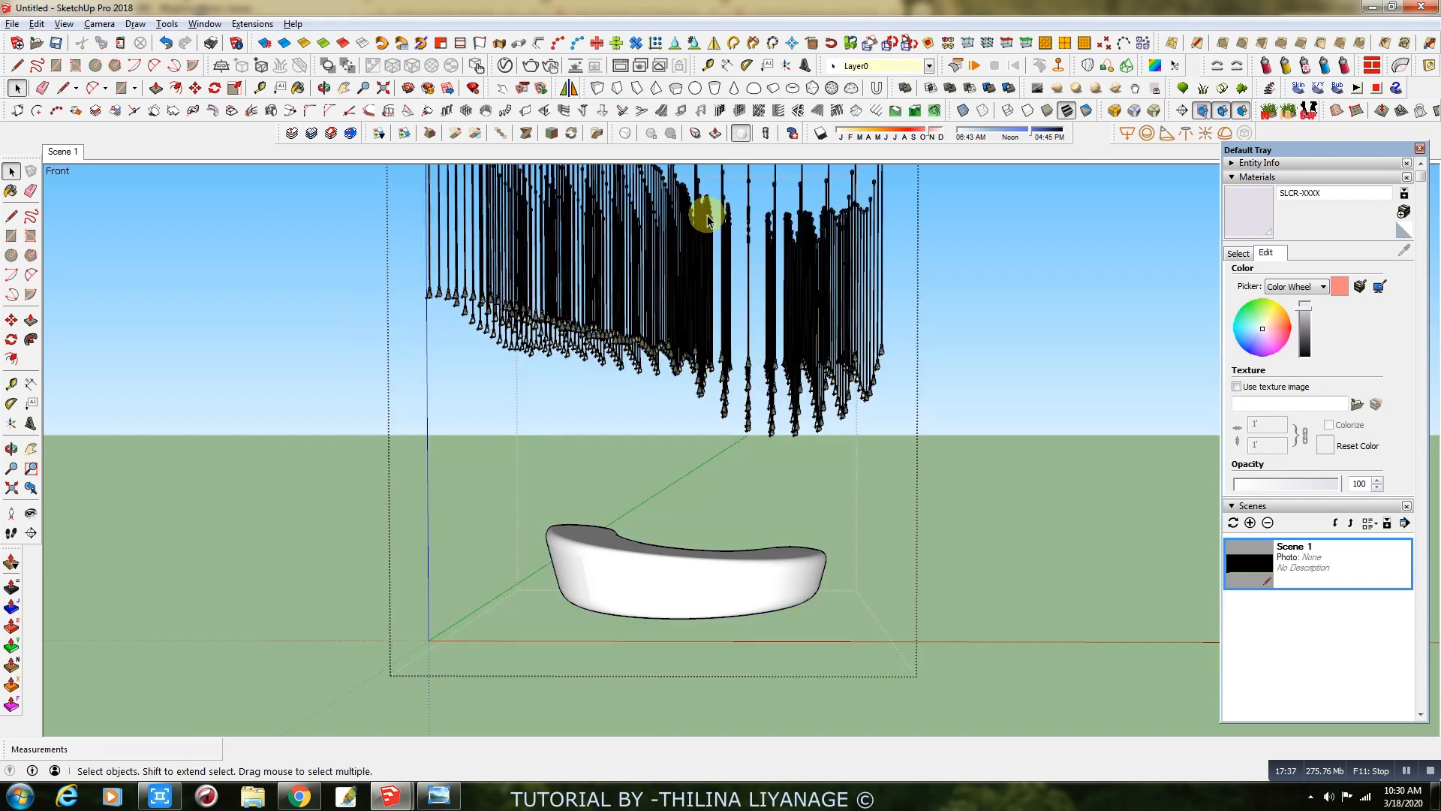
{"action": "left_click", "coordinate": [708, 216]}
{"action": "left_click", "coordinate": [196, 89]}
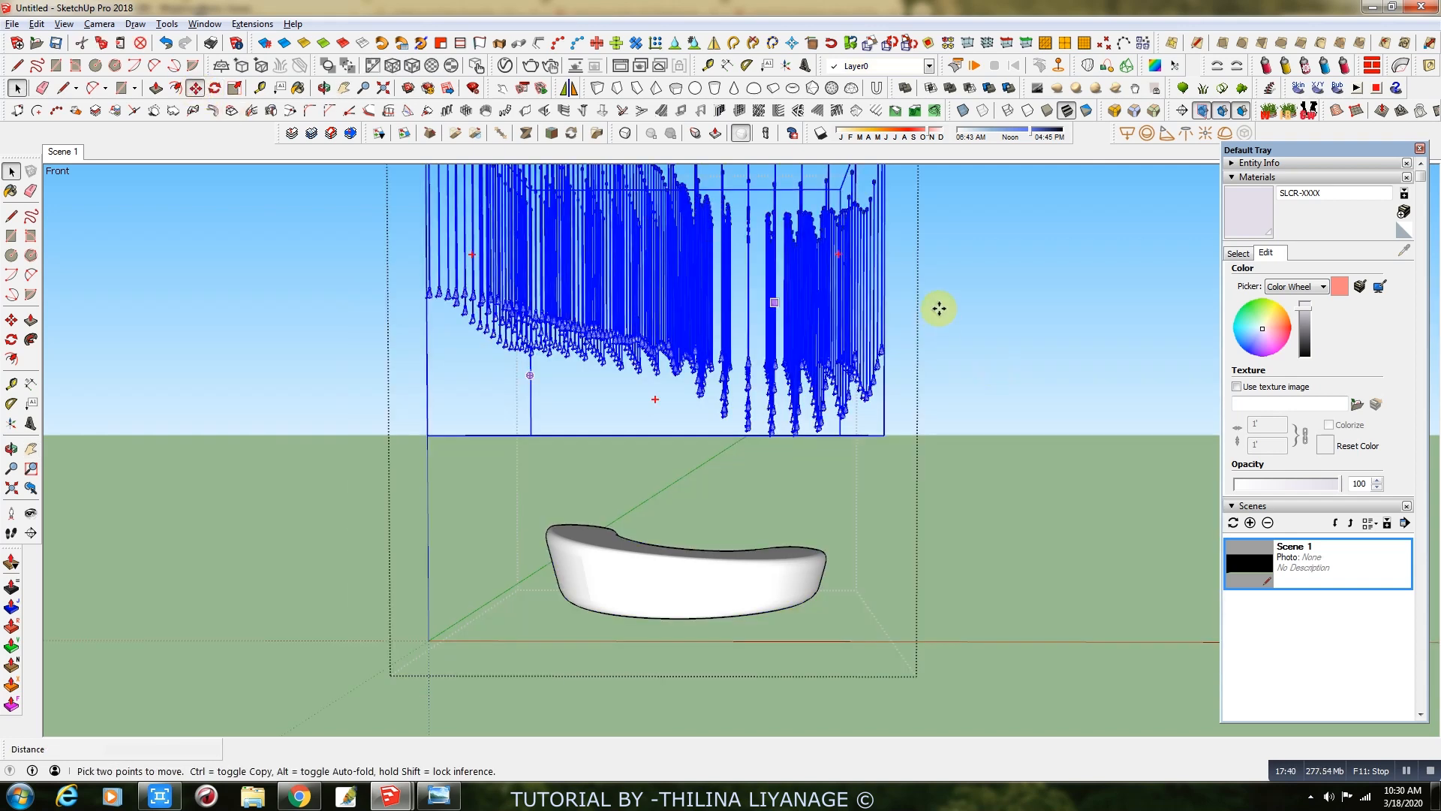
{"action": "left_click_drag", "start_coordinate": [938, 328], "coordinate": [936, 352]}
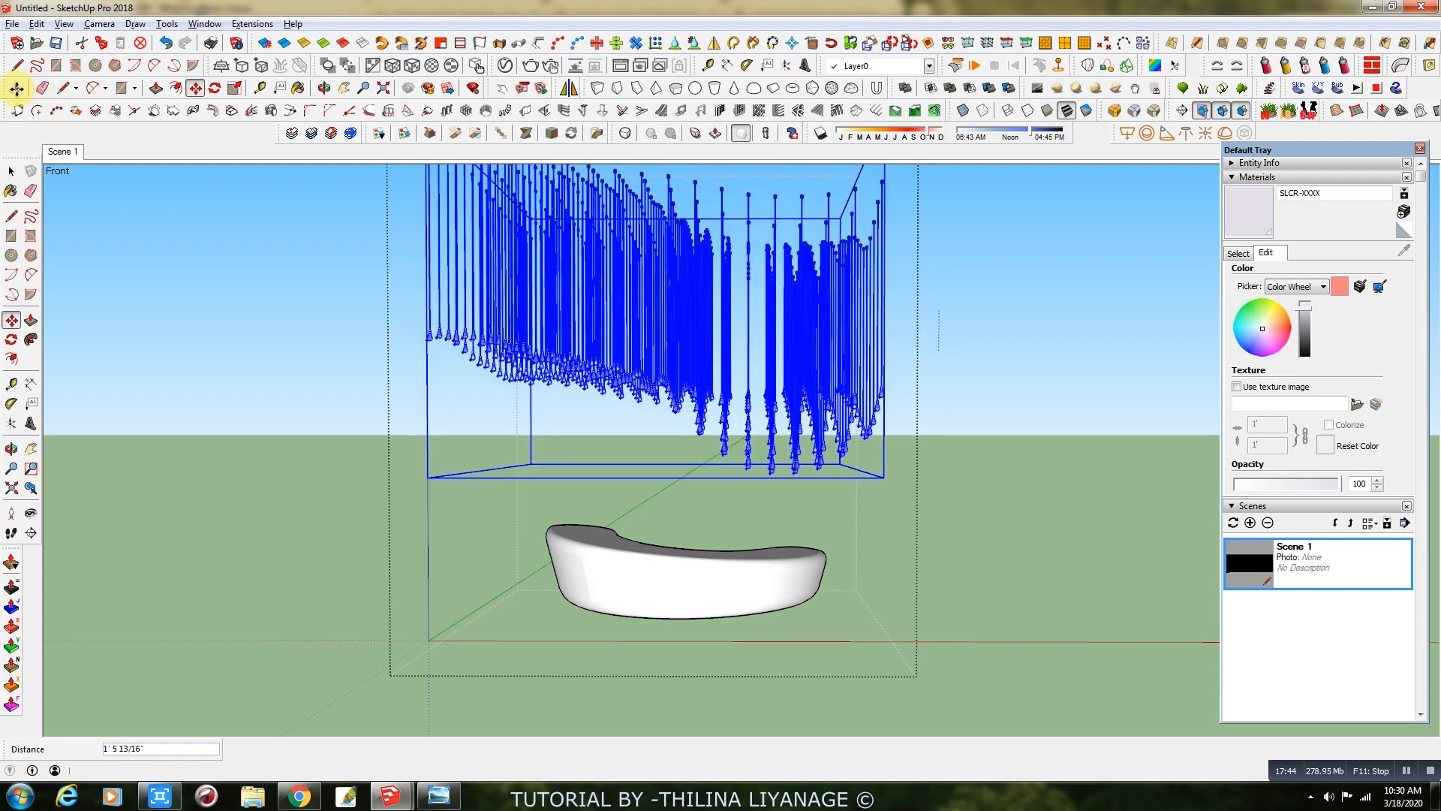
{"action": "left_click", "coordinate": [17, 91]}
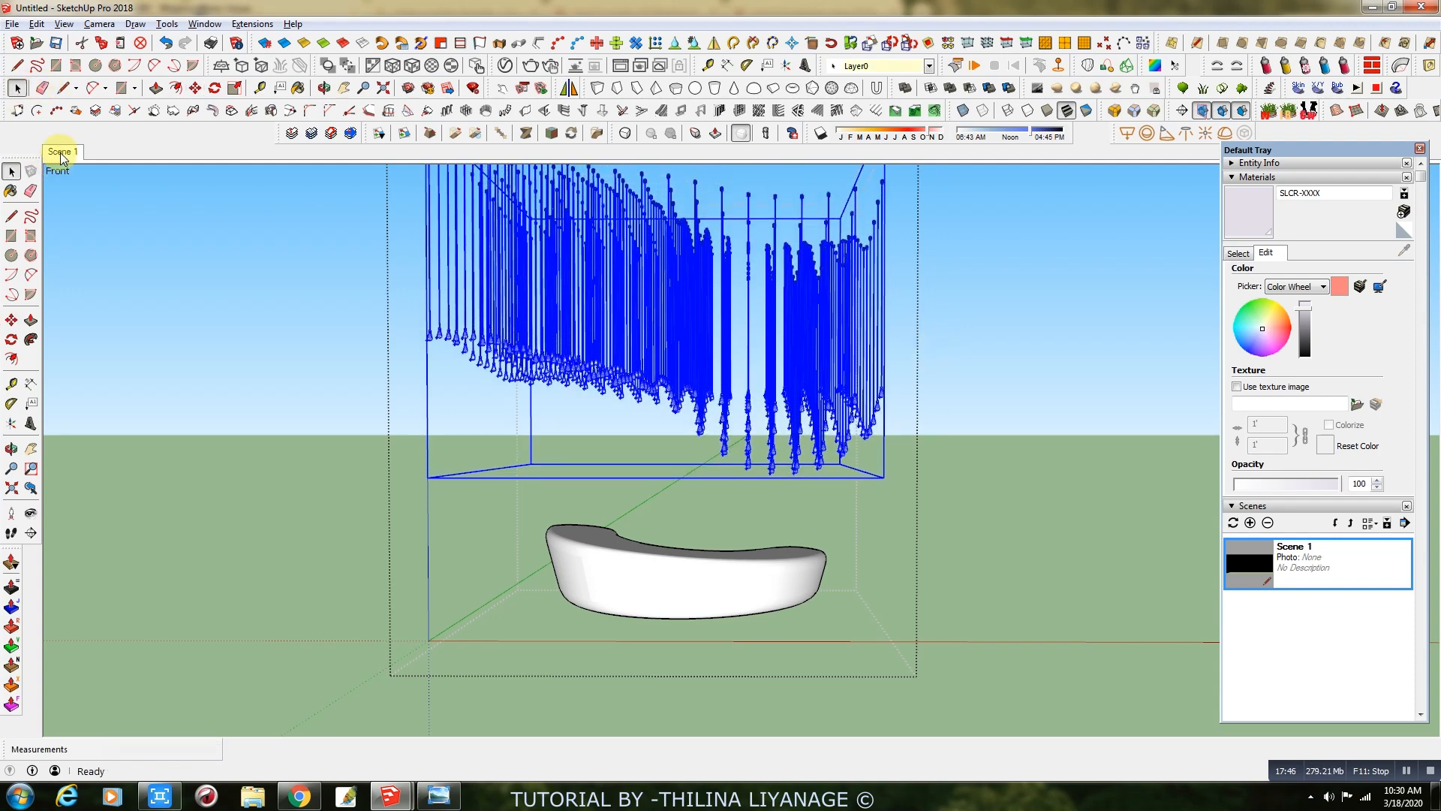
{"action": "left_click", "coordinate": [60, 154]}
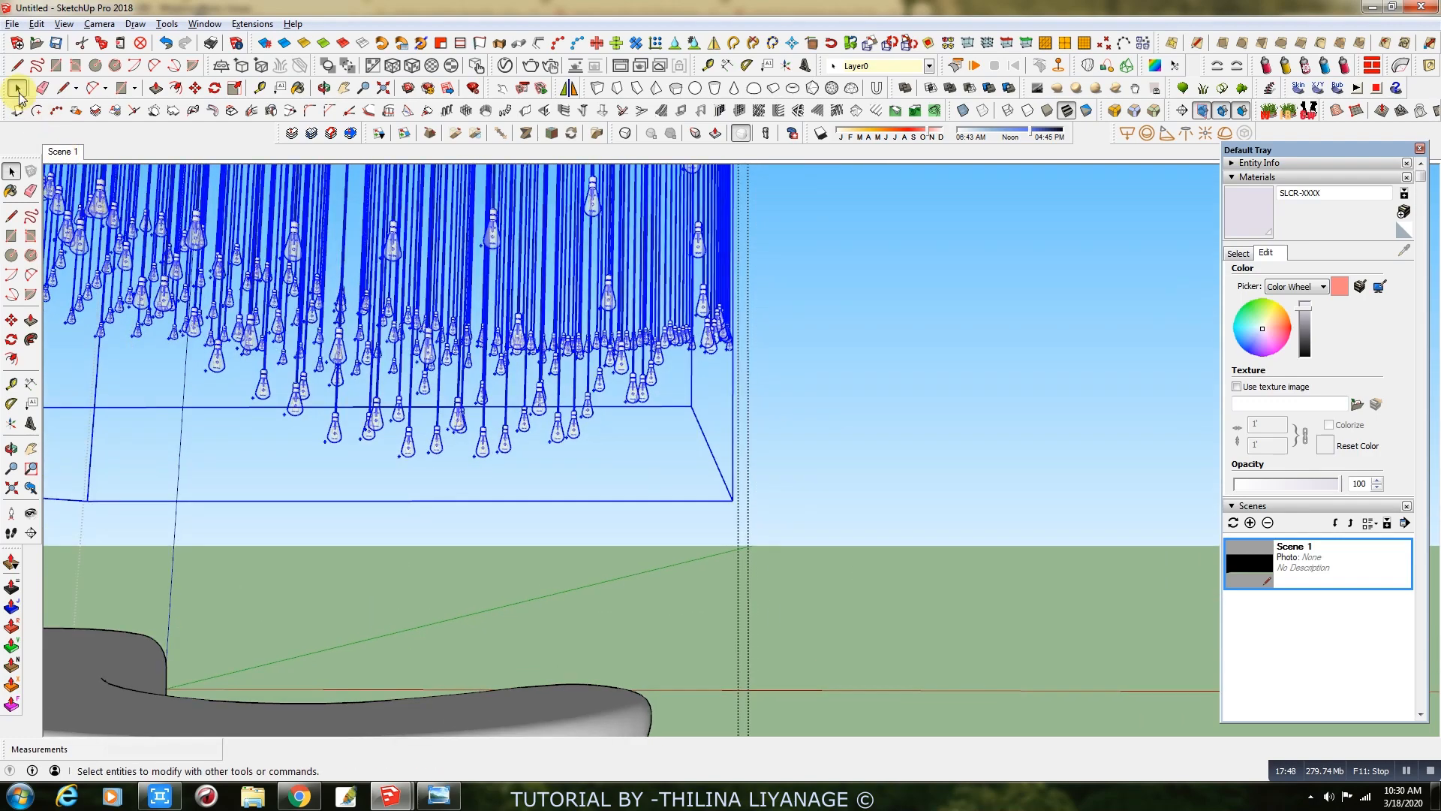
{"action": "left_click", "coordinate": [971, 375]}
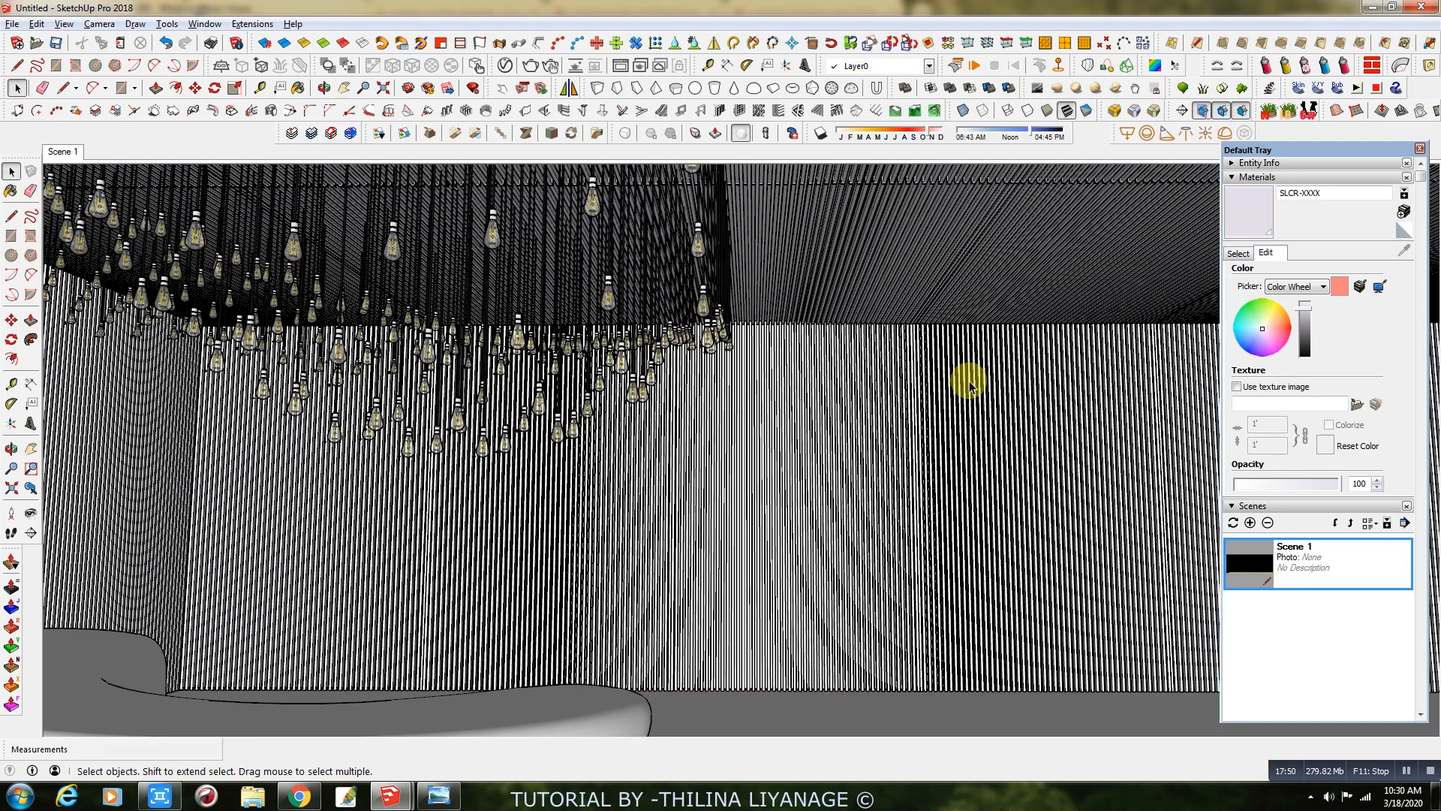
Examine the desk and hanging pendant lamps from inside the slatted room.
{"action": "scroll", "coordinate": [941, 501], "scroll_direction": "down", "scroll_amount": 2}
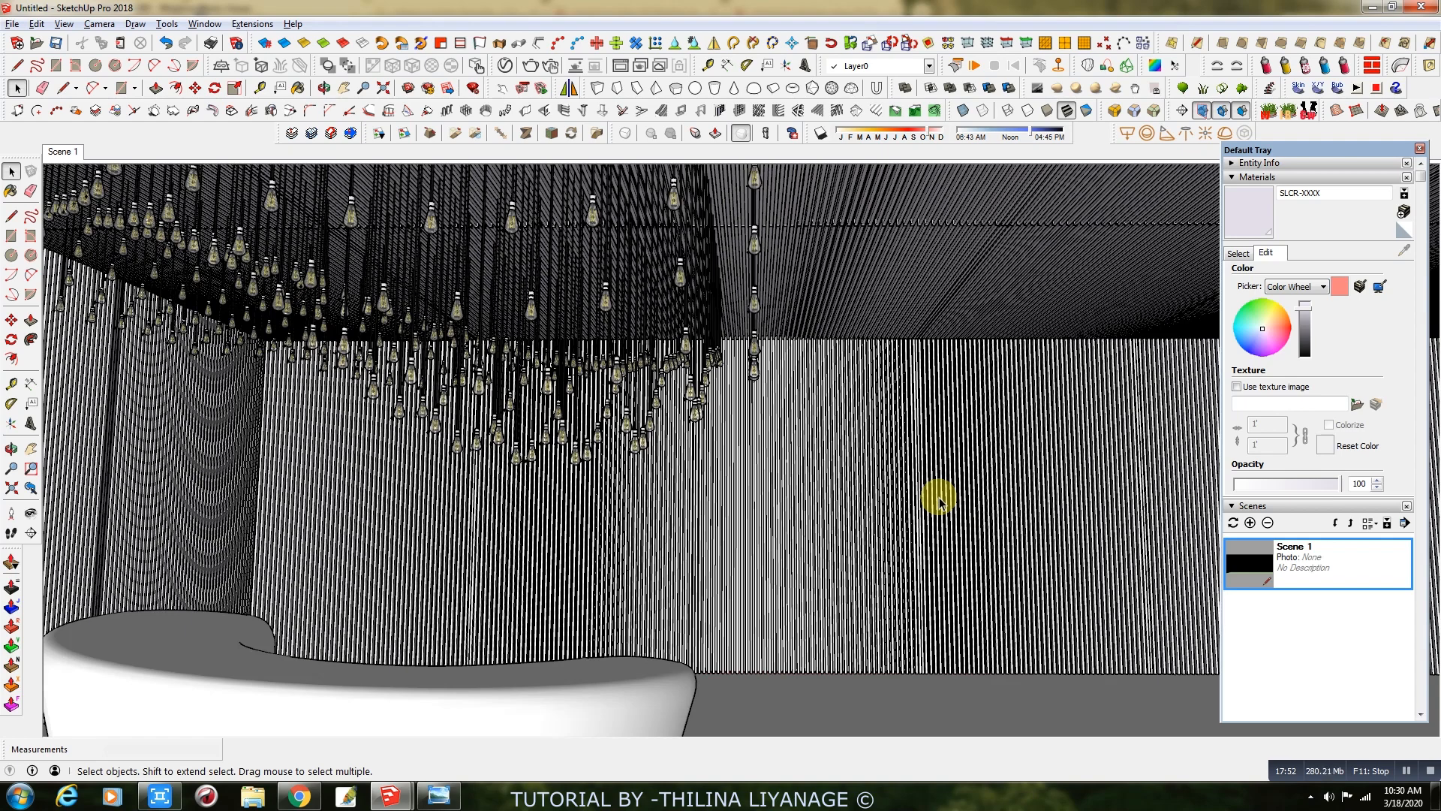
{"action": "scroll", "coordinate": [940, 502], "scroll_direction": "down", "scroll_amount": 2}
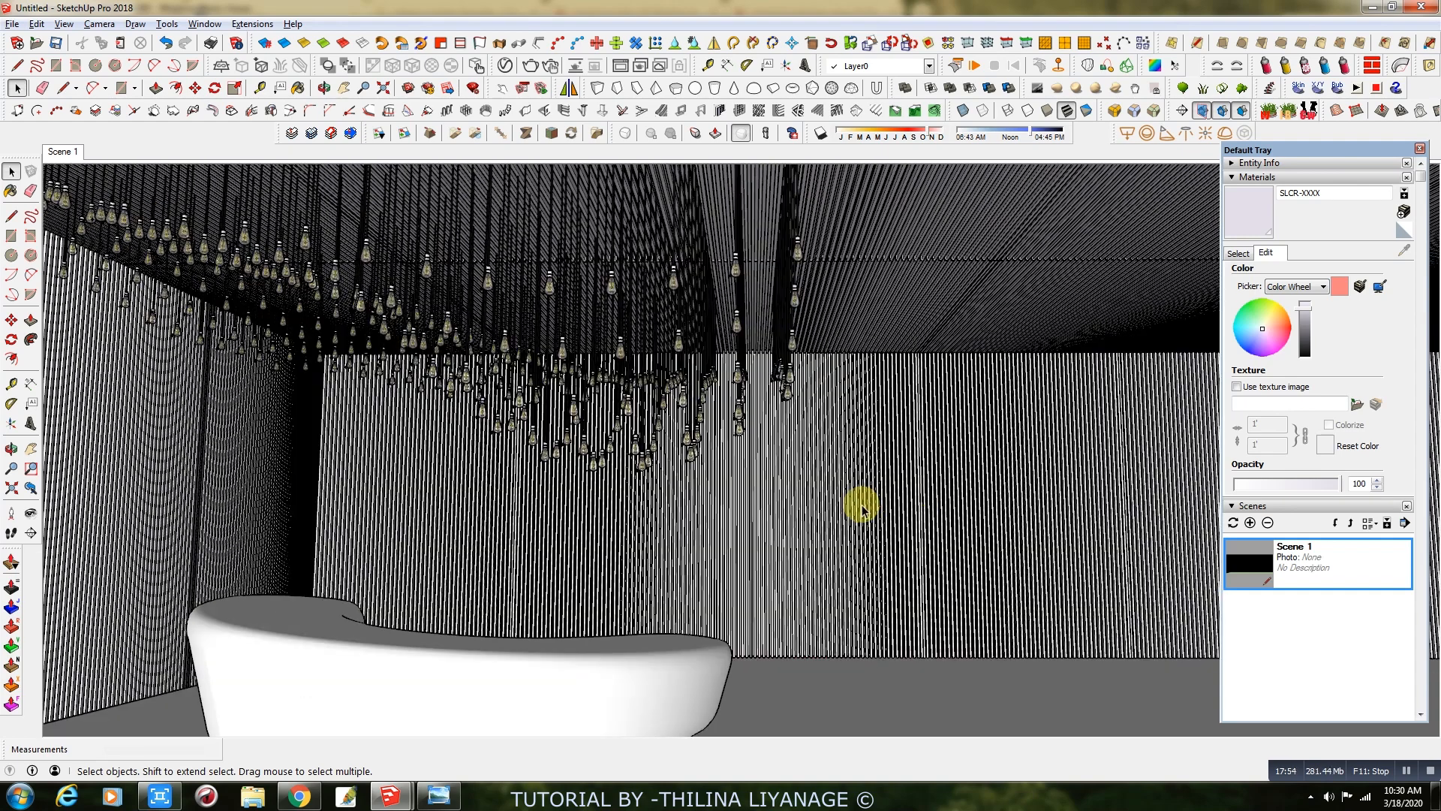
{"action": "left_click", "coordinate": [344, 88]}
{"action": "left_click_drag", "start_coordinate": [470, 250], "coordinate": [784, 512]}
{"action": "middle_click_drag", "start_coordinate": [785, 511], "coordinate": [716, 542]}
{"action": "left_click_drag", "start_coordinate": [697, 420], "coordinate": [707, 377]}
{"action": "middle_click_drag", "start_coordinate": [724, 489], "coordinate": [716, 501]}
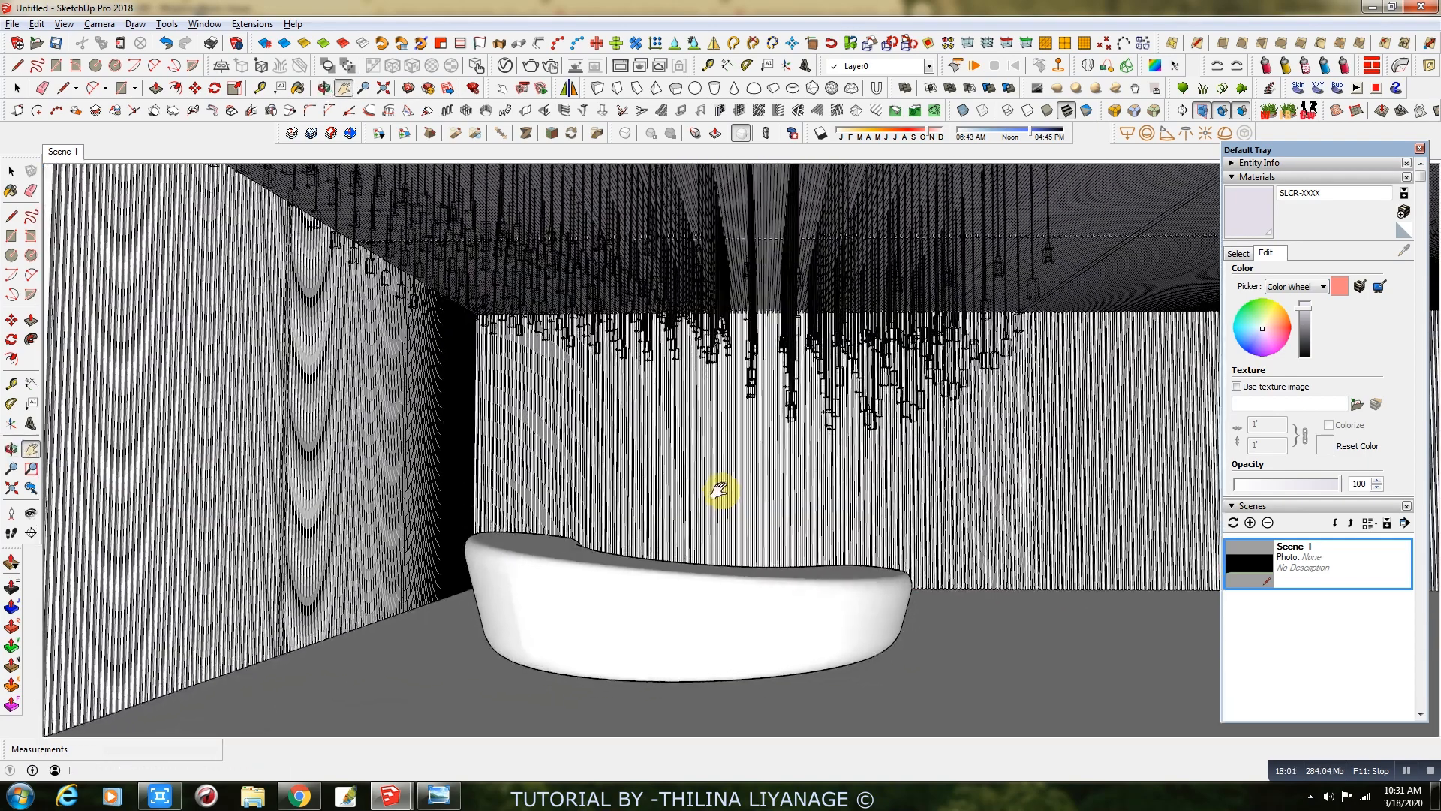
{"action": "mouse_move", "coordinate": [728, 481]}
{"action": "left_mouse_down"}
{"action": "mouse_move", "coordinate": [708, 483]}
{"action": "mouse_move", "coordinate": [714, 493]}
{"action": "left_mouse_up"}
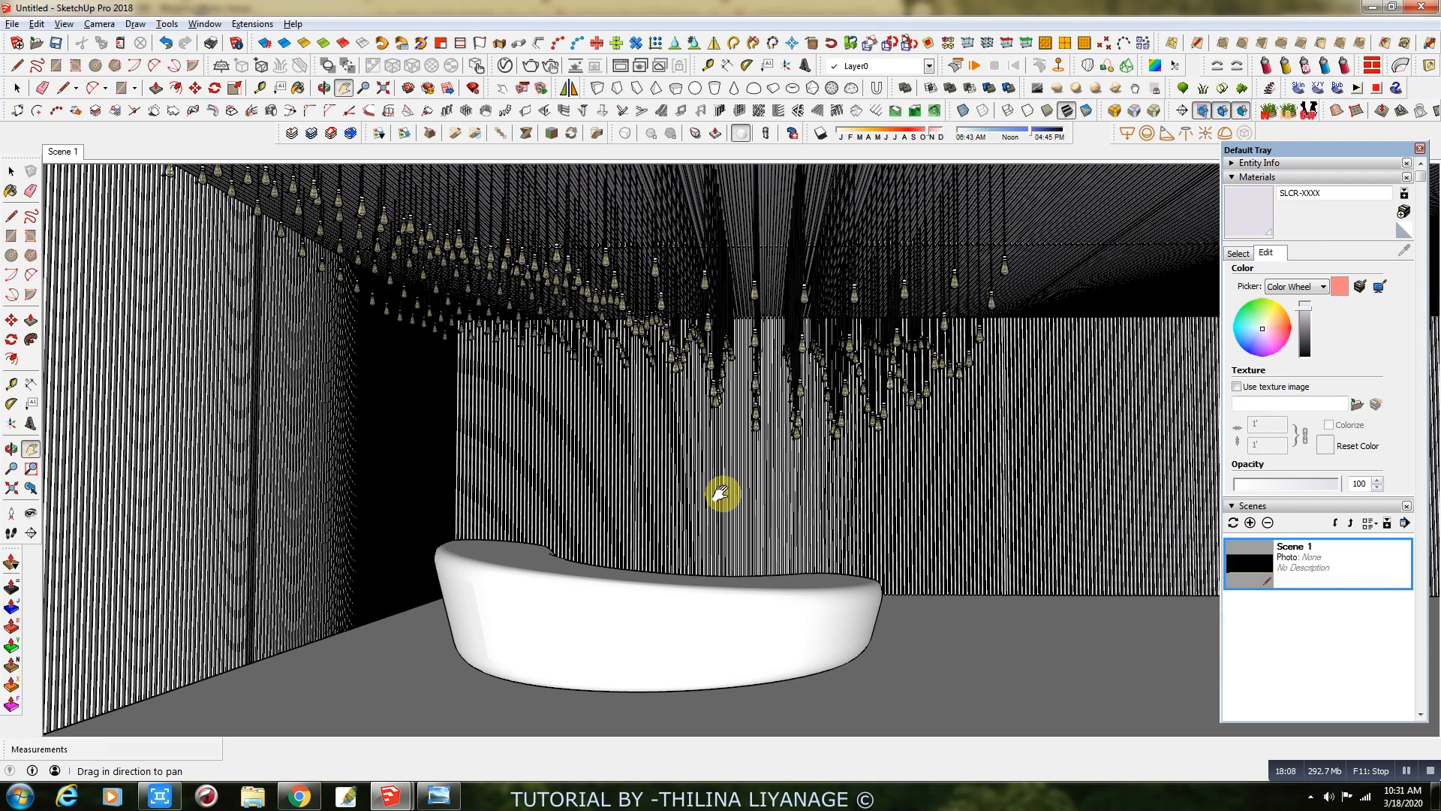
{"action": "left_click_drag", "start_coordinate": [721, 493], "coordinate": [725, 486]}
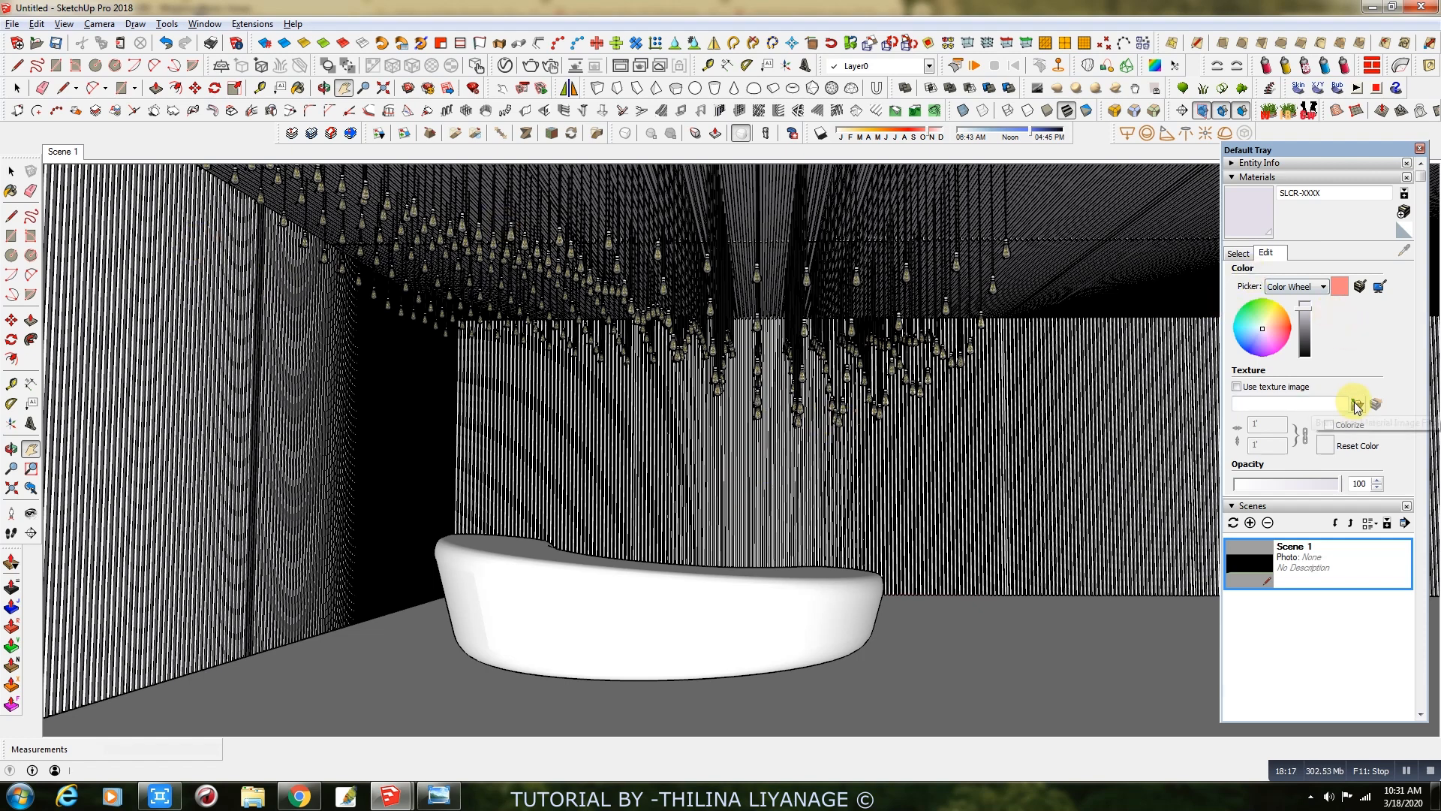
Sample the slatted wall's material and open it for editing.
{"action": "left_click", "coordinate": [1248, 255]}
{"action": "left_click", "coordinate": [1404, 254]}
{"action": "left_click", "coordinate": [1073, 390]}
{"action": "left_click", "coordinate": [1269, 254]}
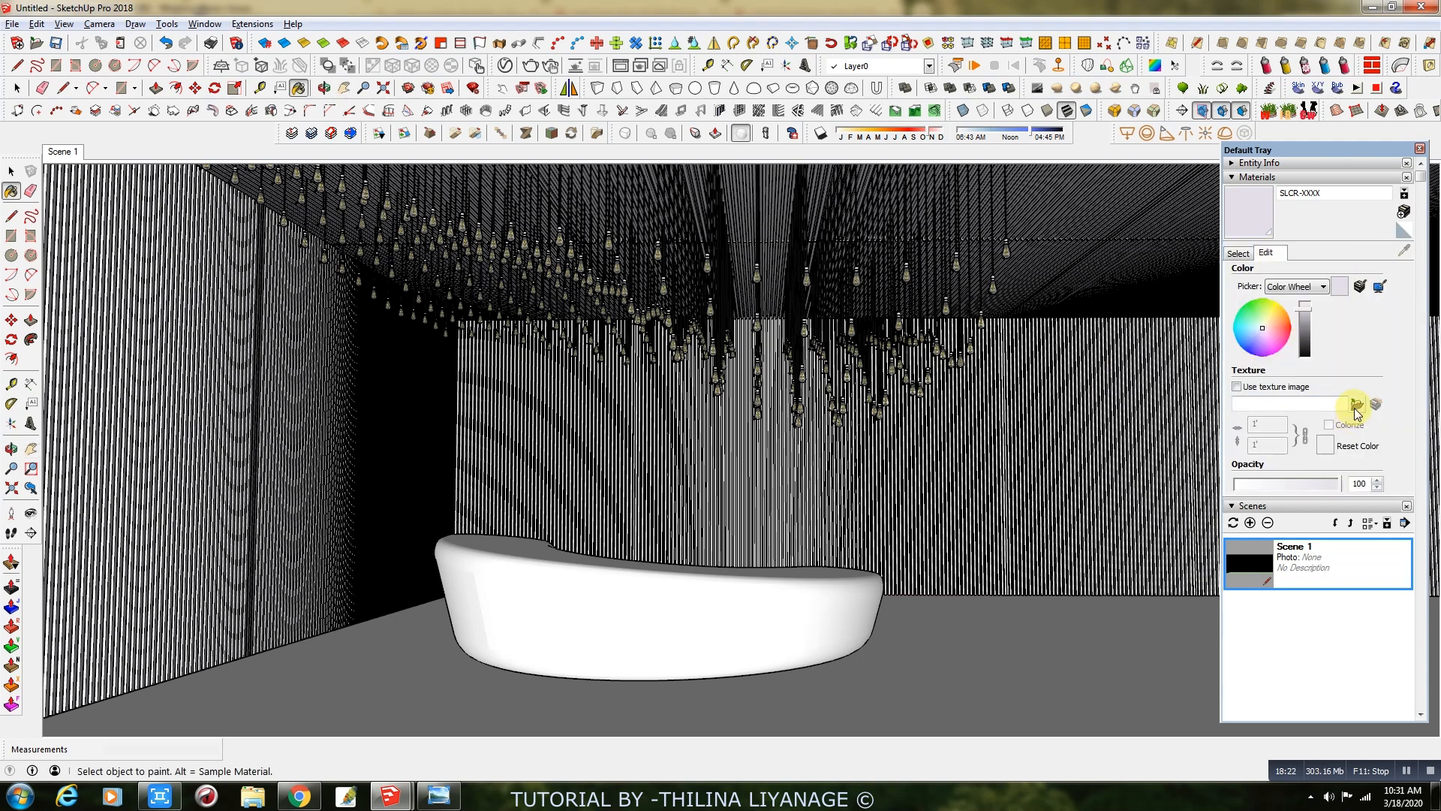
Texture the slat material with a dark wood image from the wood folder in v ray settings > v ray textures on drive E.
{"action": "left_click", "coordinate": [1356, 405]}
{"action": "left_click", "coordinate": [1380, 760]}
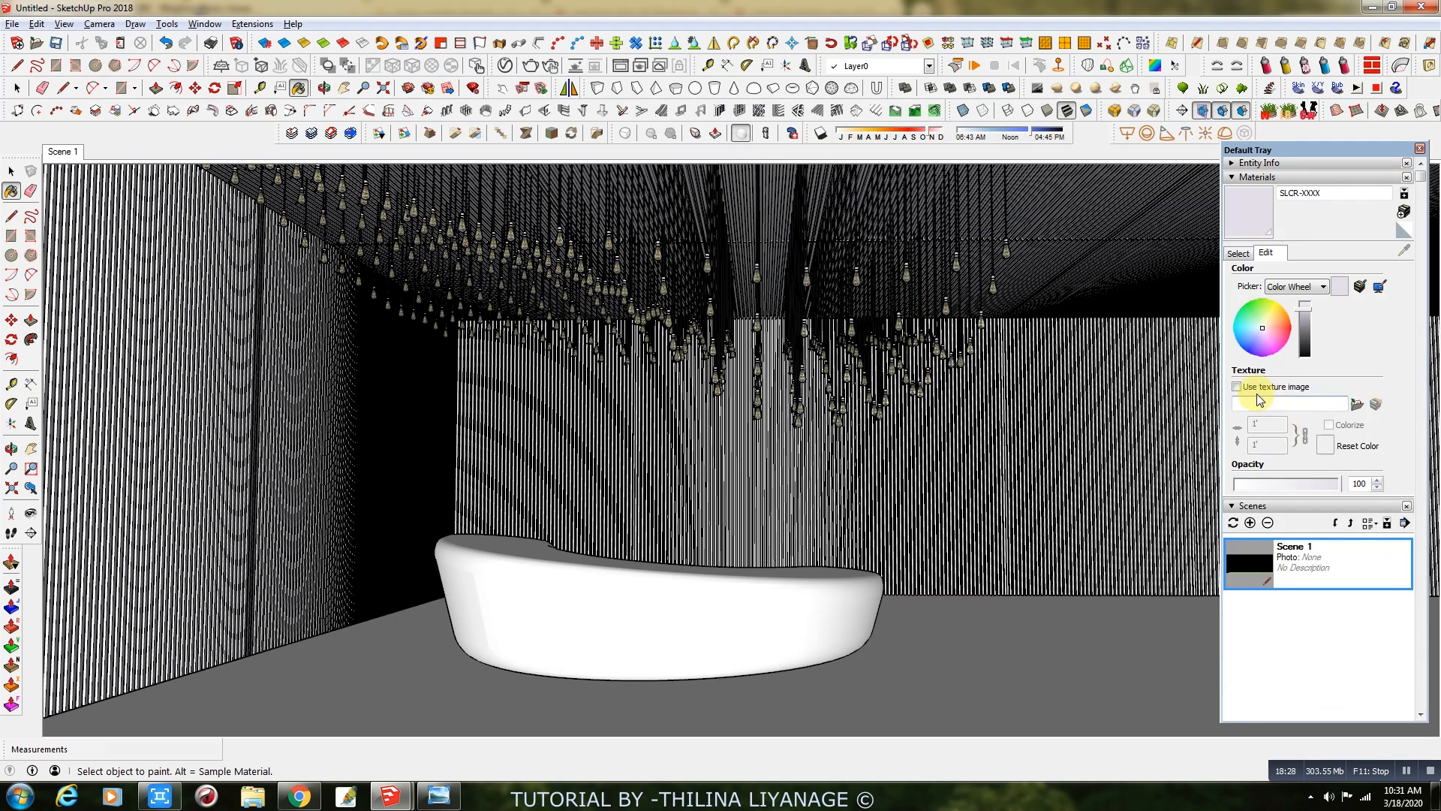
{"action": "left_click", "coordinate": [1355, 405]}
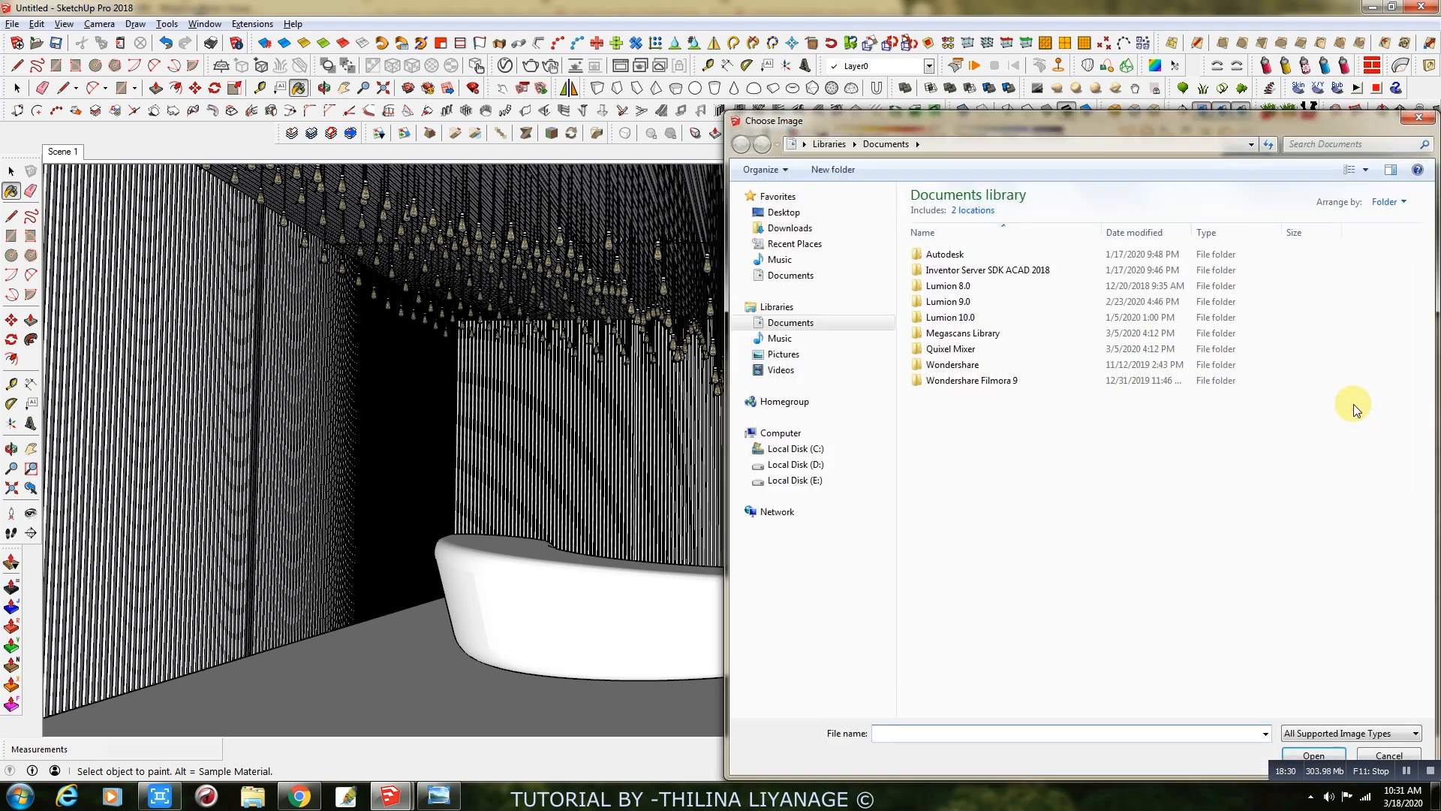
{"action": "left_click", "coordinate": [794, 480]}
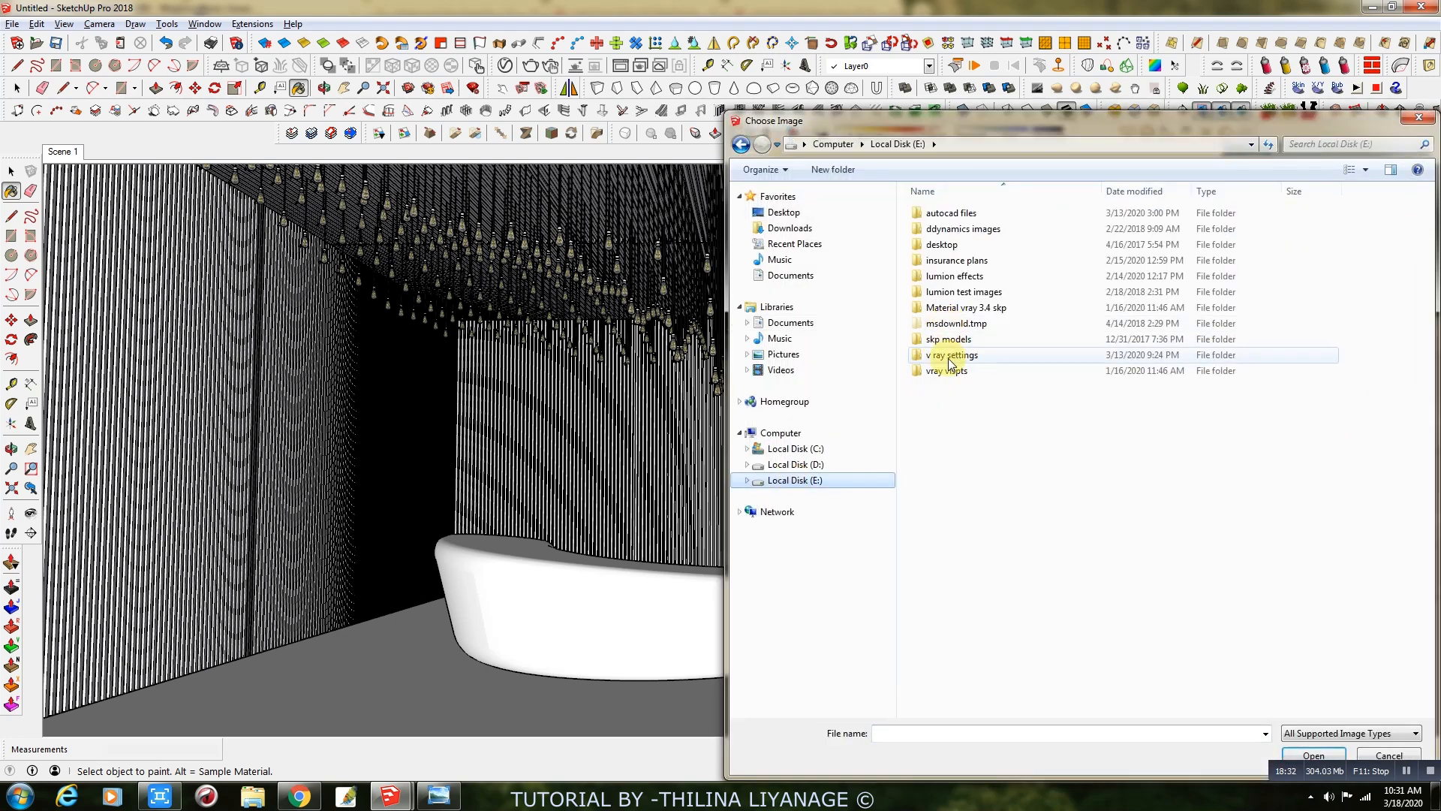
{"action": "double_click", "coordinate": [951, 355]}
{"action": "left_click", "coordinate": [971, 252]}
{"action": "scroll", "coordinate": [970, 252], "scroll_direction": "down", "scroll_amount": 5}
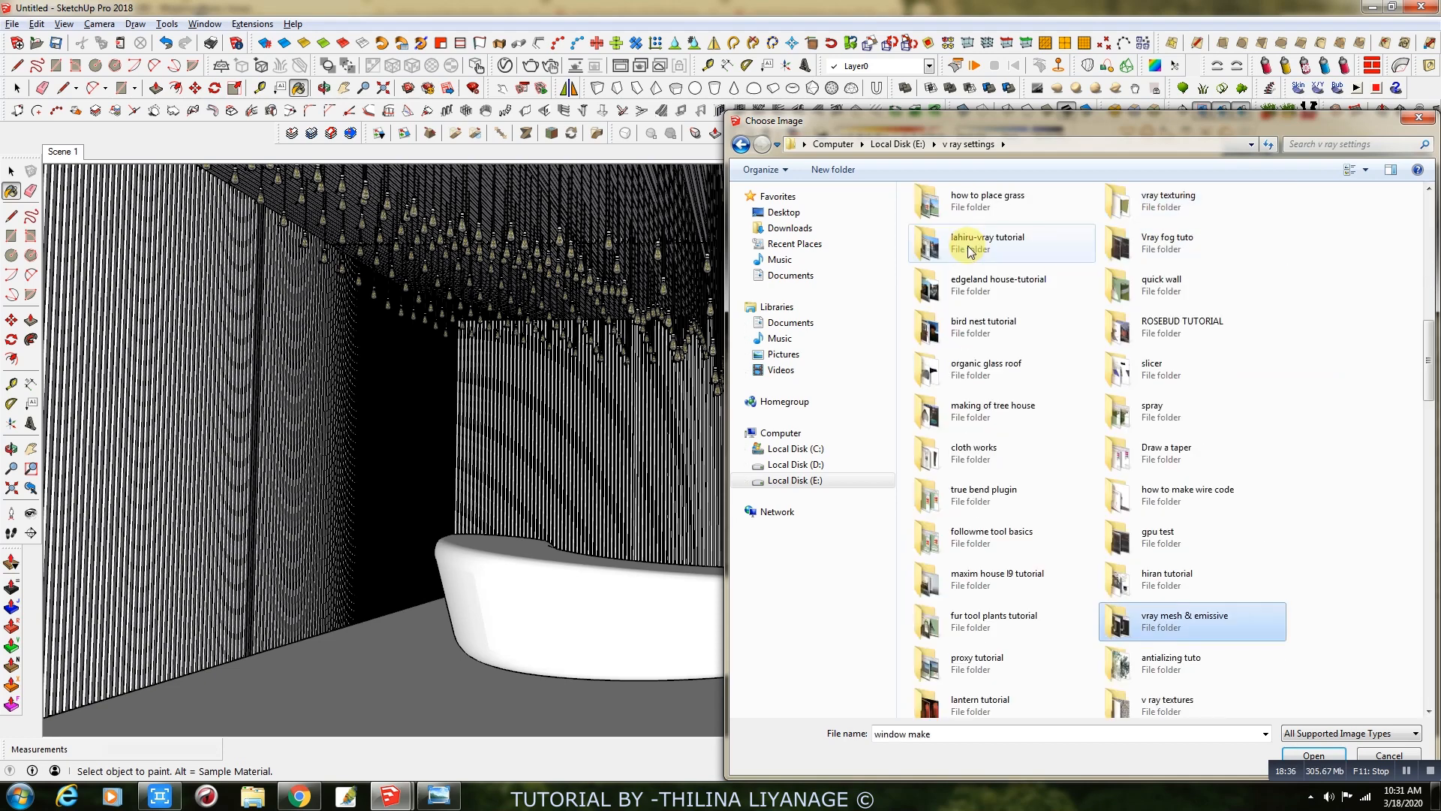
{"action": "scroll", "coordinate": [970, 251], "scroll_direction": "down", "scroll_amount": 4}
{"action": "double_click", "coordinate": [1132, 207]}
{"action": "left_click_drag", "start_coordinate": [1426, 312], "coordinate": [1408, 588]}
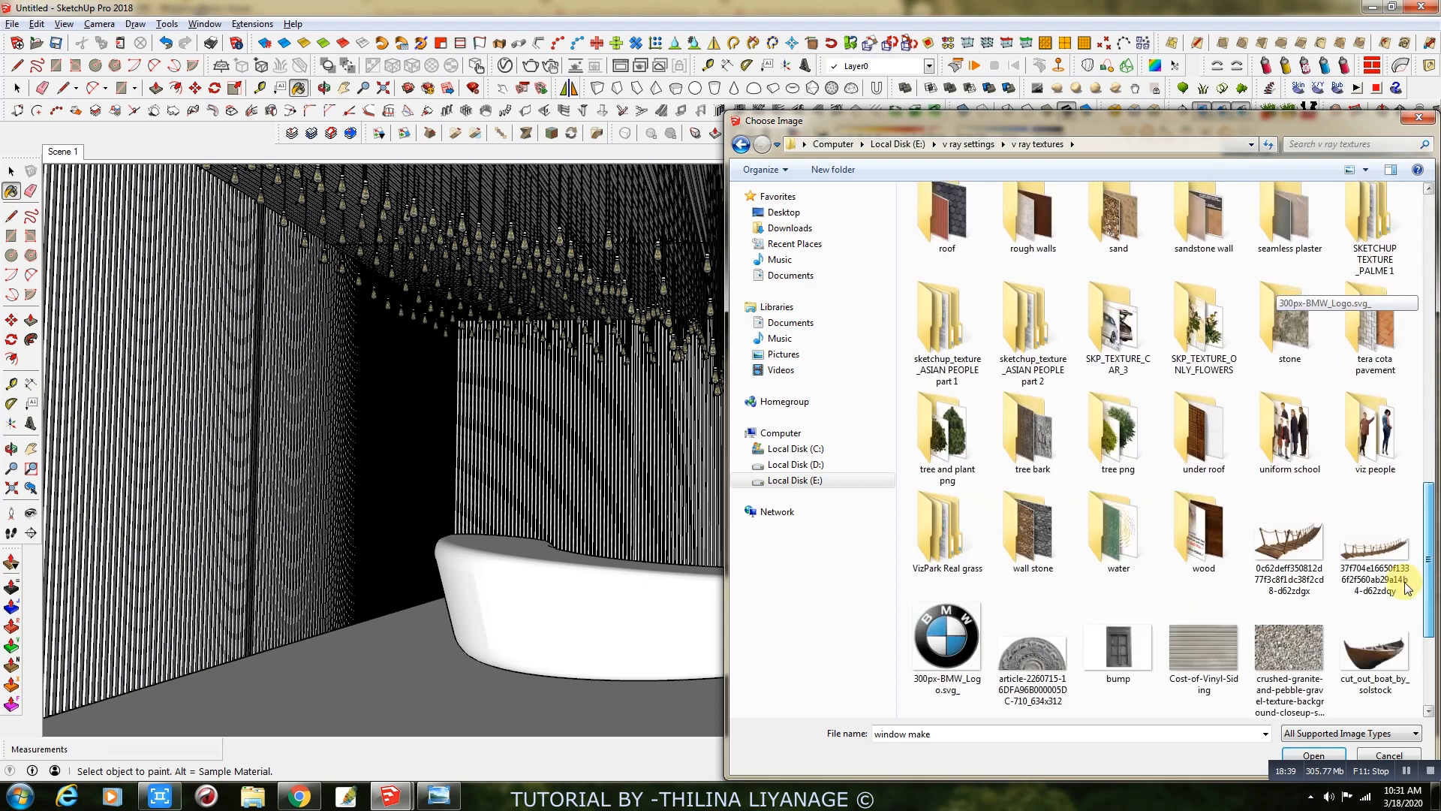
{"action": "double_click", "coordinate": [1200, 534]}
{"action": "double_click", "coordinate": [1210, 331]}
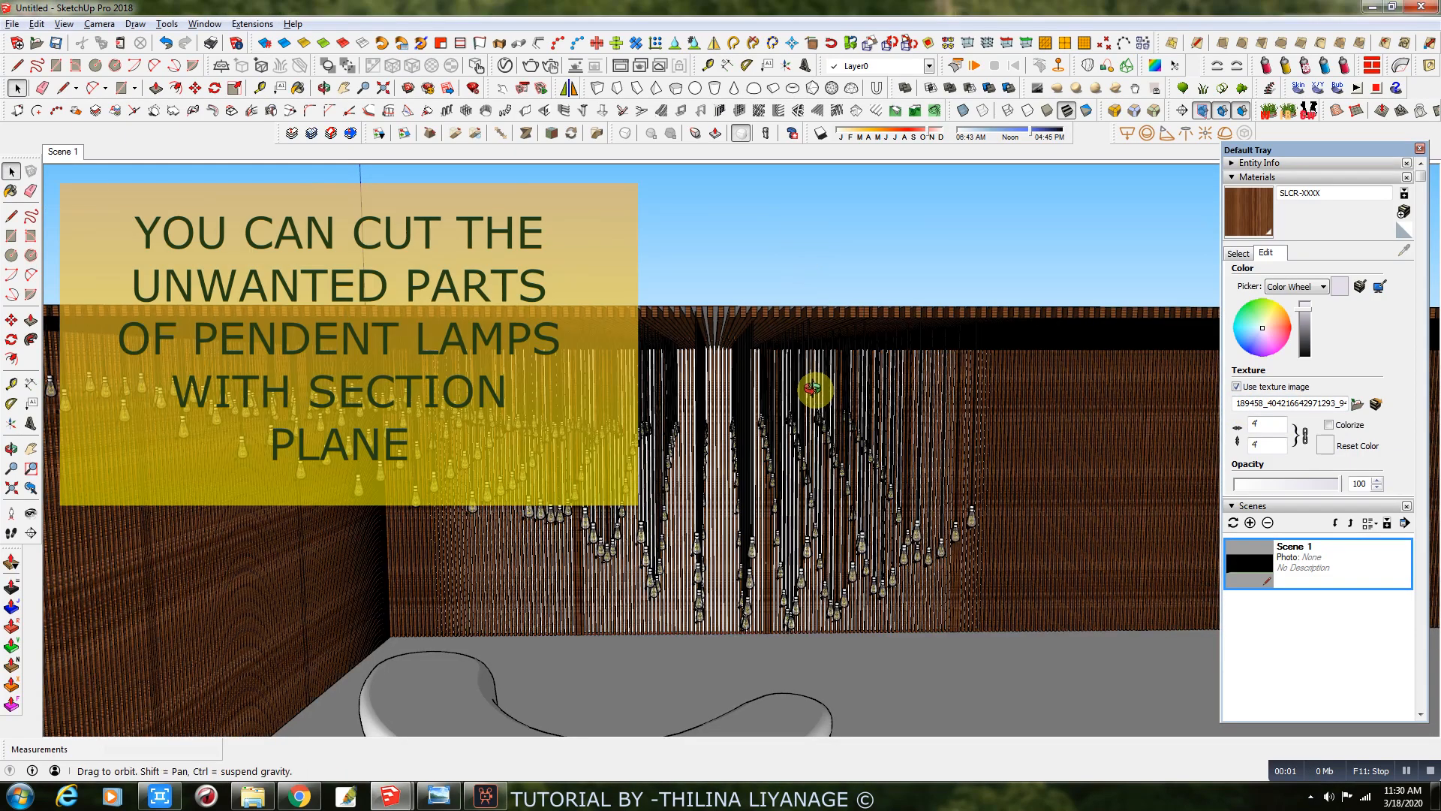
Inspect the trimmed pendant lamps, the desk and the wood-textured slats from several angles.
{"action": "mouse_move", "coordinate": [814, 389]}
{"action": "middle_mouse_down"}
{"action": "mouse_move", "coordinate": [791, 598]}
{"action": "mouse_move", "coordinate": [810, 367]}
{"action": "middle_mouse_up"}
{"action": "mouse_move", "coordinate": [789, 426]}
{"action": "middle_mouse_down"}
{"action": "mouse_move", "coordinate": [958, 403]}
{"action": "mouse_move", "coordinate": [807, 402]}
{"action": "mouse_move", "coordinate": [795, 439]}
{"action": "middle_mouse_up"}
{"action": "scroll", "coordinate": [794, 443], "scroll_direction": "down", "scroll_amount": 5}
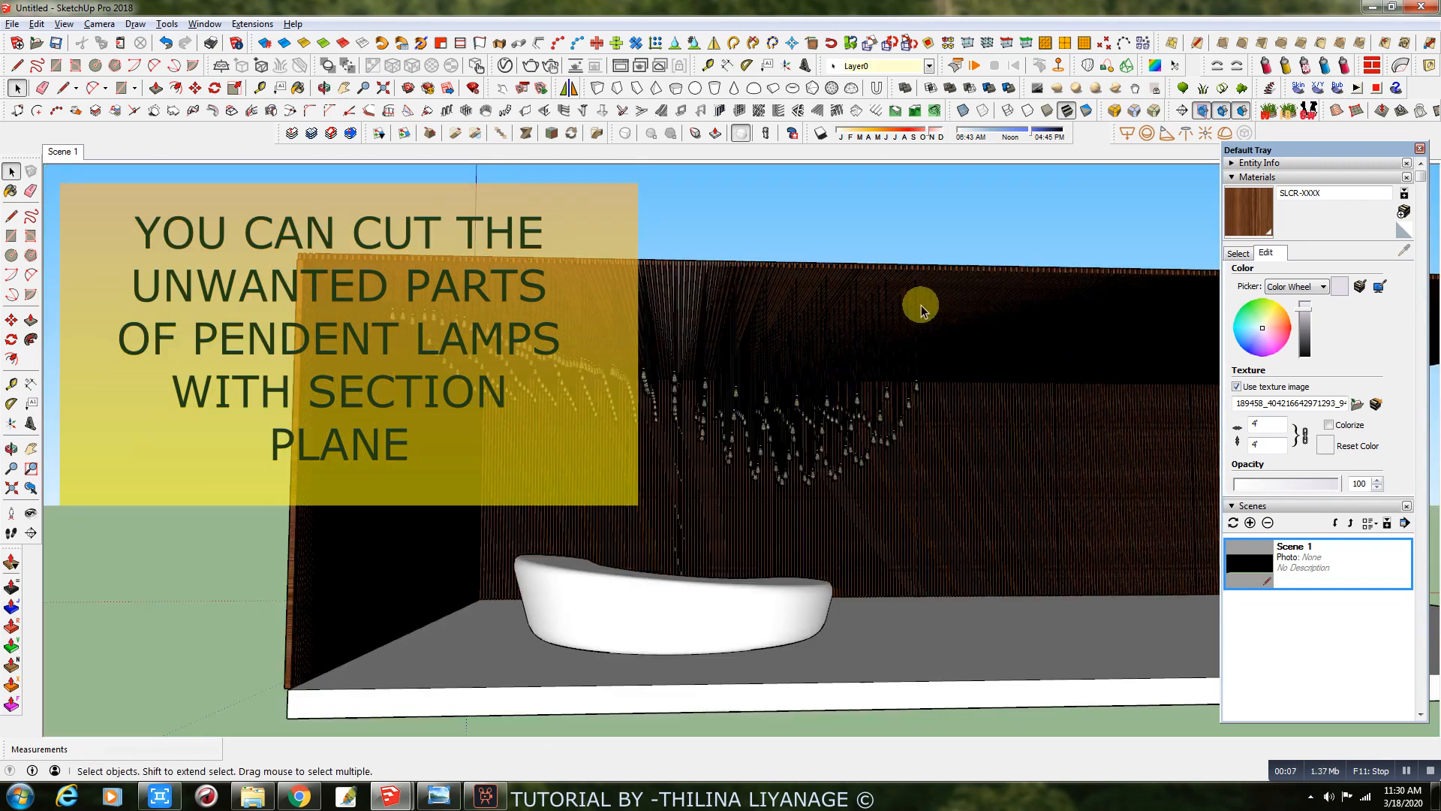
{"action": "left_click", "coordinate": [920, 304]}
{"action": "double_click", "coordinate": [700, 614]}
{"action": "middle_click_drag", "start_coordinate": [616, 459], "coordinate": [863, 475]}
{"action": "scroll", "coordinate": [860, 520], "scroll_direction": "up", "scroll_amount": 2}
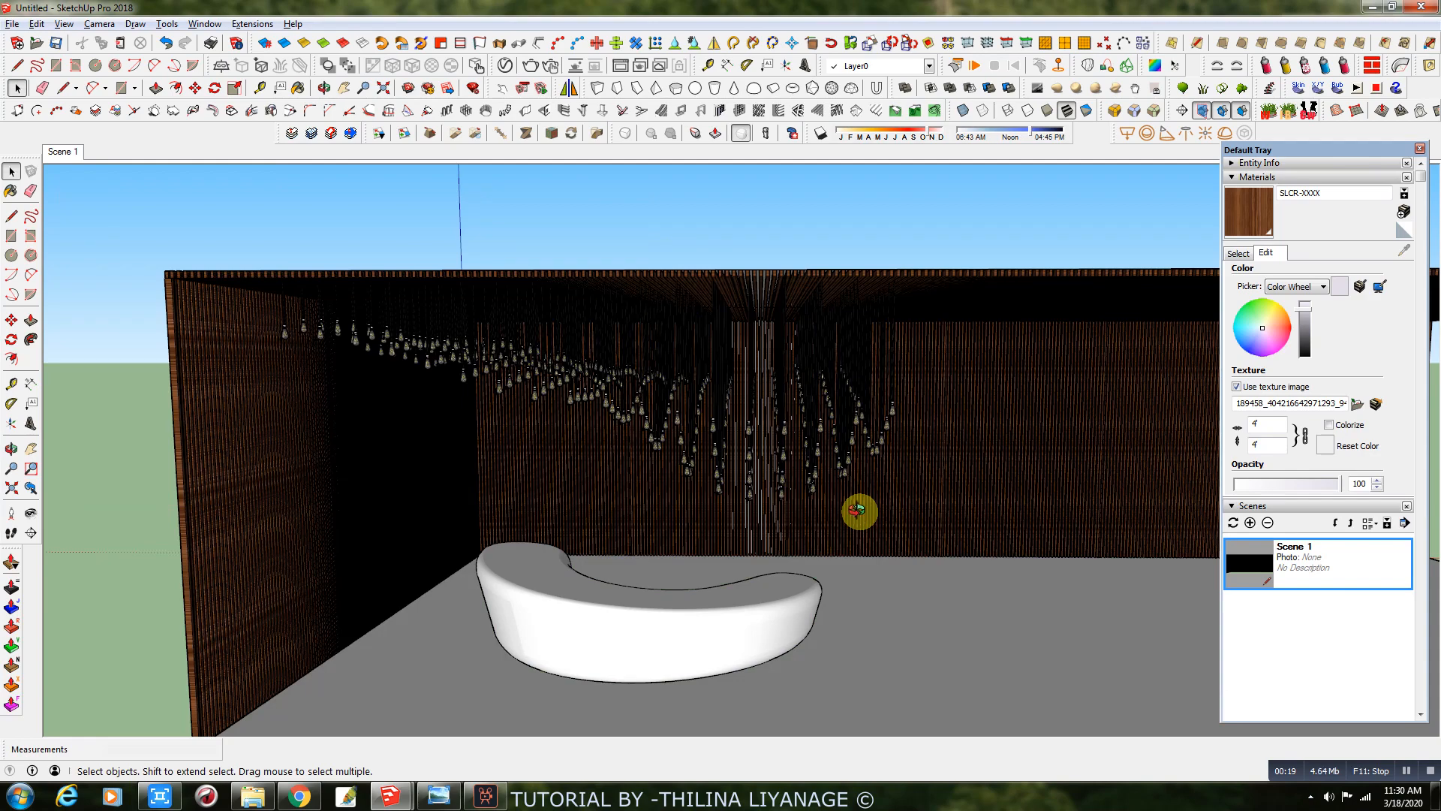
{"action": "scroll", "coordinate": [859, 511], "scroll_direction": "down", "scroll_amount": 1}
{"action": "middle_click_drag", "start_coordinate": [859, 512], "coordinate": [803, 532]}
{"action": "scroll", "coordinate": [802, 533], "scroll_direction": "up", "scroll_amount": 1}
{"action": "scroll", "coordinate": [802, 534], "scroll_direction": "up", "scroll_amount": 1}
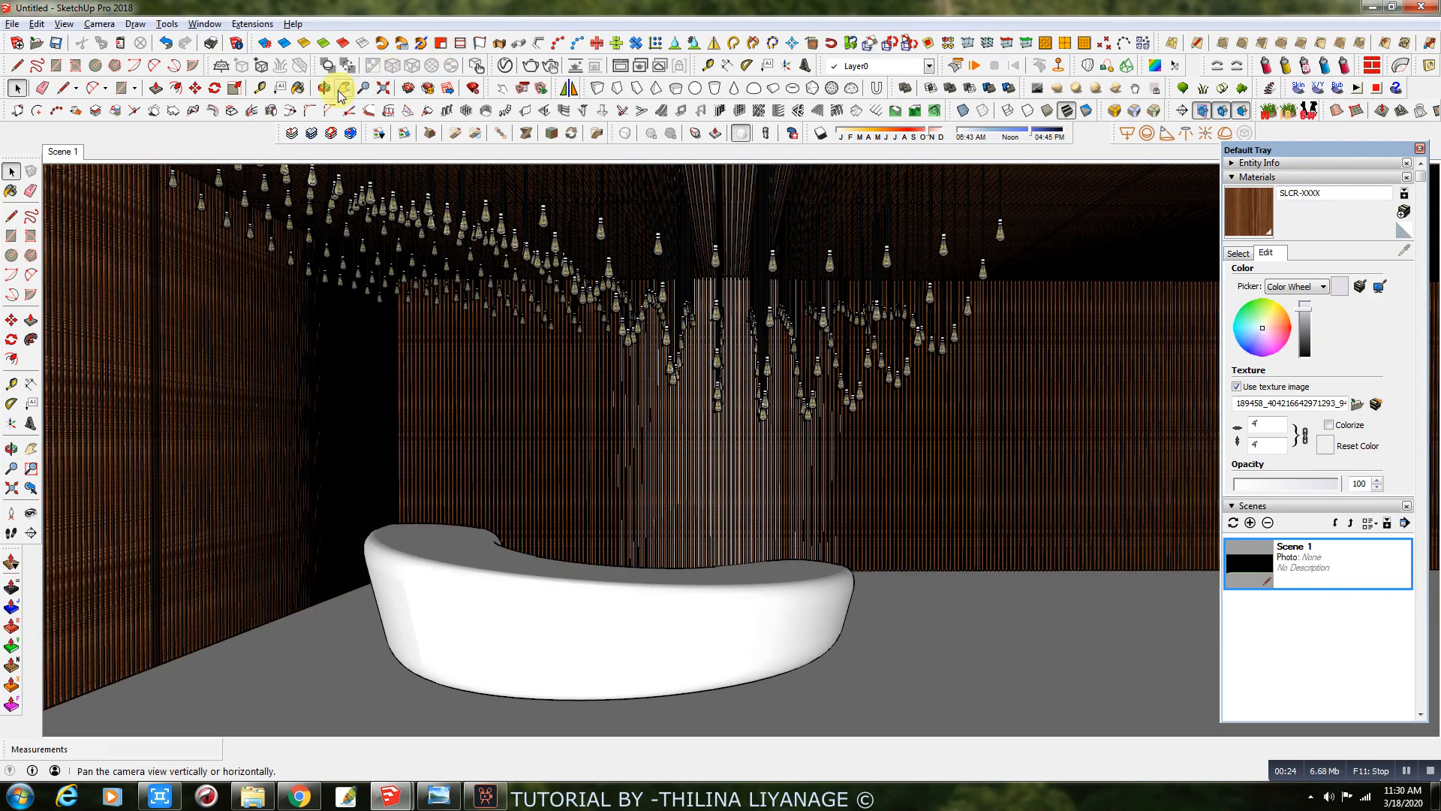
{"action": "left_click", "coordinate": [343, 88]}
{"action": "left_click_drag", "start_coordinate": [599, 468], "coordinate": [599, 495]}
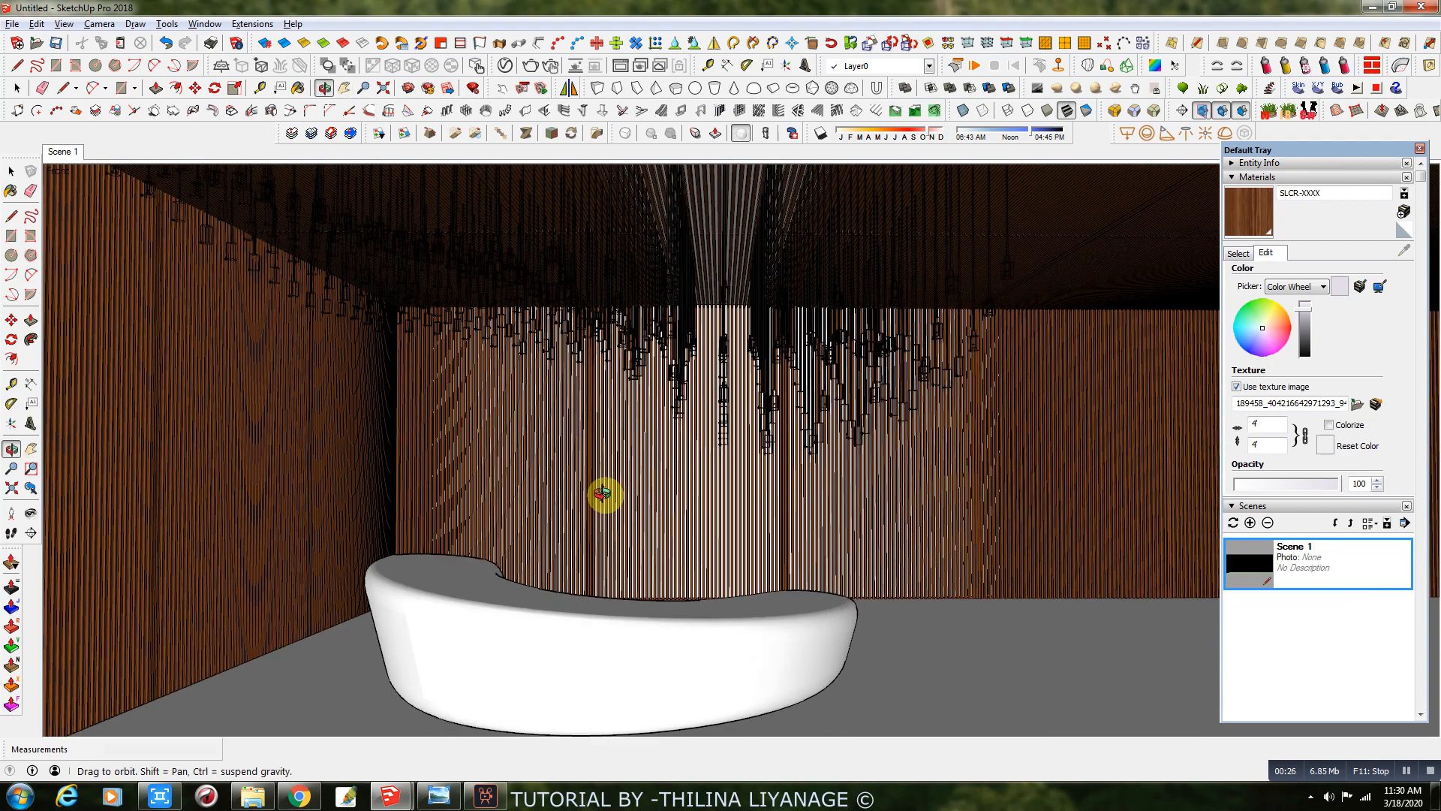